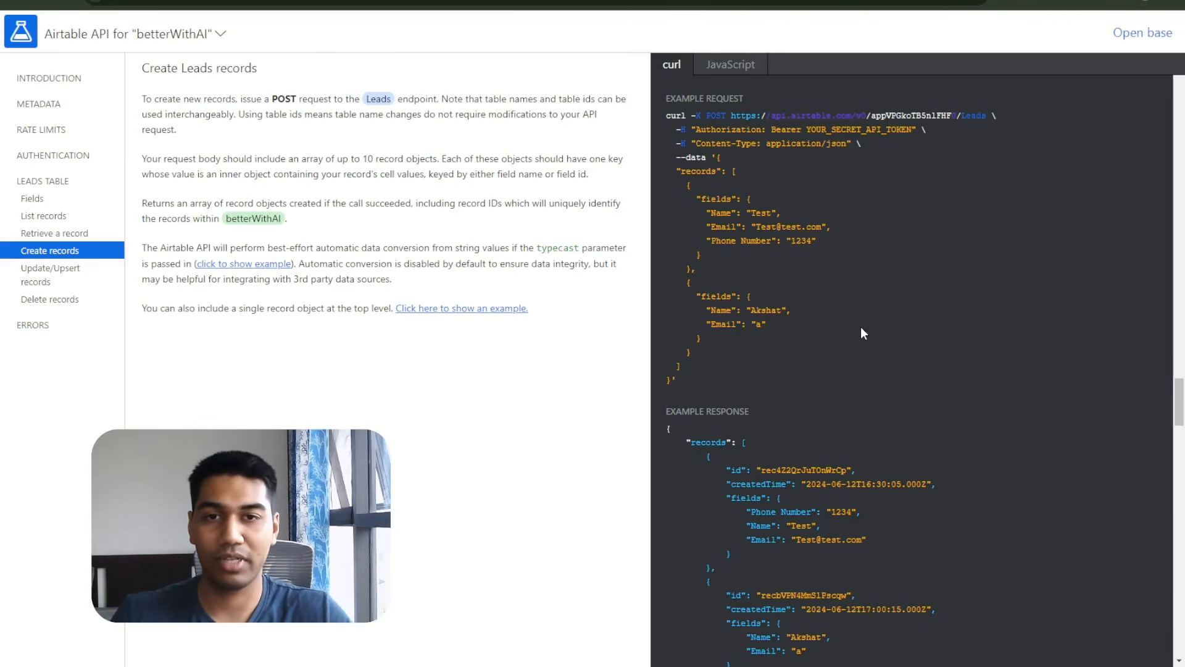
Compare the curl and JavaScript versions of the Create Leads records example request.
{"action": "left_click_drag", "start_coordinate": [667, 116], "coordinate": [727, 373]}
{"action": "left_click", "coordinate": [737, 365]}
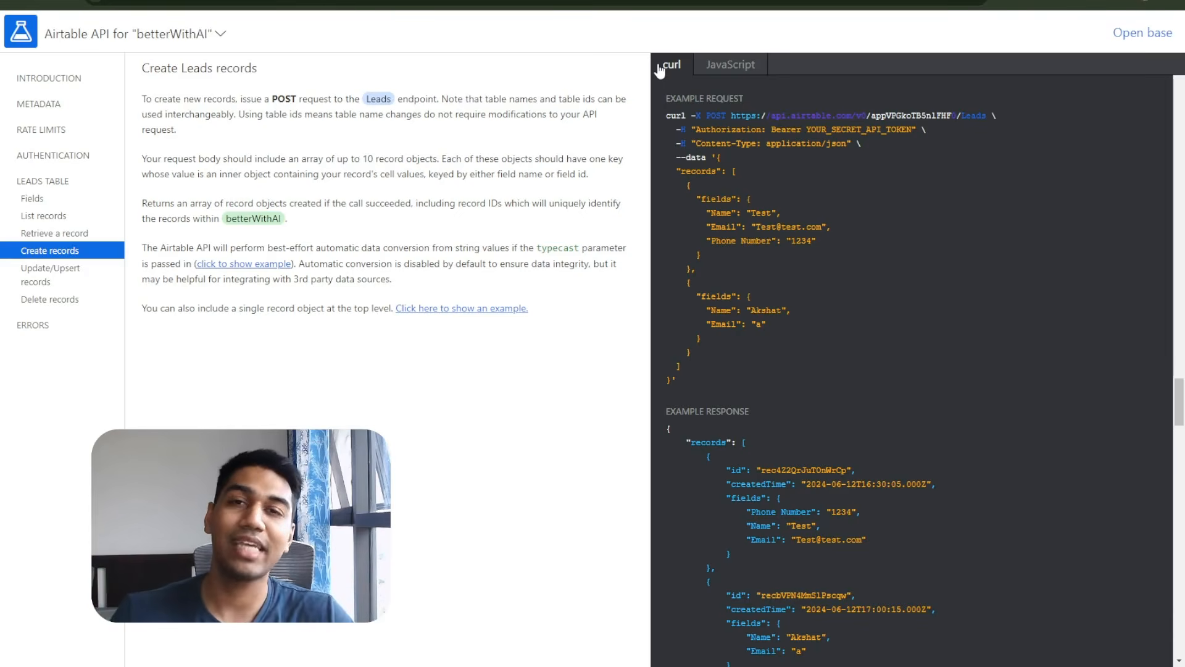
{"action": "left_click", "coordinate": [756, 71]}
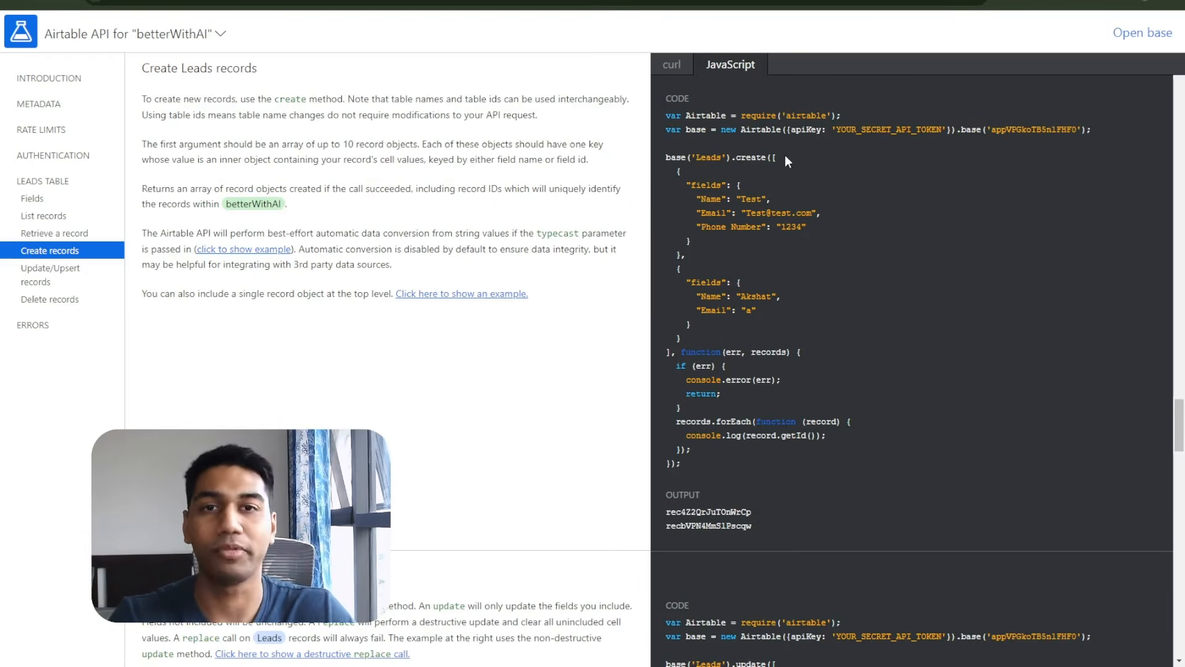
{"action": "left_click", "coordinate": [666, 73]}
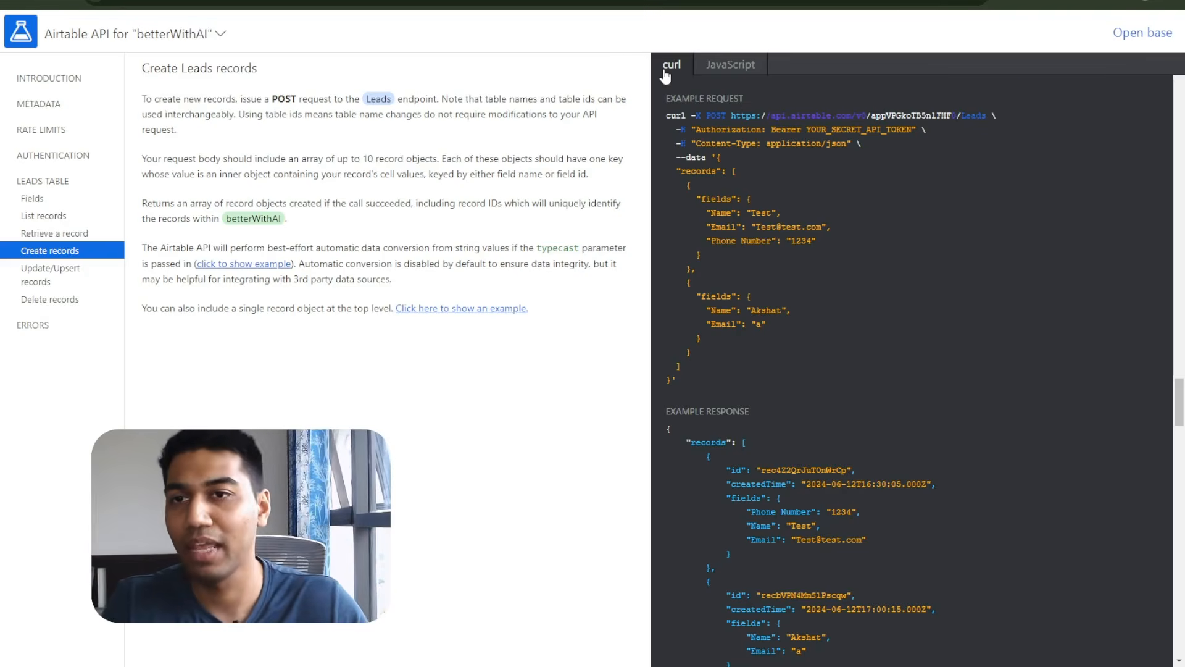
Select the entire curl example request block for copying into Postman.
{"action": "left_click_drag", "start_coordinate": [666, 116], "coordinate": [717, 389]}
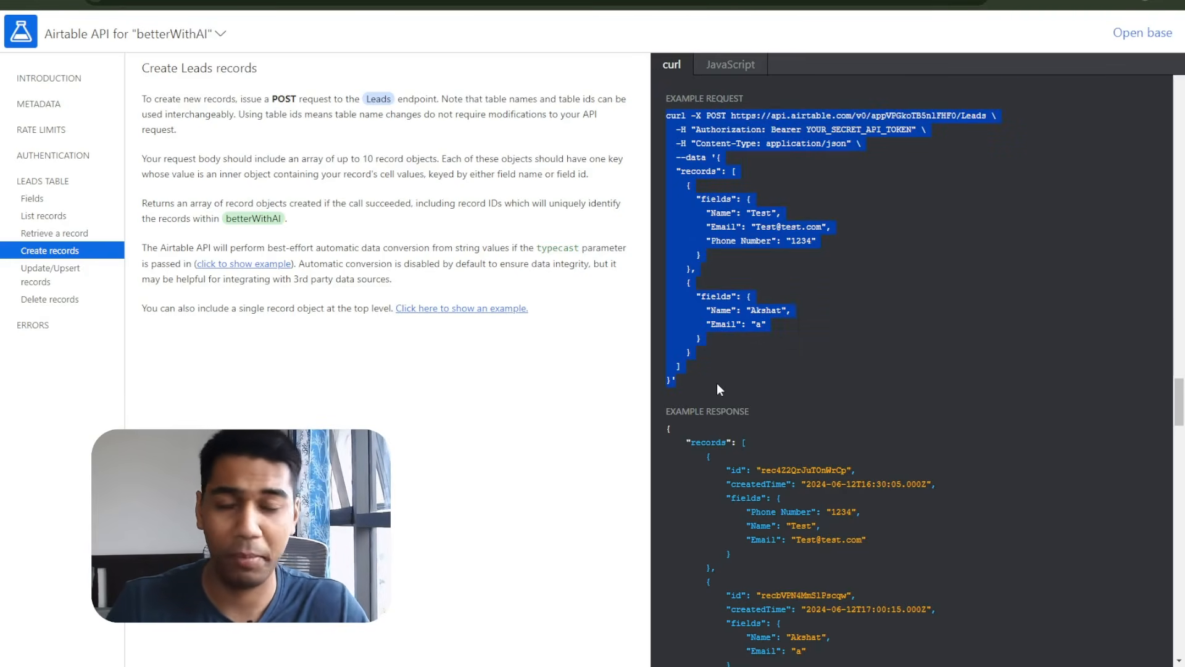
{"action": "left_click", "coordinate": [732, 295]}
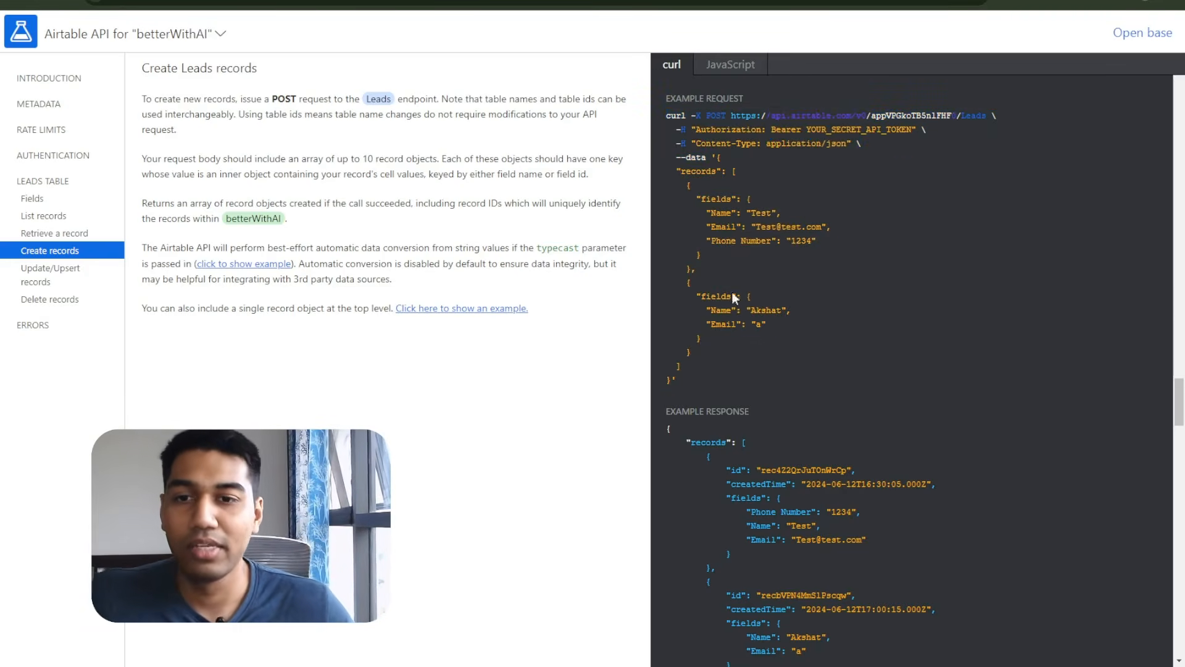
{"action": "left_click_drag", "start_coordinate": [700, 110], "coordinate": [772, 277]}
{"action": "left_click", "coordinate": [853, 361]}
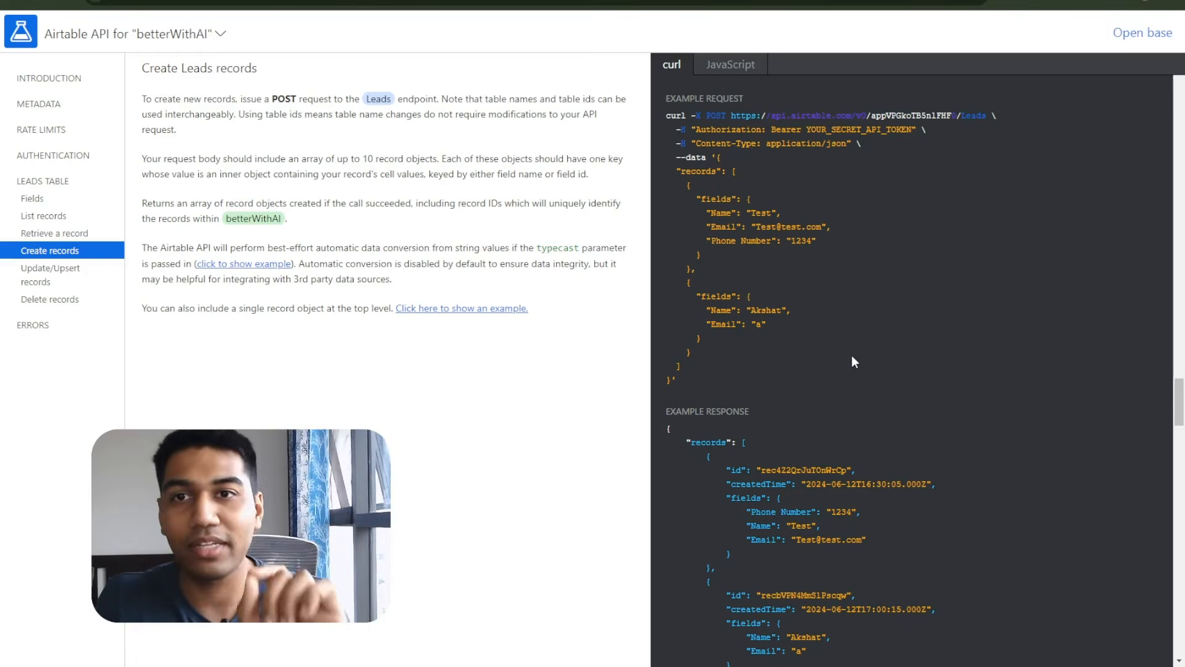
{"action": "triple_click", "coordinate": [714, 380]}
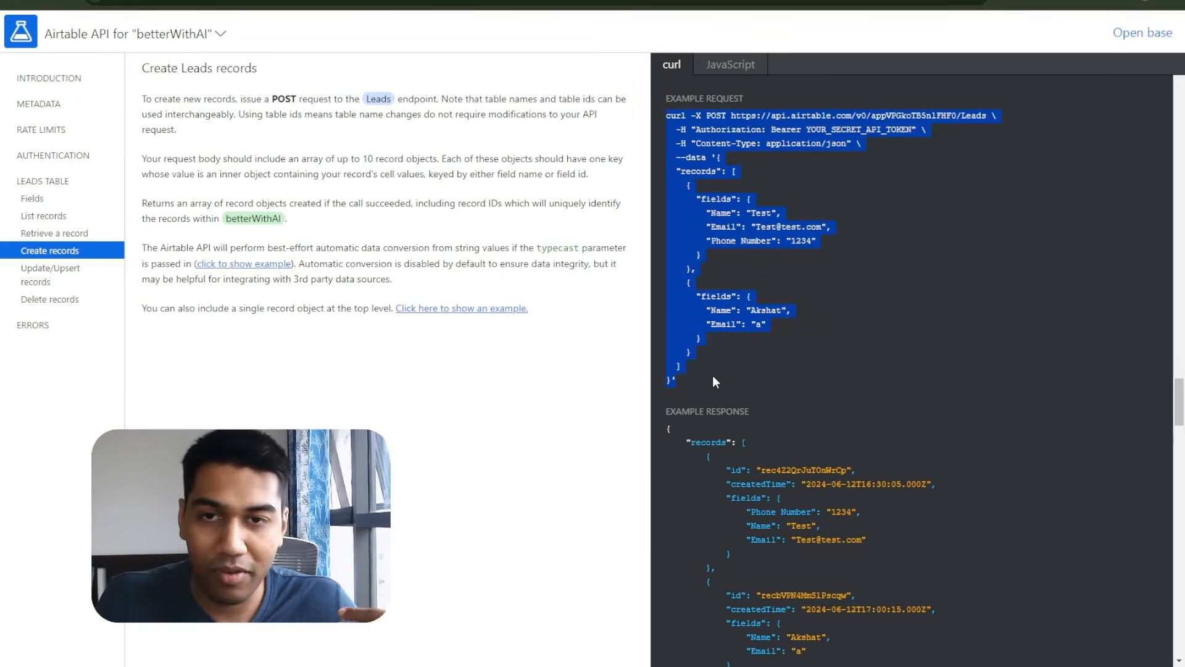
{"action": "key", "text": "alt+Tab"}
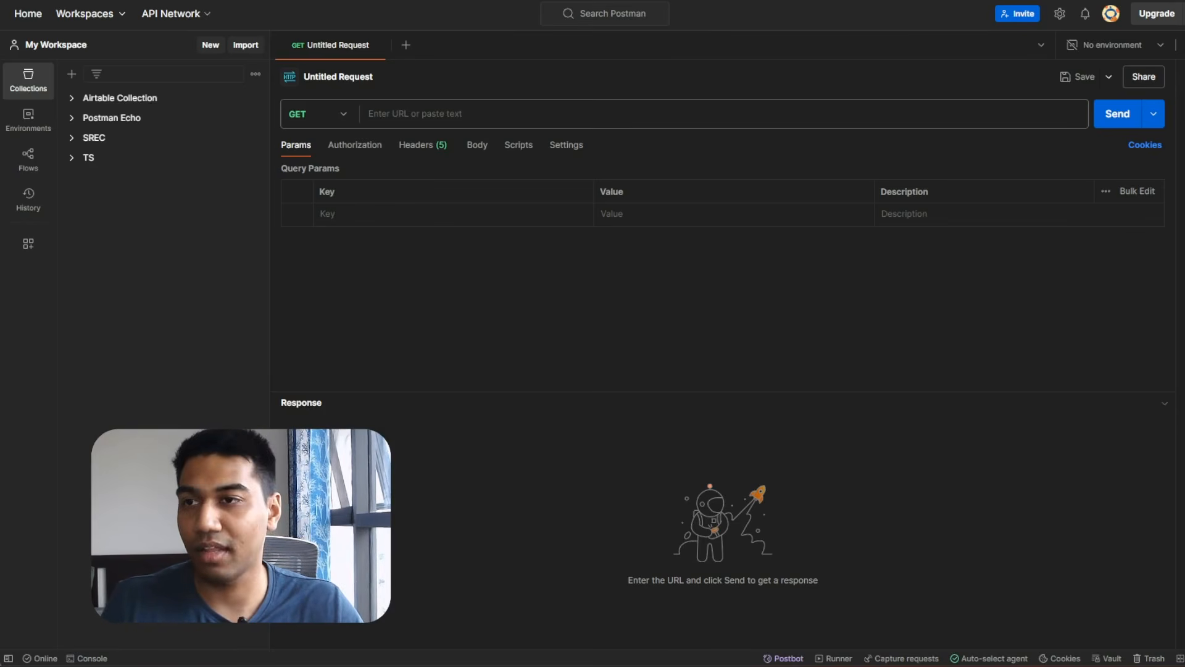
Open Postman and paste the curl command into the URL field to import the Airtable POST request.
{"action": "key", "text": "alt+Tab"}
{"action": "key", "text": "ctrl+t"}
{"action": "type", "text": "Postman"}
{"action": "key", "text": "Return"}
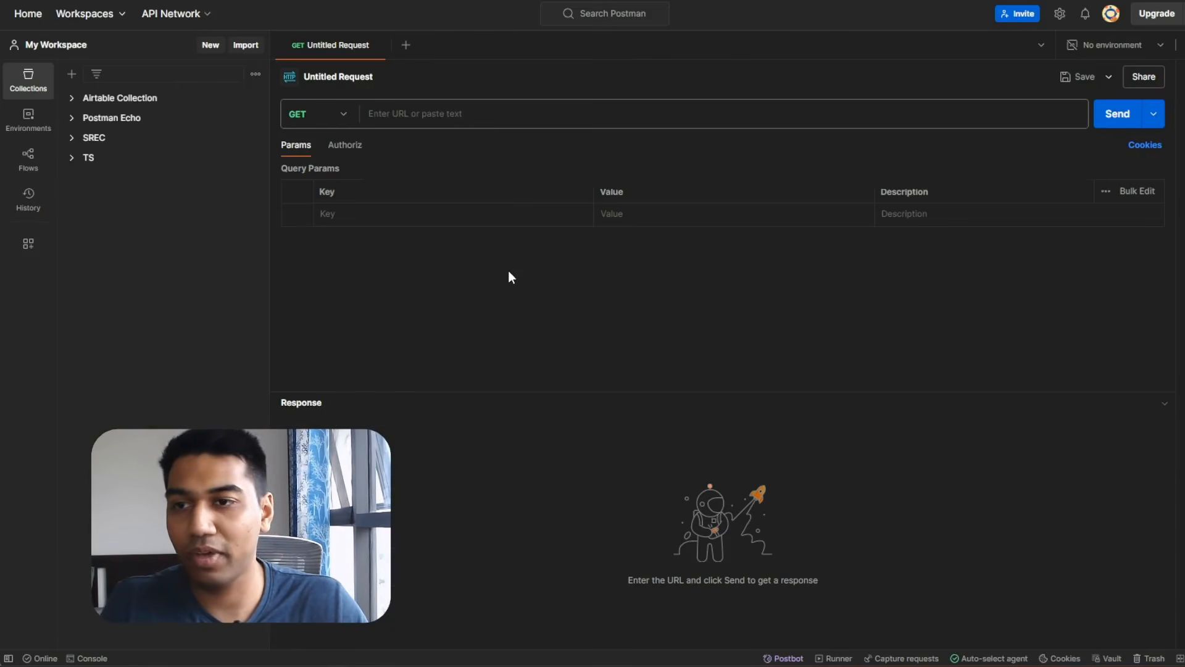
{"action": "left_click", "coordinate": [437, 117]}
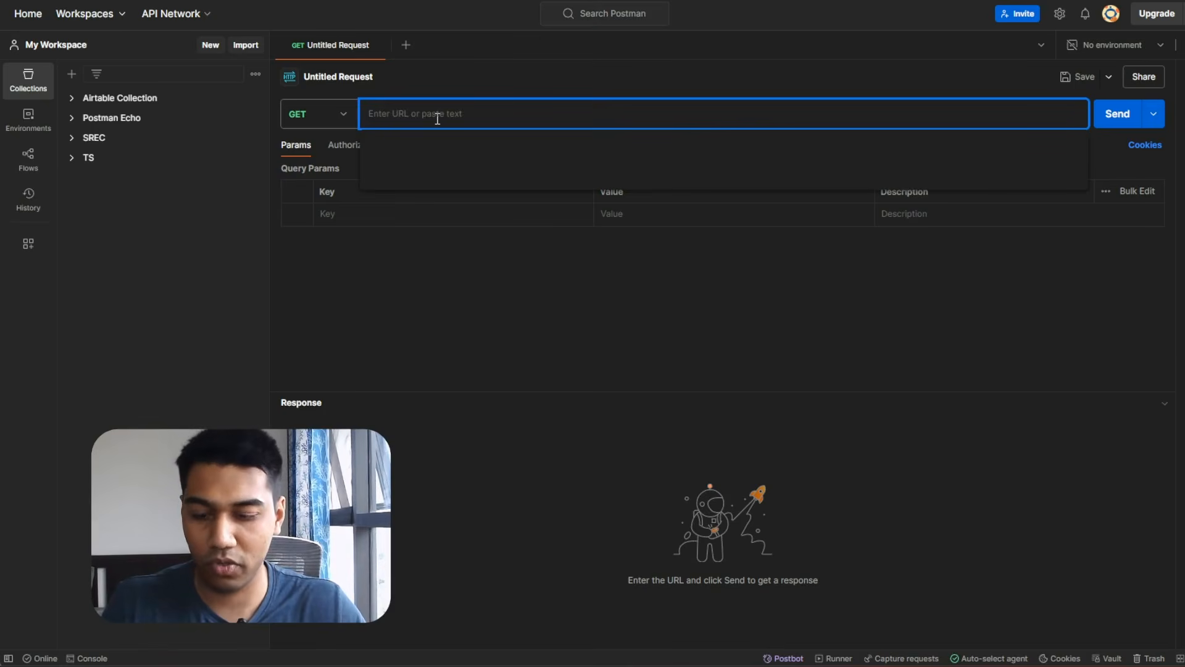
{"action": "key", "text": "ctrl+v"}
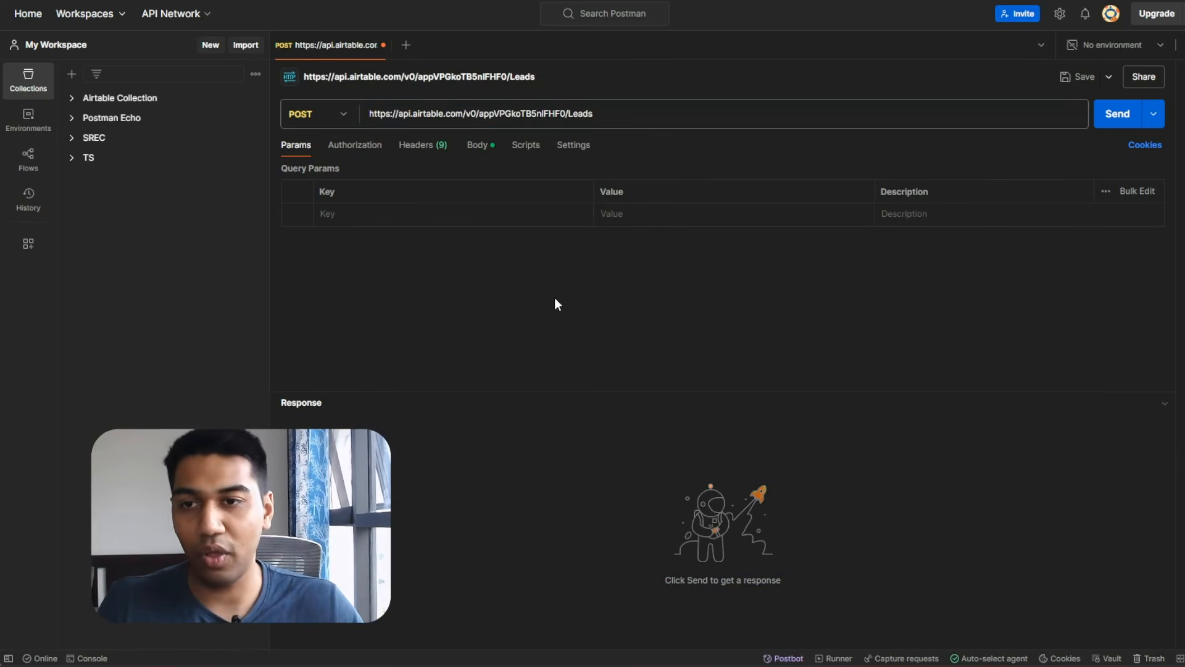
Check the imported request's JSON body and its Authorization and Content-Type headers.
{"action": "key", "text": "alt+Tab"}
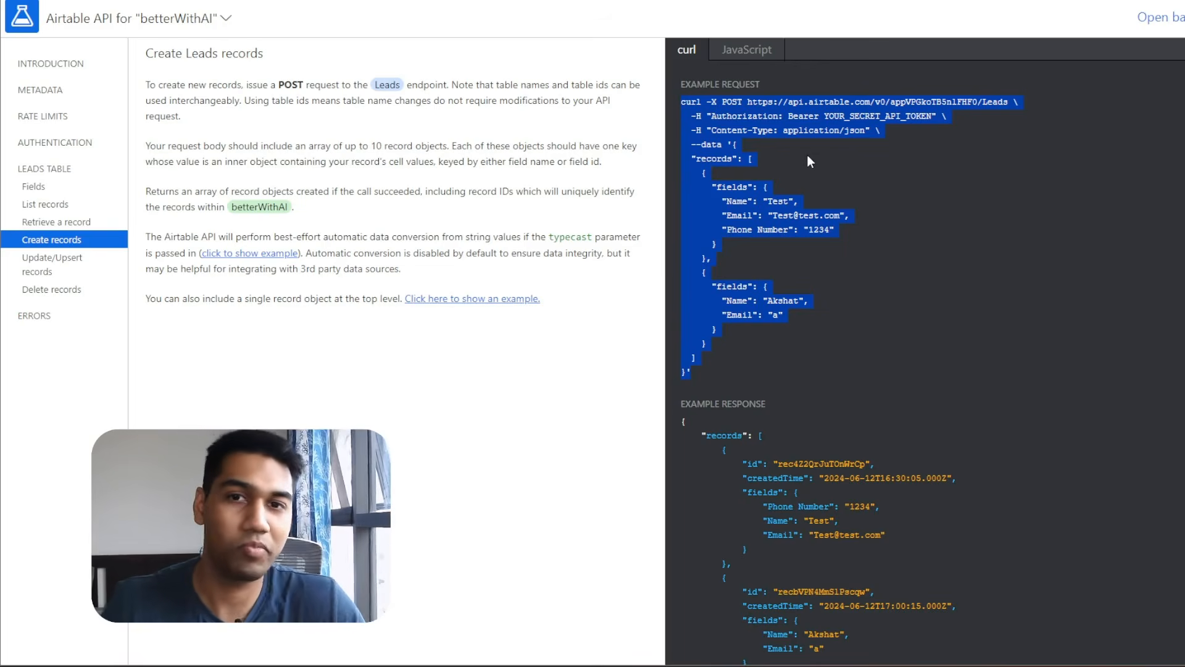
{"action": "key", "text": "alt+Tab"}
{"action": "key", "text": "alt+Tab"}
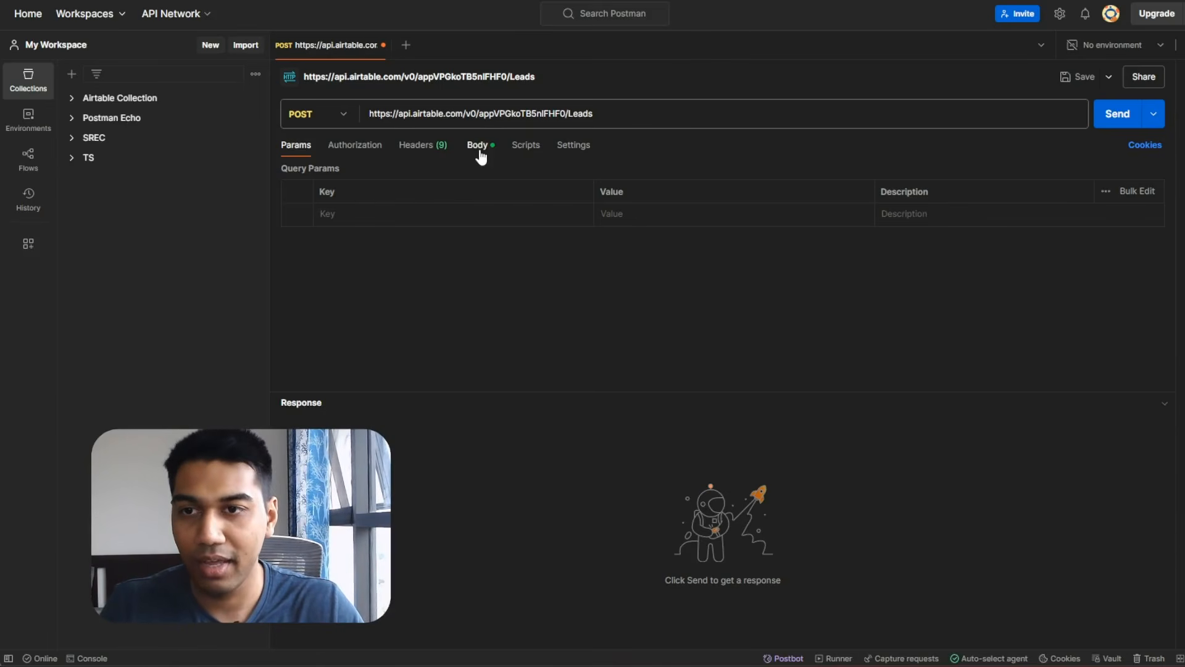
{"action": "left_click", "coordinate": [481, 146]}
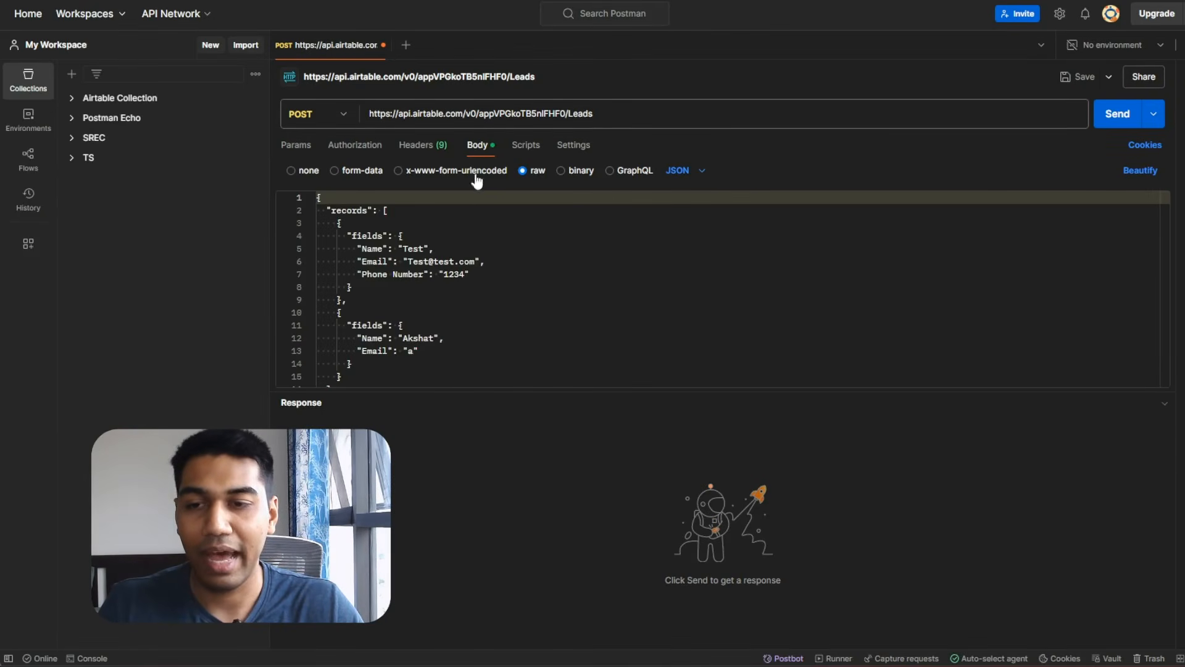
{"action": "scroll", "coordinate": [457, 278], "scroll_direction": "down", "scroll_amount": 2}
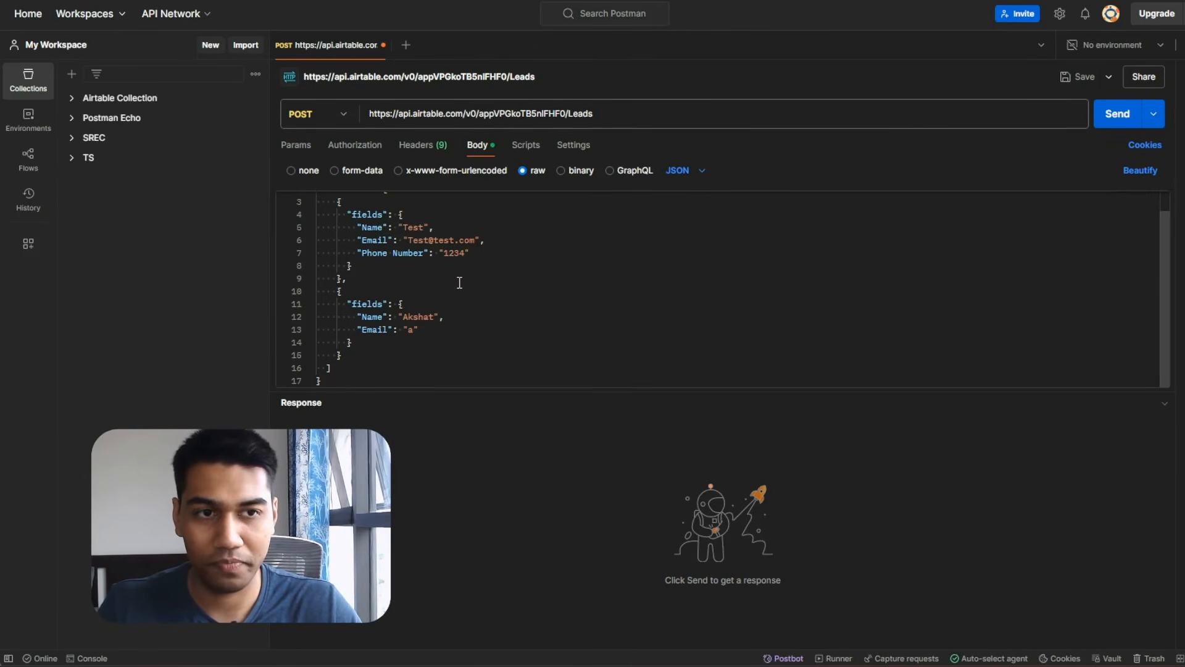
{"action": "left_click", "coordinate": [423, 145]}
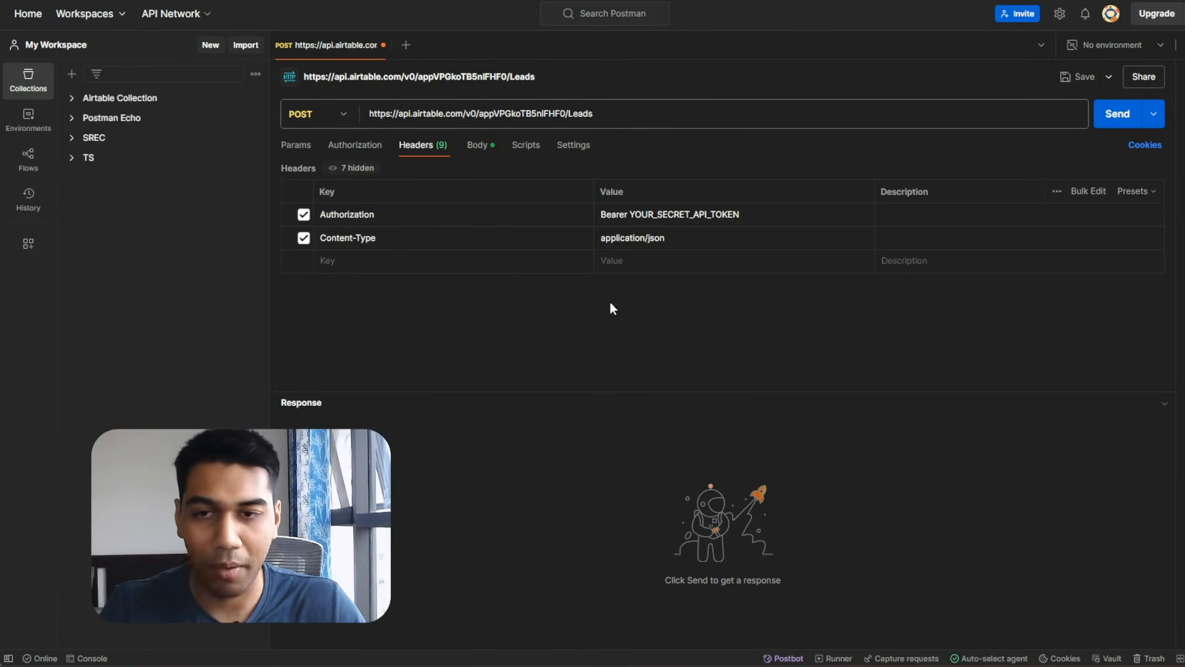
Look over a new blank request's Body, Params, Authorization and Headers, then return to the POST request.
{"action": "left_click", "coordinate": [405, 45]}
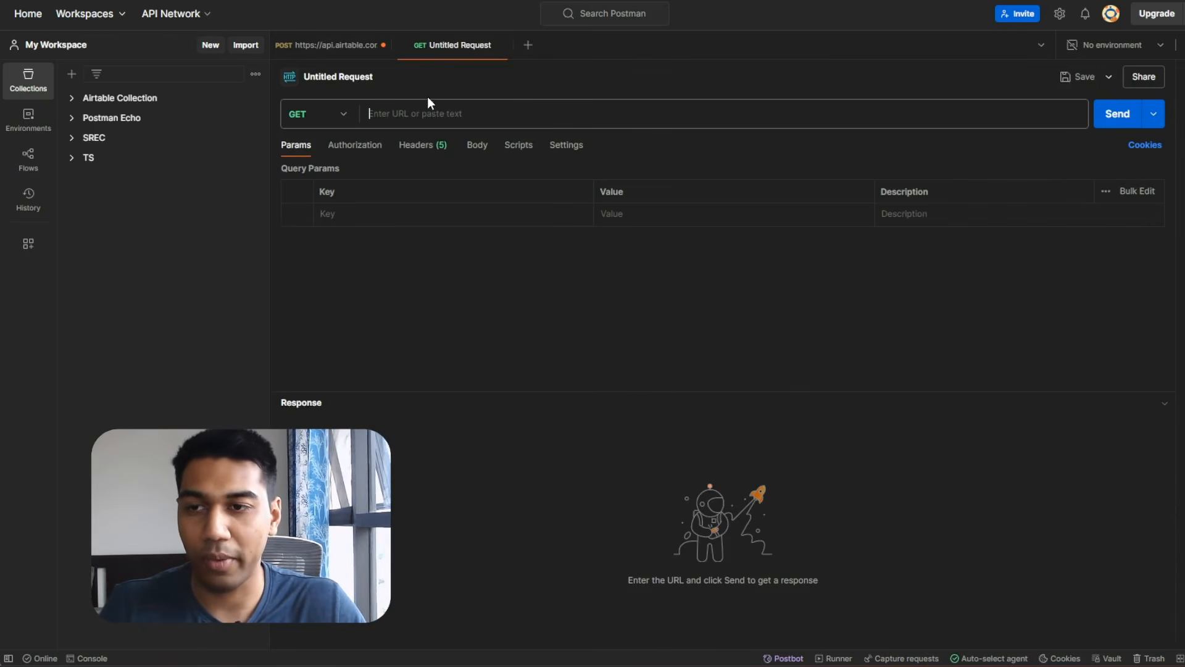
{"action": "left_click", "coordinate": [479, 149]}
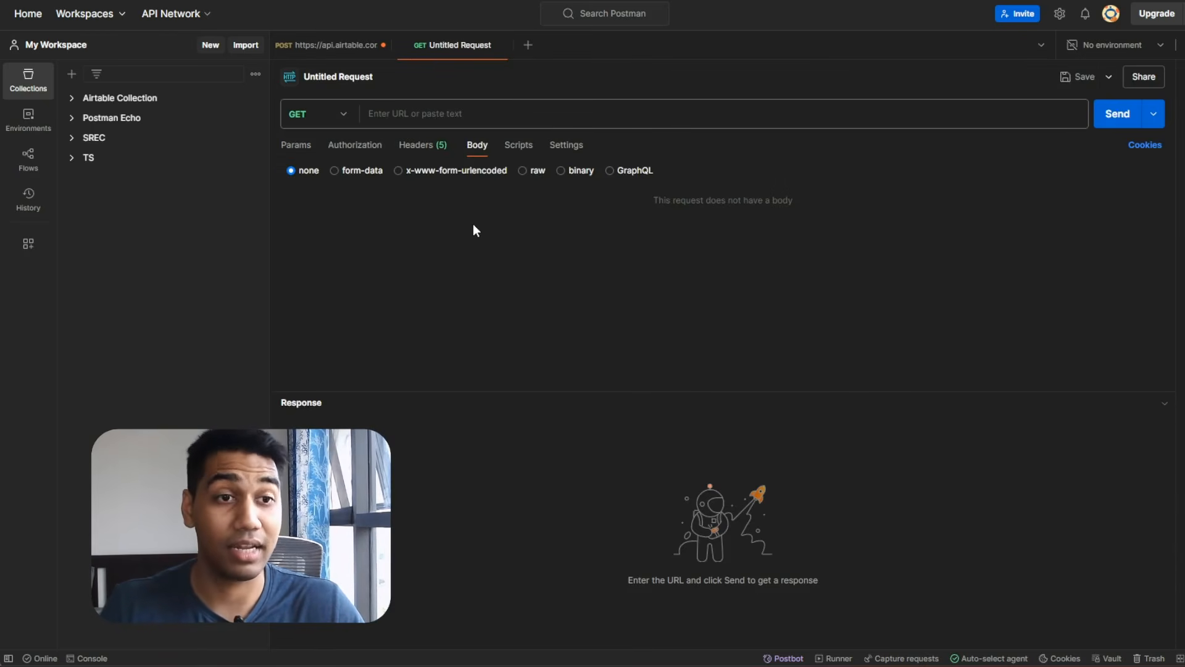
{"action": "left_click", "coordinate": [296, 147]}
{"action": "left_click", "coordinate": [361, 149]}
{"action": "left_click", "coordinate": [423, 148]}
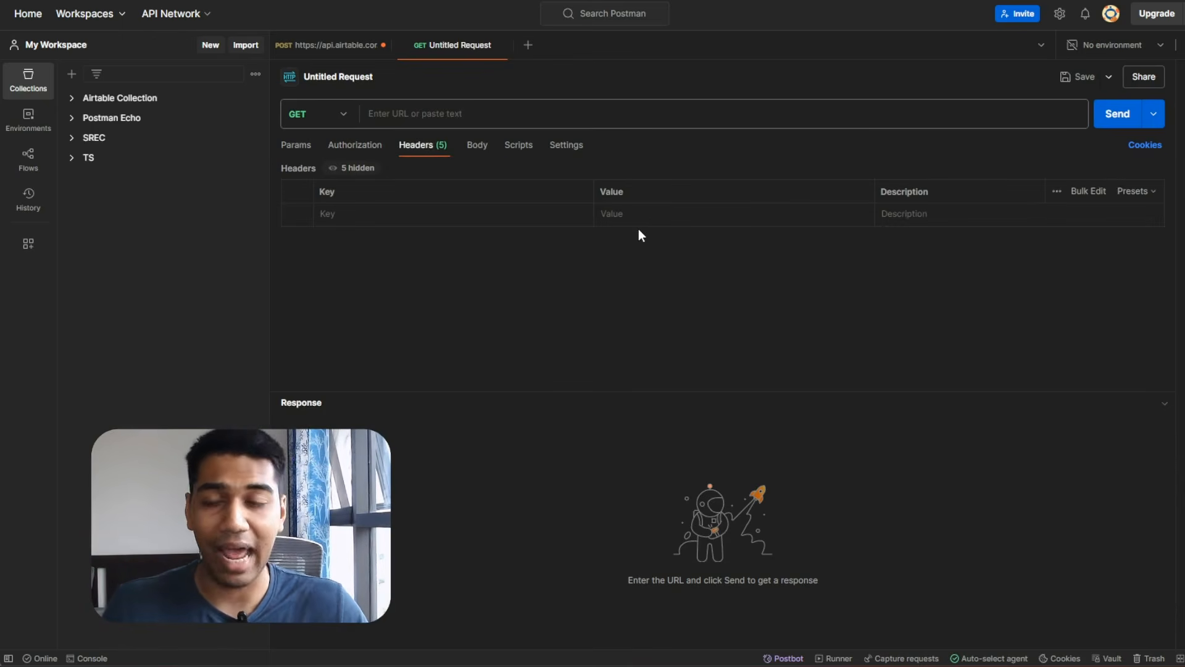
{"action": "left_click", "coordinate": [343, 45]}
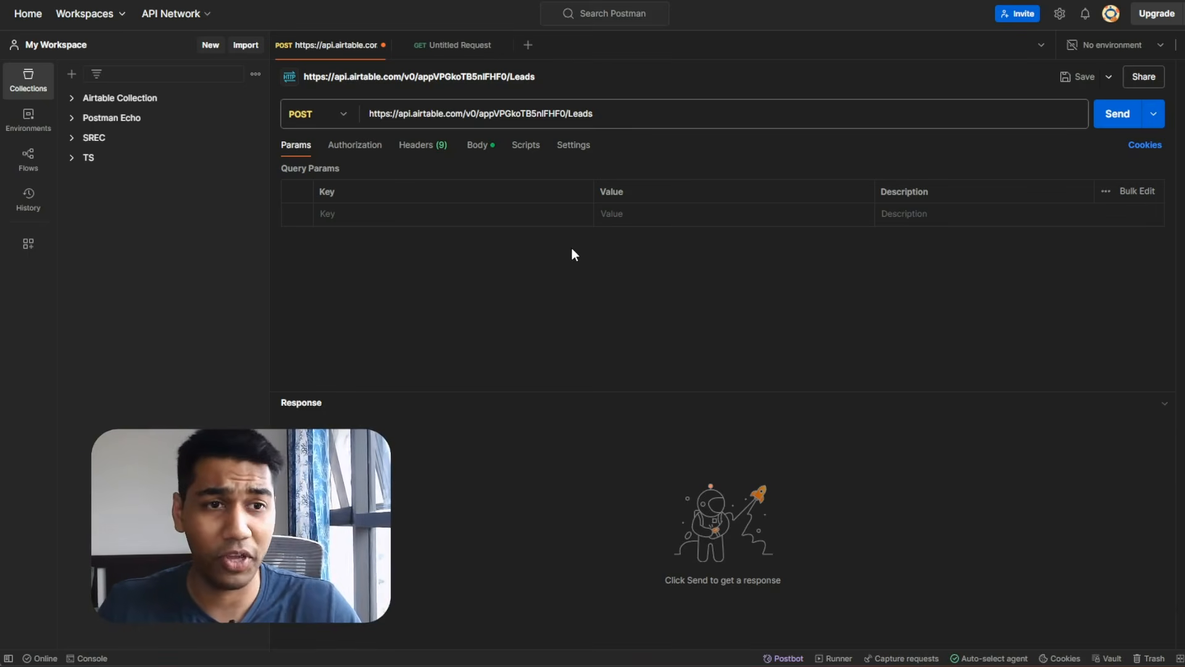
Review the POST request's JSON body records and headers.
{"action": "left_click", "coordinate": [477, 144]}
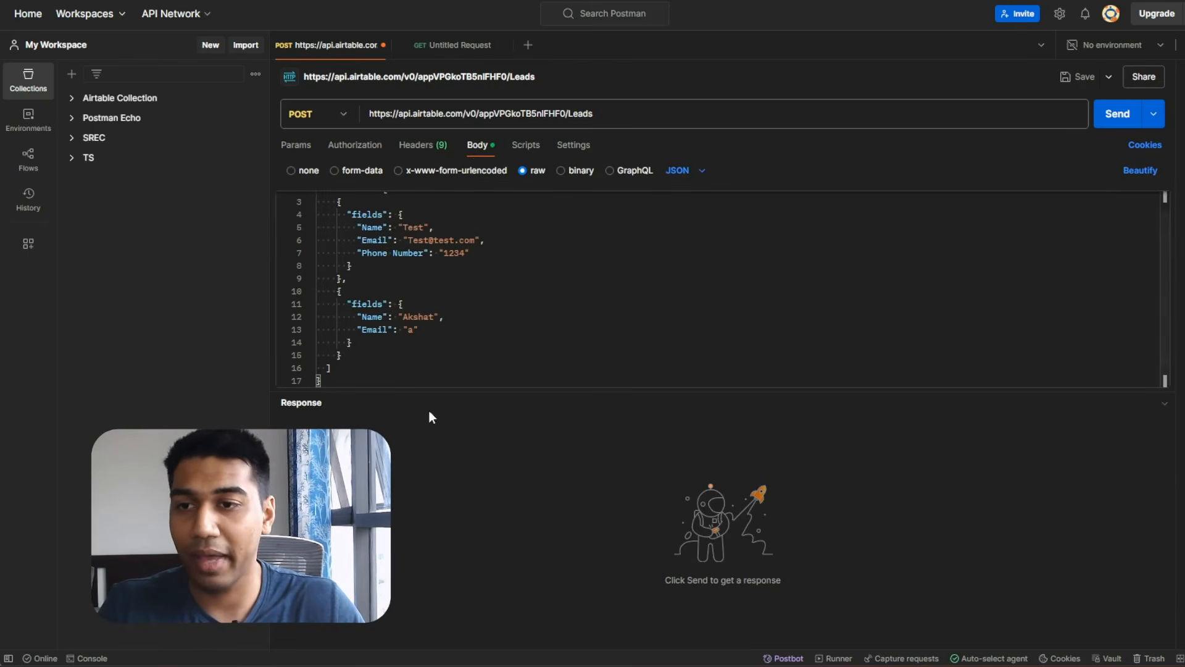
{"action": "scroll", "coordinate": [463, 328], "scroll_direction": "up", "scroll_amount": 1}
{"action": "scroll", "coordinate": [466, 278], "scroll_direction": "down", "scroll_amount": 1}
{"action": "scroll", "coordinate": [506, 247], "scroll_direction": "up", "scroll_amount": 1}
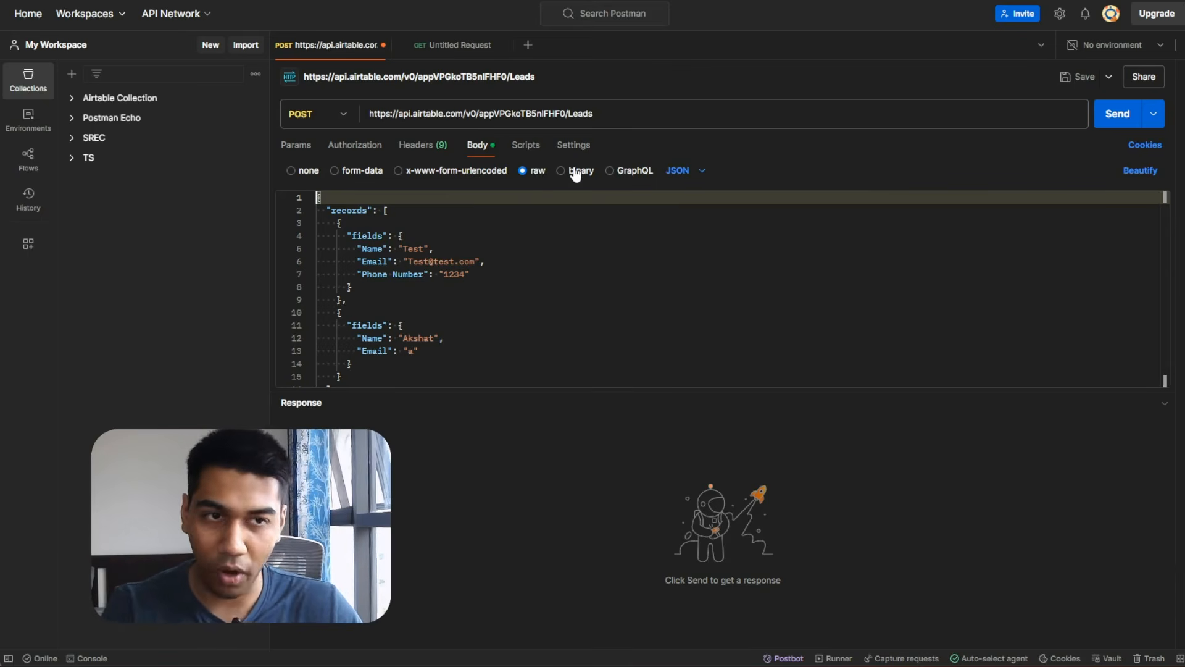
{"action": "left_click", "coordinate": [557, 276]}
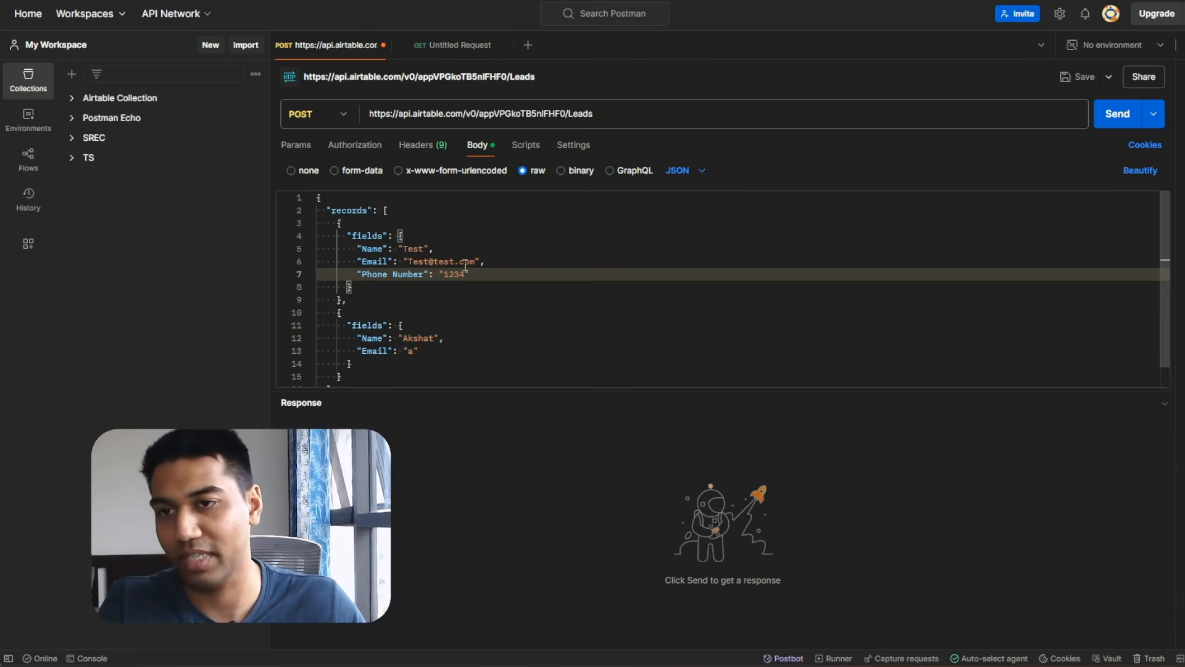
{"action": "left_click", "coordinate": [438, 148]}
{"action": "left_click", "coordinate": [478, 147]}
{"action": "left_click", "coordinate": [546, 310]}
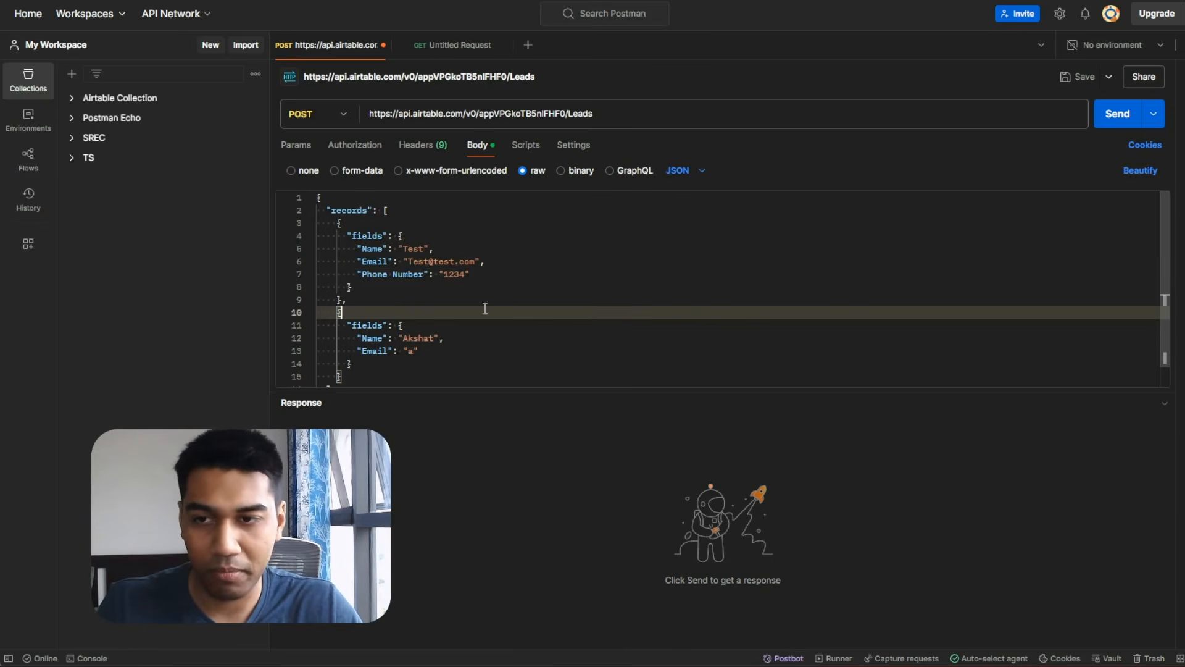
Compare the body against the Airtable API docs and the base's Leads table.
{"action": "key", "text": "alt+Tab"}
{"action": "key", "text": "alt+Tab"}
{"action": "key", "text": "alt+Tab"}
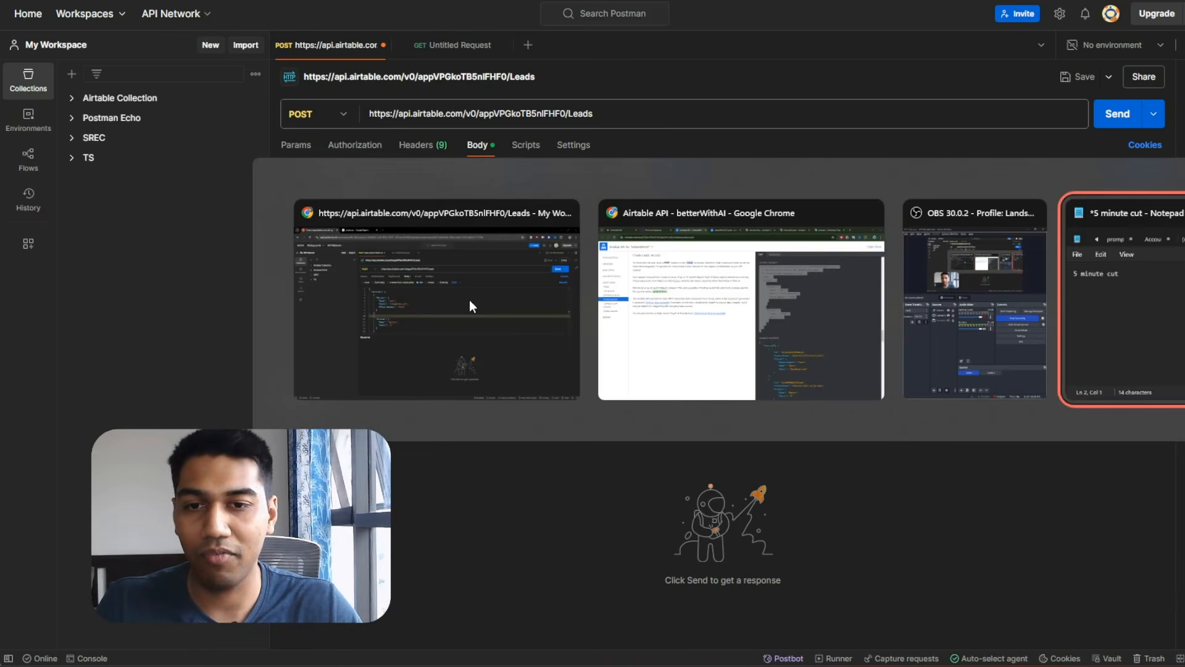
{"action": "key", "text": "Escape"}
{"action": "key", "text": "alt+Tab"}
{"action": "key", "text": "alt+Tab"}
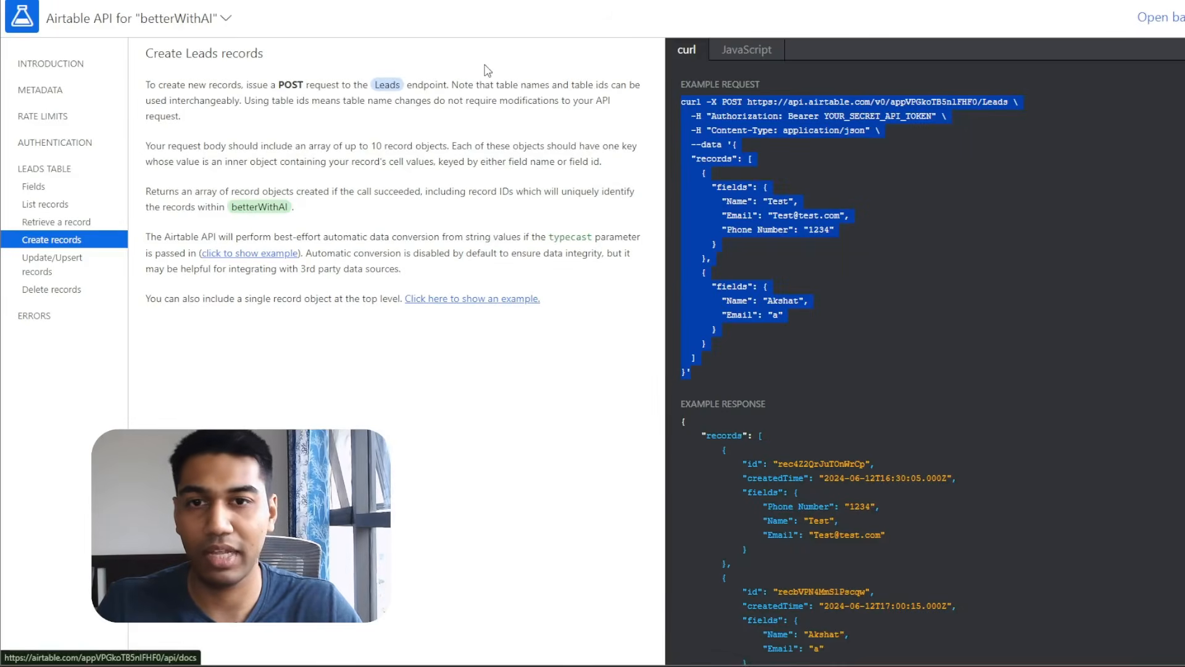
{"action": "key", "text": "alt+Tab"}
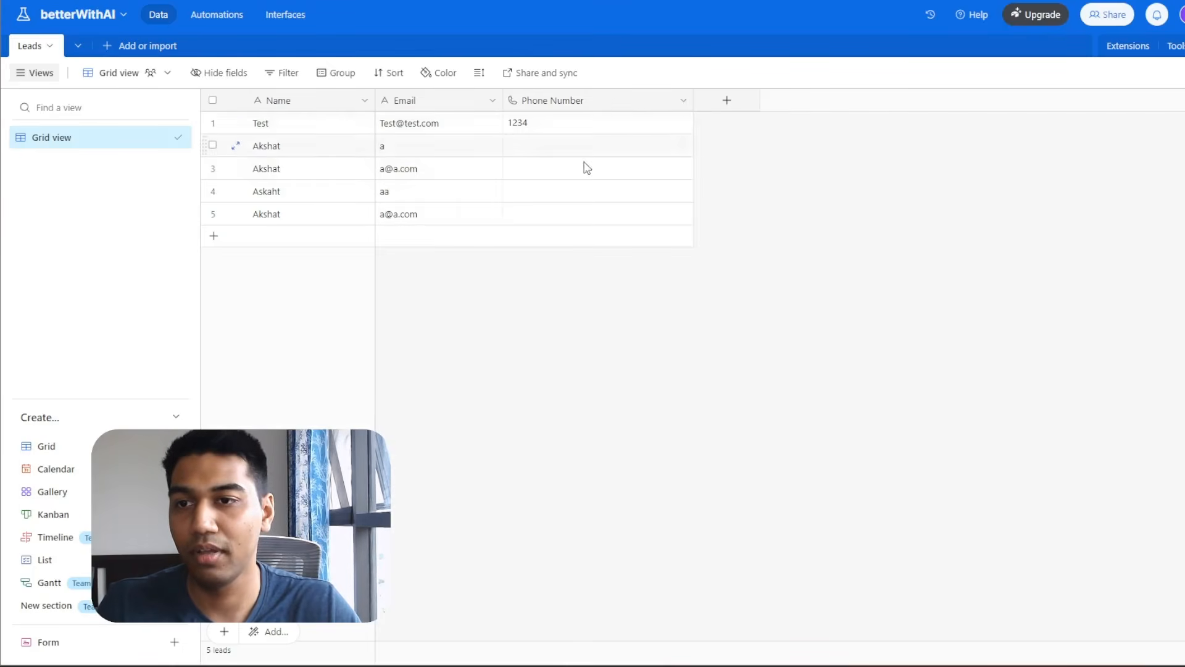
{"action": "key", "text": "alt+Tab"}
{"action": "key", "text": "alt+Tab"}
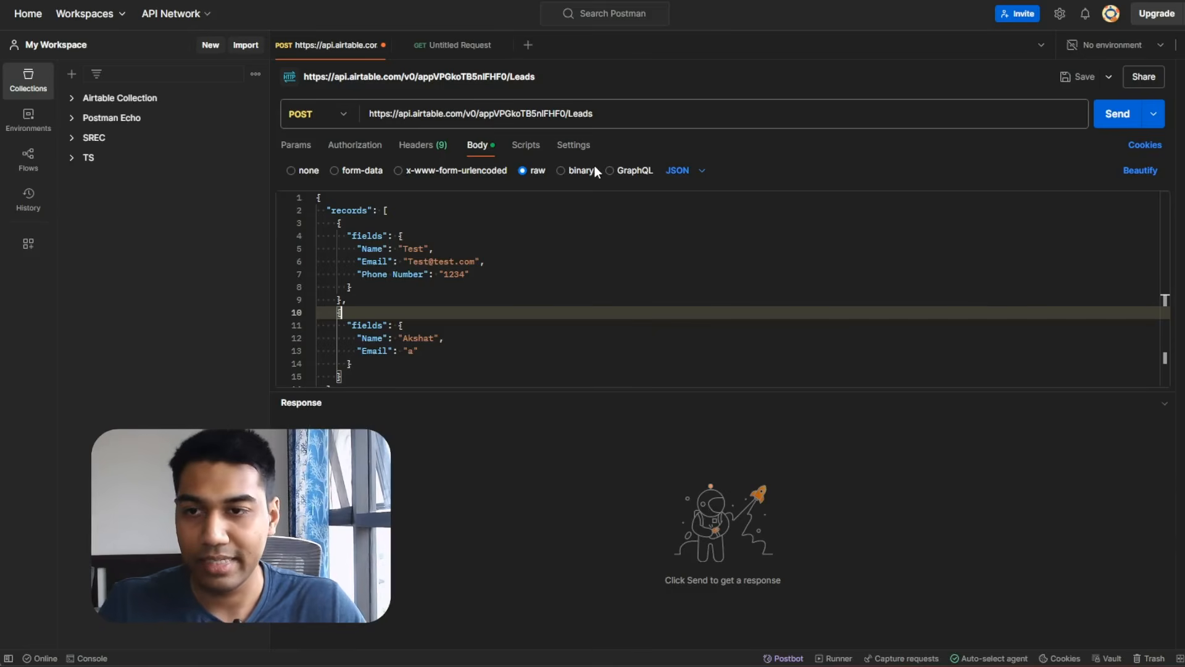
Inspect the first record's Name, Email and Phone Number fields in the body.
{"action": "left_click", "coordinate": [513, 286]}
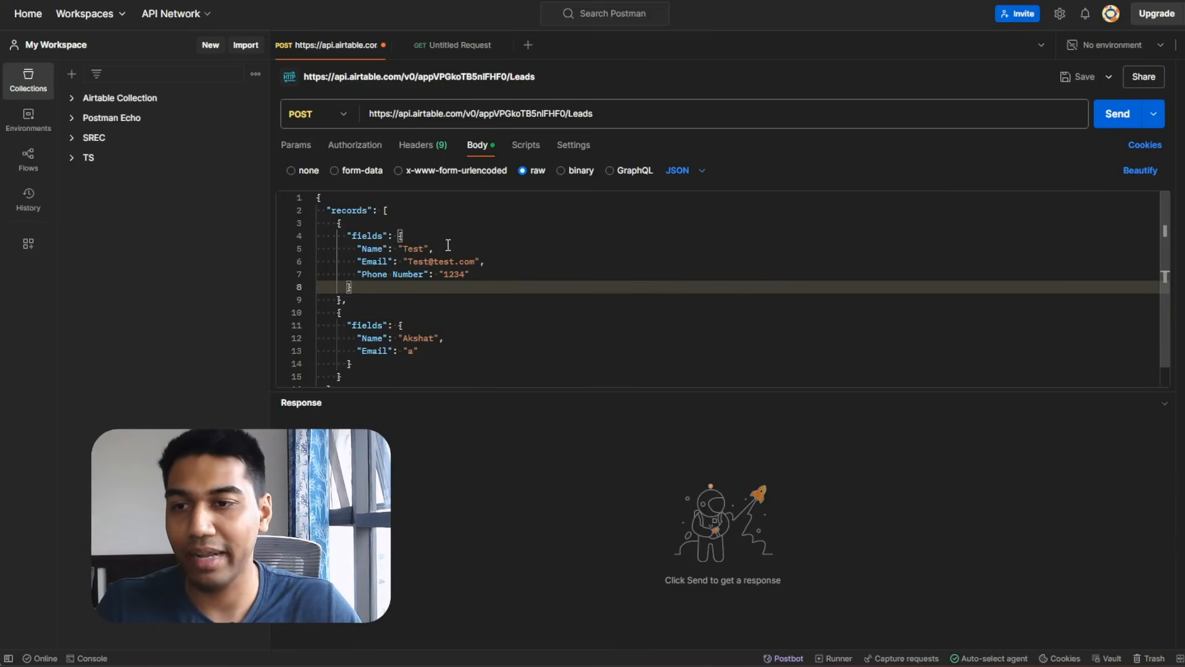
{"action": "left_click", "coordinate": [416, 250]}
{"action": "key", "text": "Down"}
{"action": "key", "text": "Down"}
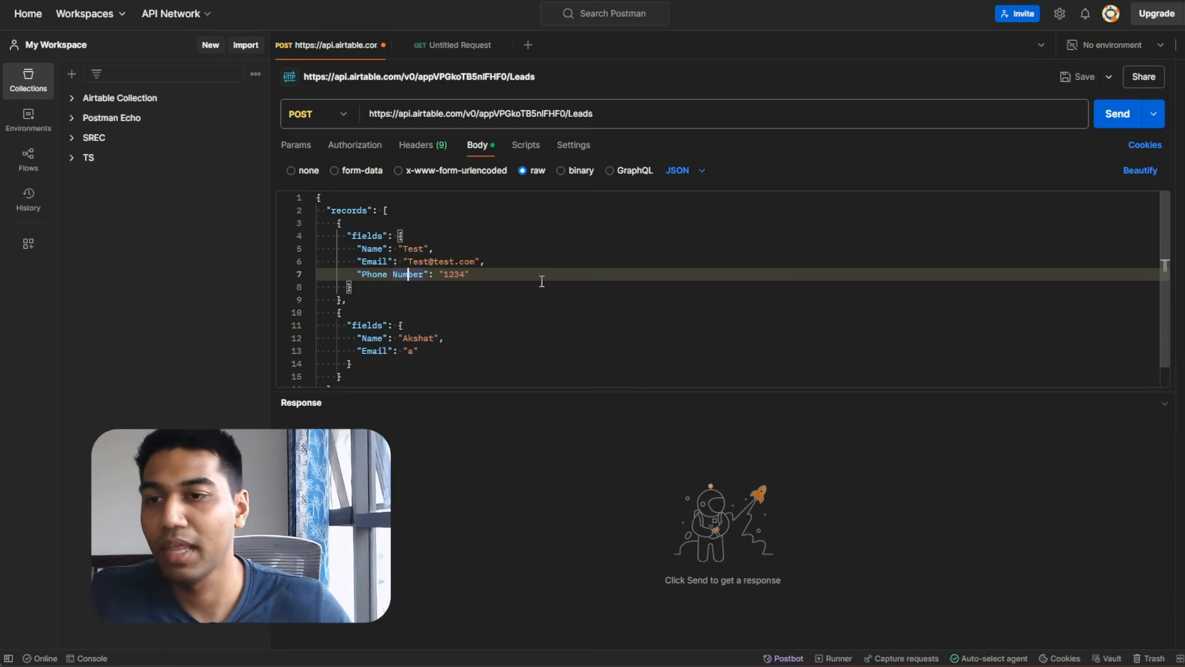
{"action": "left_click", "coordinate": [344, 290]}
{"action": "left_click", "coordinate": [480, 258]}
{"action": "left_click", "coordinate": [392, 307]}
{"action": "scroll", "coordinate": [395, 297], "scroll_direction": "down", "scroll_amount": 1}
{"action": "scroll", "coordinate": [404, 238], "scroll_direction": "up", "scroll_amount": 1}
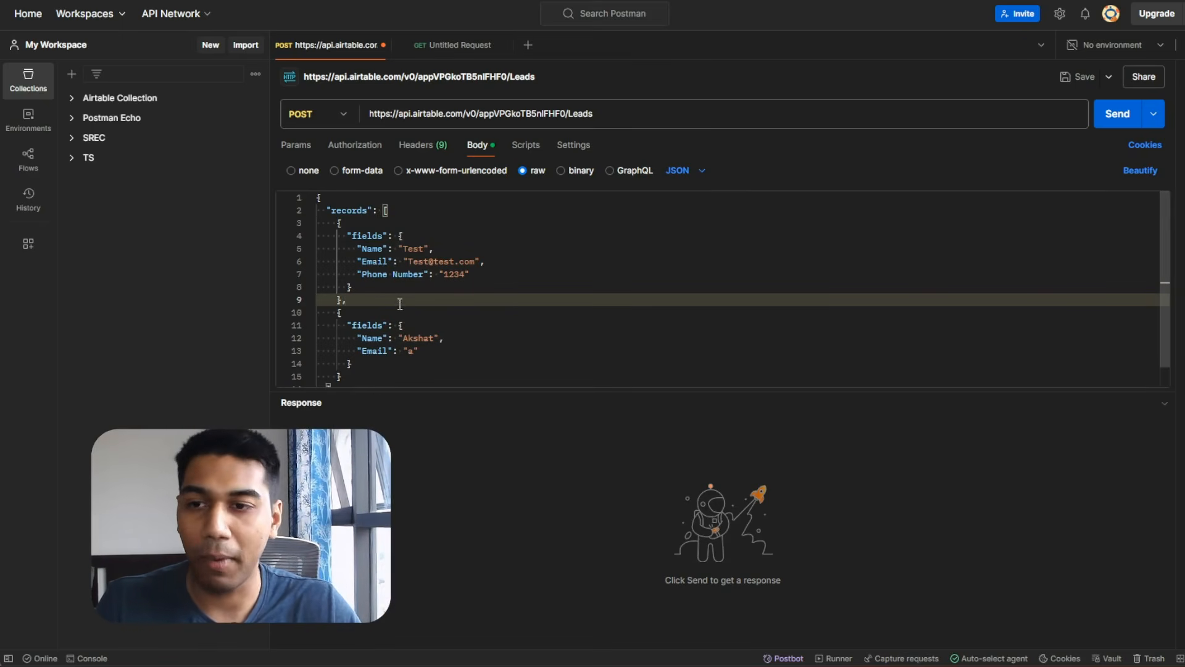
Collapse the first record object using the fold chevron beside line 3.
{"action": "left_click_drag", "start_coordinate": [342, 235], "coordinate": [430, 292]}
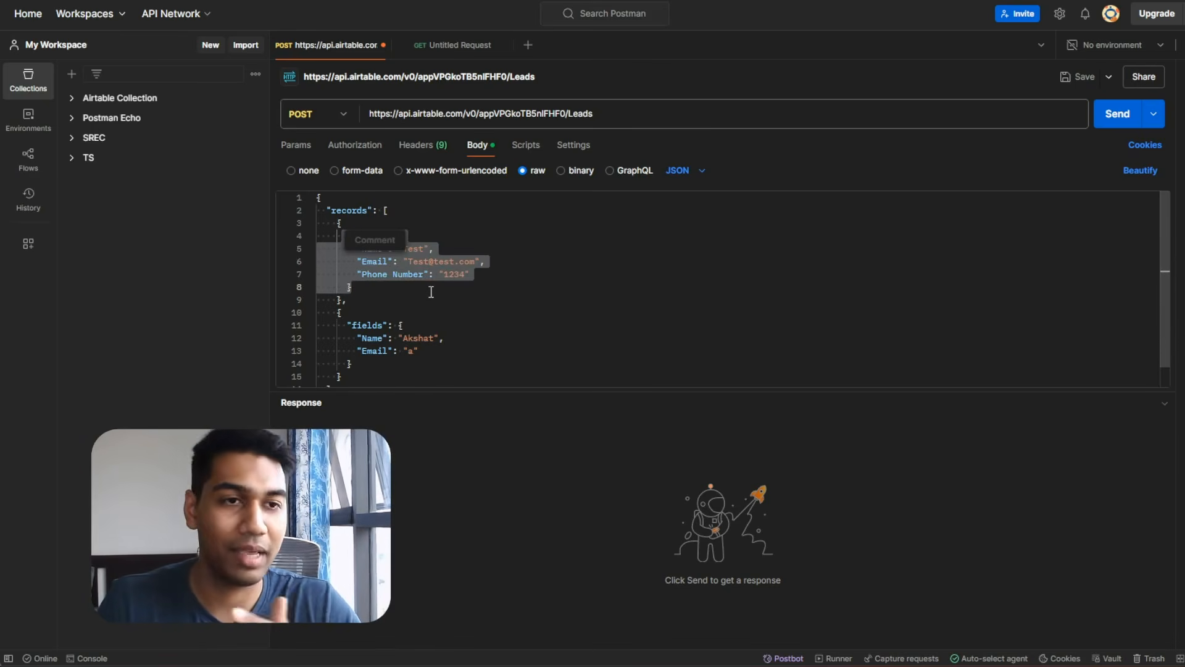
{"action": "left_click", "coordinate": [431, 292]}
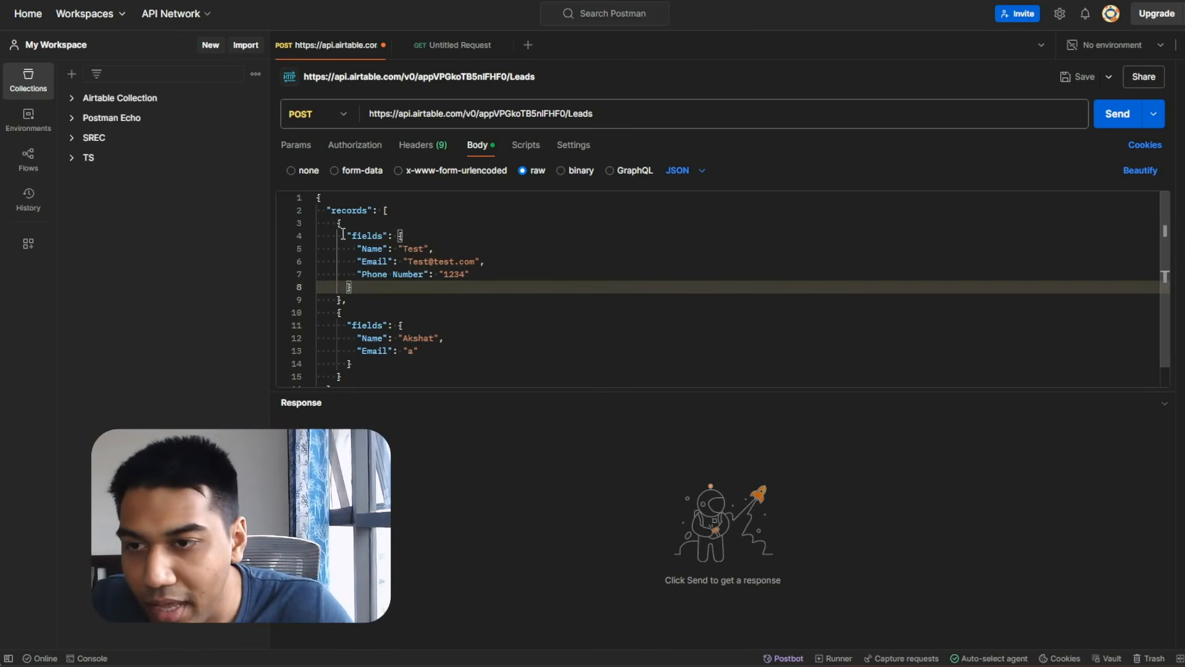
{"action": "left_click", "coordinate": [313, 227]}
{"action": "left_click", "coordinate": [310, 224]}
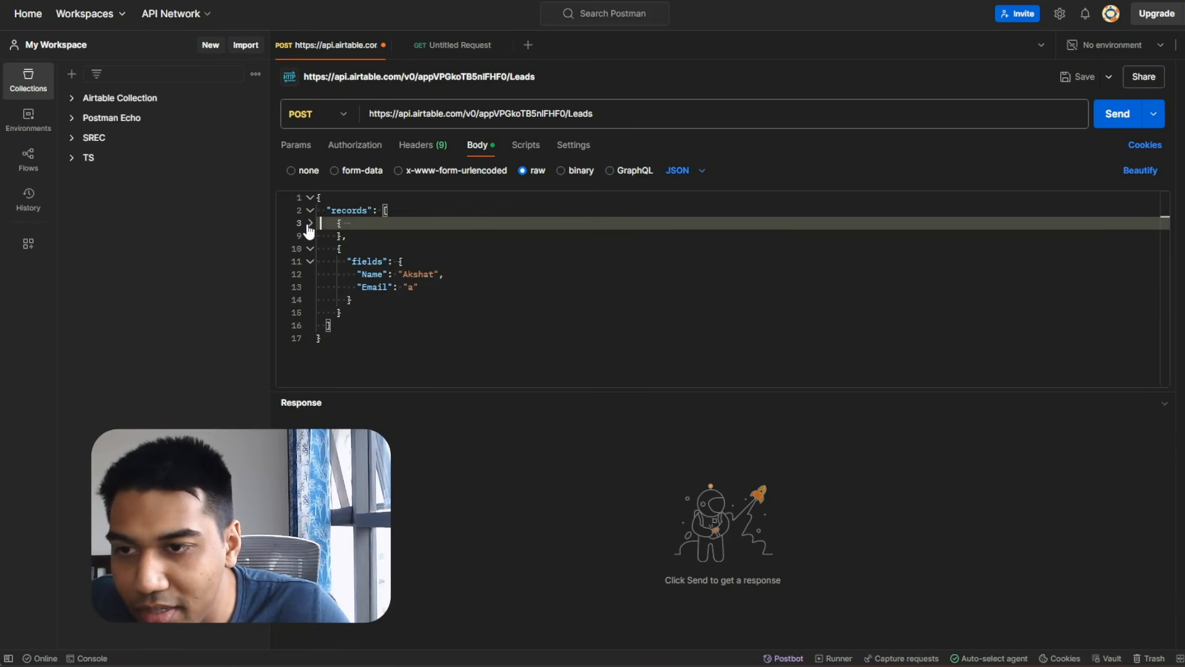
{"action": "left_click", "coordinate": [310, 225]}
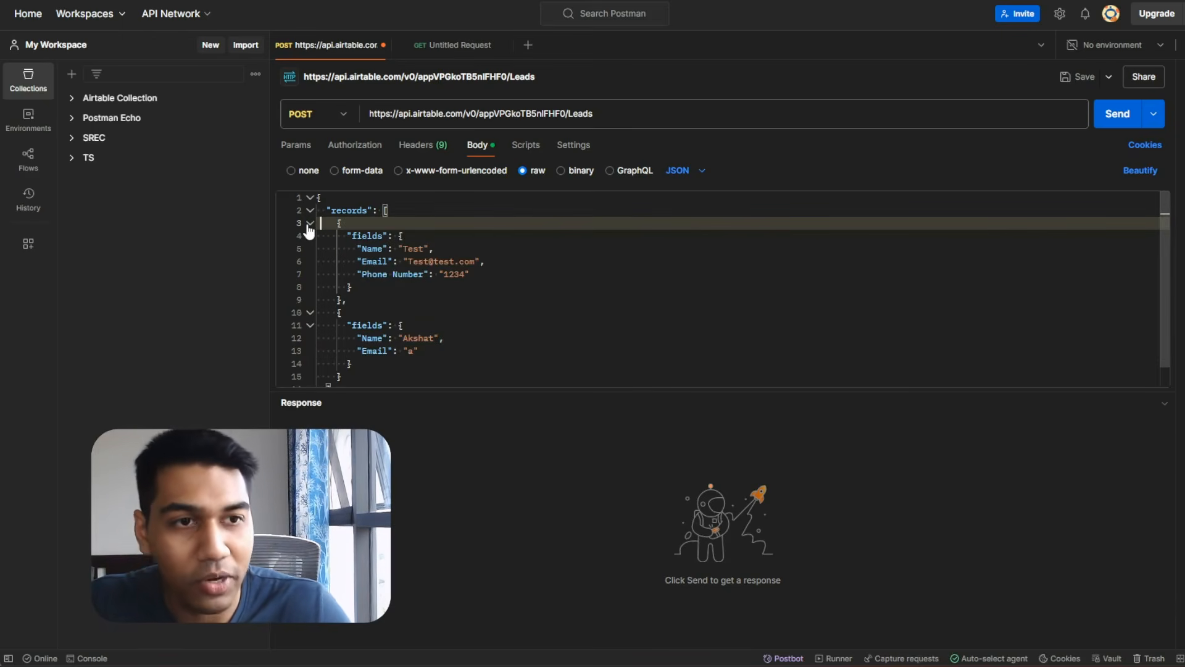
{"action": "left_click", "coordinate": [309, 224]}
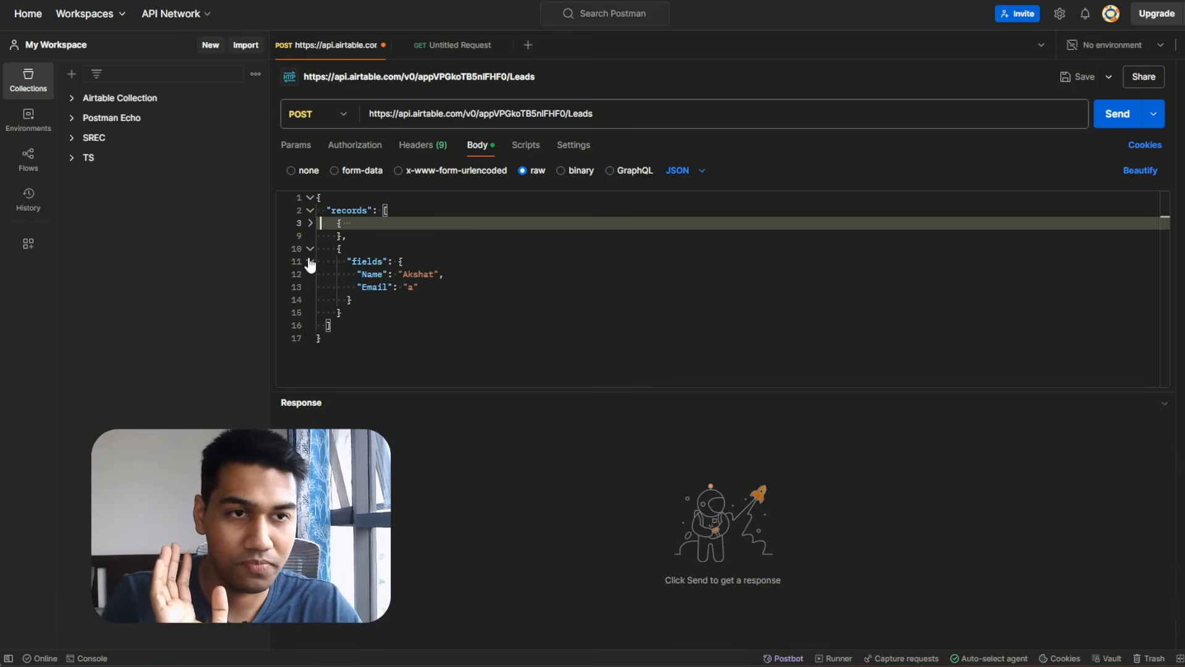
Replace JSON Crack's sample JSON with the Airtable records body and inspect the record nodes.
{"action": "key", "text": "ctrl+t"}
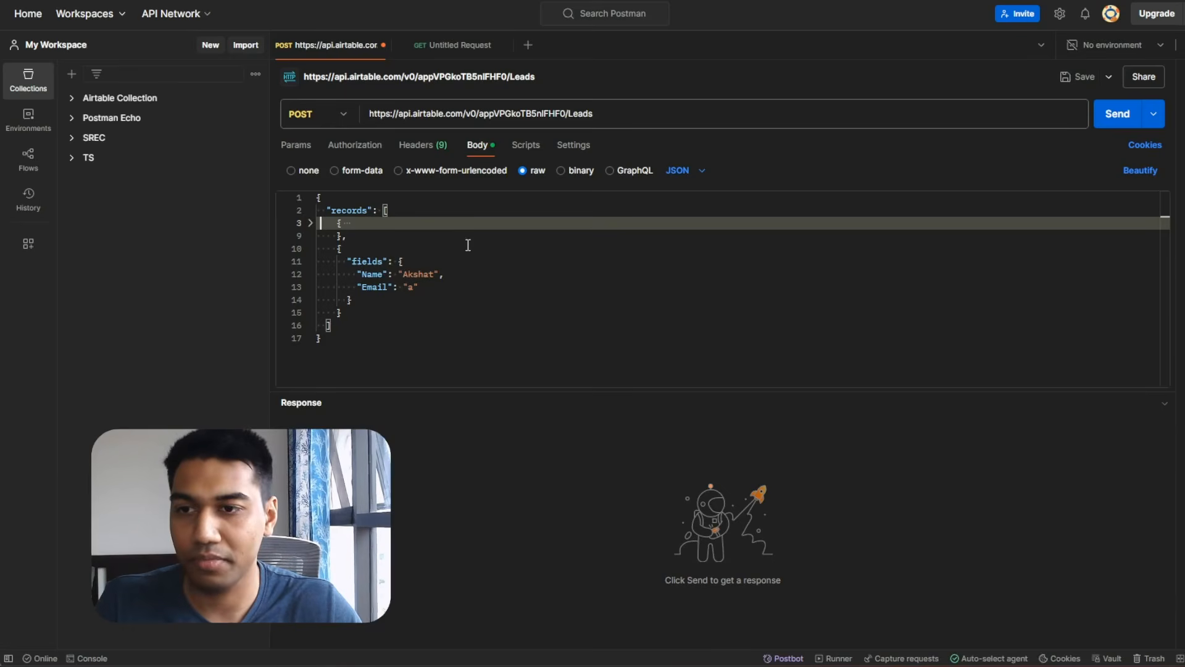
{"action": "key", "text": "ctrl+a"}
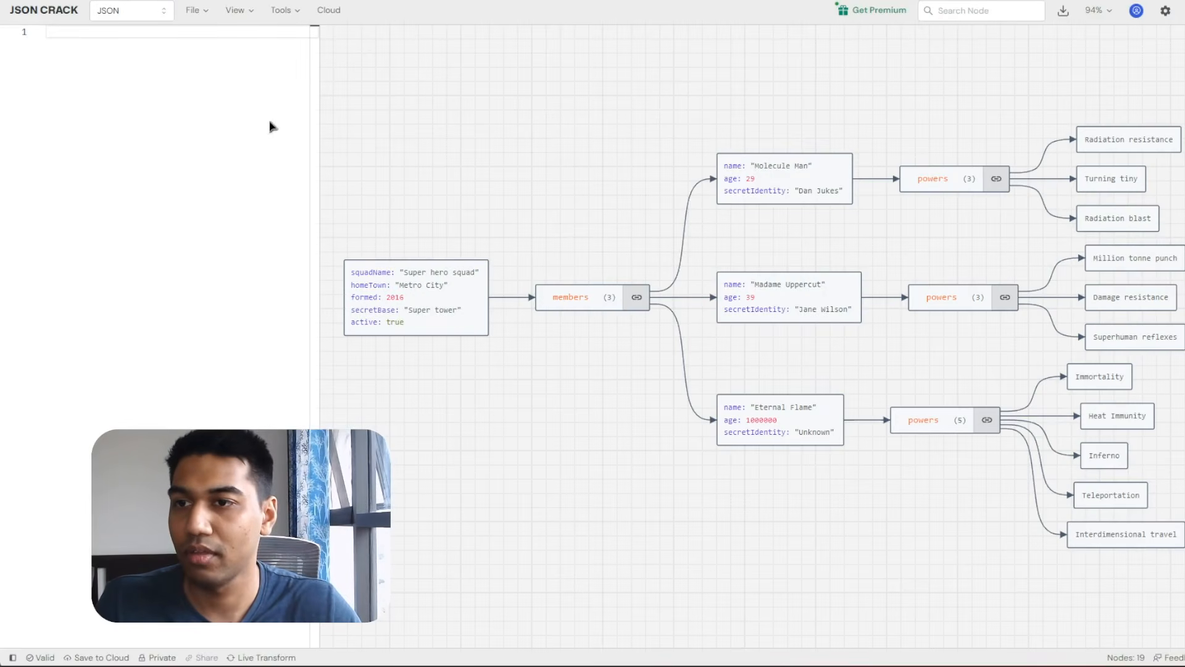
{"action": "key", "text": "ctrl+v"}
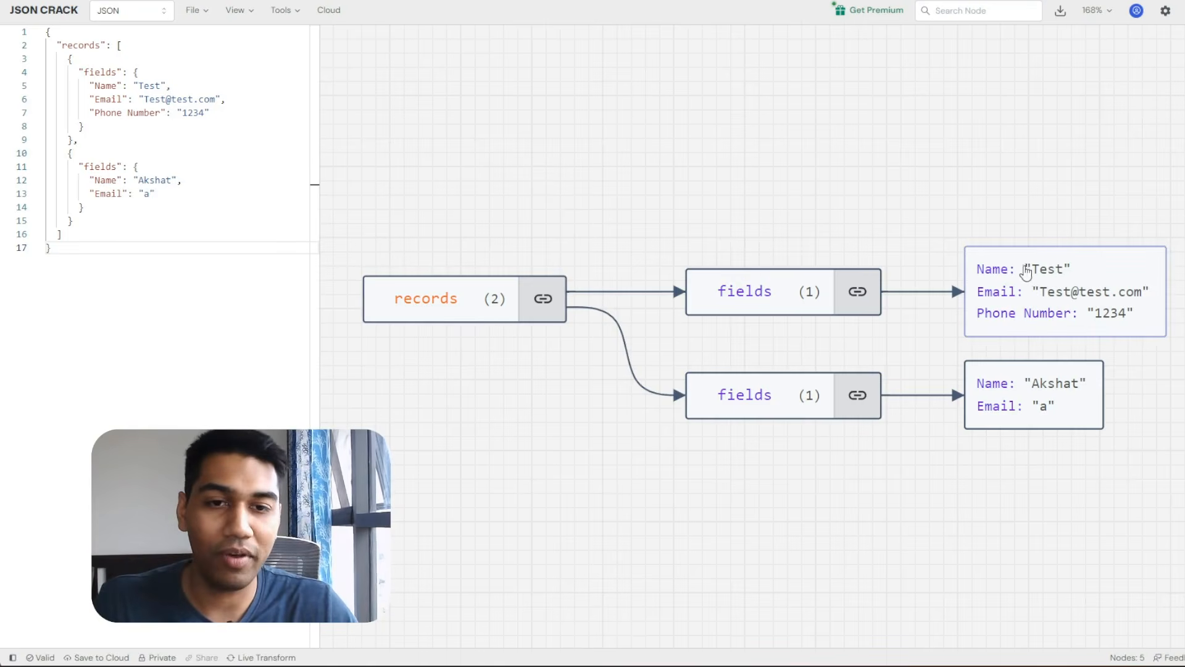
{"action": "left_click", "coordinate": [1109, 278]}
{"action": "left_click", "coordinate": [1057, 398]}
{"action": "left_click", "coordinate": [984, 405]}
{"action": "left_click", "coordinate": [1068, 457]}
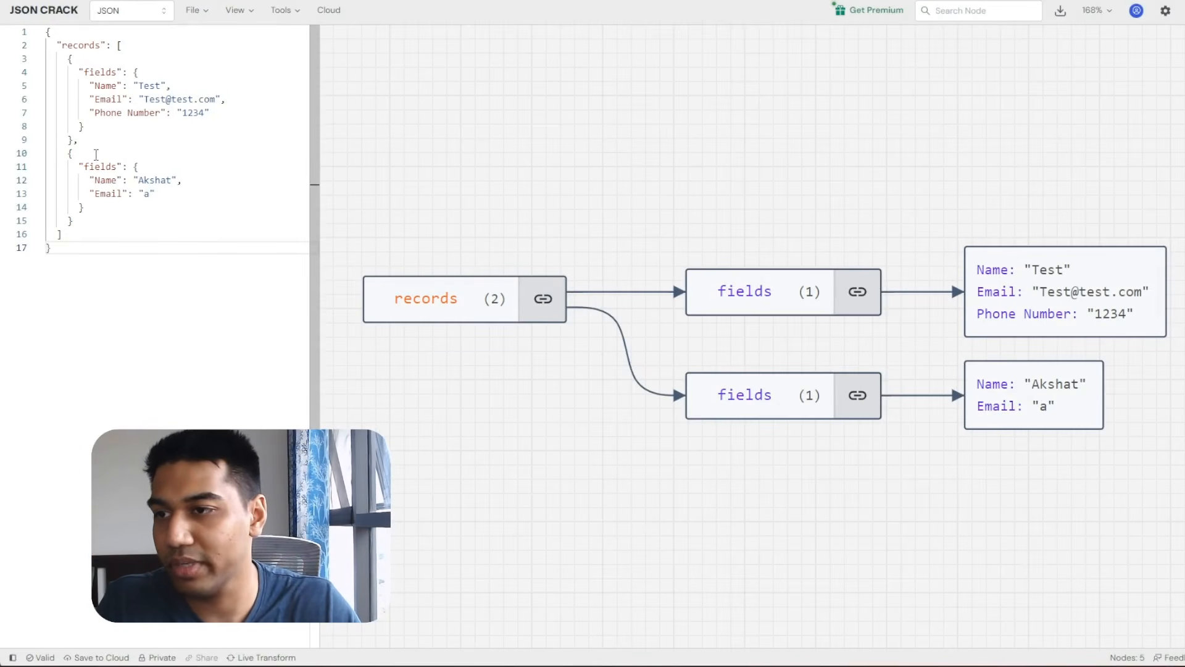
Delete the second record and its trailing comma, leaving only the Test record.
{"action": "left_click", "coordinate": [51, 153]}
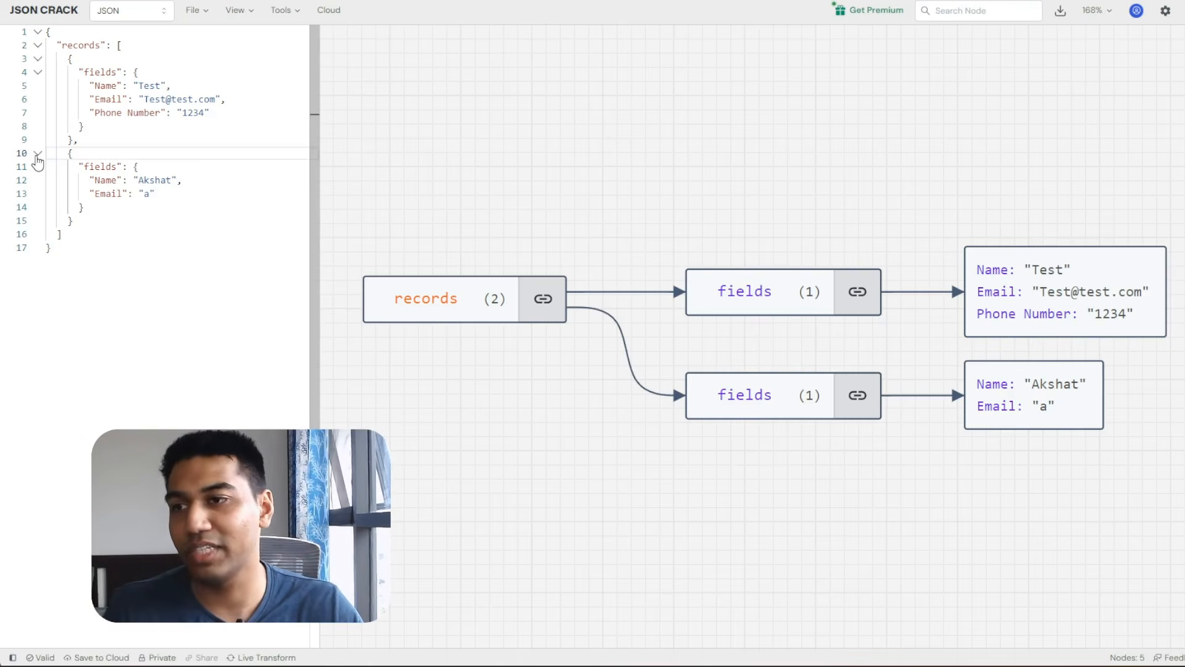
{"action": "left_click", "coordinate": [37, 154]}
{"action": "left_click_drag", "start_coordinate": [67, 153], "coordinate": [81, 171]}
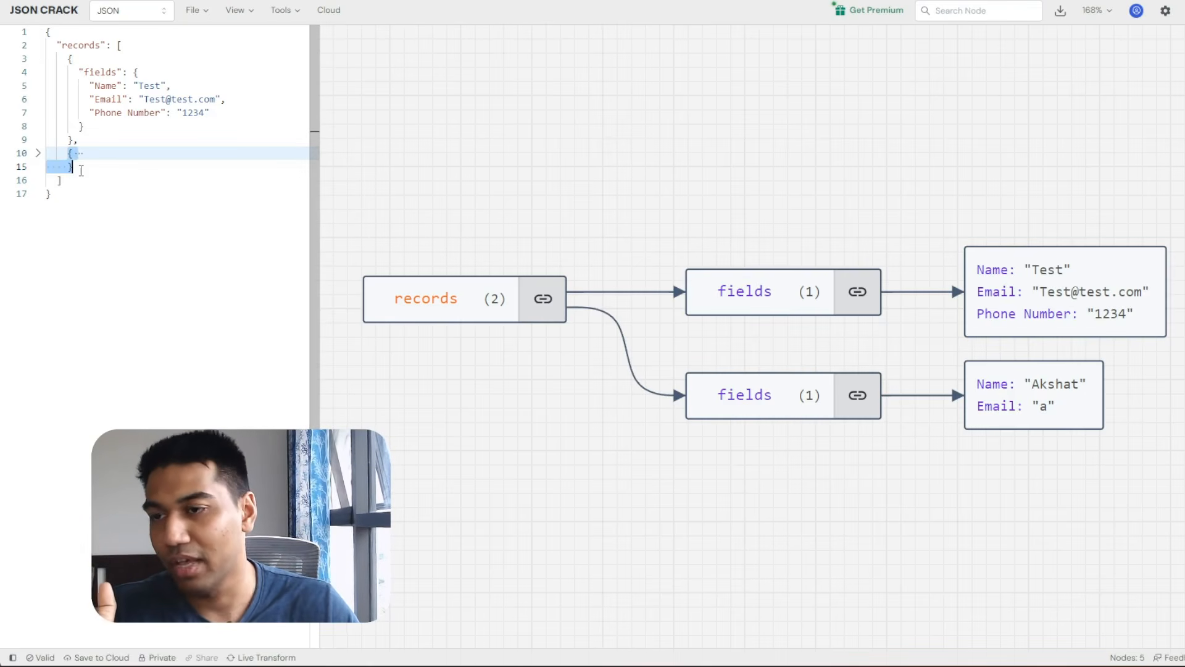
{"action": "key", "text": "BackSpace"}
{"action": "key", "text": "BackSpace"}
{"action": "key", "text": "BackSpace"}
{"action": "key", "text": "BackSpace"}
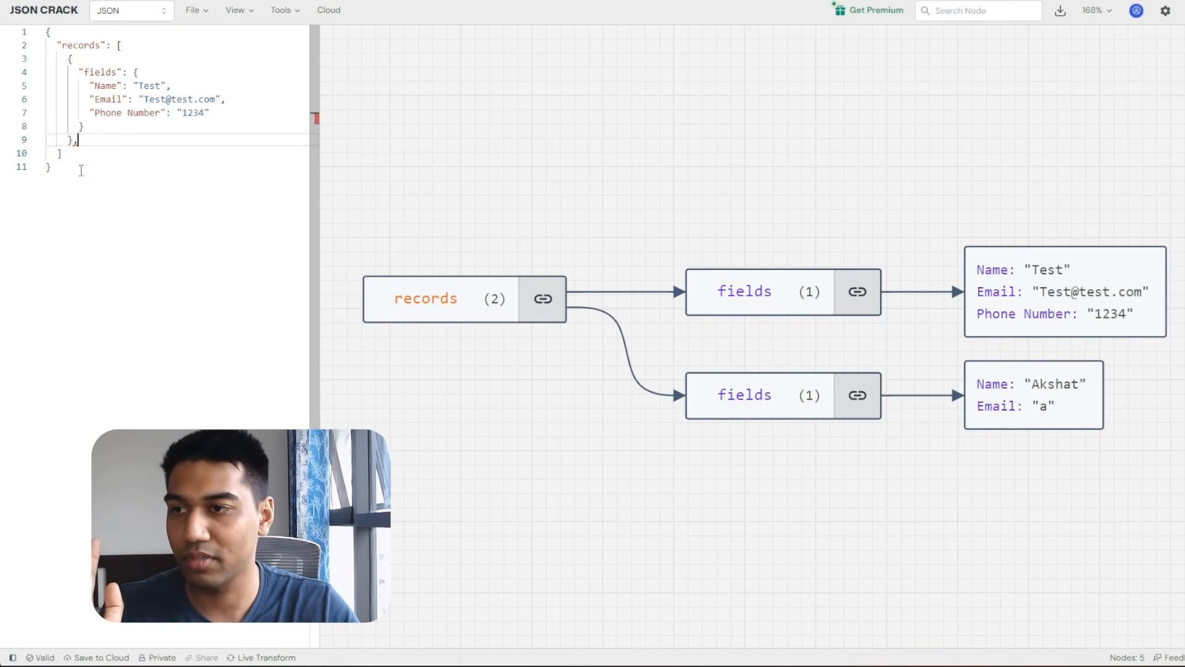
{"action": "key", "text": "BackSpace"}
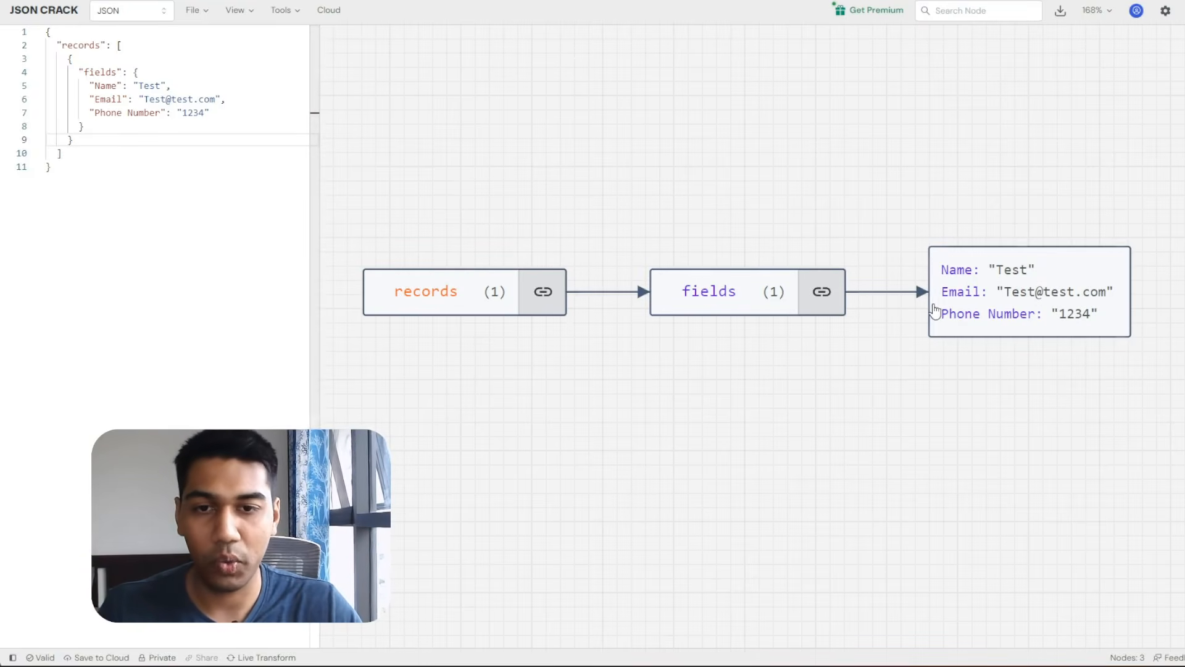
{"action": "left_click", "coordinate": [934, 308]}
{"action": "left_click", "coordinate": [723, 210]}
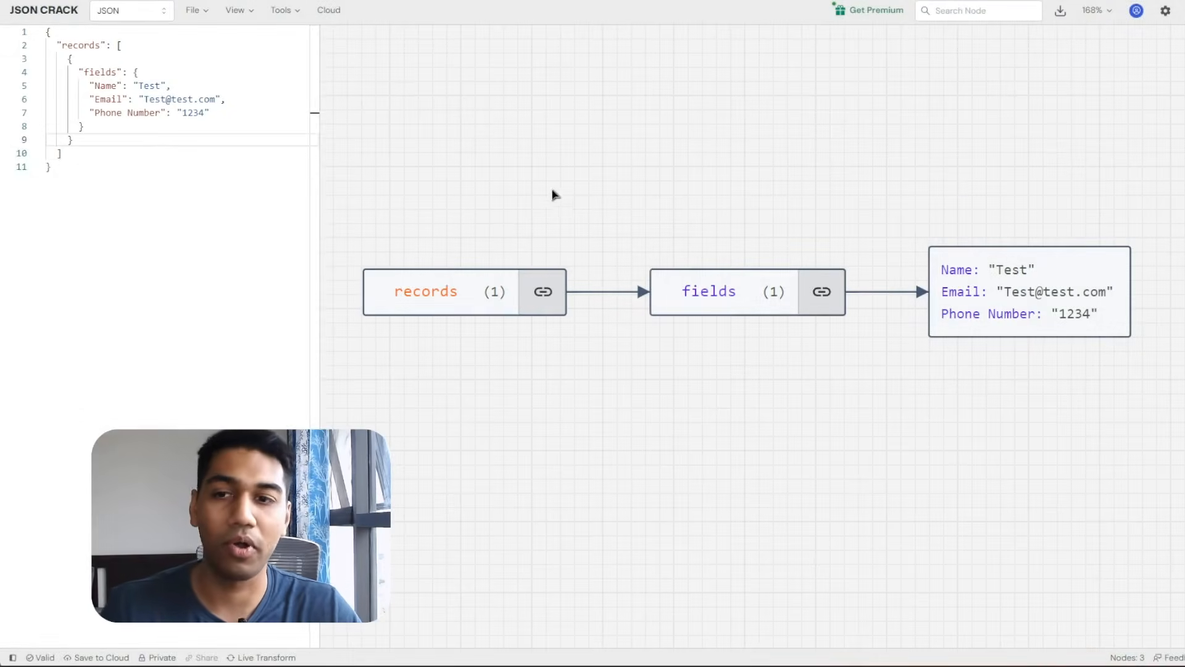
{"action": "mouse_move", "coordinate": [125, 45]}
{"action": "left_mouse_down"}
{"action": "mouse_move", "coordinate": [98, 35]}
{"action": "mouse_move", "coordinate": [105, 45]}
{"action": "left_mouse_up"}
{"action": "left_click", "coordinate": [128, 49]}
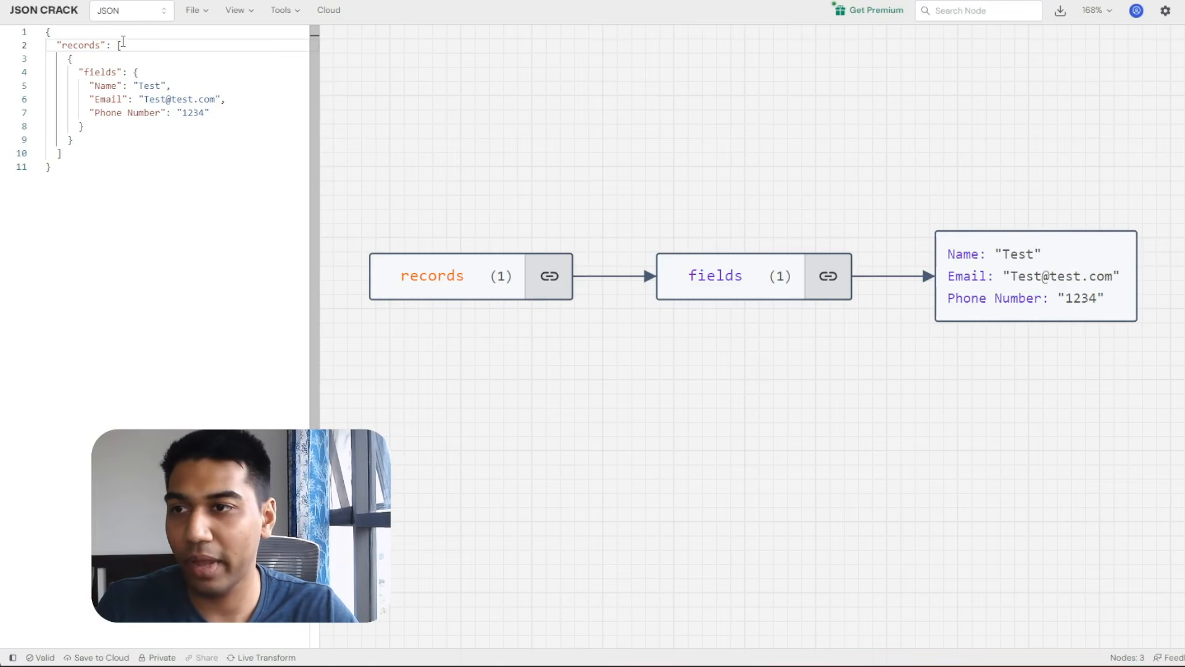
{"action": "left_click", "coordinate": [93, 56]}
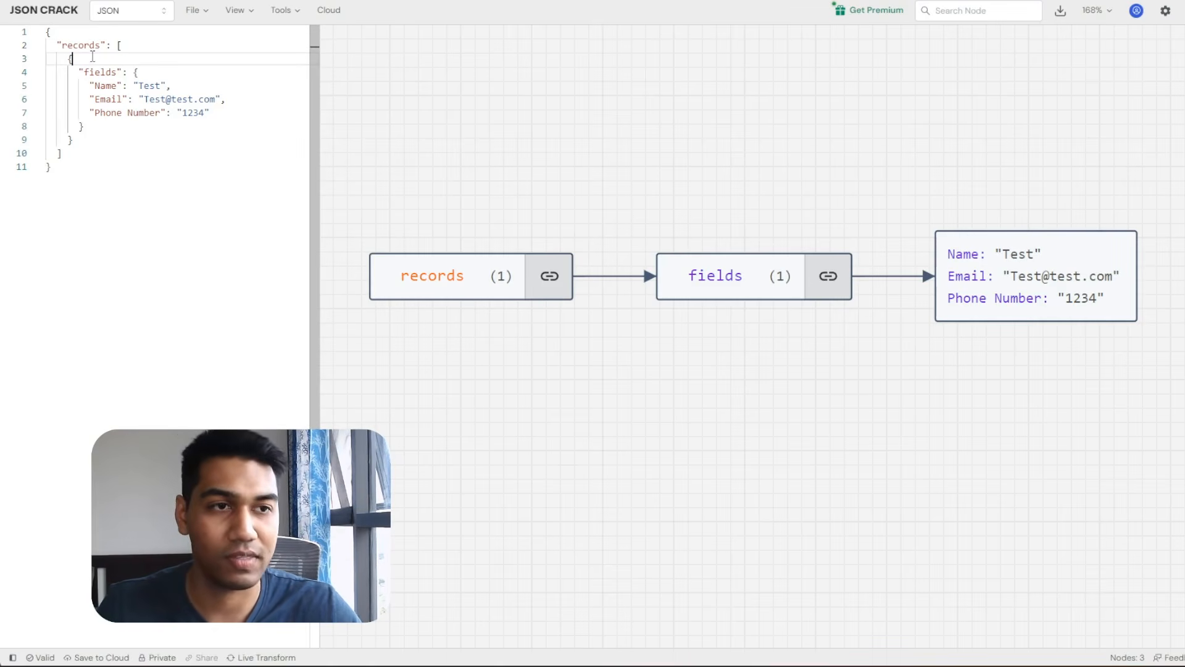
{"action": "left_click", "coordinate": [121, 47]}
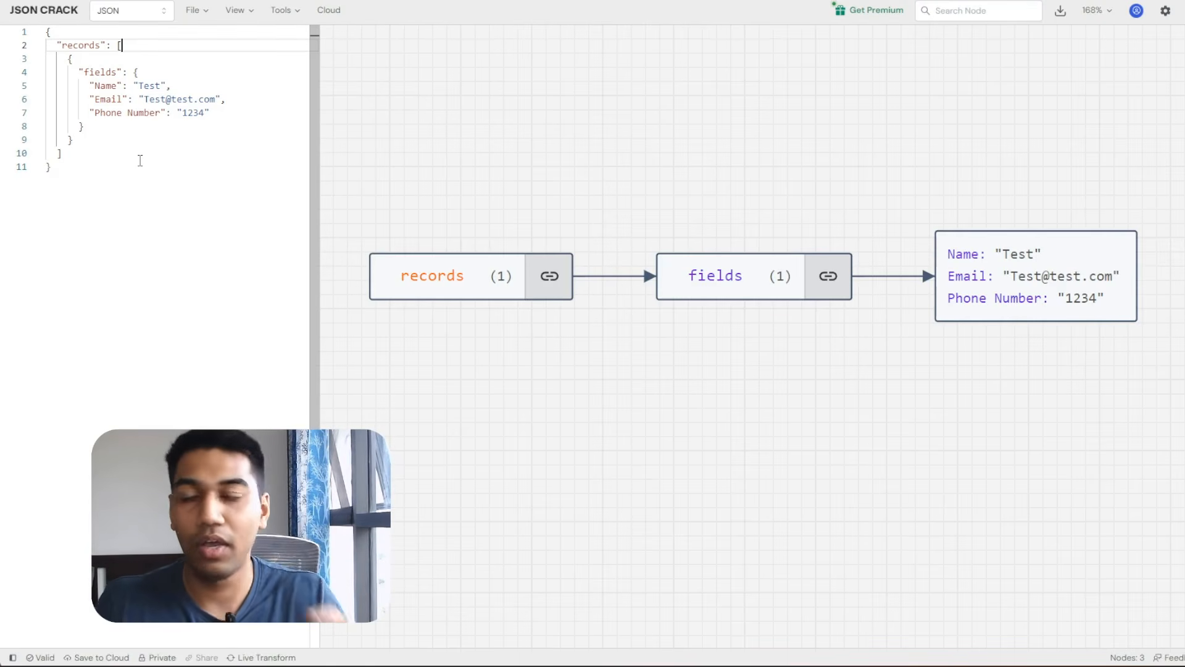
Restore the full two-record body from the clipboard history and check the records node.
{"action": "key", "text": "ctrl+a"}
{"action": "key", "text": "Delete"}
{"action": "key", "text": "super+v"}
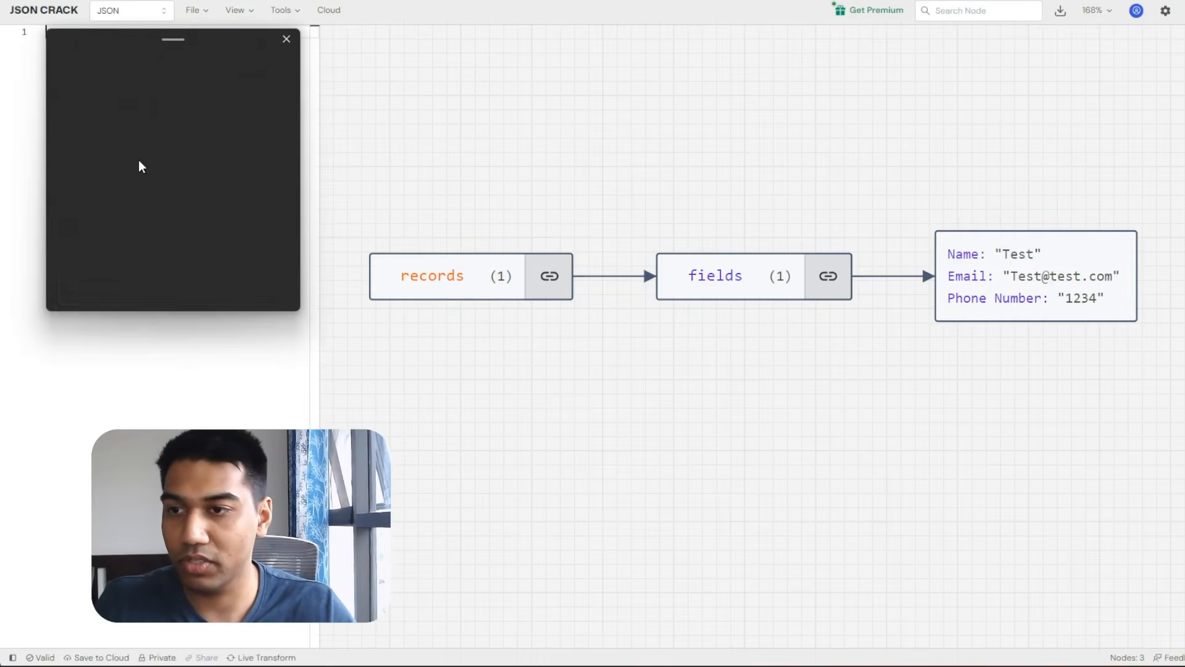
{"action": "left_click", "coordinate": [131, 222]}
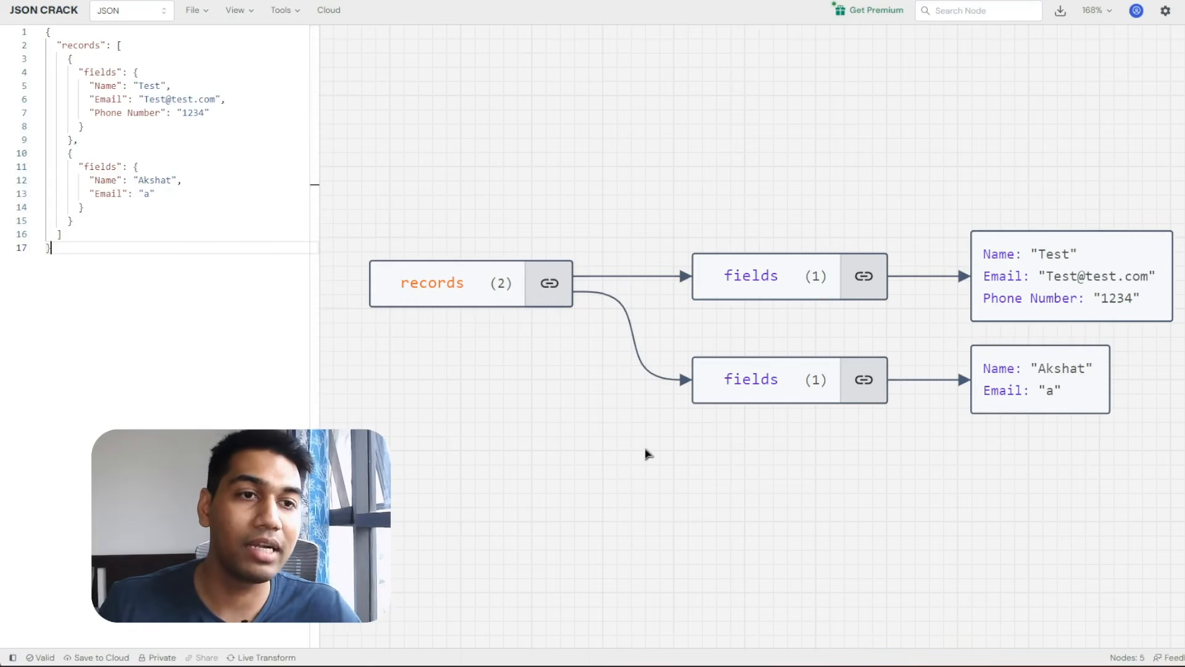
{"action": "left_click", "coordinate": [444, 285]}
{"action": "left_click", "coordinate": [805, 145]}
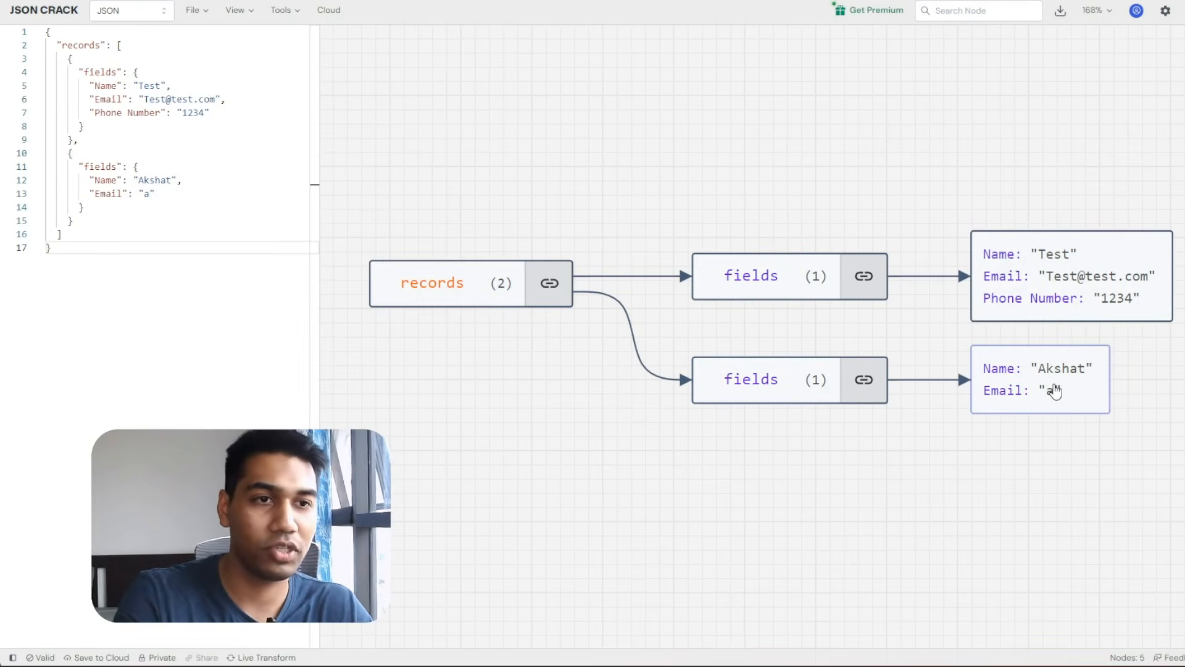
Delete the second record, undo the deletion, and reselect the restored record.
{"action": "left_click_drag", "start_coordinate": [78, 140], "coordinate": [89, 212]}
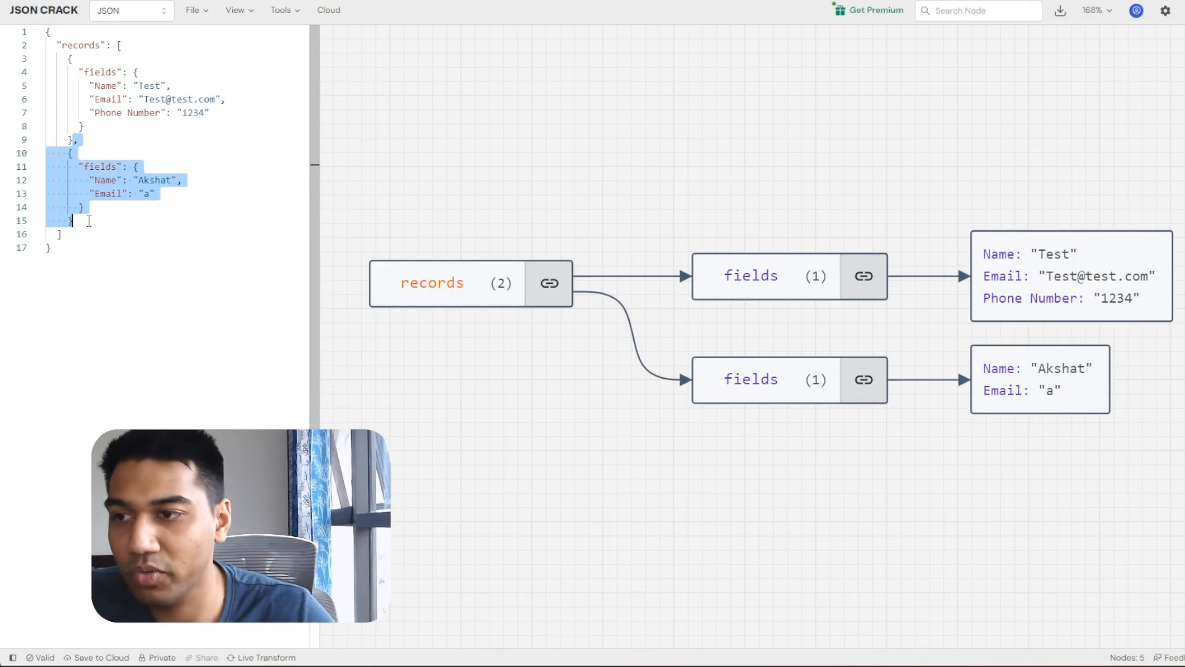
{"action": "key", "text": "BackSpace"}
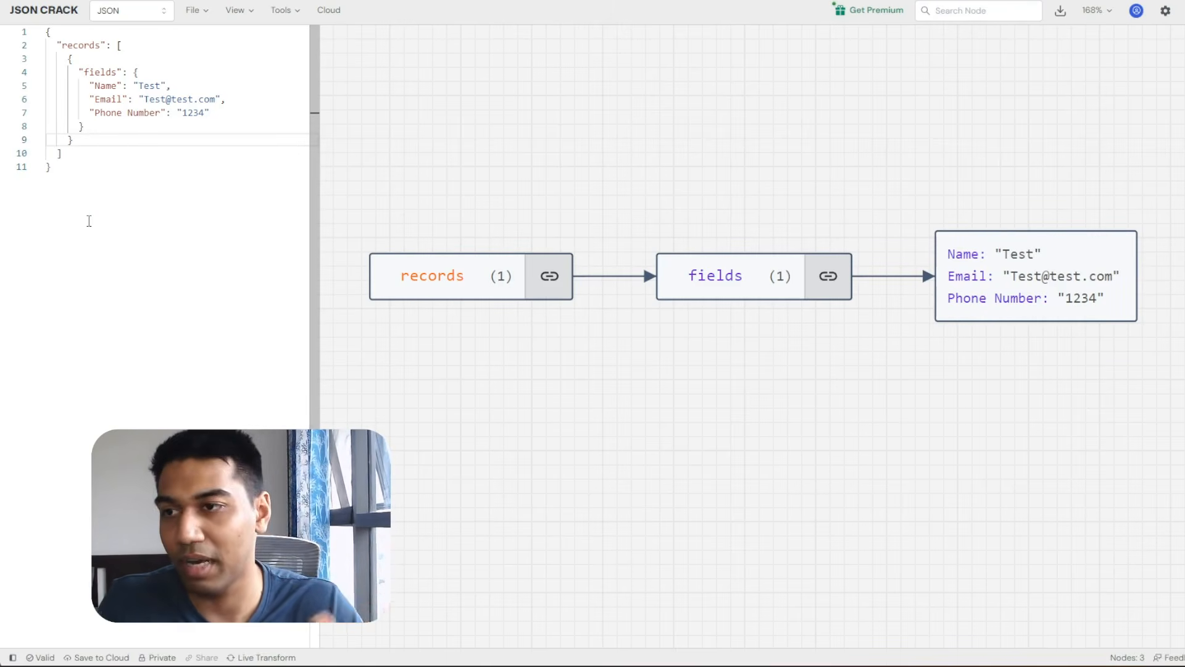
{"action": "key", "text": "ctrl+z"}
{"action": "left_click", "coordinate": [68, 153]}
{"action": "left_click_drag", "start_coordinate": [68, 153], "coordinate": [96, 218]}
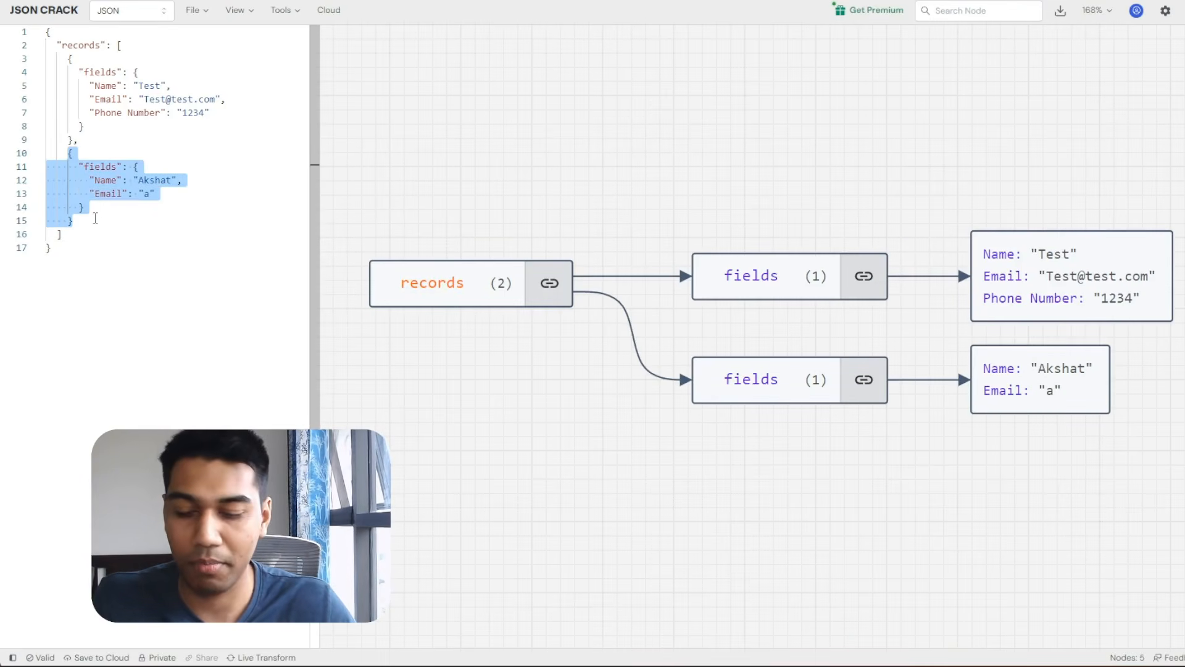
Duplicate the second record as a new third record in the records array.
{"action": "key", "text": "ctrl+c"}
{"action": "left_click", "coordinate": [96, 218]}
{"action": "type", "text": ","}
{"action": "key", "text": "Escape"}
{"action": "key", "text": "Return"}
{"action": "key", "text": "ctrl+v"}
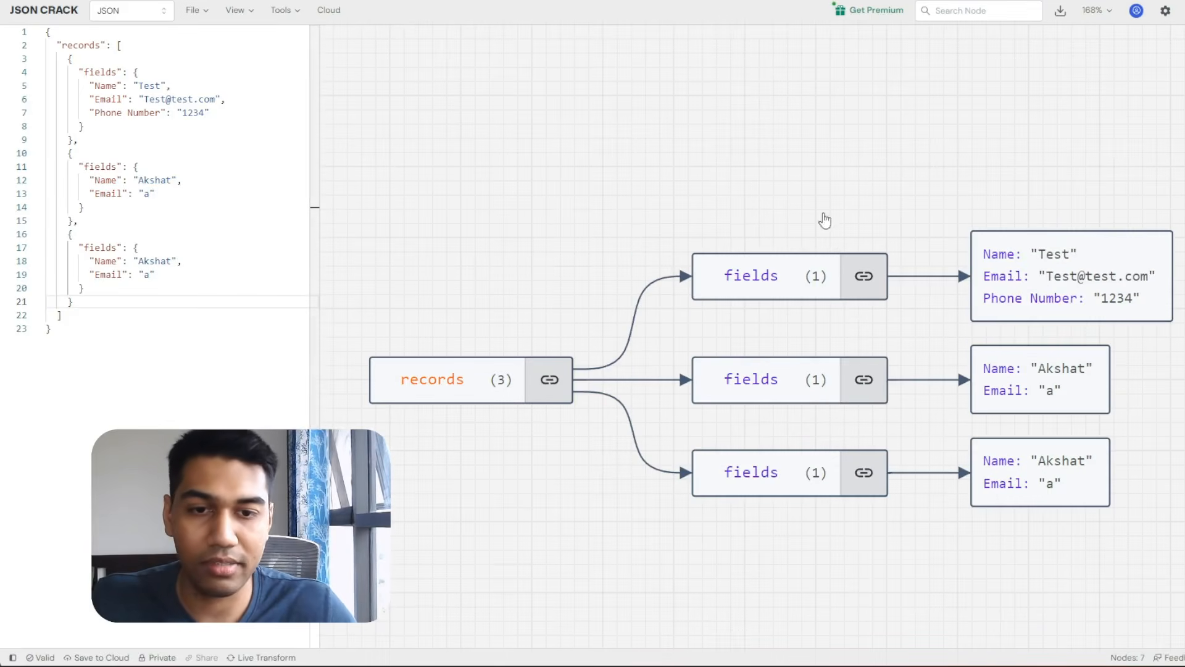
Set the third record's Name to India, Email to Test, and add Phone Number 144444.
{"action": "double_click", "coordinate": [147, 261]}
{"action": "type", "text": "India"}
{"action": "double_click", "coordinate": [147, 274]}
{"action": "type", "text": "Test"}
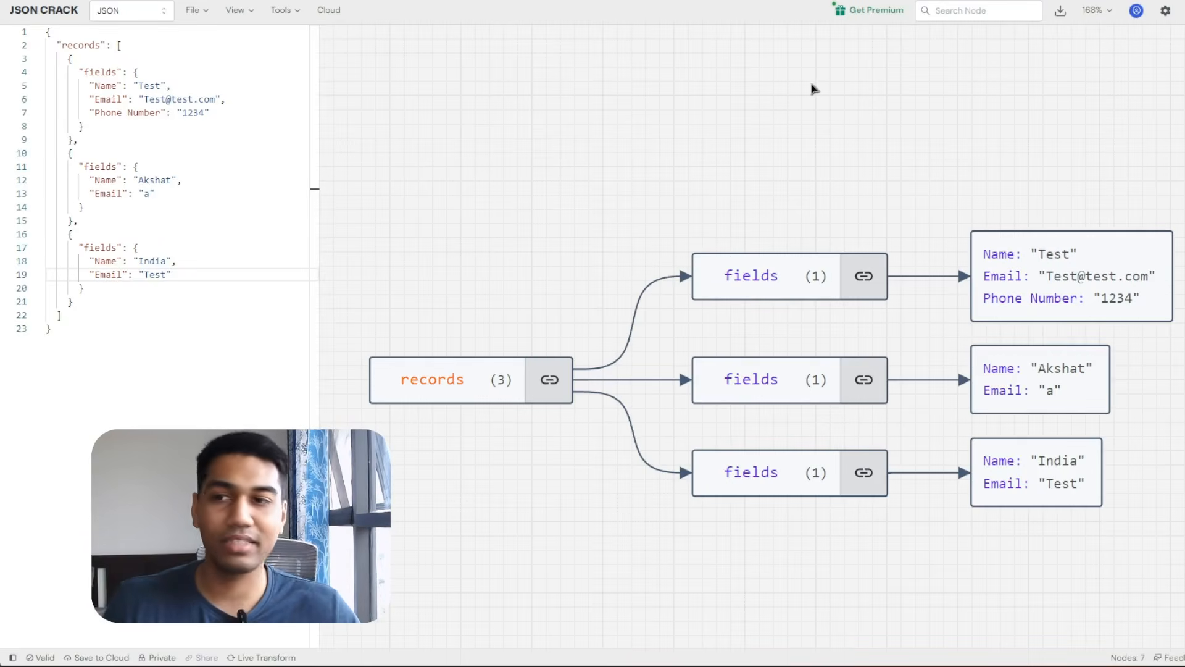
{"action": "left_click", "coordinate": [221, 274]}
{"action": "type", "text": ","}
{"action": "key", "text": "Return"}
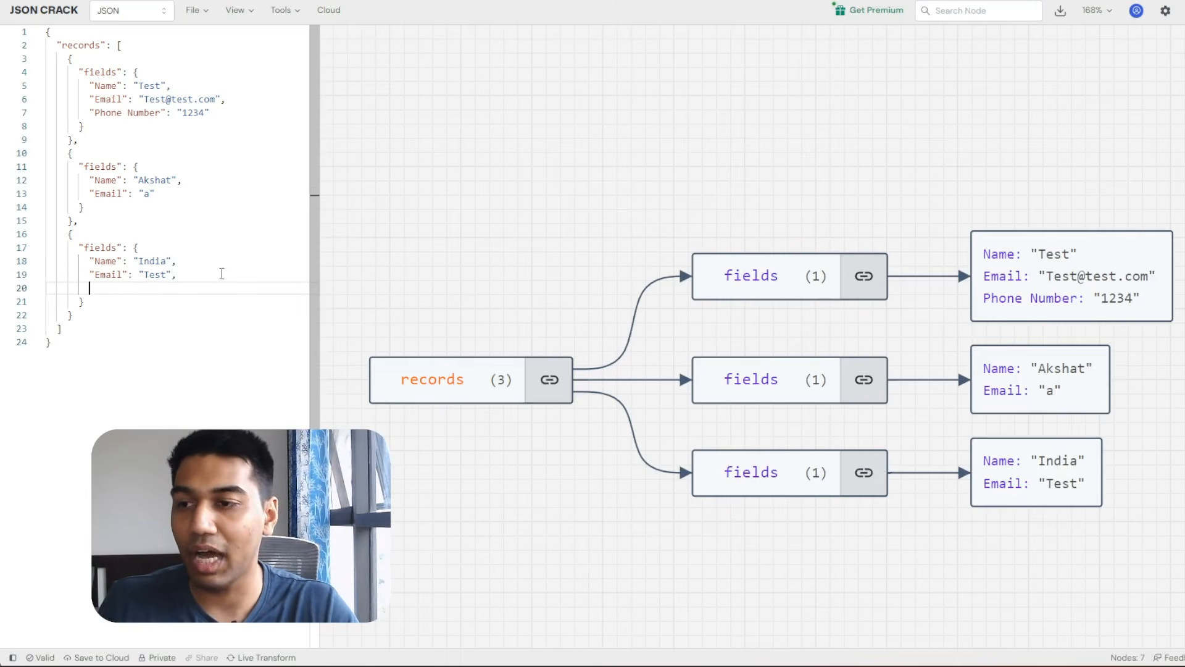
{"action": "type", "text": "\""}
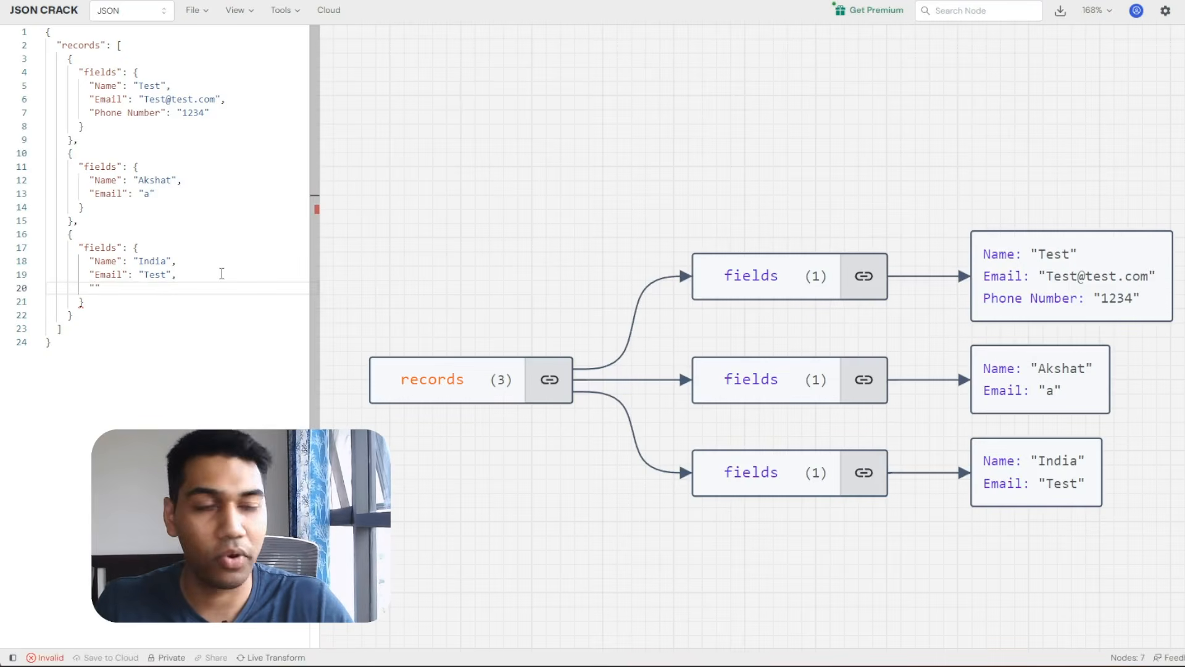
{"action": "type", "text": "Phone N"}
{"action": "key", "text": "BackSpace"}
{"action": "type", "text": "Number\""}
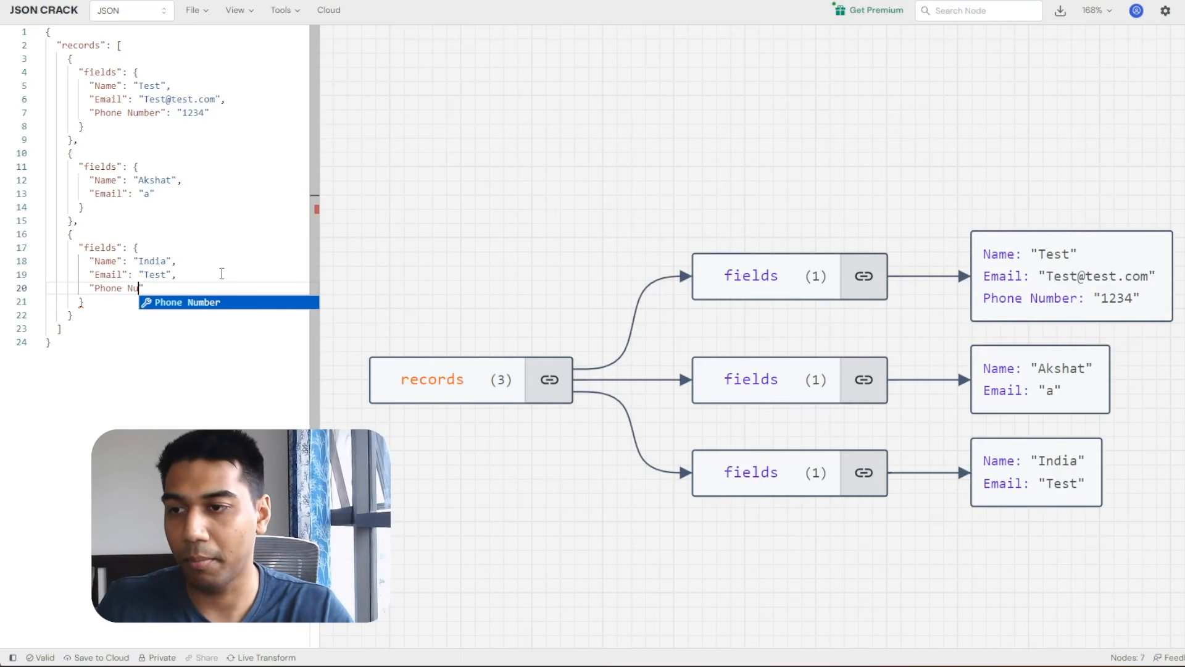
{"action": "type", "text": ":"}
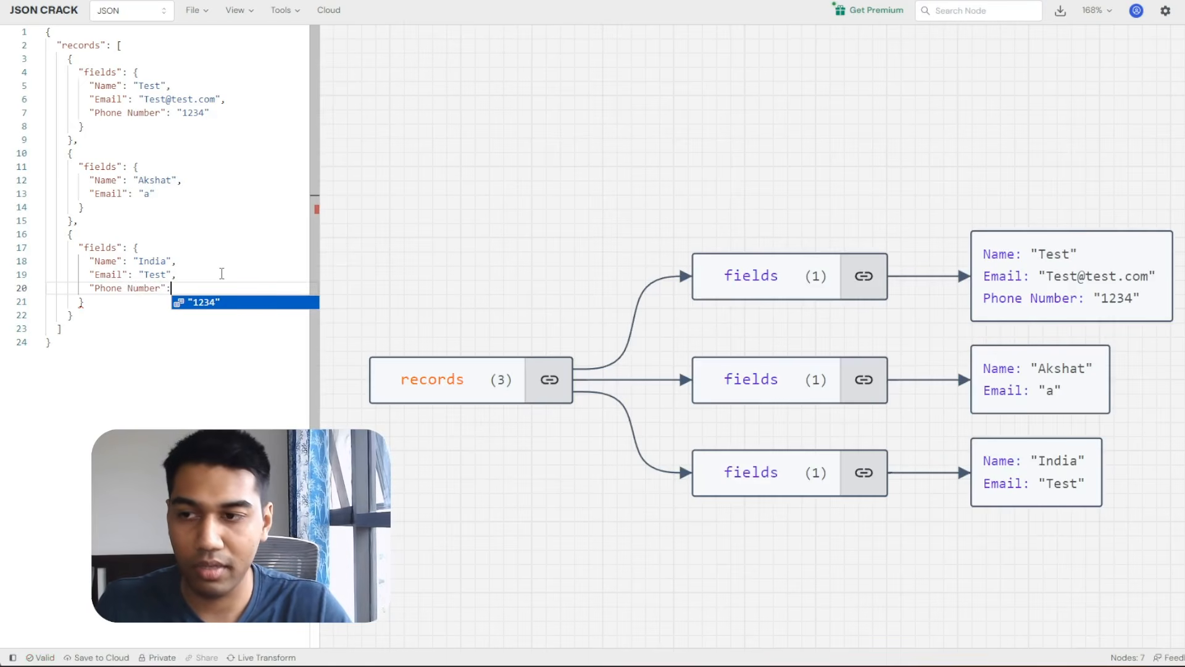
{"action": "type", "text": "\"\""}
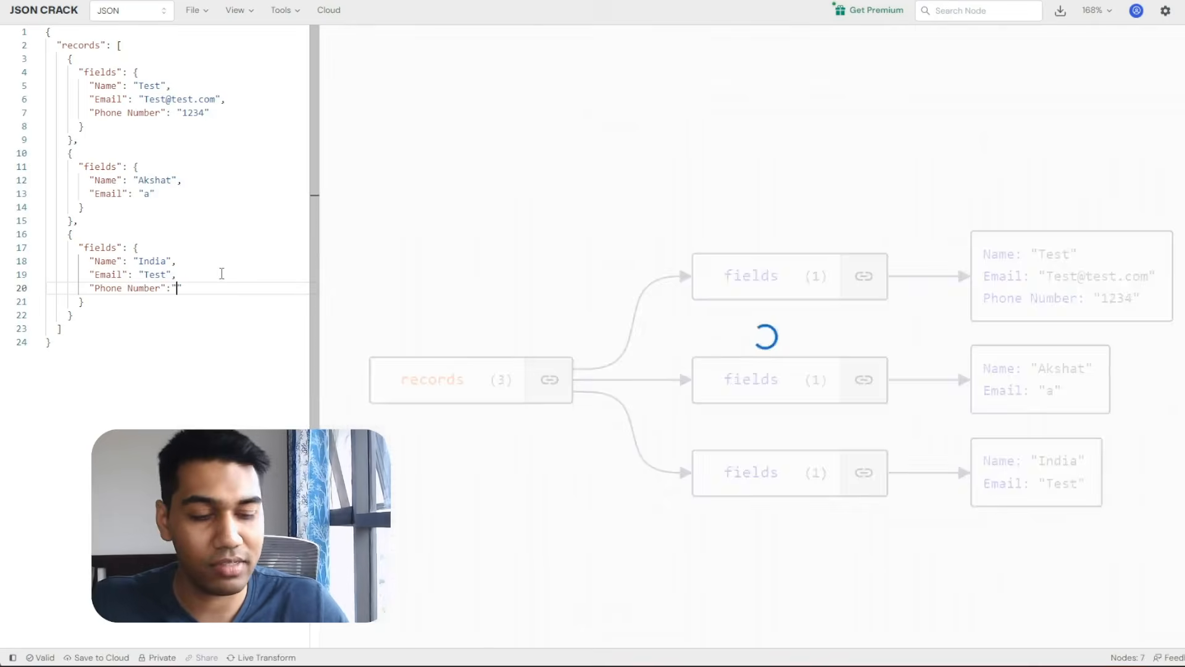
{"action": "type", "text": "144444"}
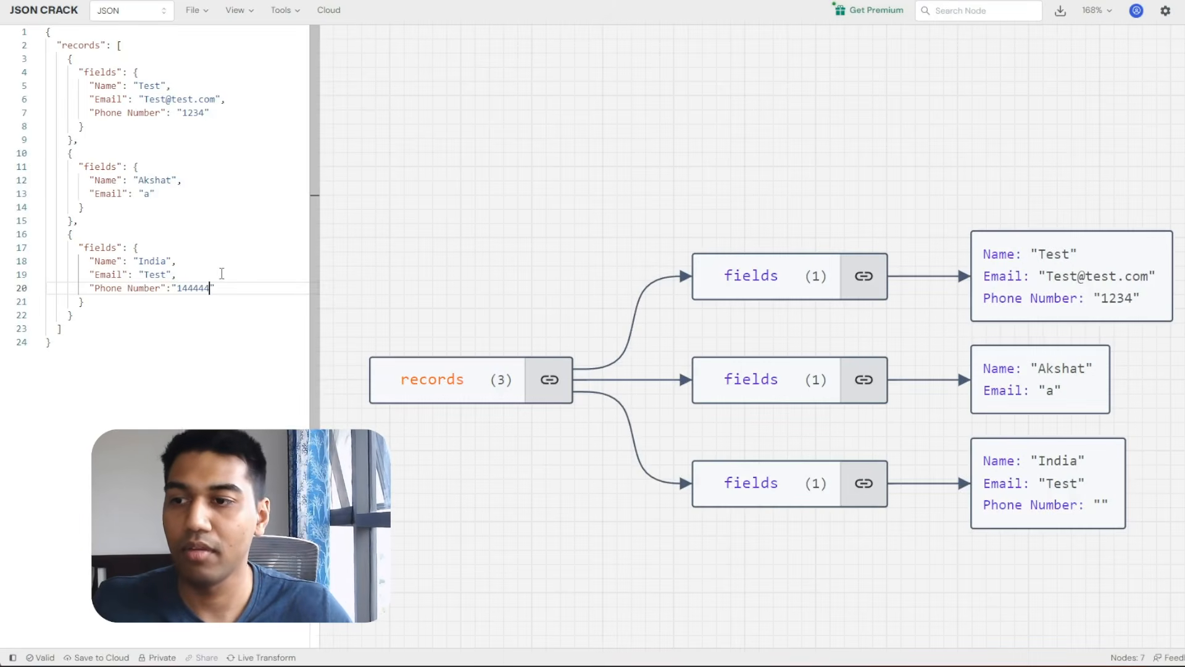
{"action": "left_click", "coordinate": [217, 329]}
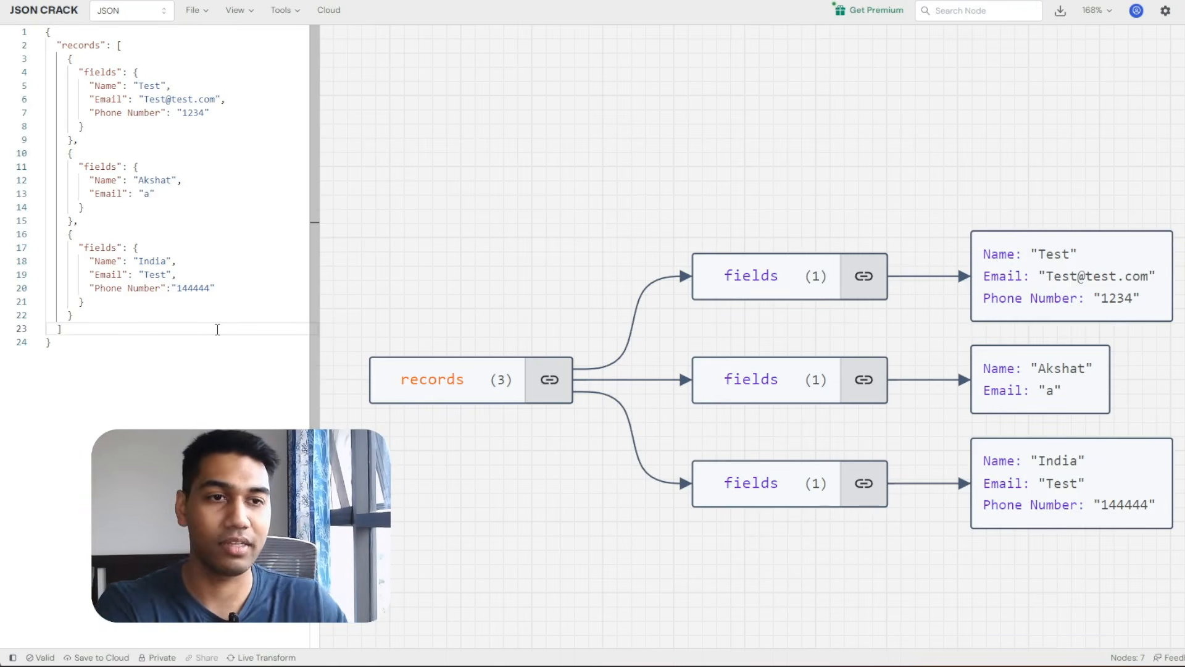
{"action": "left_click", "coordinate": [219, 305]}
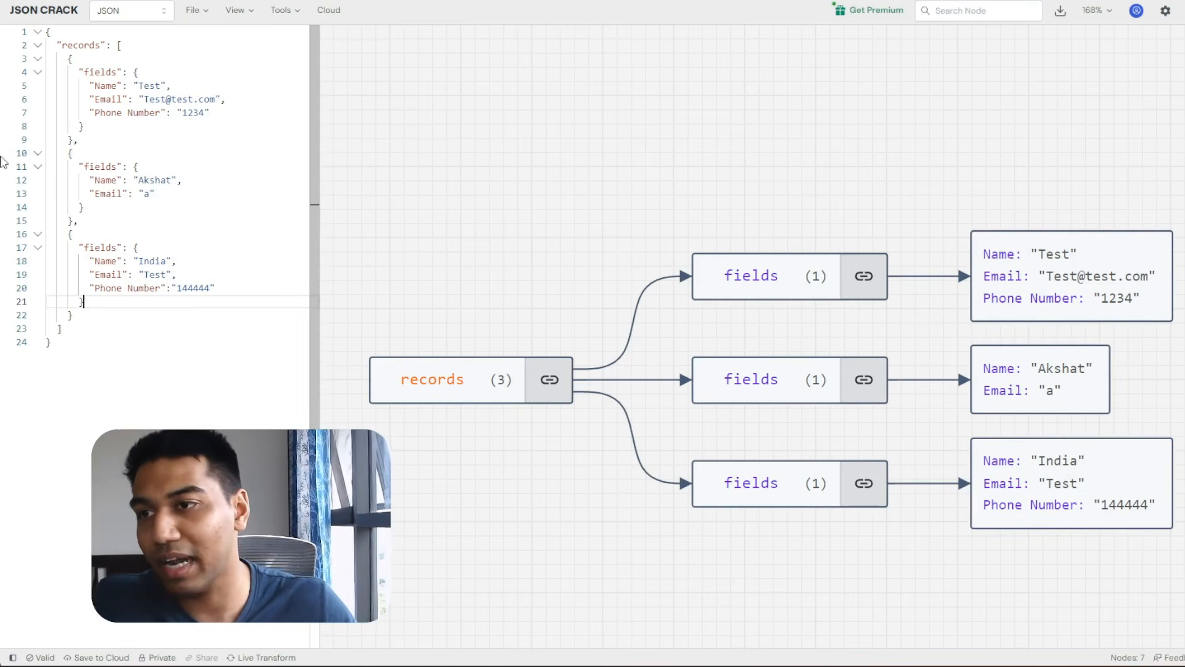
Highlight the records line and the second and third records in the JSON editor.
{"action": "left_click", "coordinate": [86, 61]}
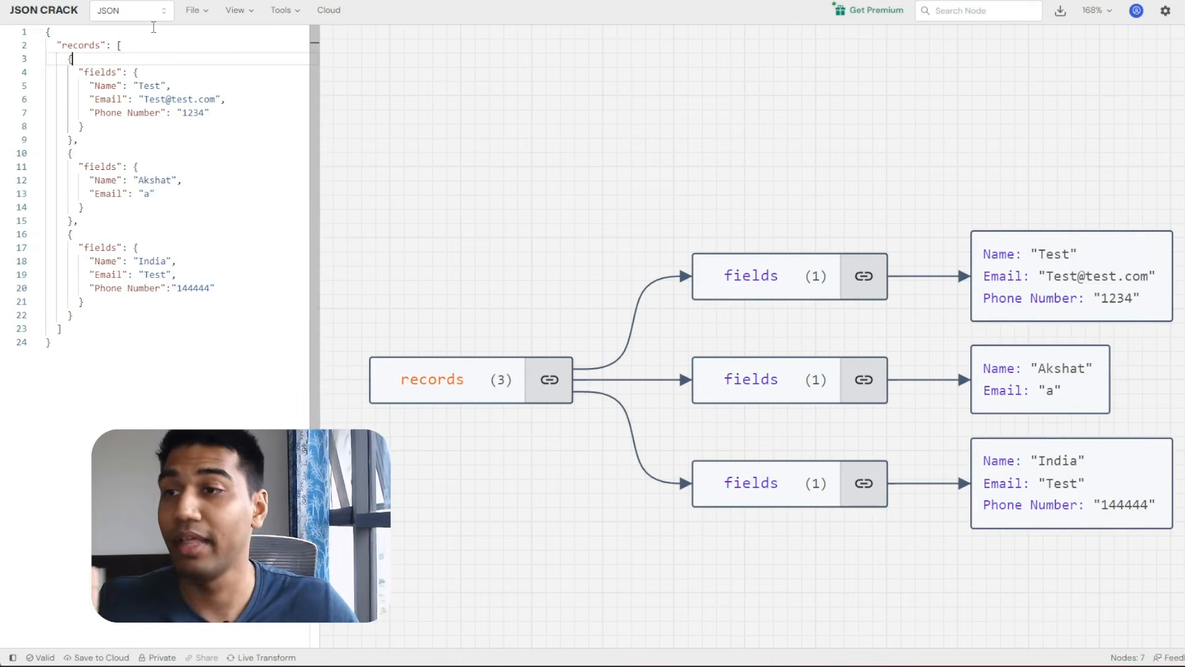
{"action": "left_click_drag", "start_coordinate": [130, 47], "coordinate": [26, 50]}
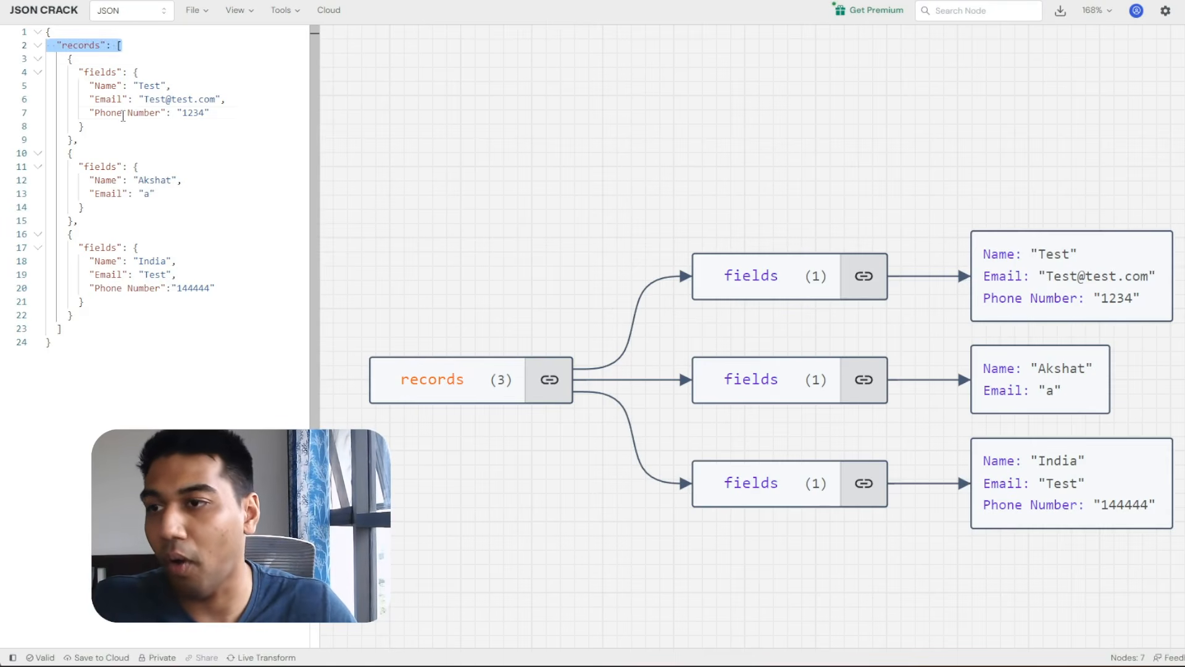
{"action": "left_click_drag", "start_coordinate": [77, 140], "coordinate": [129, 309]}
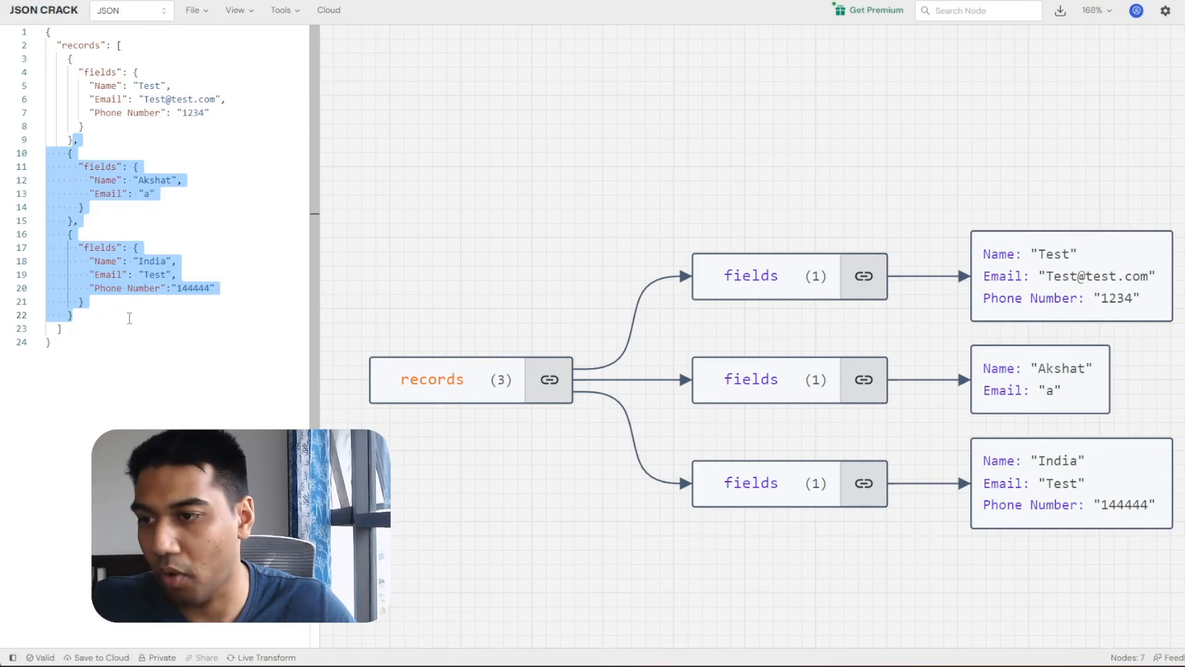
{"action": "left_click", "coordinate": [111, 127]}
Fold and delete the second and third records, then remove the blank line and trailing comma.
{"action": "left_click", "coordinate": [37, 159]}
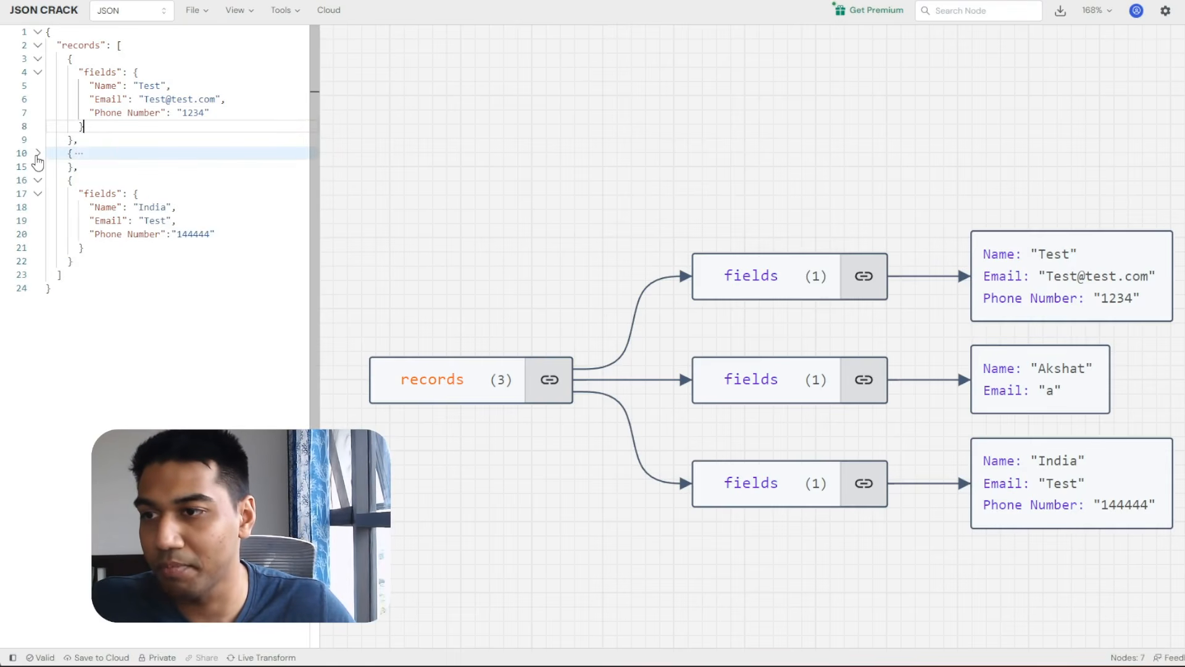
{"action": "left_click", "coordinate": [40, 183]}
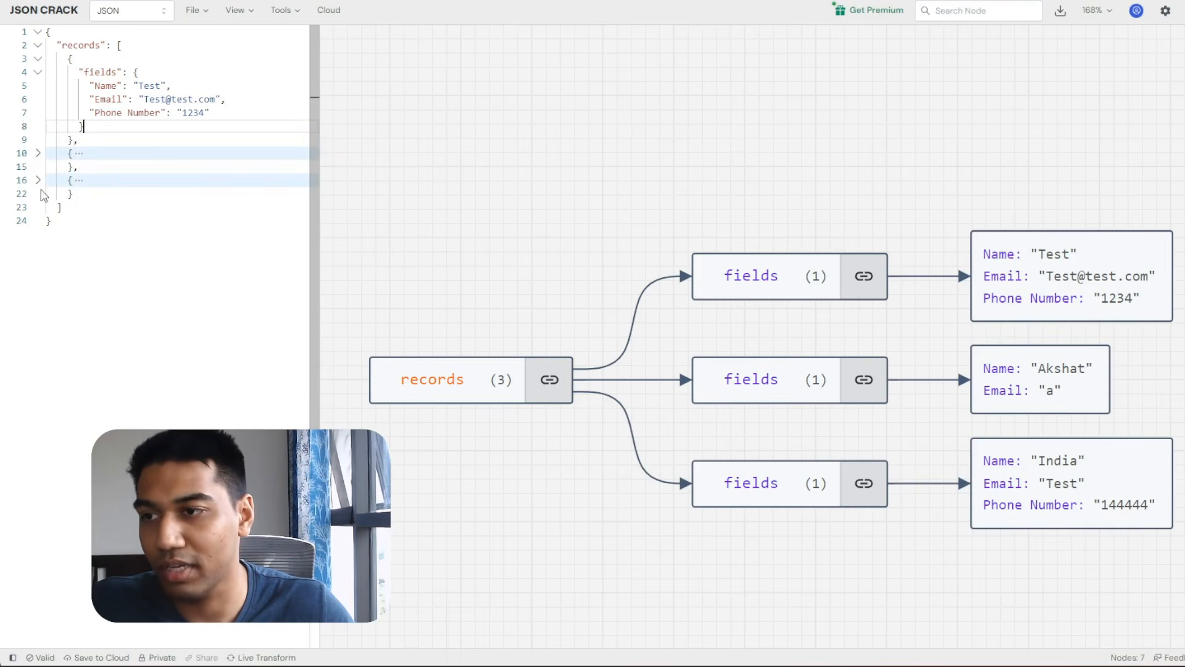
{"action": "left_click", "coordinate": [38, 152]}
{"action": "left_click", "coordinate": [37, 152]}
{"action": "left_click_drag", "start_coordinate": [65, 150], "coordinate": [89, 192]}
{"action": "key", "text": "BackSpace"}
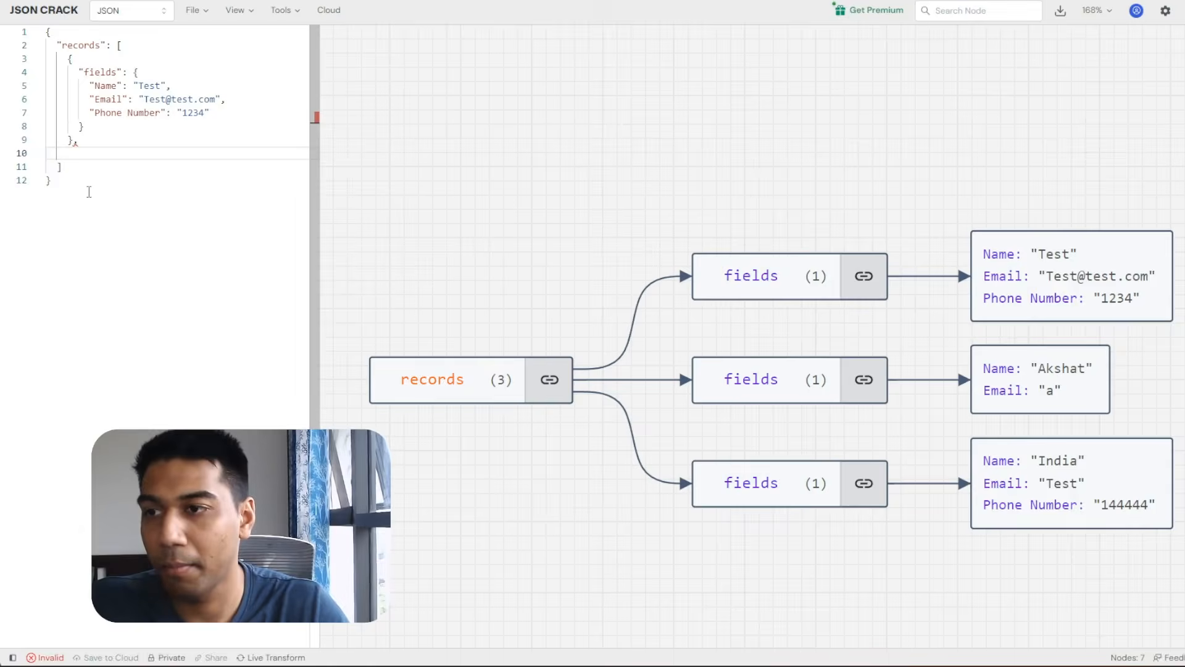
{"action": "key", "text": "BackSpace"}
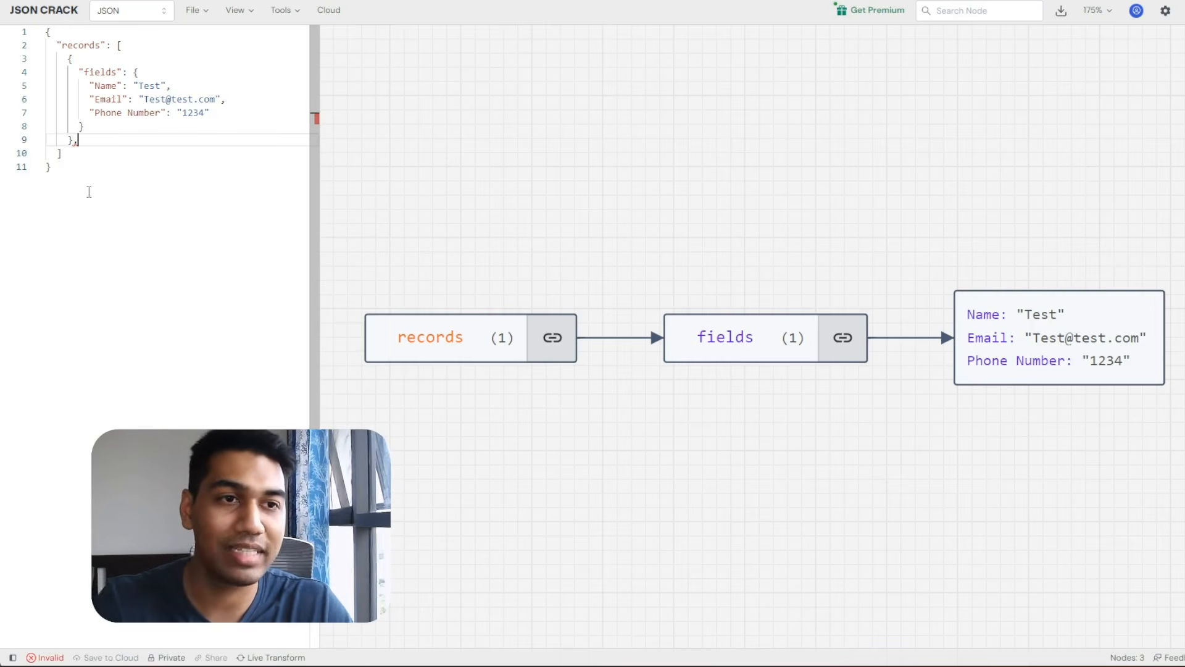
{"action": "key", "text": "BackSpace"}
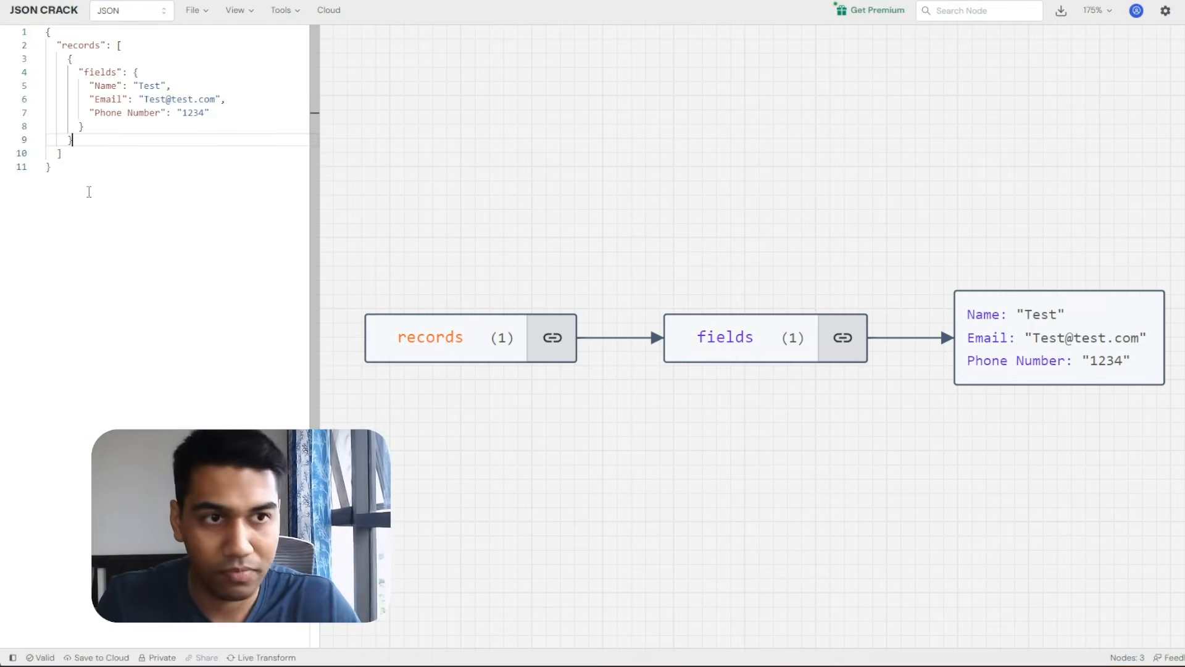
Delete the outer opening brace and the "records": [ line.
{"action": "left_click", "coordinate": [137, 48]}
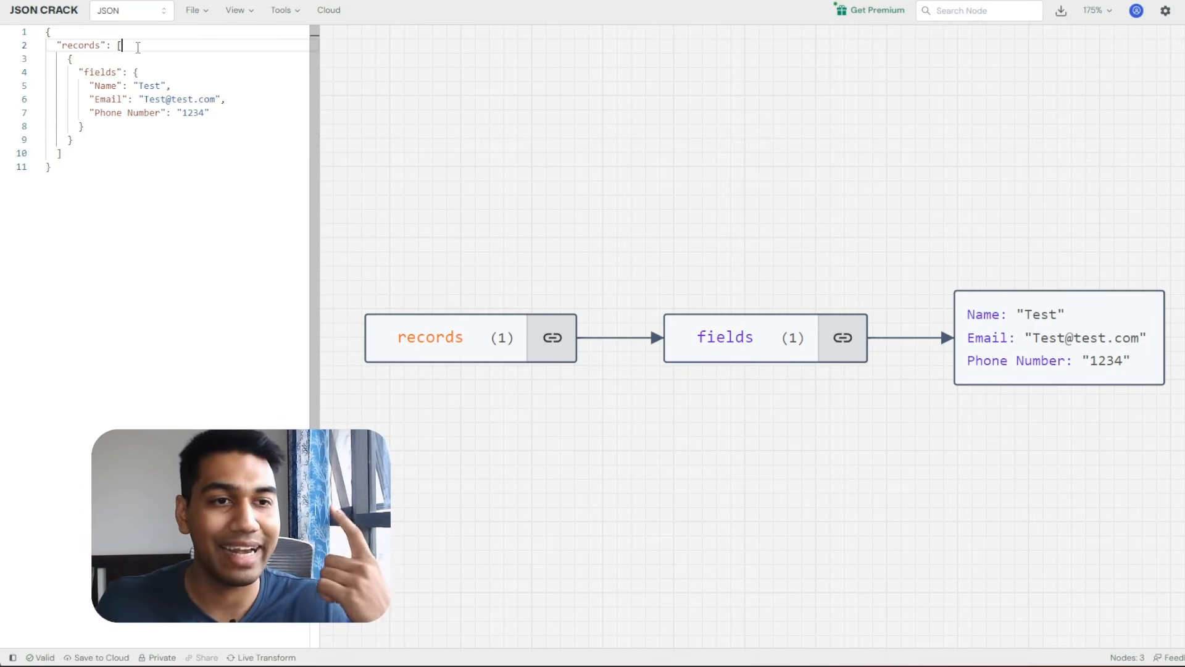
{"action": "left_click_drag", "start_coordinate": [138, 47], "coordinate": [40, 44]}
{"action": "left_click", "coordinate": [38, 45]}
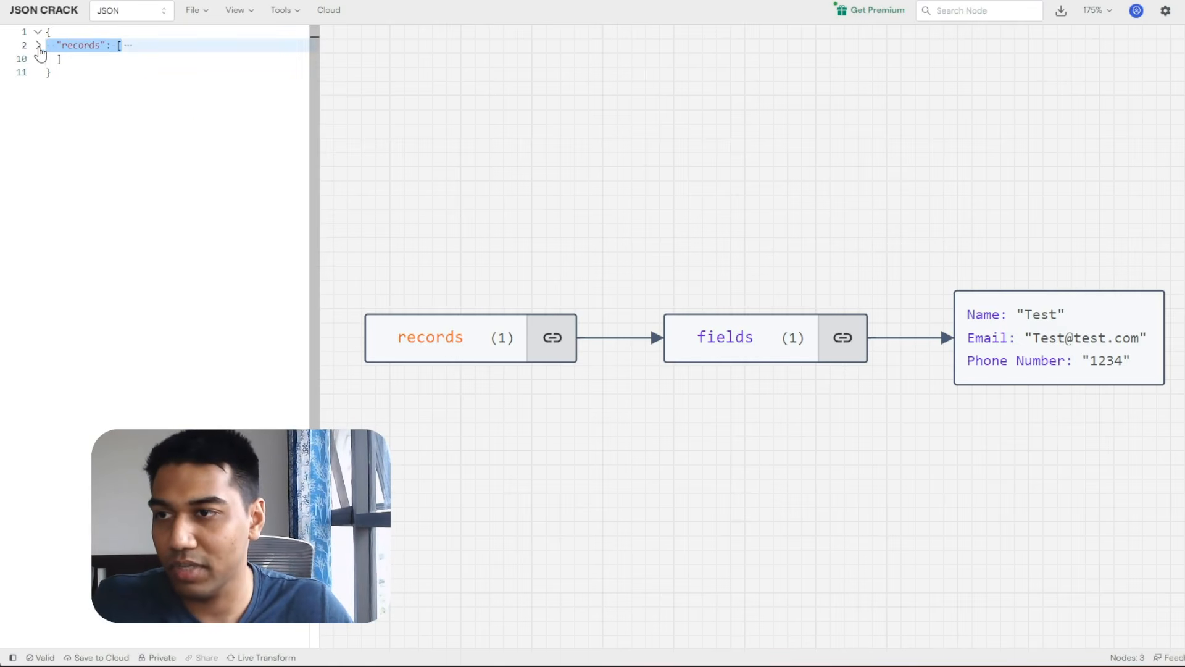
{"action": "left_click", "coordinate": [37, 45]}
{"action": "left_click_drag", "start_coordinate": [127, 47], "coordinate": [36, 43]}
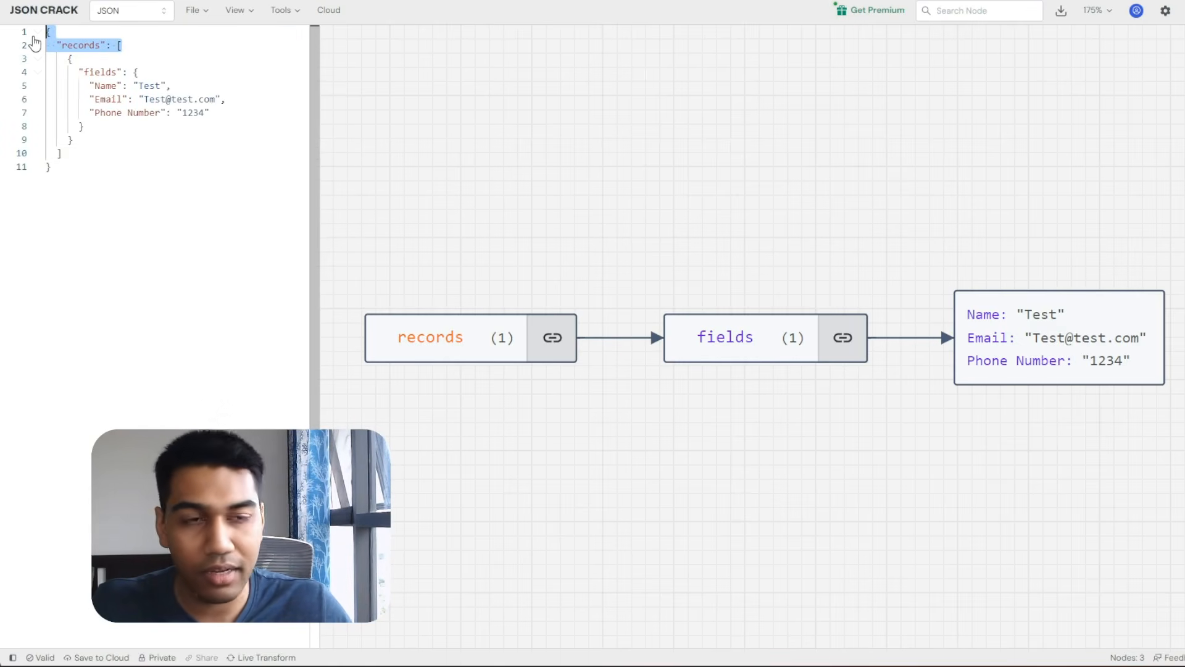
{"action": "key", "text": "BackSpace"}
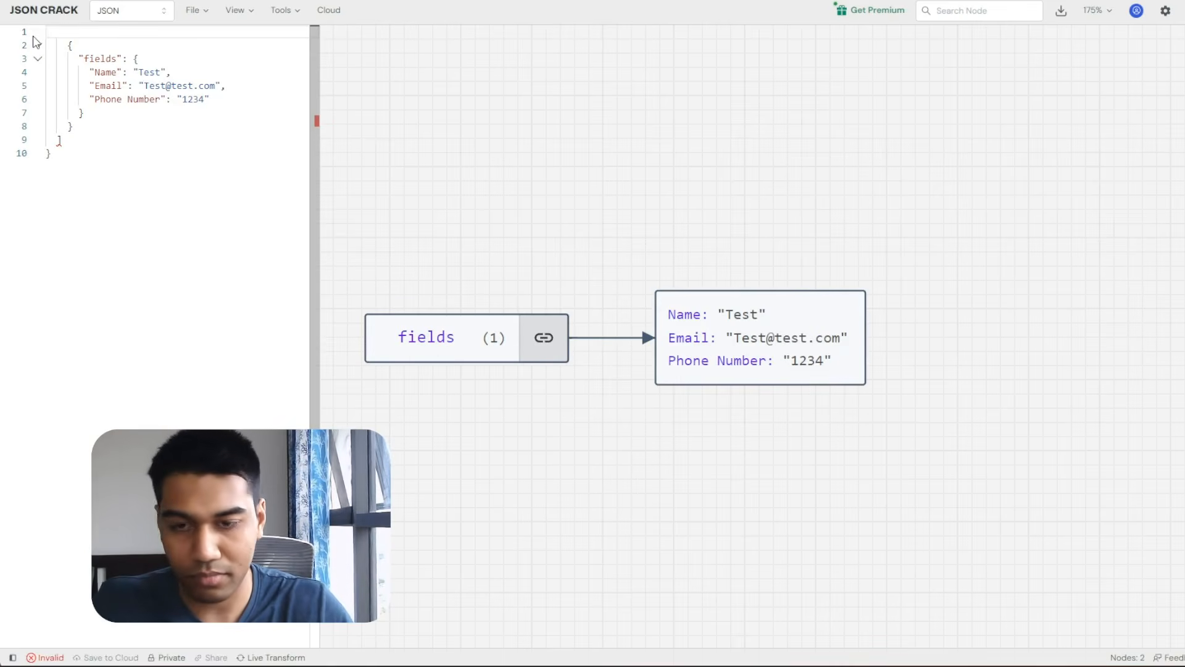
Fix the braces so the JSON is a single fields object, removing the stray closing bracket.
{"action": "type", "text": "{"}
{"action": "key", "text": "Down"}
{"action": "key", "text": "Up"}
{"action": "key", "text": "Right"}
{"action": "key", "text": "BackSpace"}
{"action": "key", "text": "Left"}
{"action": "key", "text": "Down"}
{"action": "key", "text": "Down"}
{"action": "key", "text": "Down"}
{"action": "key", "text": "Down"}
{"action": "key", "text": "Down"}
{"action": "key", "text": "Down"}
{"action": "key", "text": "Down"}
{"action": "key", "text": "Down"}
{"action": "key", "text": "BackSpace"}
{"action": "key", "text": "BackSpace"}
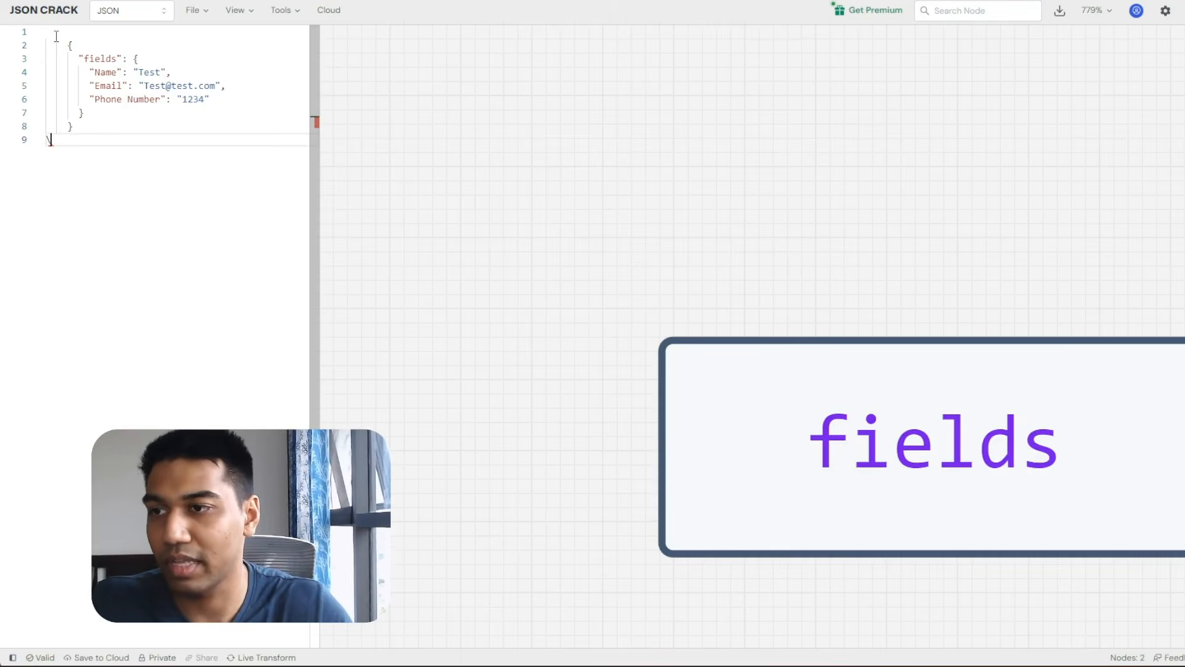
{"action": "key", "text": "BackSpace"}
Reformat the JSON by cutting and re-pasting it, then pan the graph to the fields node.
{"action": "left_click", "coordinate": [118, 85]}
{"action": "key", "text": "ctrl+a"}
{"action": "key", "text": "ctrl+x"}
{"action": "key", "text": "ctrl+v"}
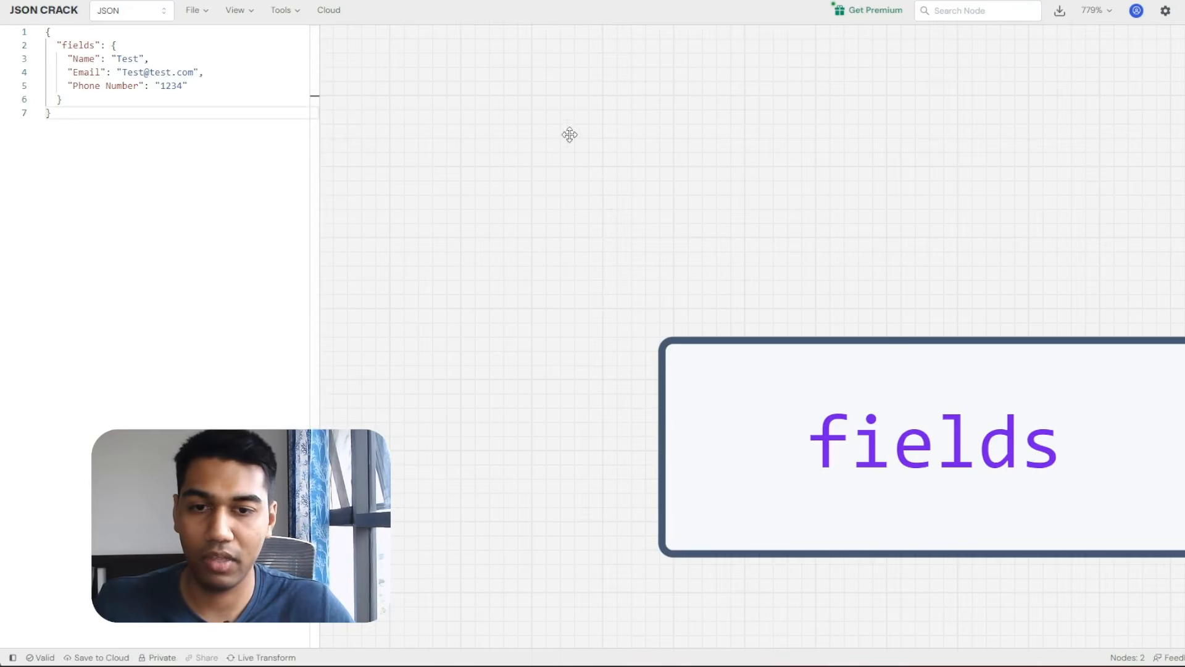
{"action": "scroll", "coordinate": [710, 149], "scroll_direction": "down", "scroll_amount": 3}
{"action": "scroll", "coordinate": [908, 175], "scroll_direction": "down", "scroll_amount": 3}
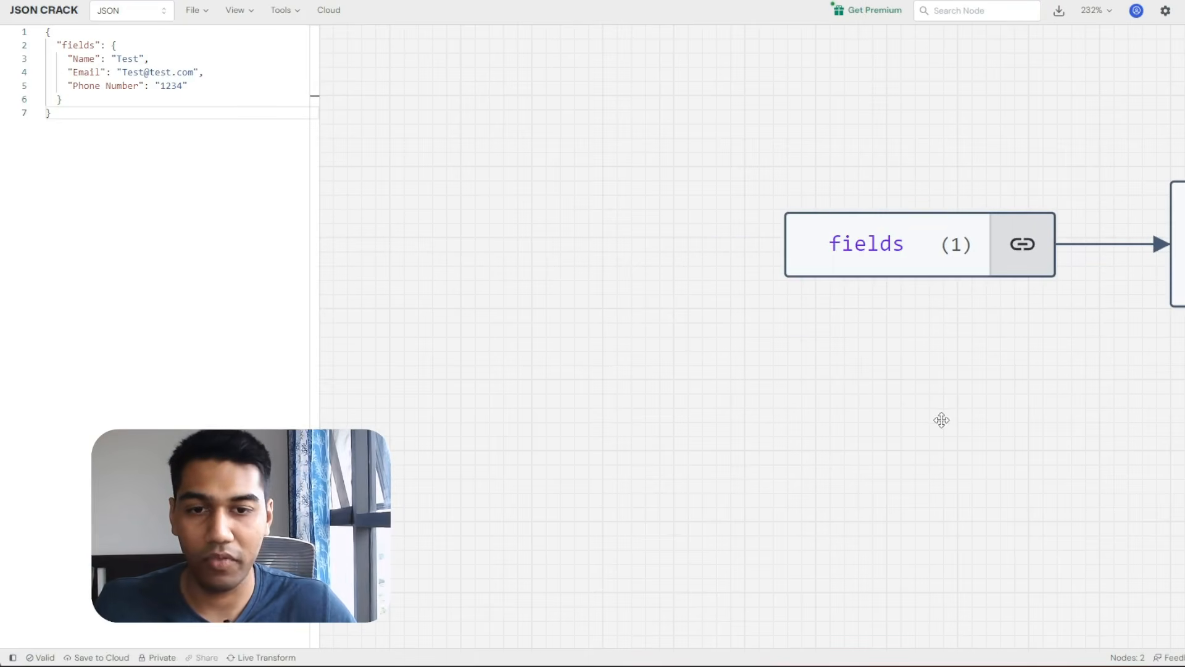
{"action": "left_click_drag", "start_coordinate": [942, 420], "coordinate": [673, 458]}
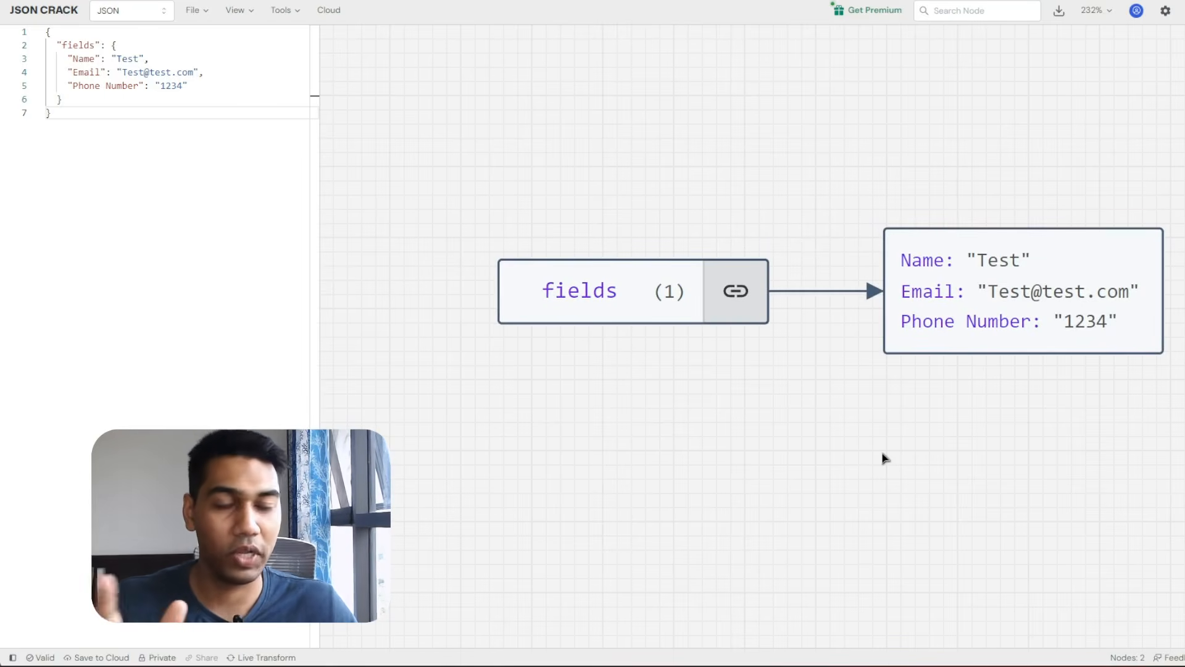
Try duplicating the fields object in JSON Crack, then undo the duplicate and its comma.
{"action": "left_click", "coordinate": [165, 213]}
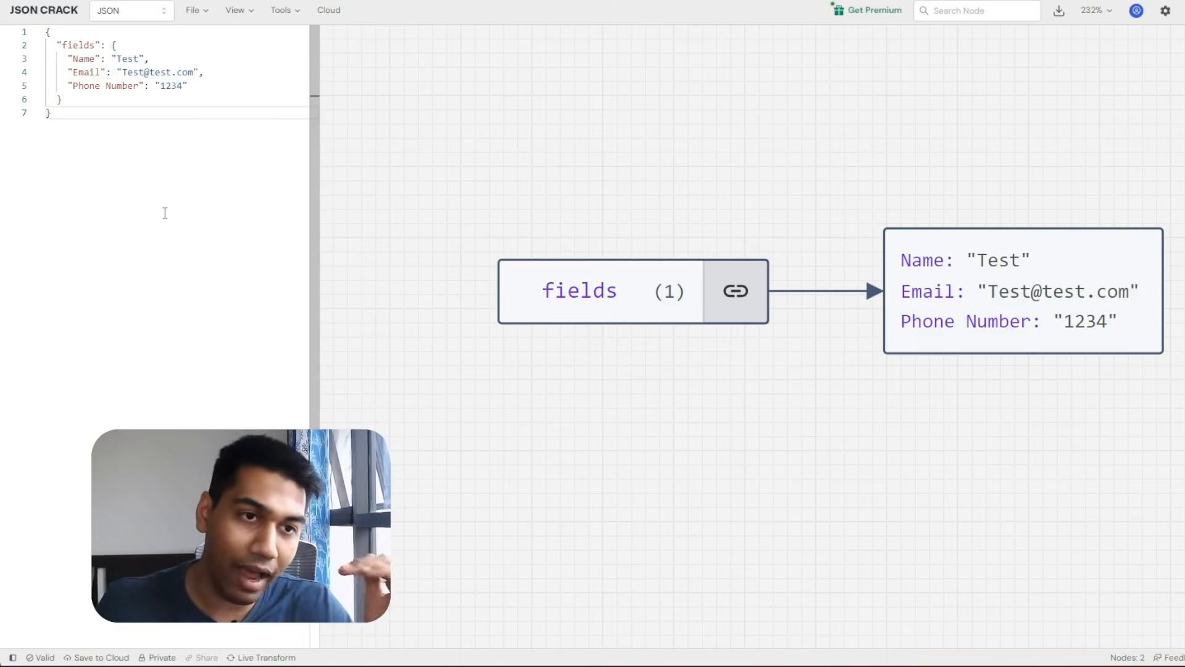
{"action": "key", "text": "ctrl+a"}
{"action": "key", "text": "ctrl+c"}
{"action": "key", "text": "Right"}
{"action": "type", "text": ","}
{"action": "key", "text": "Return"}
{"action": "key", "text": "ctrl+v"}
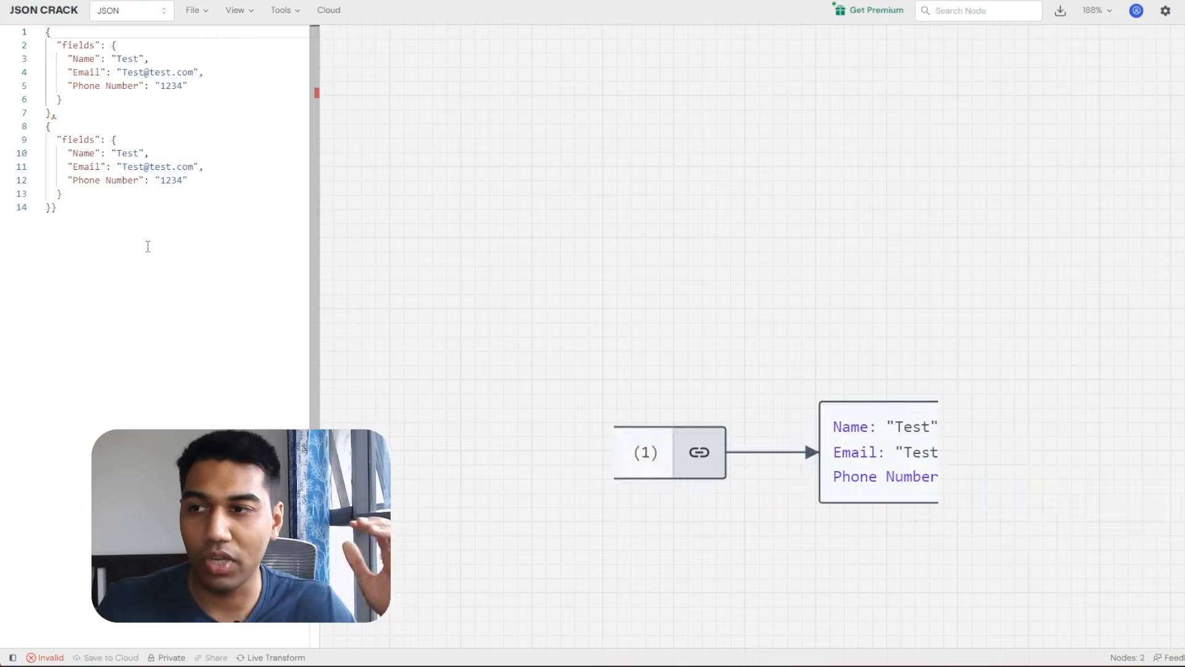
{"action": "key", "text": "ctrl+z"}
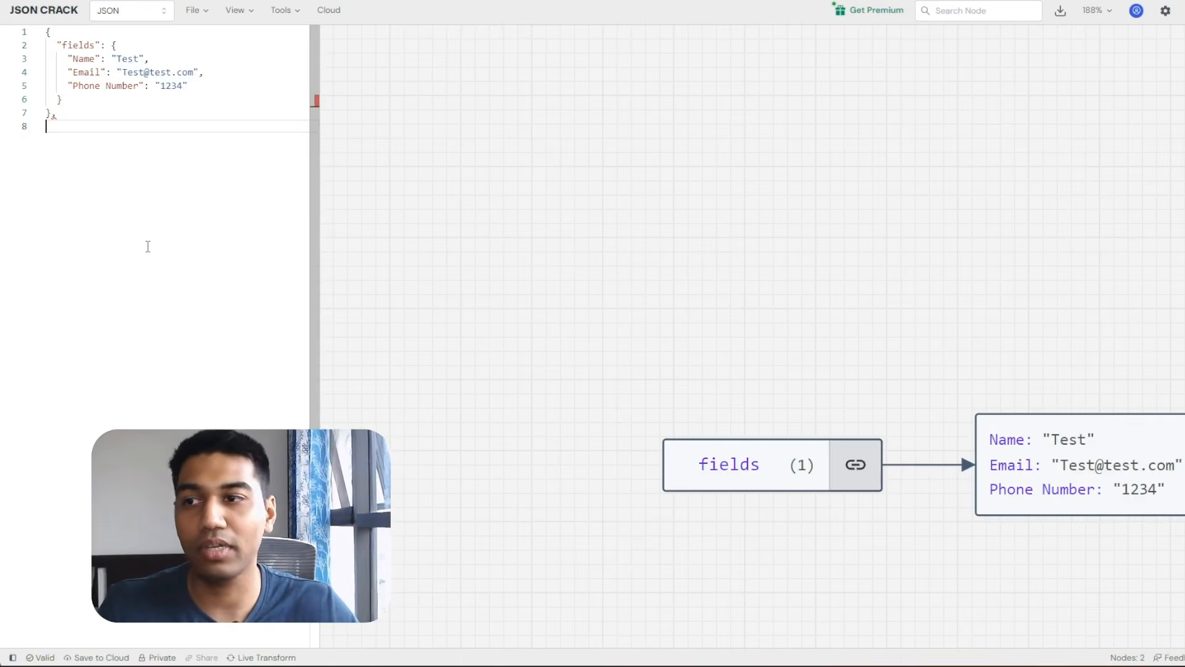
{"action": "key", "text": "ctrl+z"}
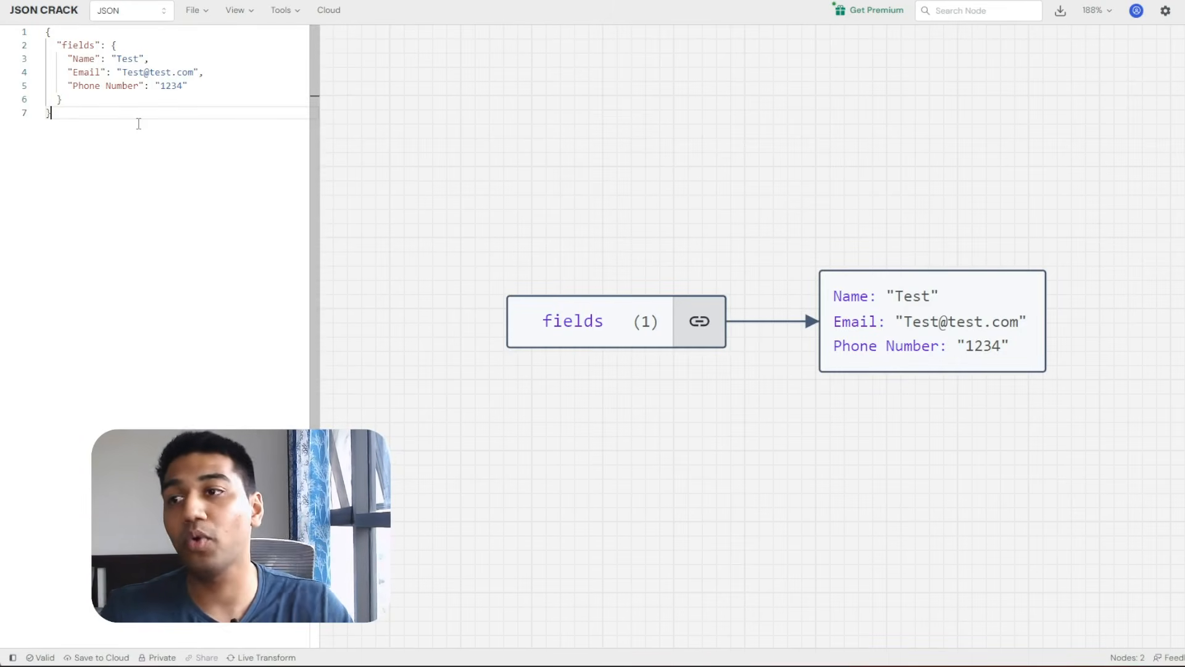
Copy the single fields JSON and paste it into Postman's request body.
{"action": "key", "text": "ctrl+a"}
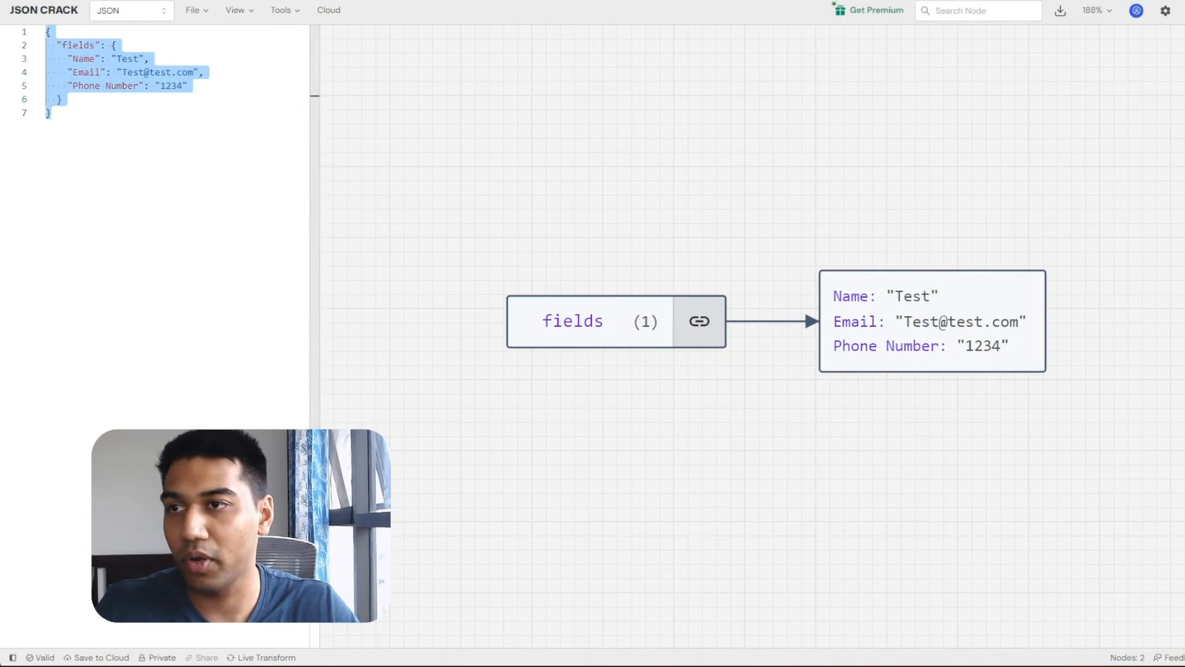
{"action": "key", "text": "alt+Tab"}
{"action": "key", "text": "ctrl+v"}
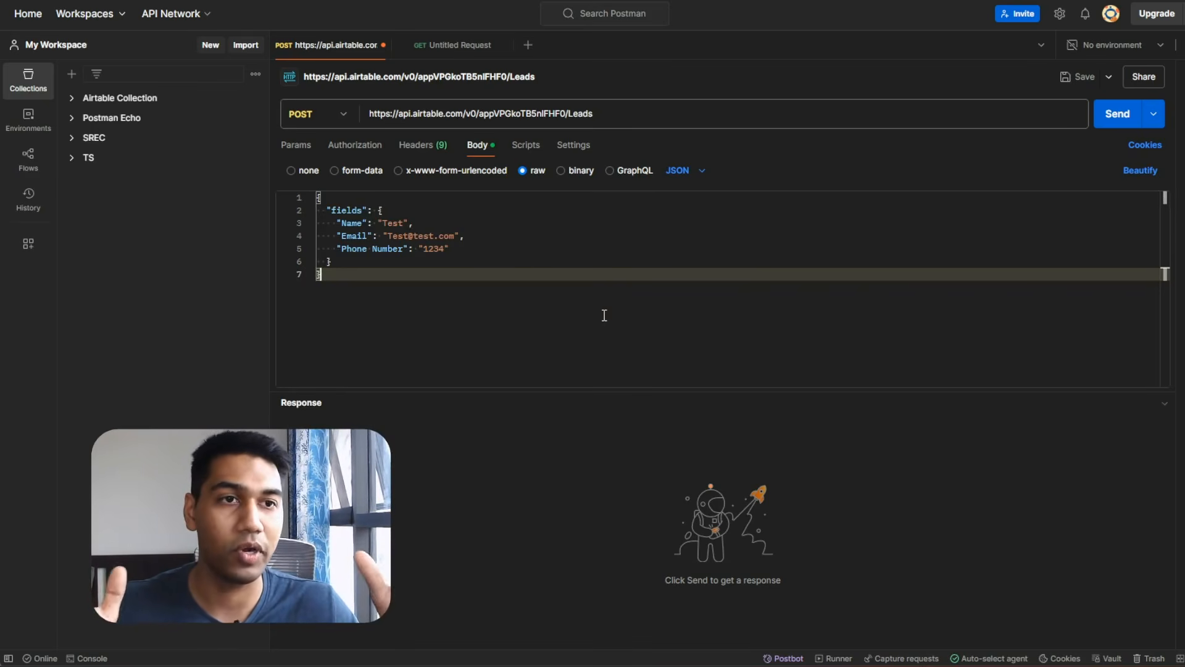
In the request headers, highlight the application/json Content-Type and the placeholder Bearer token.
{"action": "left_click", "coordinate": [437, 139]}
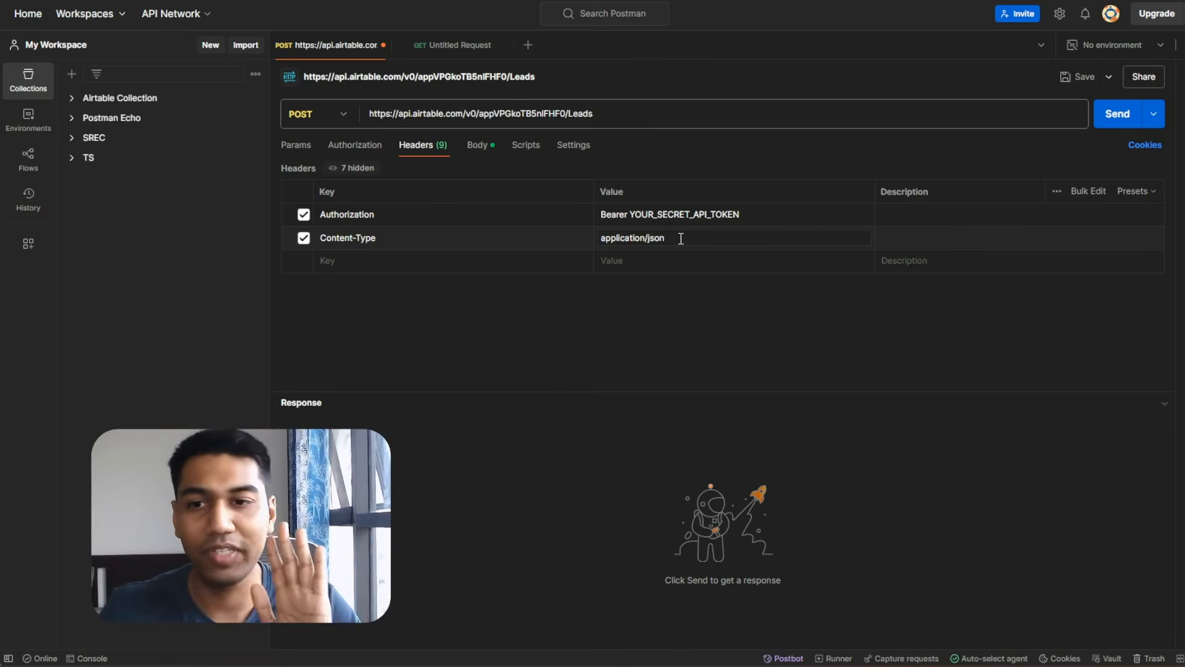
{"action": "left_click_drag", "start_coordinate": [667, 238], "coordinate": [588, 238]}
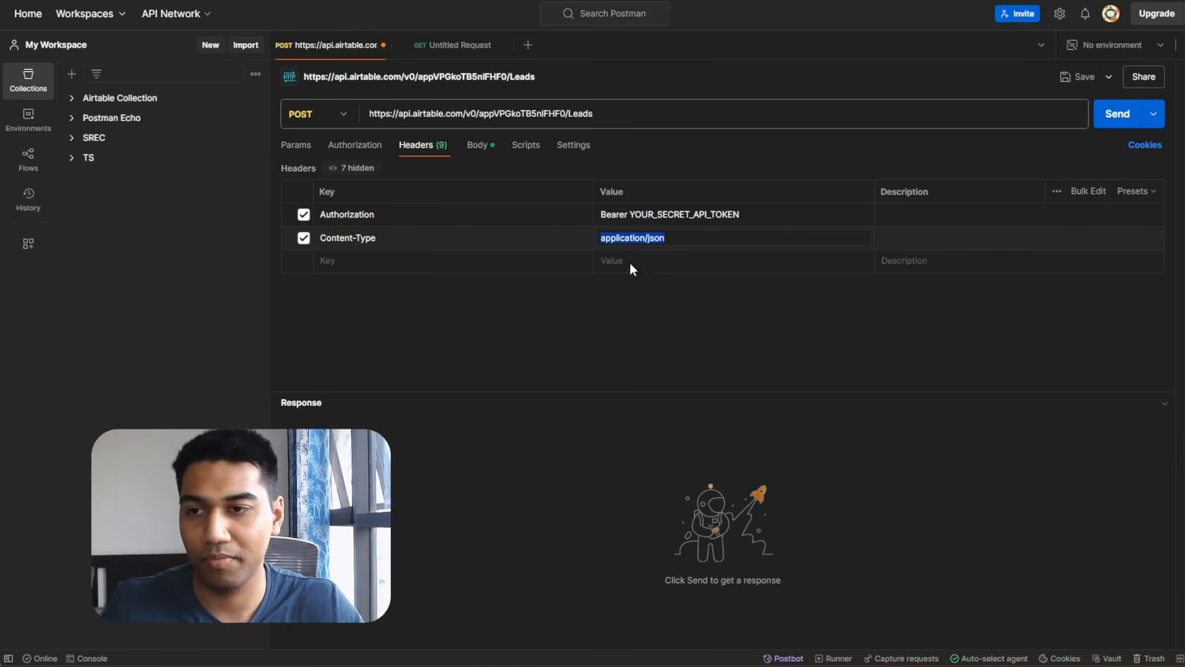
{"action": "double_click", "coordinate": [676, 214]}
{"action": "double_click", "coordinate": [669, 213]}
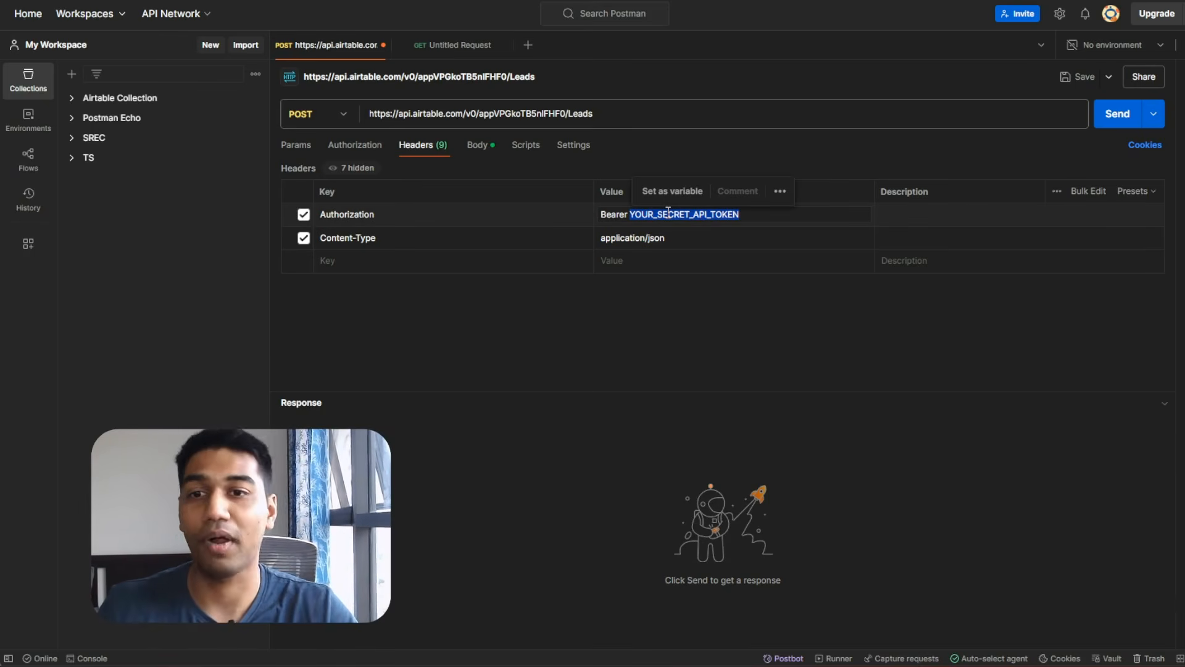
{"action": "key", "text": "alt+Tab"}
{"action": "key", "text": "alt+Tab"}
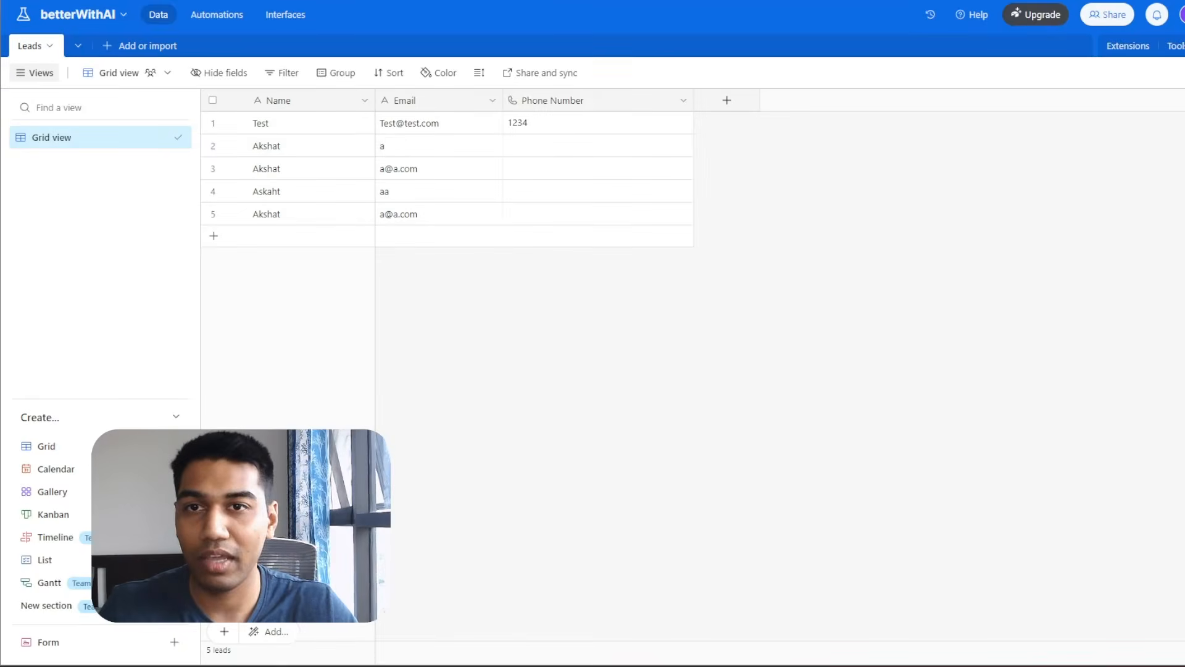
Review and enlarge the Airtable Web API Authentication section, then edit Postman's Authorization value.
{"action": "key", "text": "ctrl+Tab"}
{"action": "scroll", "coordinate": [760, 234], "scroll_direction": "down", "scroll_amount": 10}
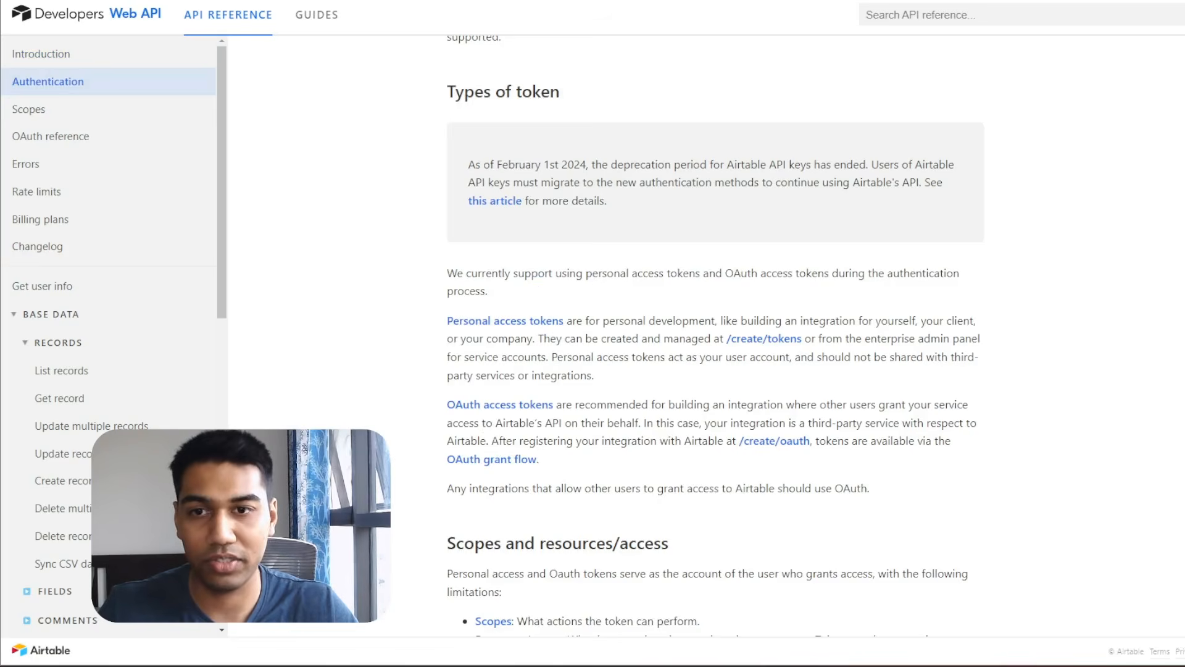
{"action": "scroll", "coordinate": [759, 237], "scroll_direction": "up", "scroll_amount": 4}
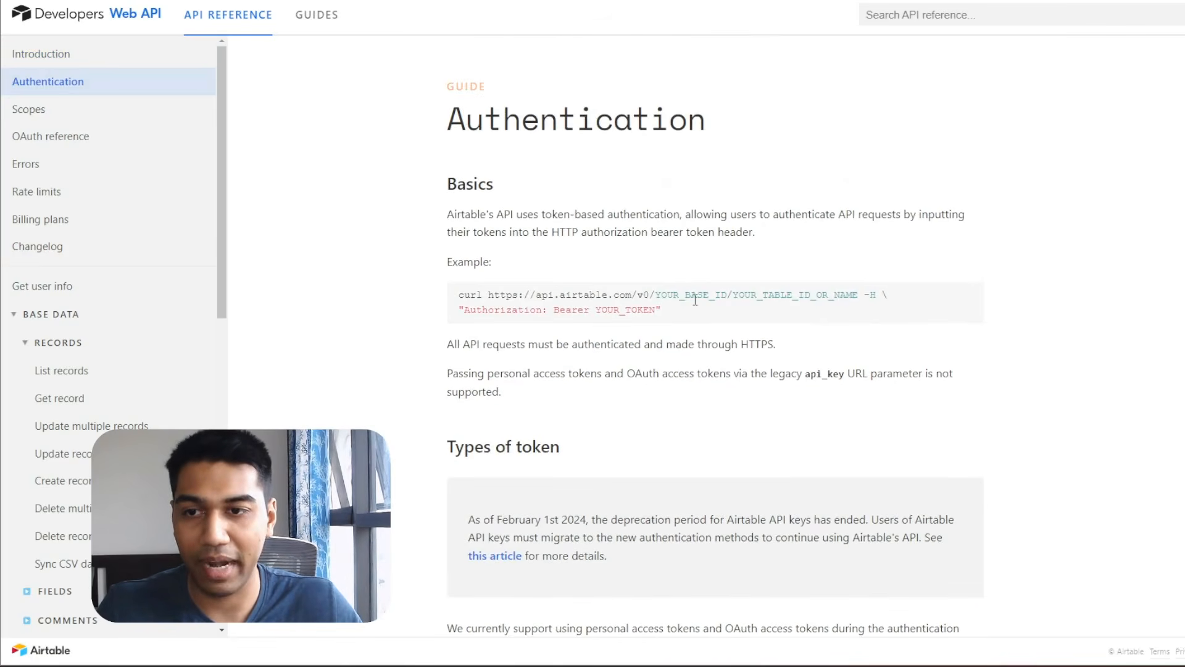
{"action": "key", "text": "ctrl+plus"}
{"action": "key", "text": "ctrl+plus"}
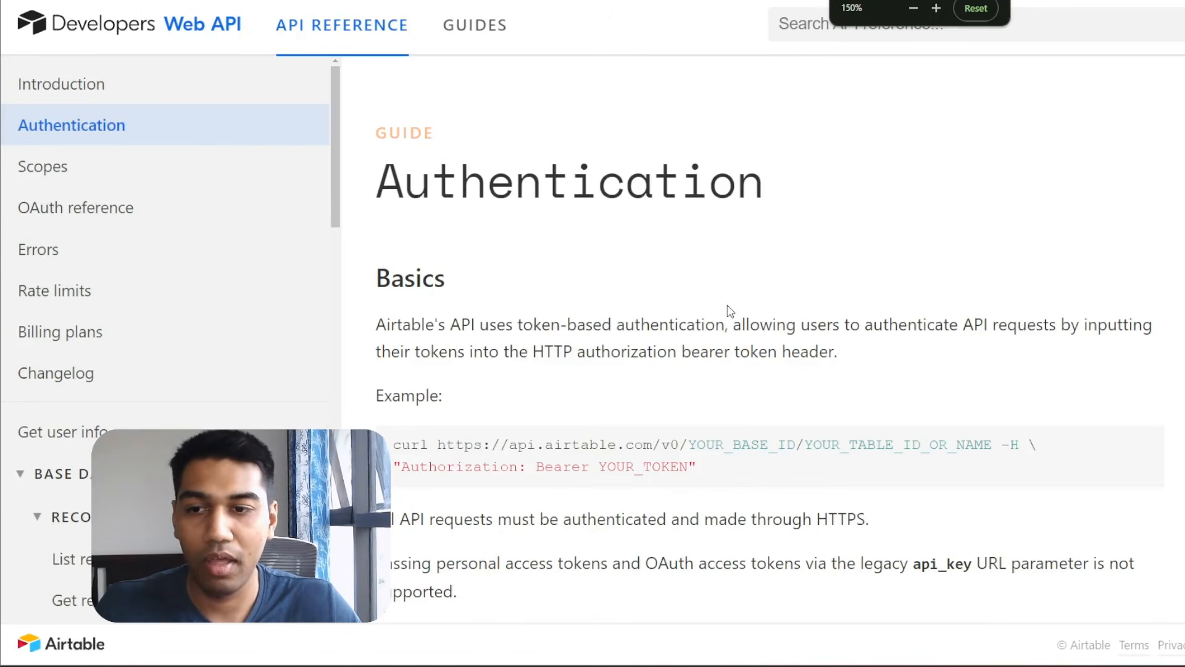
{"action": "key", "text": "alt+Tab"}
{"action": "left_click", "coordinate": [779, 215]}
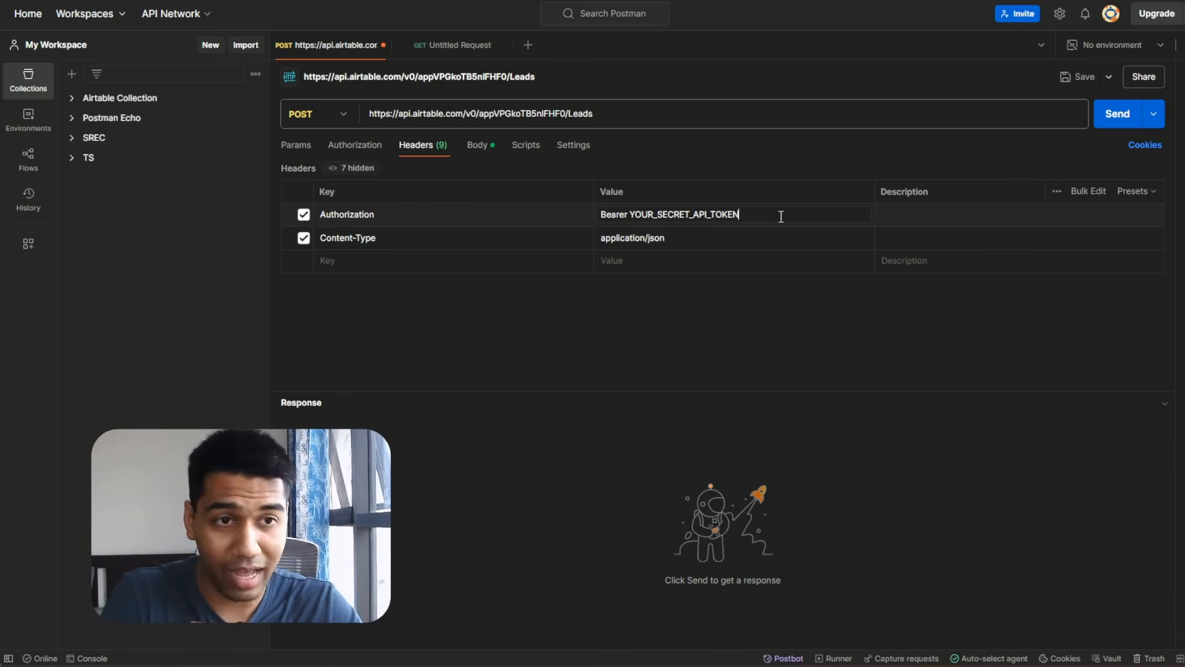
Pan to the API Parts mind map and walk through the where-requests-go and API Key nodes.
{"action": "key", "text": "alt+Tab"}
{"action": "key", "text": "Tab"}
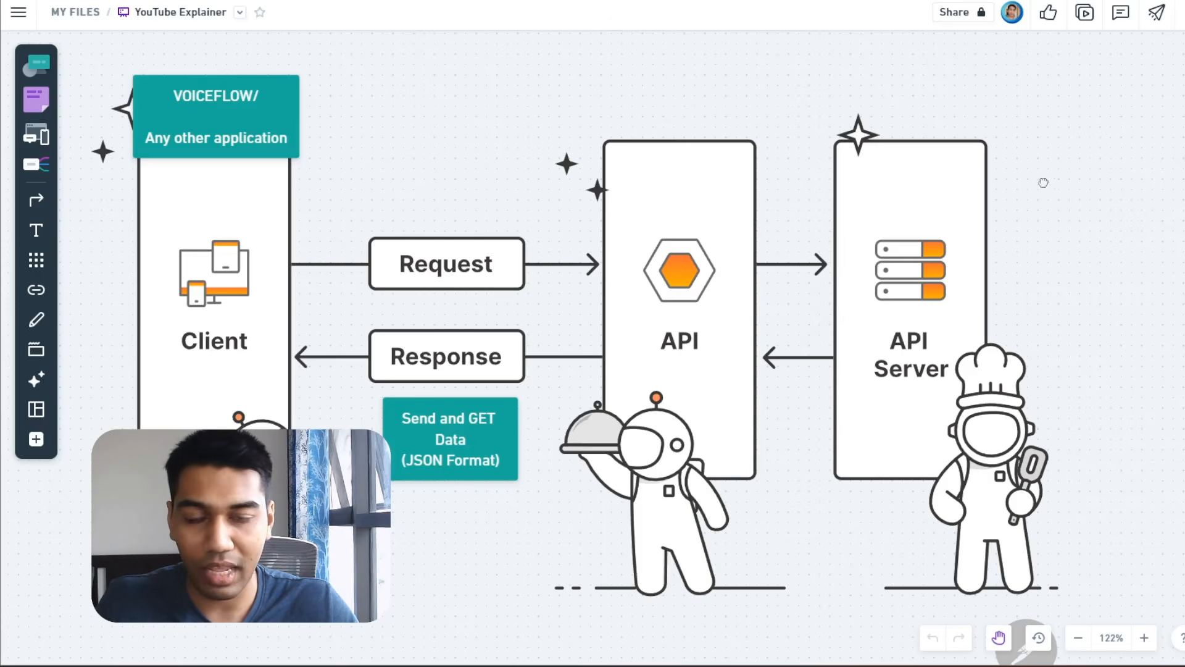
{"action": "left_click_drag", "start_coordinate": [1045, 185], "coordinate": [762, 232]}
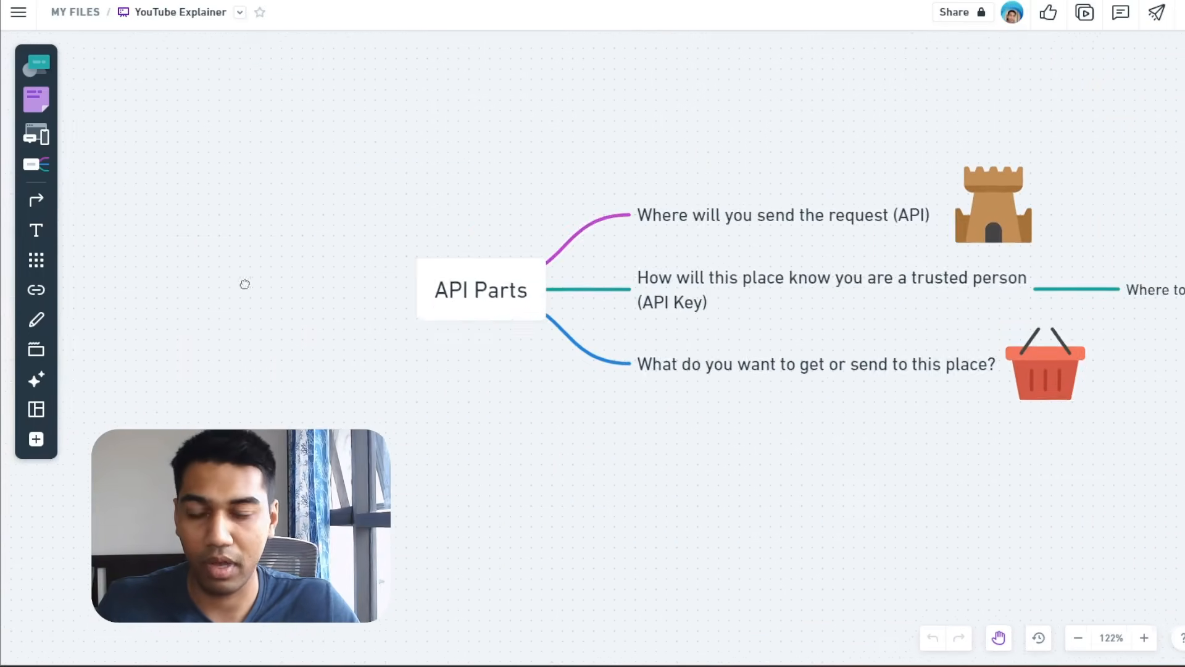
{"action": "left_click_drag", "start_coordinate": [245, 283], "coordinate": [137, 337]}
{"action": "left_click_drag", "start_coordinate": [575, 194], "coordinate": [307, 159]}
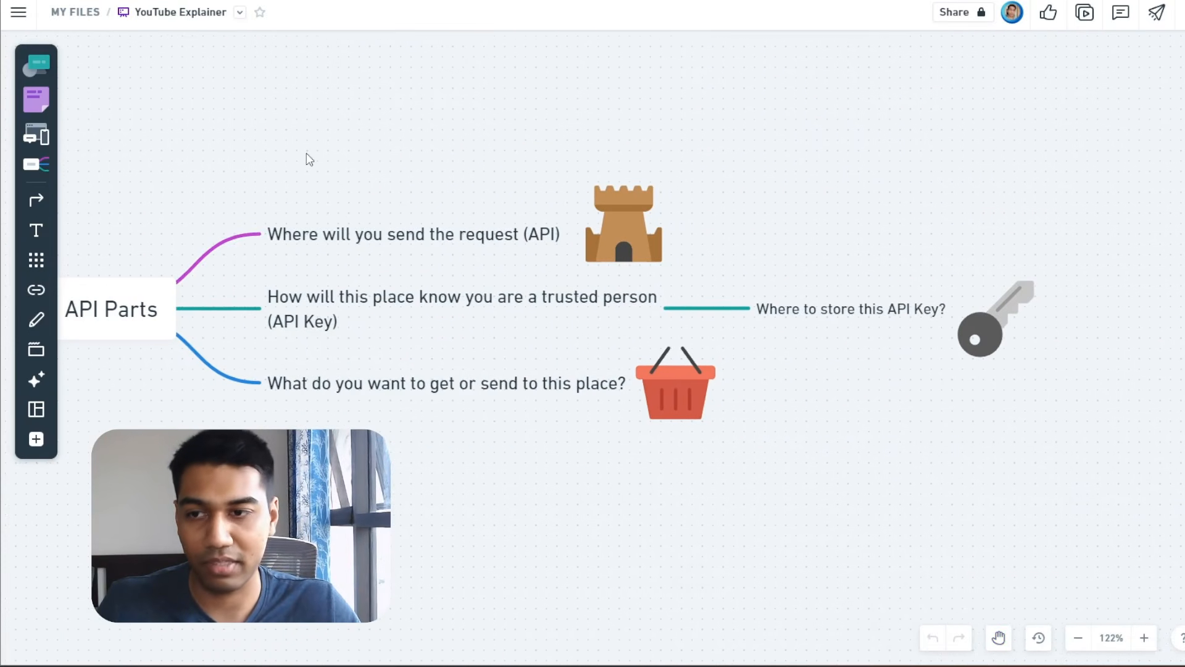
{"action": "left_click_drag", "start_coordinate": [423, 183], "coordinate": [486, 177]}
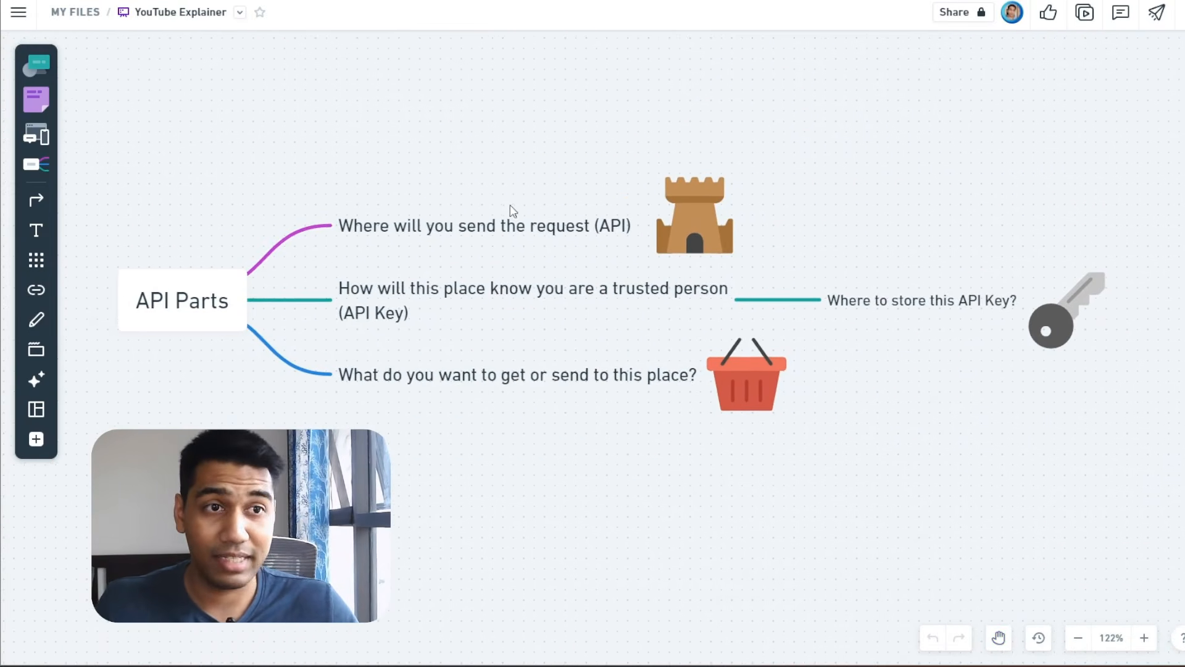
{"action": "left_click", "coordinate": [517, 223]}
{"action": "left_click", "coordinate": [437, 306]}
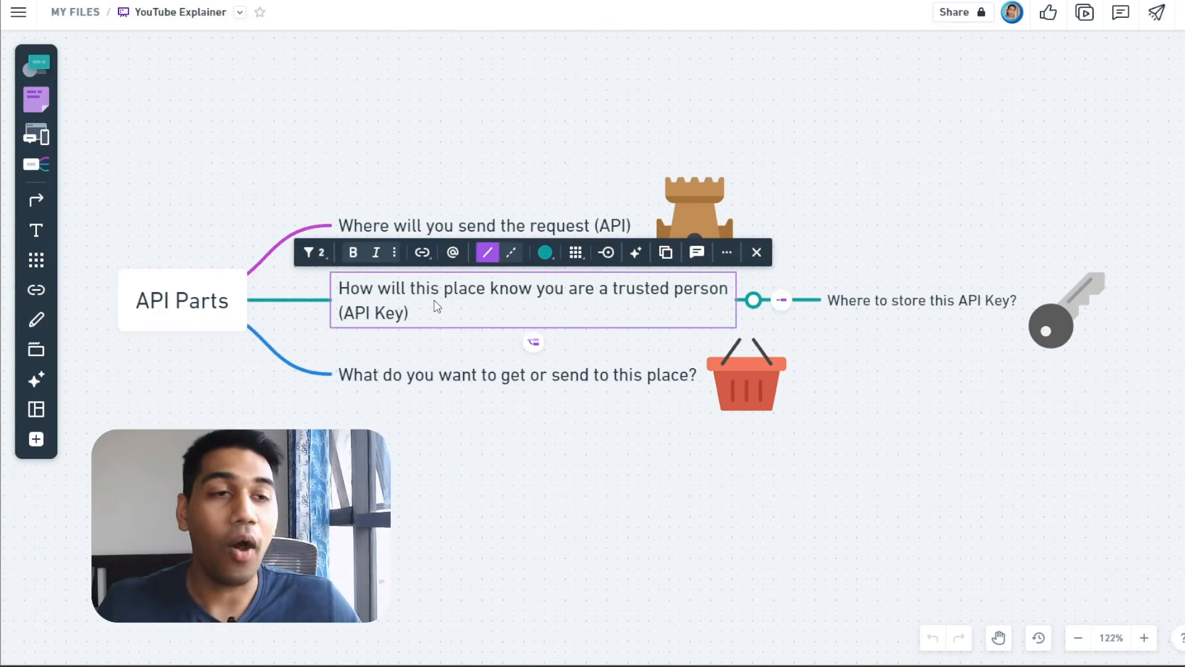
{"action": "left_click", "coordinate": [507, 445]}
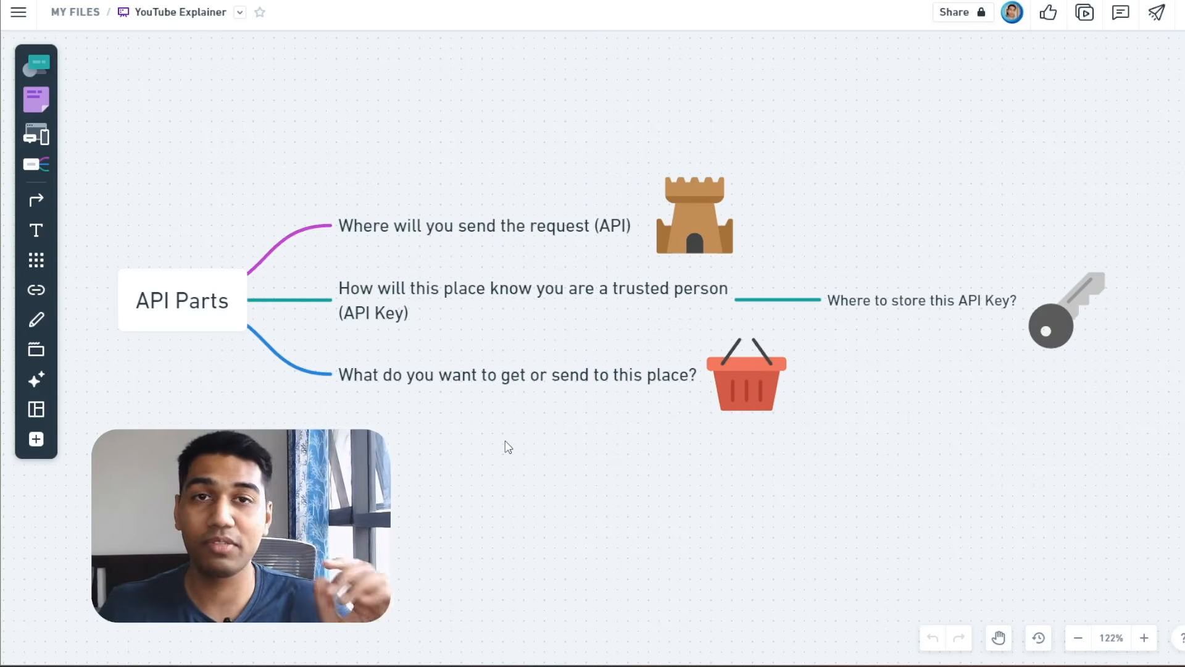
Review the get-or-send node and basket illustration, then show Postman's JSON body.
{"action": "key", "text": "alt+Tab"}
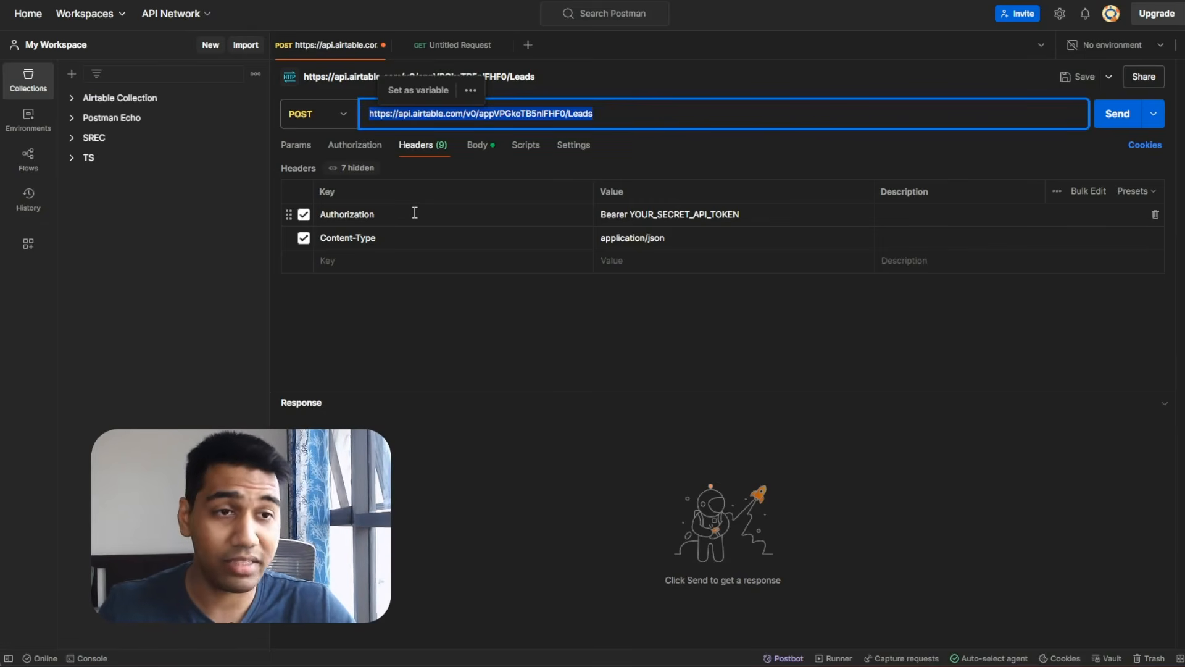
{"action": "key", "text": "alt+Tab"}
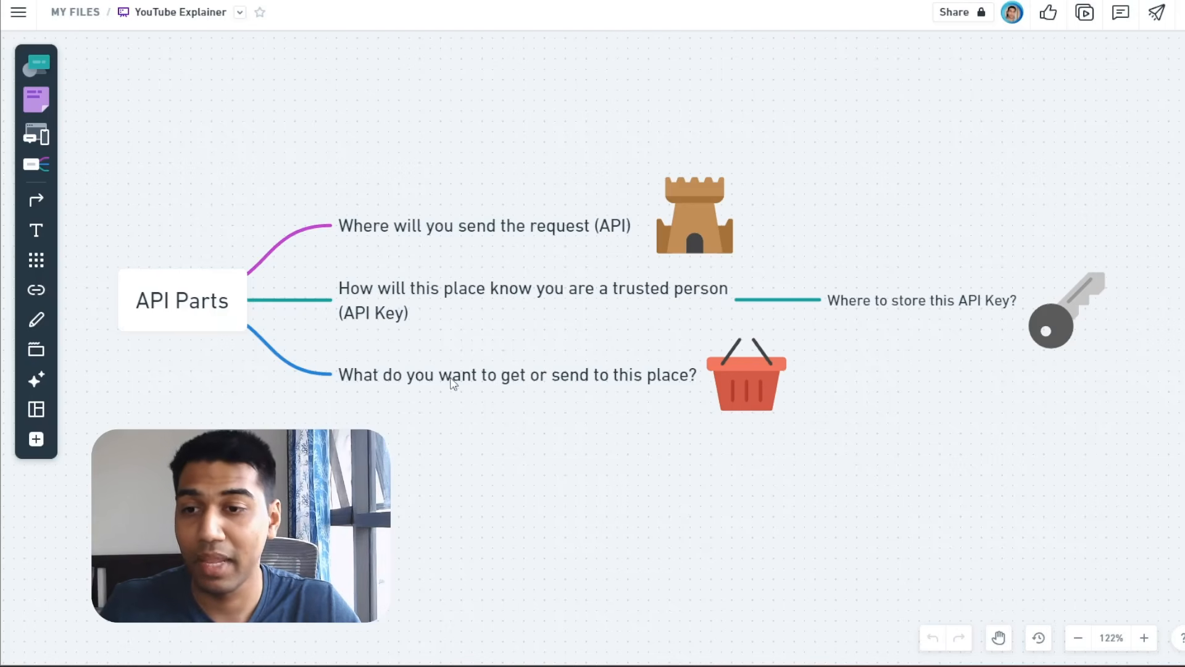
{"action": "left_click", "coordinate": [490, 375]}
{"action": "left_click", "coordinate": [544, 489]}
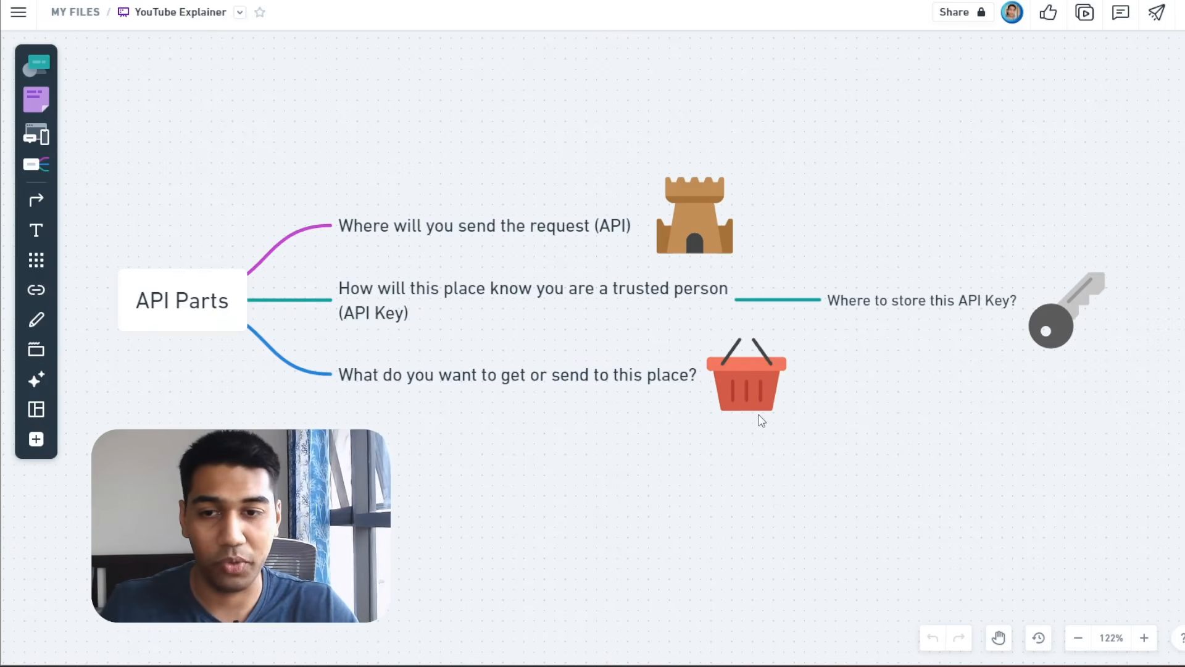
{"action": "left_click", "coordinate": [766, 395]}
{"action": "key", "text": "alt+Tab"}
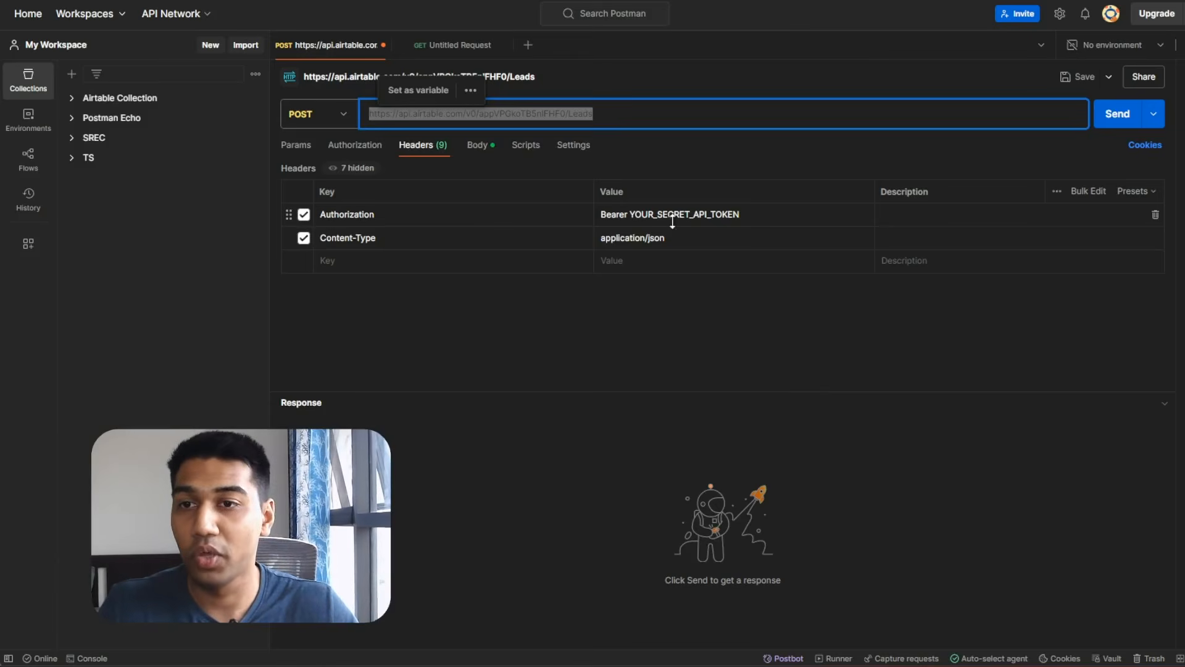
{"action": "left_click", "coordinate": [476, 149]}
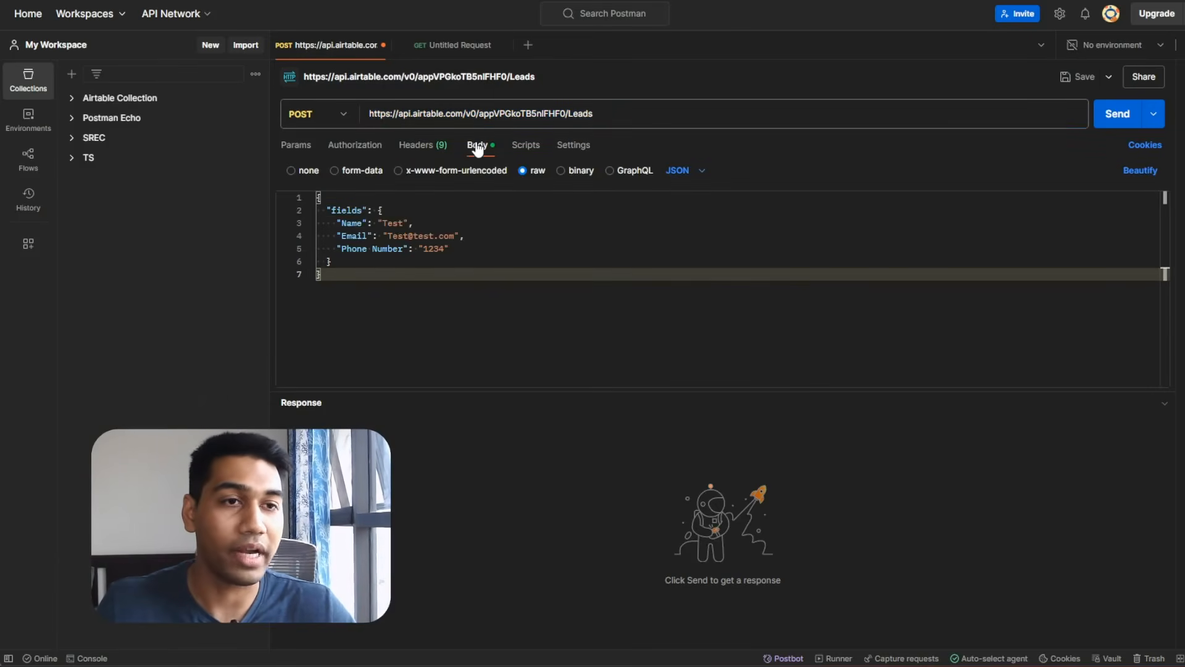
Add a trial apikey query parameter, then remove it so the URL ends at /Leads again.
{"action": "left_click", "coordinate": [431, 157]}
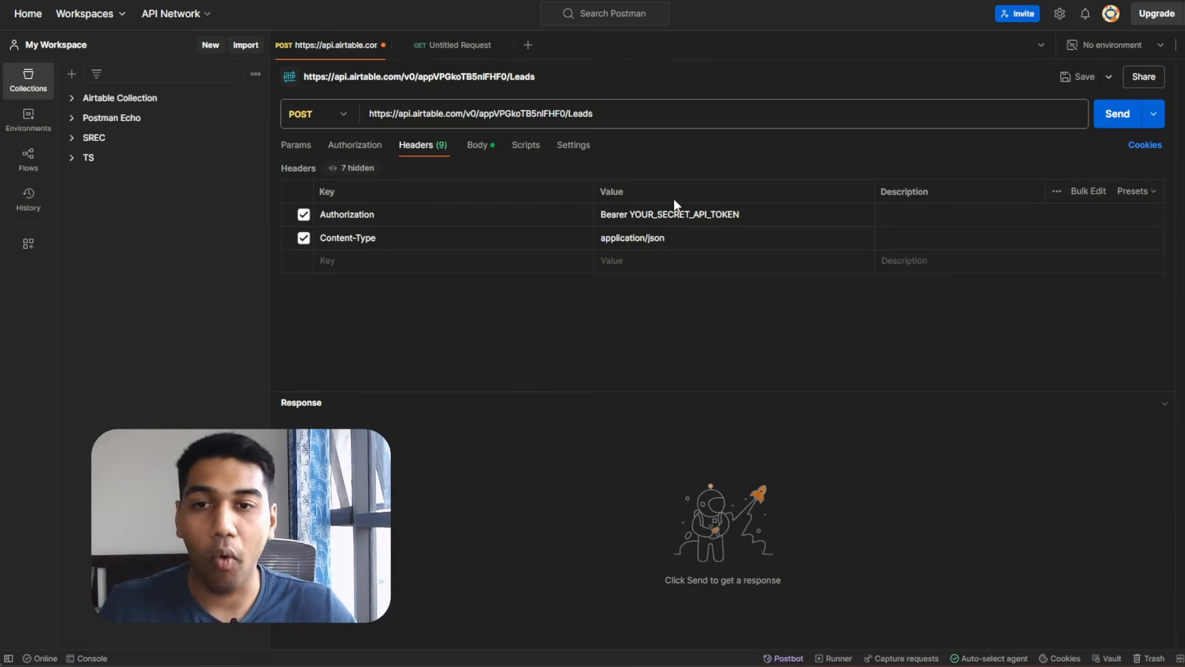
{"action": "double_click", "coordinate": [679, 214]}
{"action": "left_click", "coordinate": [687, 322]}
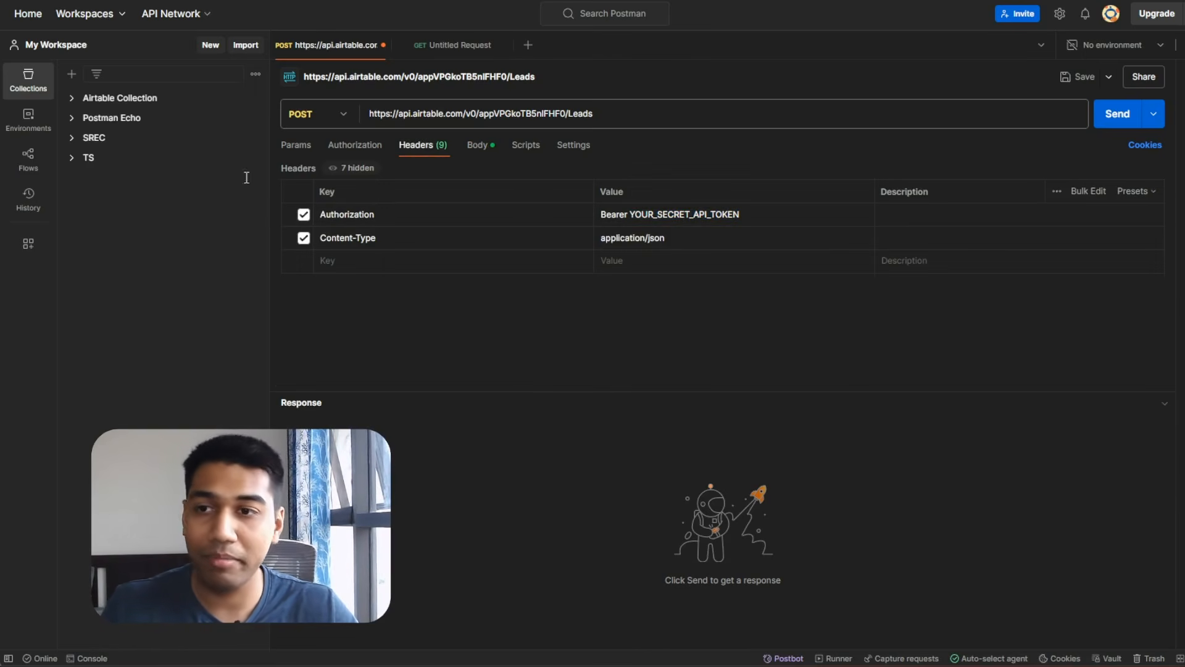
{"action": "left_click", "coordinate": [286, 151]}
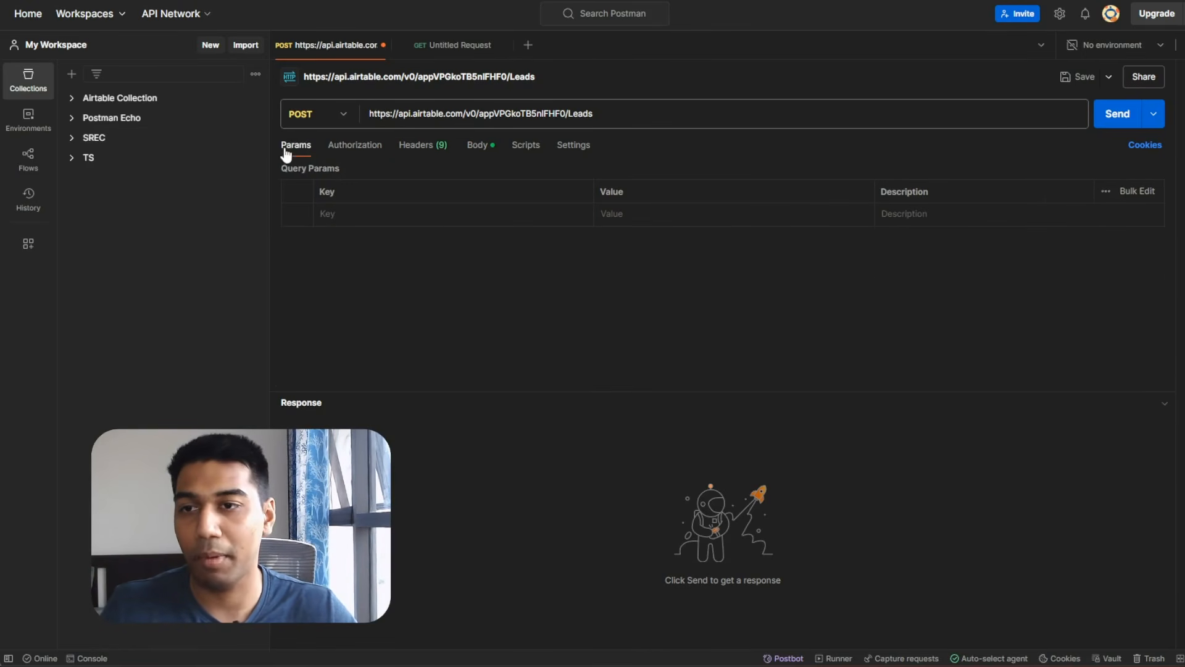
{"action": "left_click", "coordinate": [381, 210]}
{"action": "type", "text": "api"}
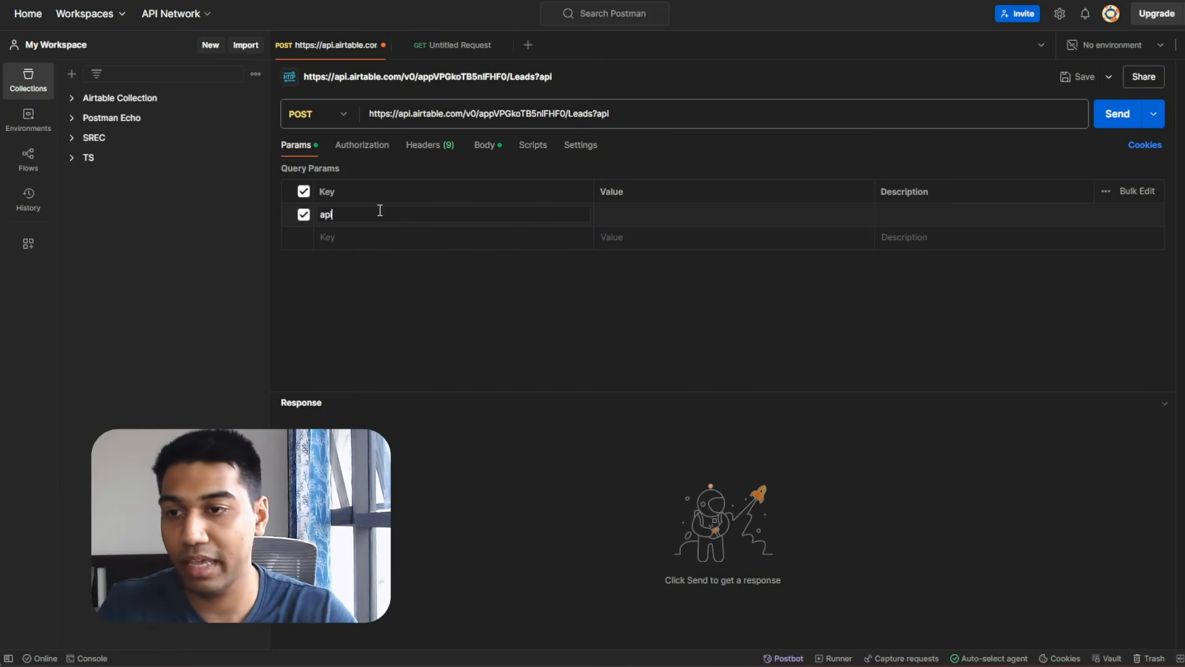
{"action": "type", "text": "key"}
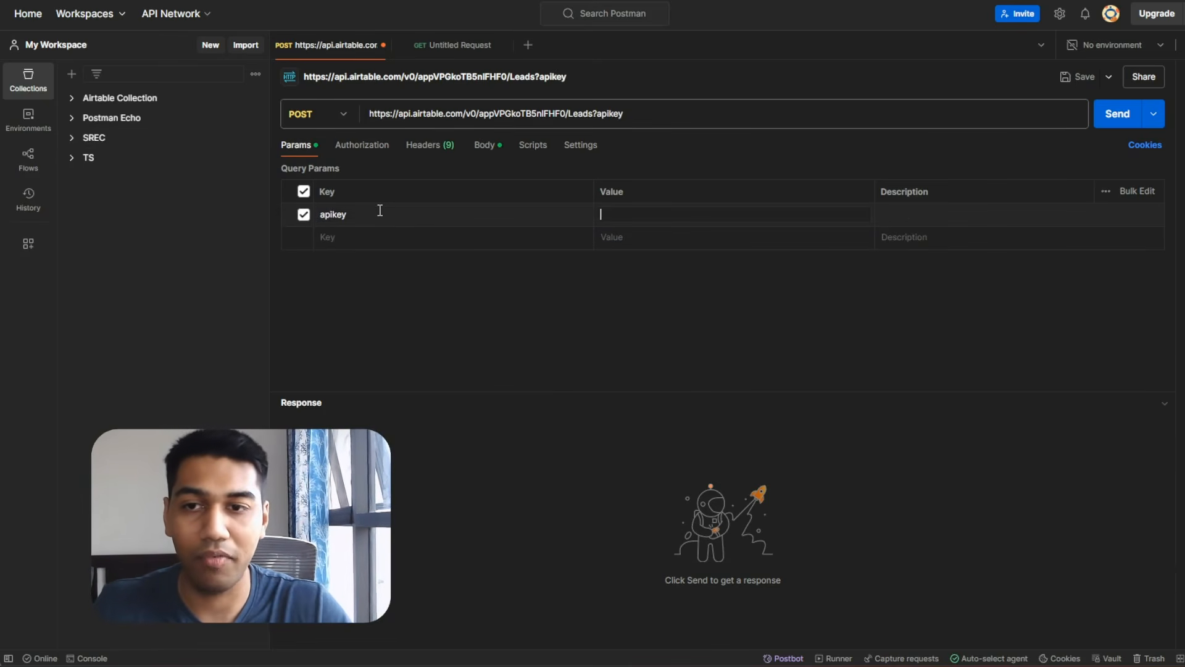
{"action": "type", "text": "=\"ff"}
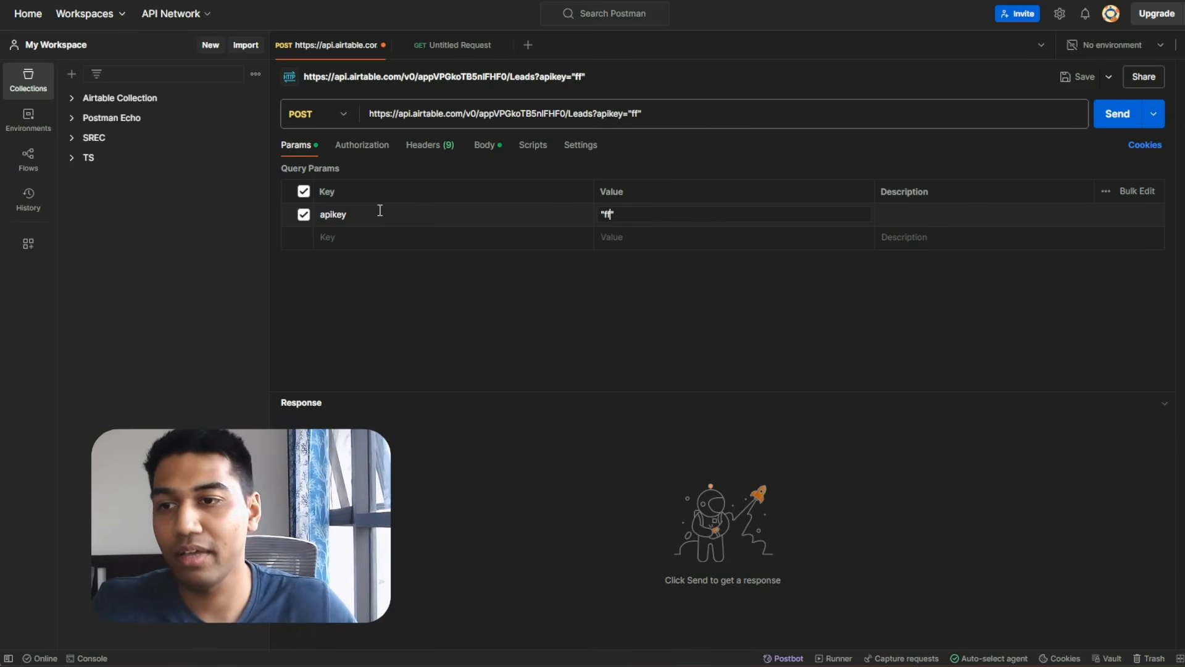
{"action": "double_click", "coordinate": [370, 214]}
{"action": "key", "text": "BackSpace"}
{"action": "key", "text": "BackSpace"}
{"action": "key", "text": "BackSpace"}
{"action": "key", "text": "BackSpace"}
{"action": "key", "text": "BackSpace"}
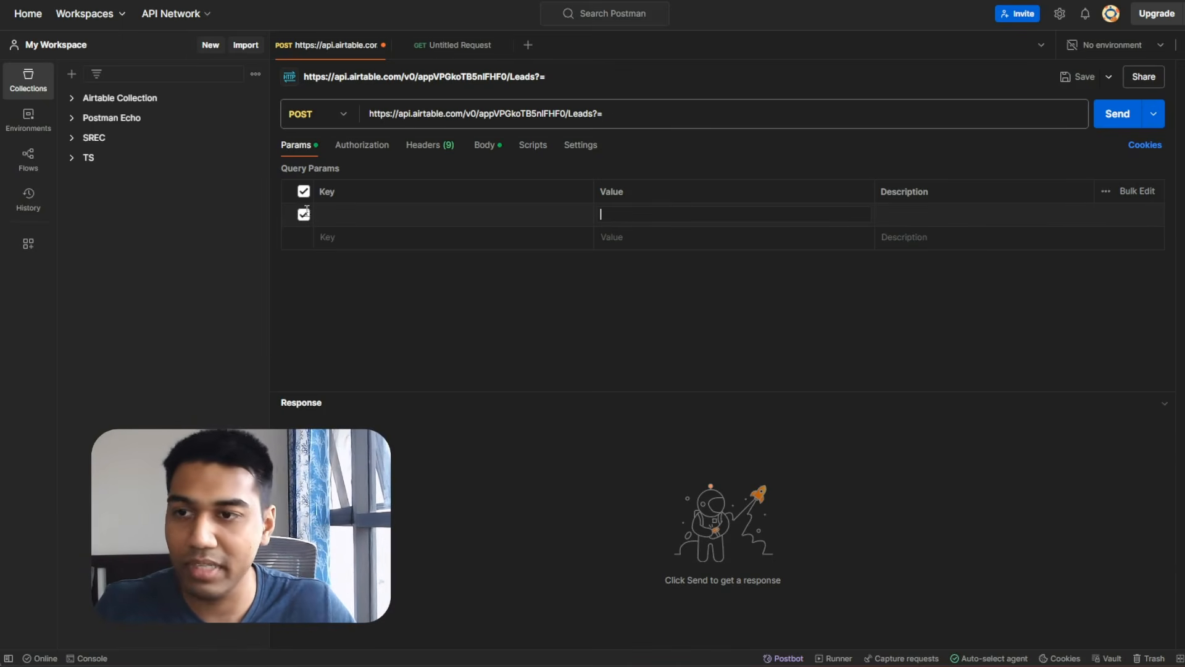
{"action": "left_click", "coordinate": [303, 215]}
{"action": "left_click", "coordinate": [415, 147]}
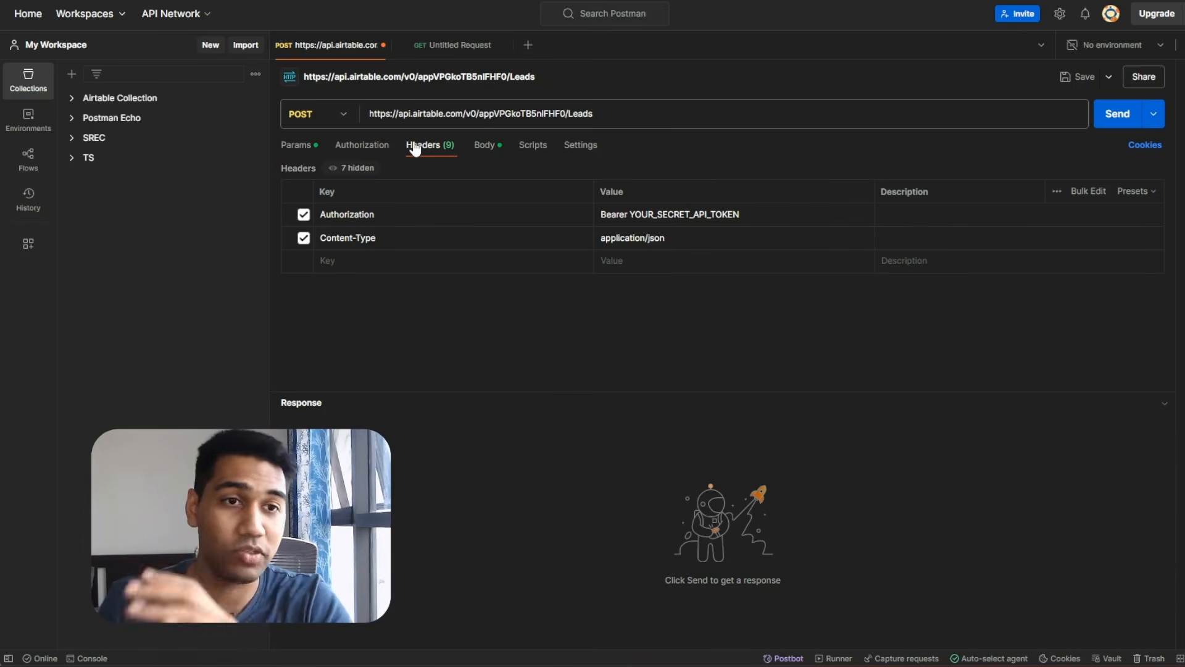
Highlight the token placeholder after Bearer in the Authorization header.
{"action": "double_click", "coordinate": [614, 215]}
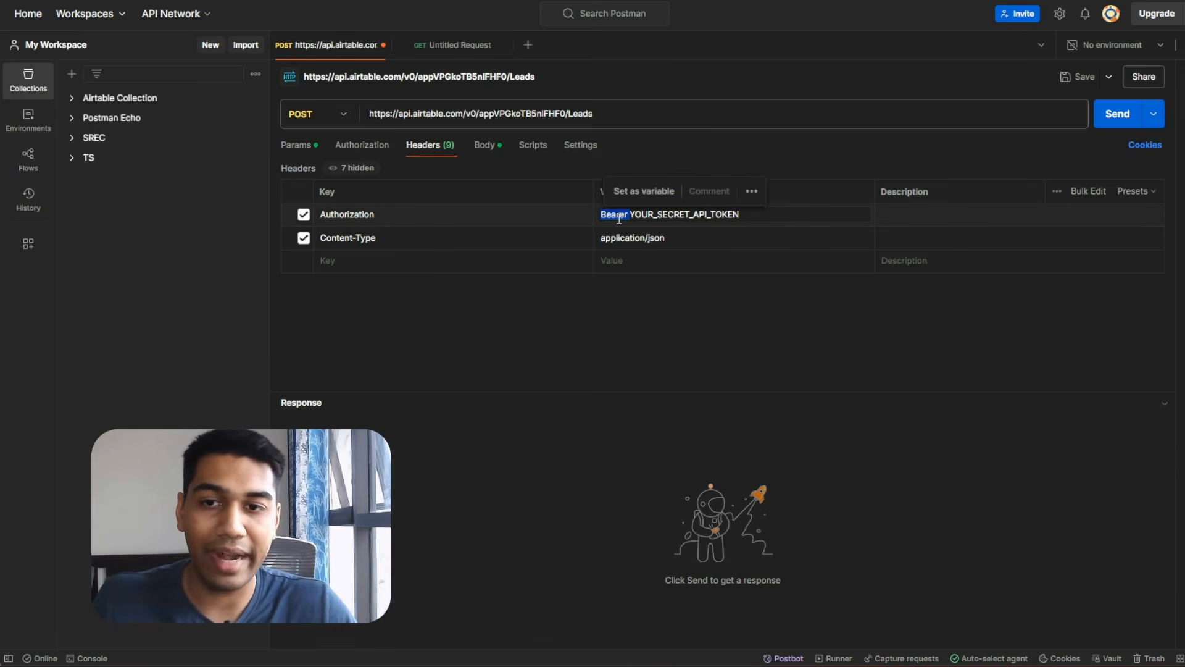
{"action": "left_click", "coordinate": [644, 214]}
{"action": "left_click_drag", "start_coordinate": [635, 215], "coordinate": [791, 225]}
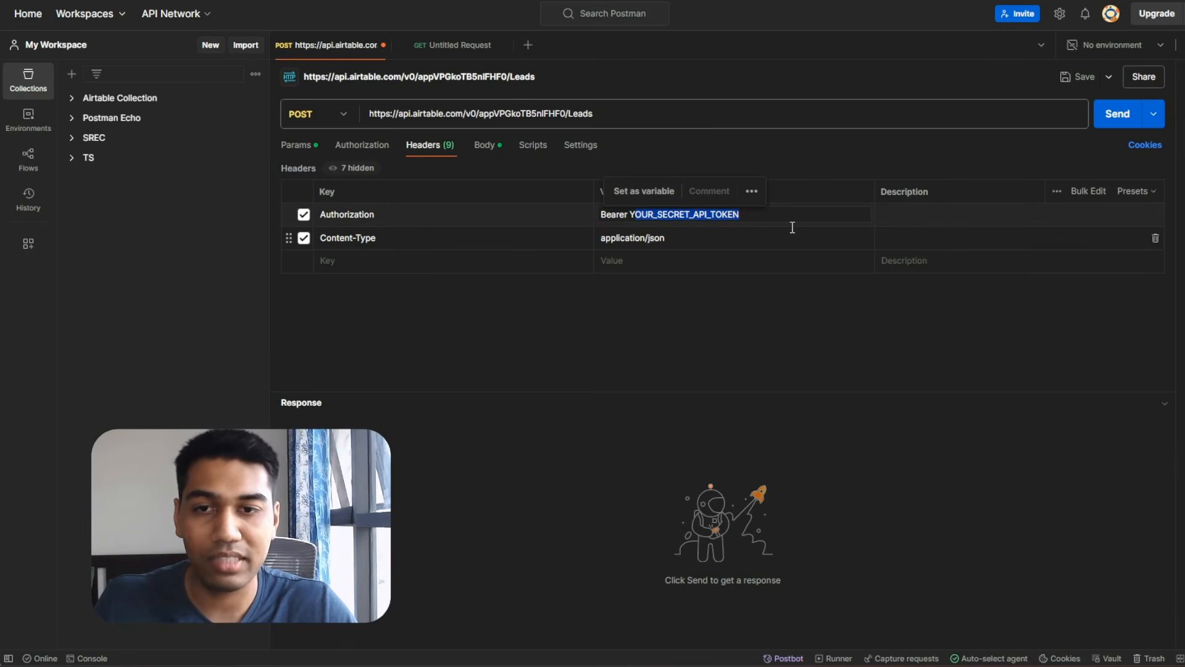
{"action": "key", "text": "alt+Tab"}
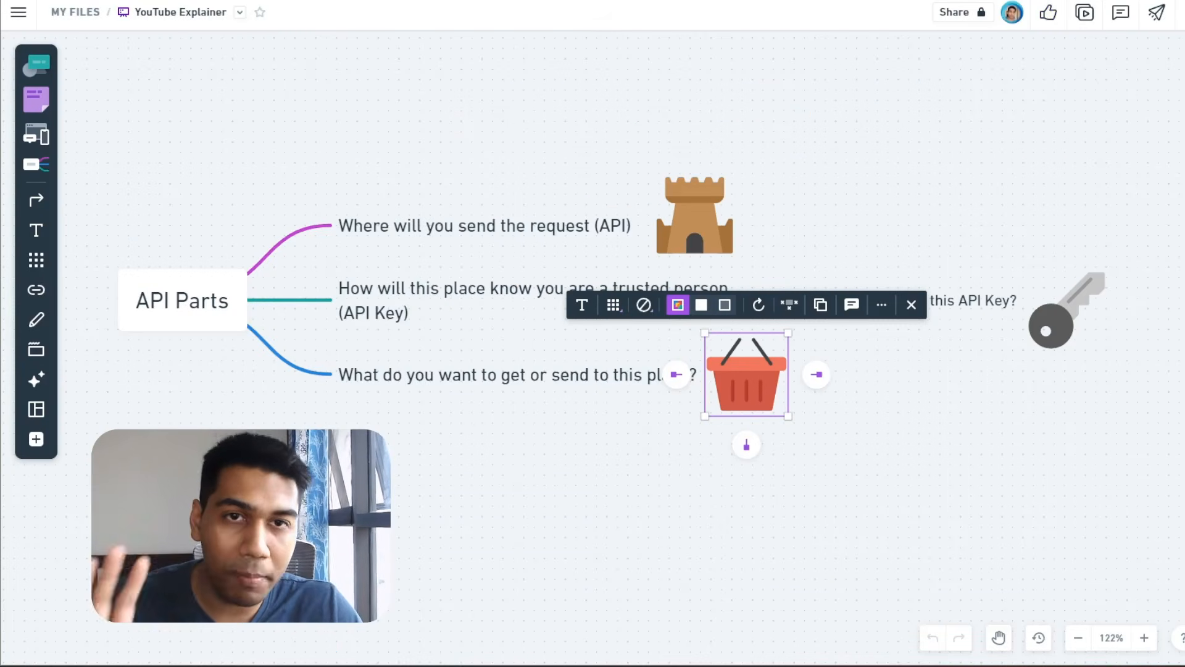
Create a personal access token named testtoken with data.records:write scope on the betterWithAI base.
{"action": "left_click", "coordinate": [944, 1]}
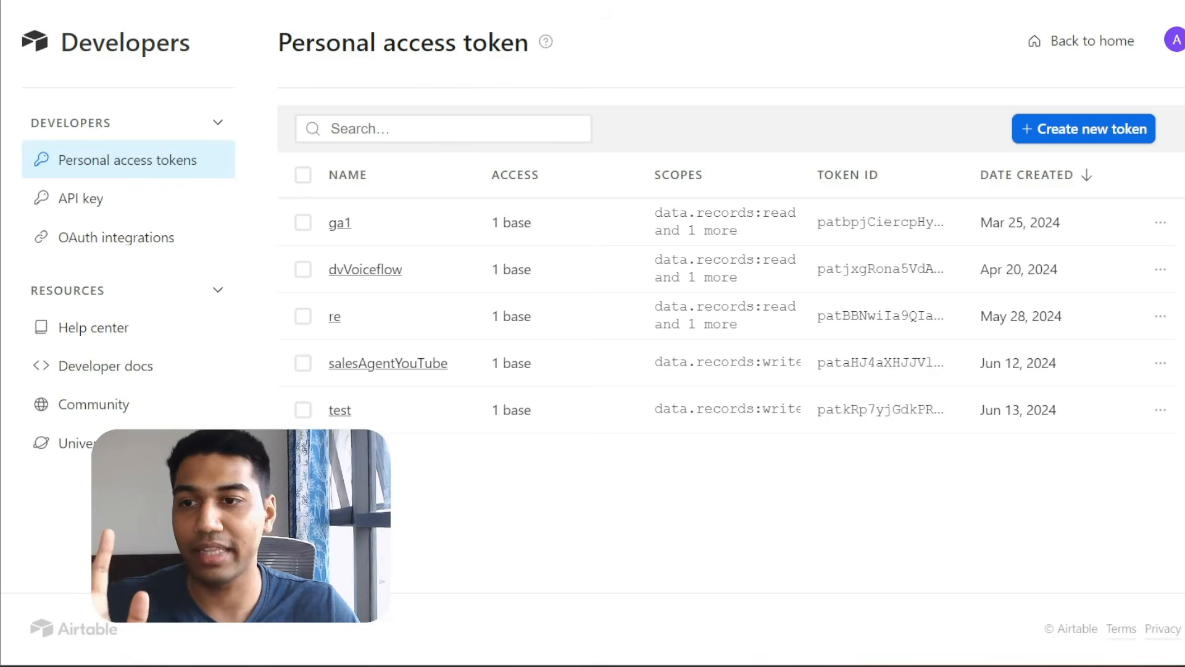
{"action": "left_click", "coordinate": [443, 128]}
{"action": "type", "text": "test"}
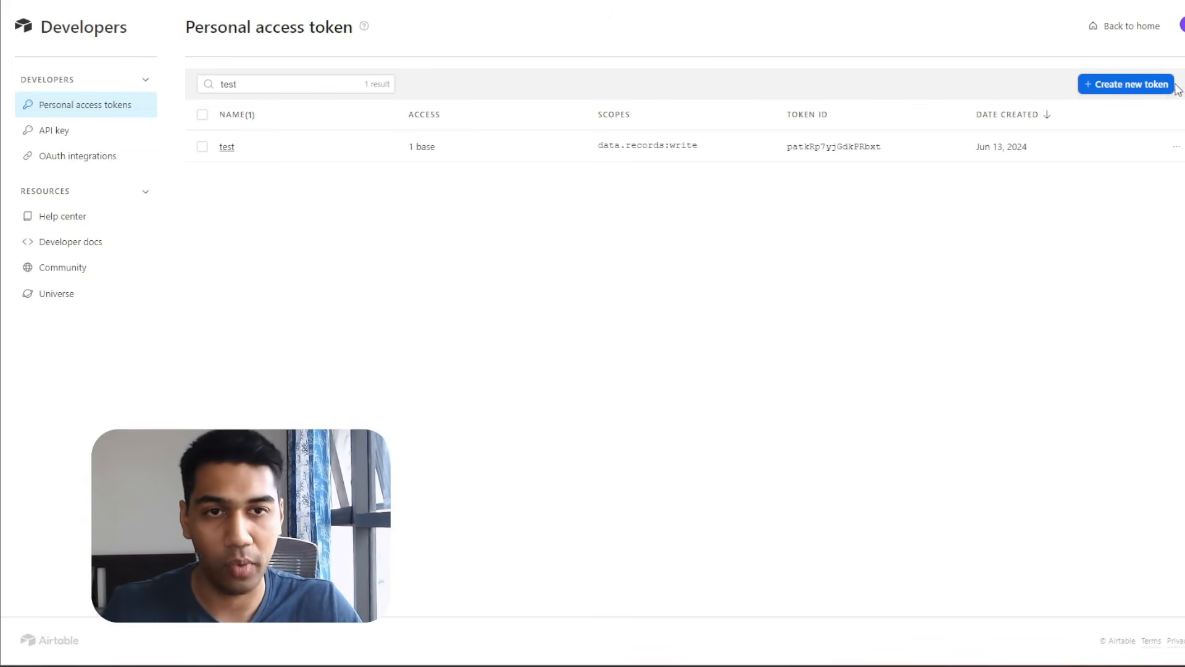
{"action": "left_click", "coordinate": [1152, 90]}
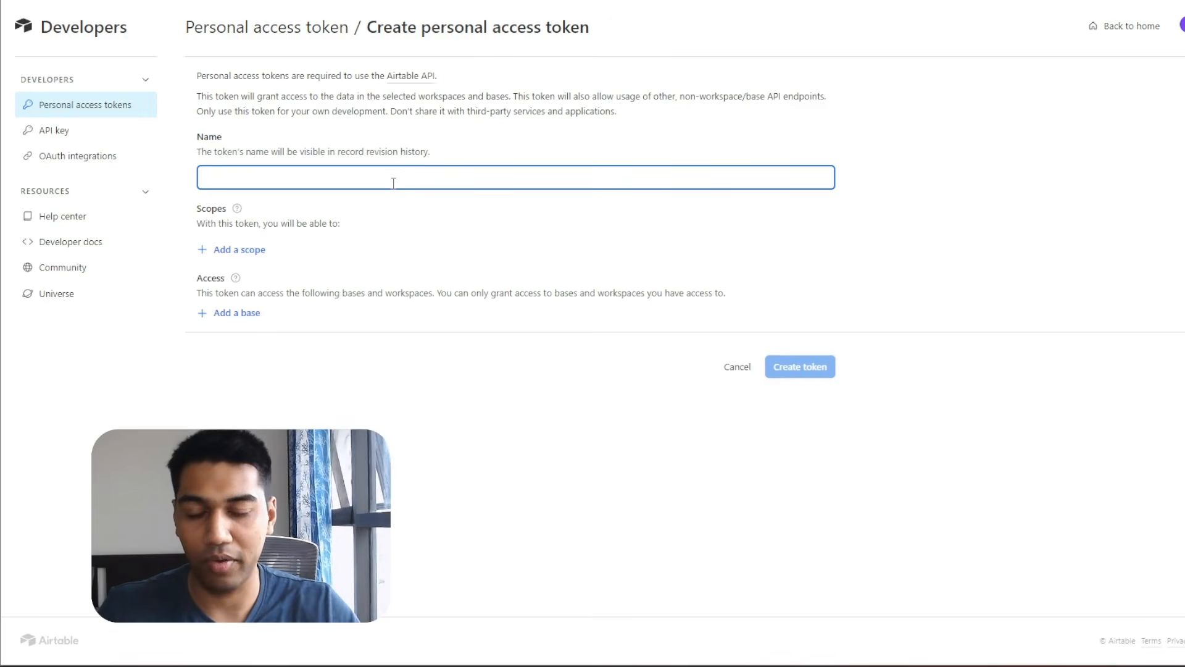
{"action": "type", "text": "testtoken"}
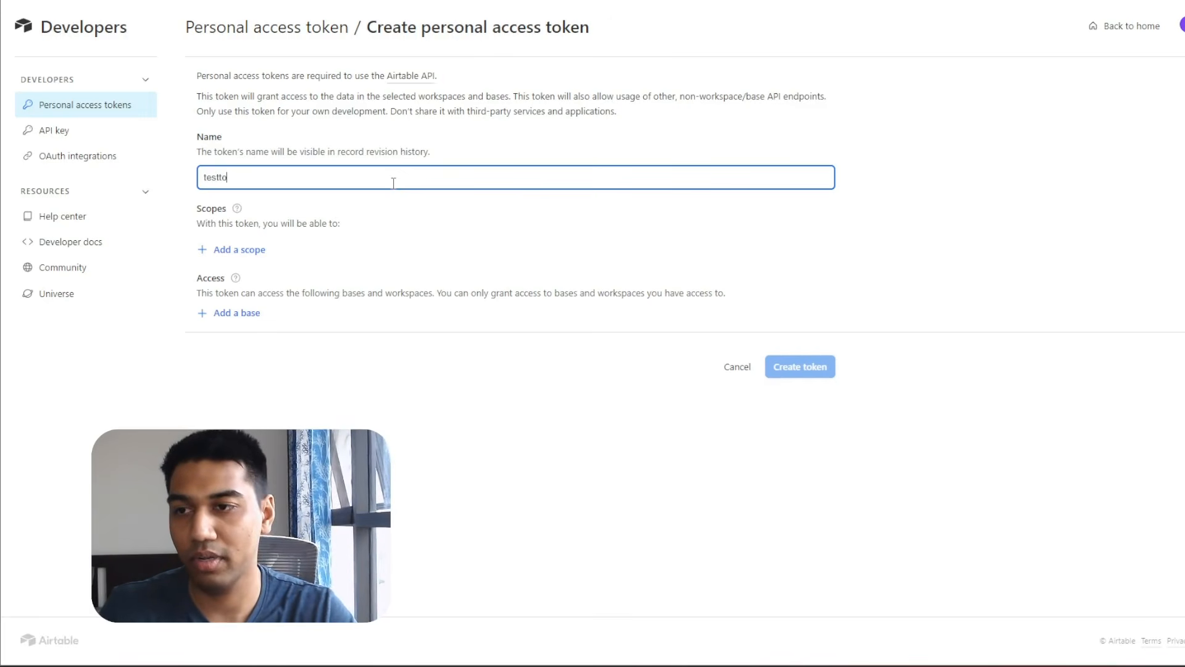
{"action": "left_click", "coordinate": [232, 250]}
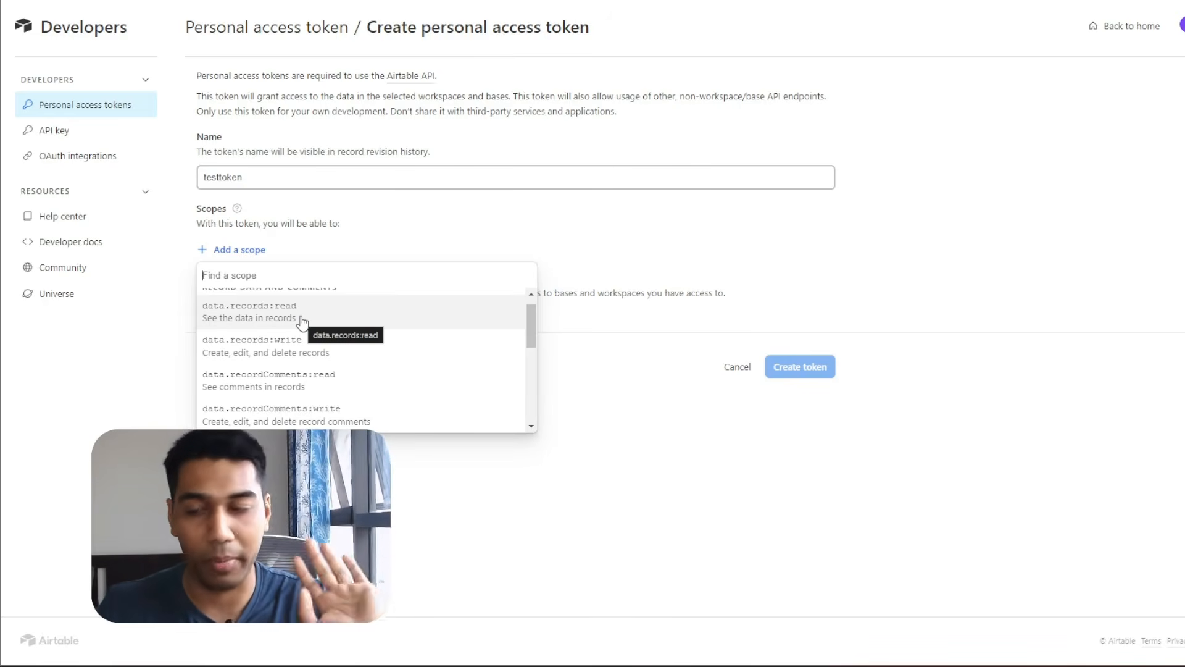
{"action": "left_click", "coordinate": [345, 344]}
{"action": "left_click", "coordinate": [245, 346]}
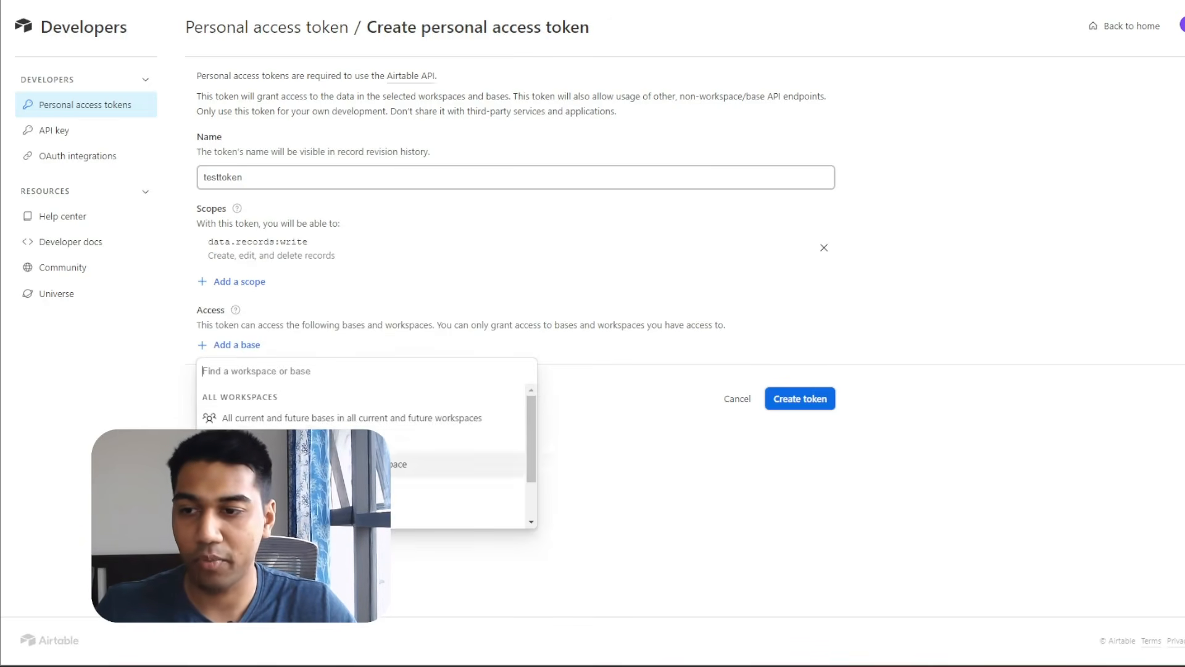
{"action": "left_click", "coordinate": [259, 515]}
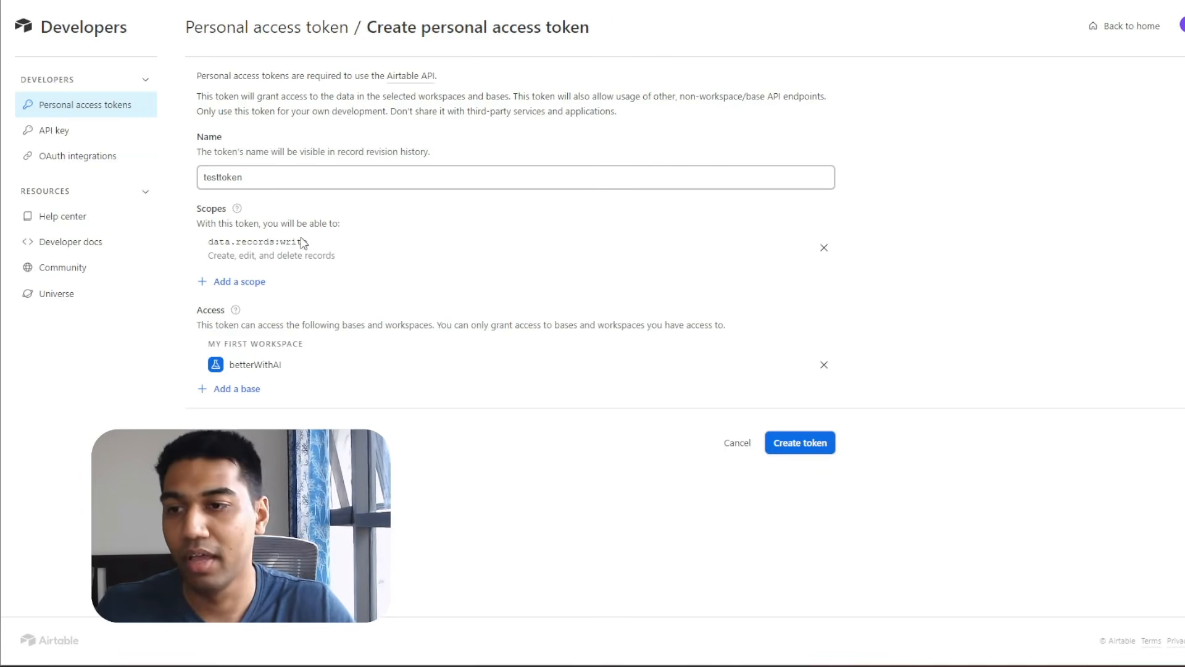
{"action": "left_click", "coordinate": [804, 443]}
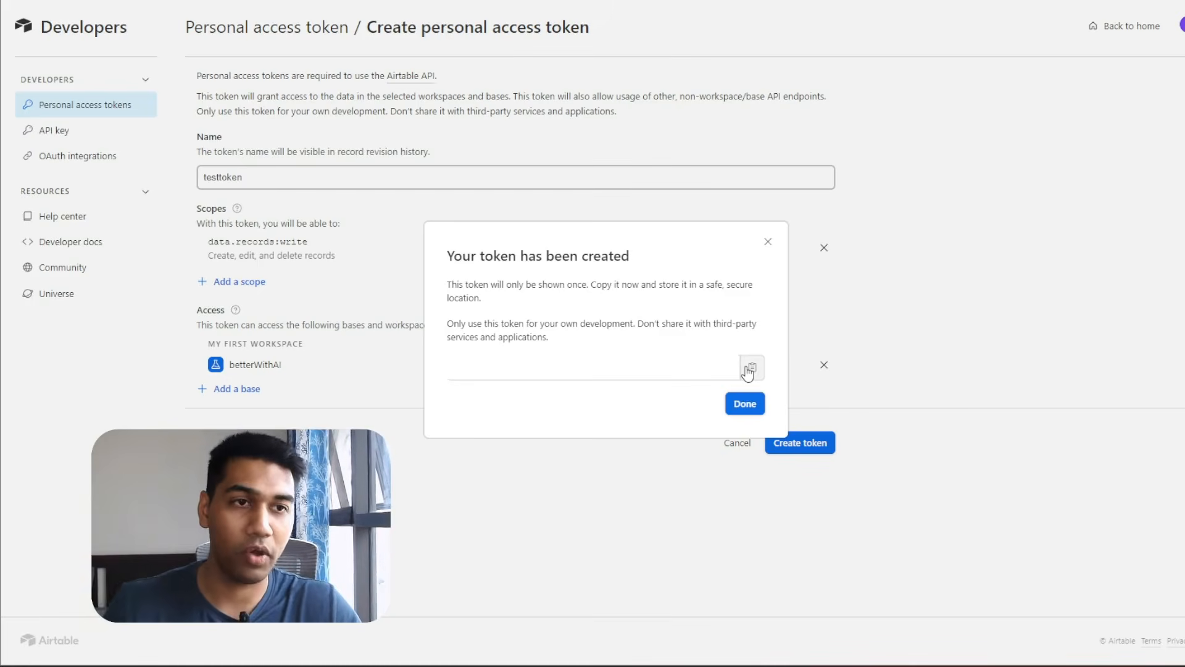
Close the token-created confirmation and search the token list for testtoken.
{"action": "left_click_drag", "start_coordinate": [445, 284], "coordinate": [617, 339]}
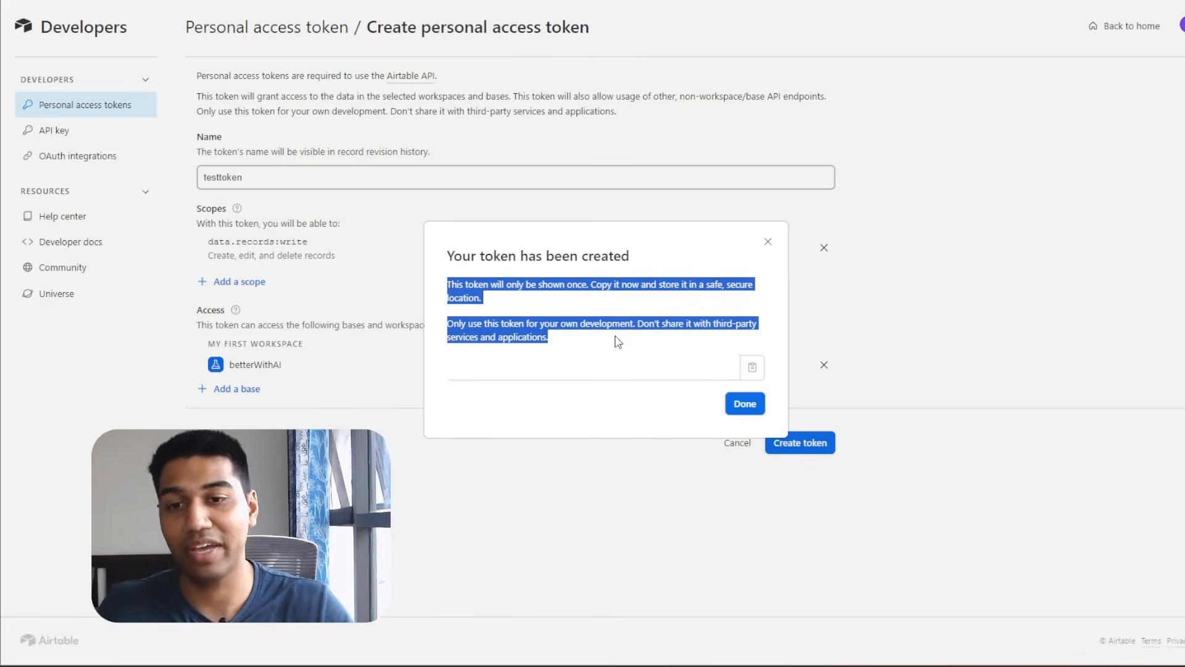
{"action": "left_click", "coordinate": [634, 426]}
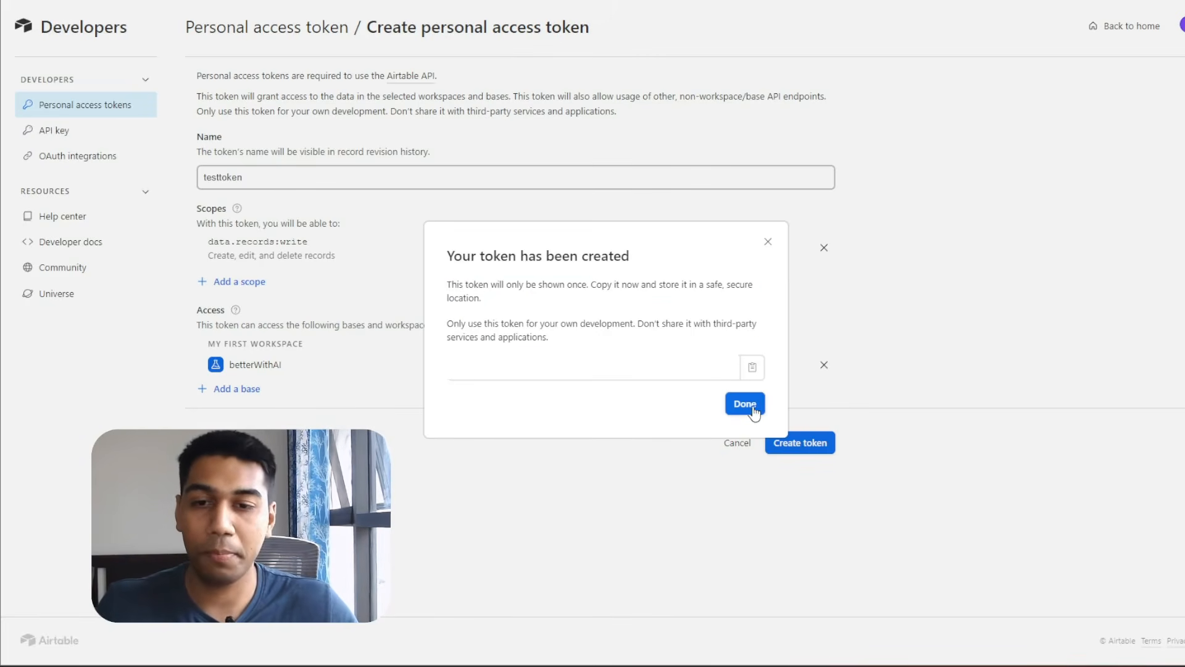
{"action": "left_click", "coordinate": [750, 409]}
{"action": "type", "text": "testtoken"}
{"action": "key", "text": "alt+Tab"}
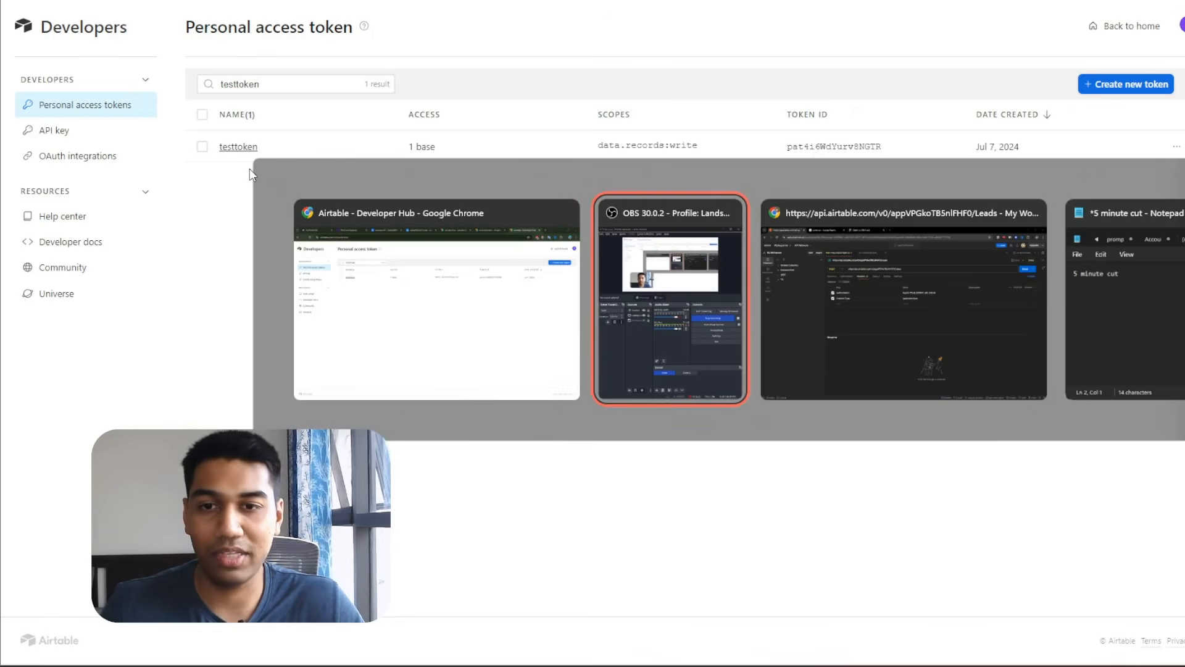
Replace the YOUR_SECRET_API_TOKEN placeholder in Authorization with the {{testToken}} variable.
{"action": "double_click", "coordinate": [712, 216]}
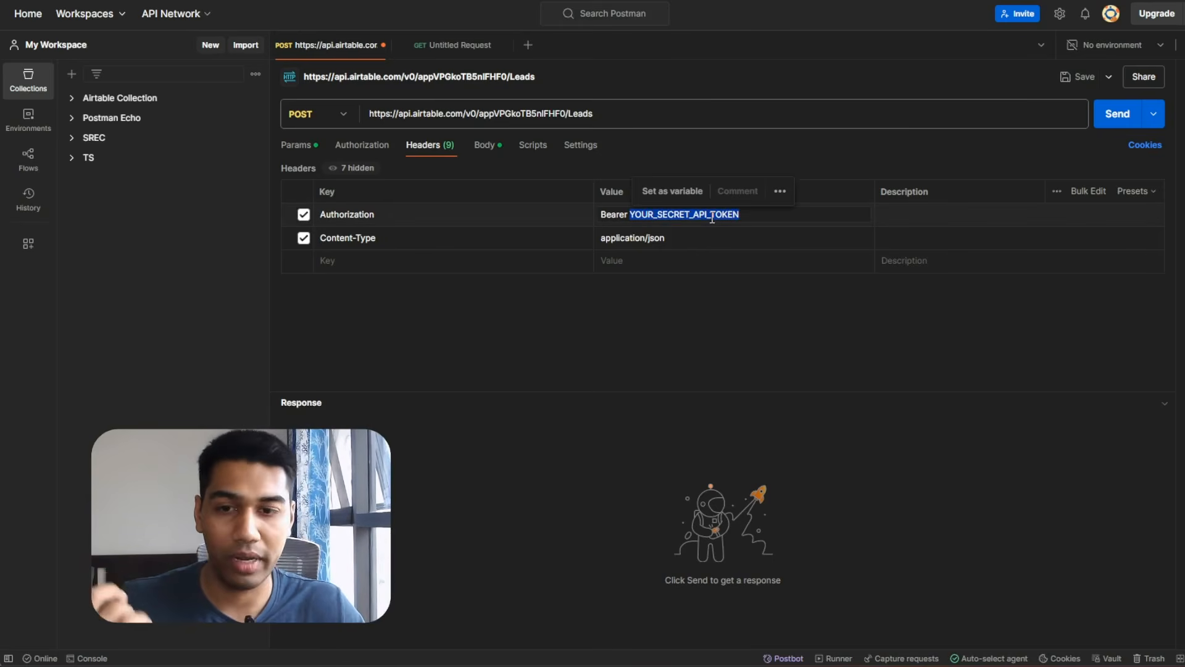
{"action": "type", "text": "\"\""}
{"action": "type", "text": "fjlfkasdjlfksd"}
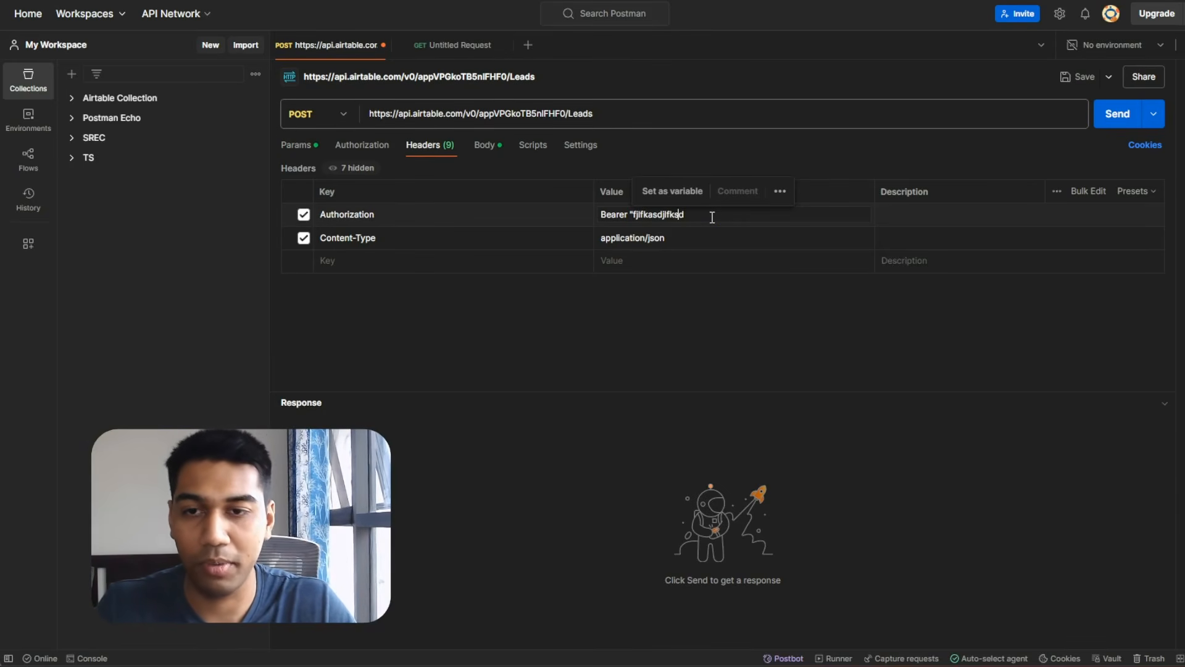
{"action": "key", "text": "BackSpace"}
{"action": "key", "text": "BackSpace"}
{"action": "key", "text": "BackSpace"}
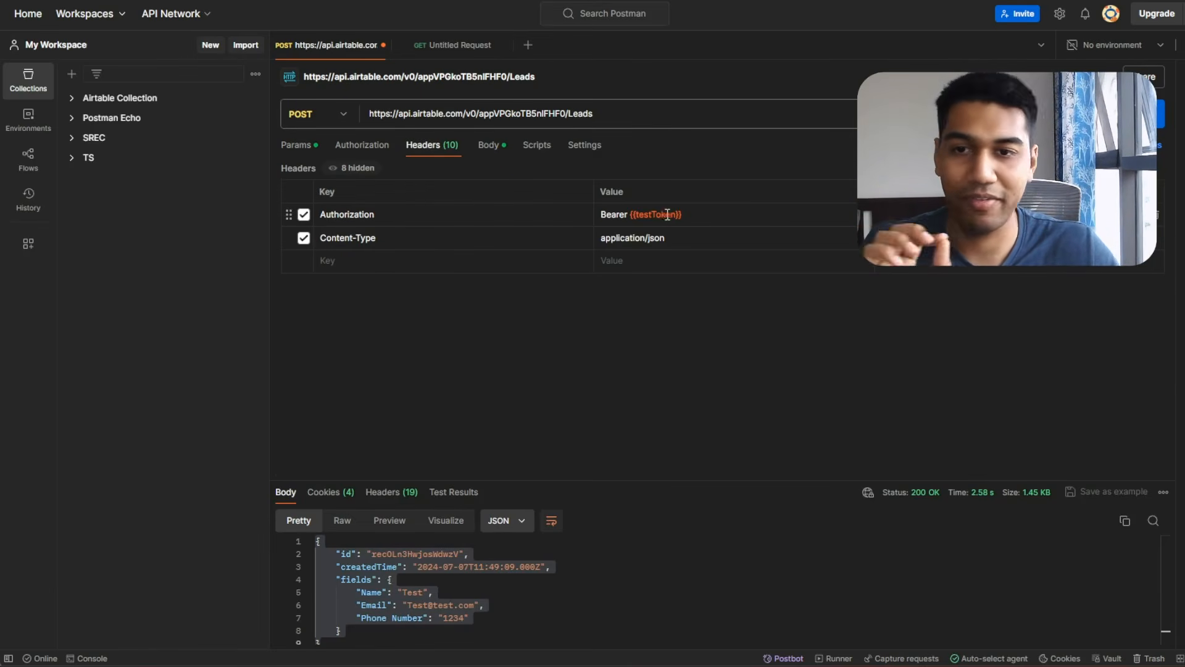
{"action": "left_click", "coordinate": [488, 144]}
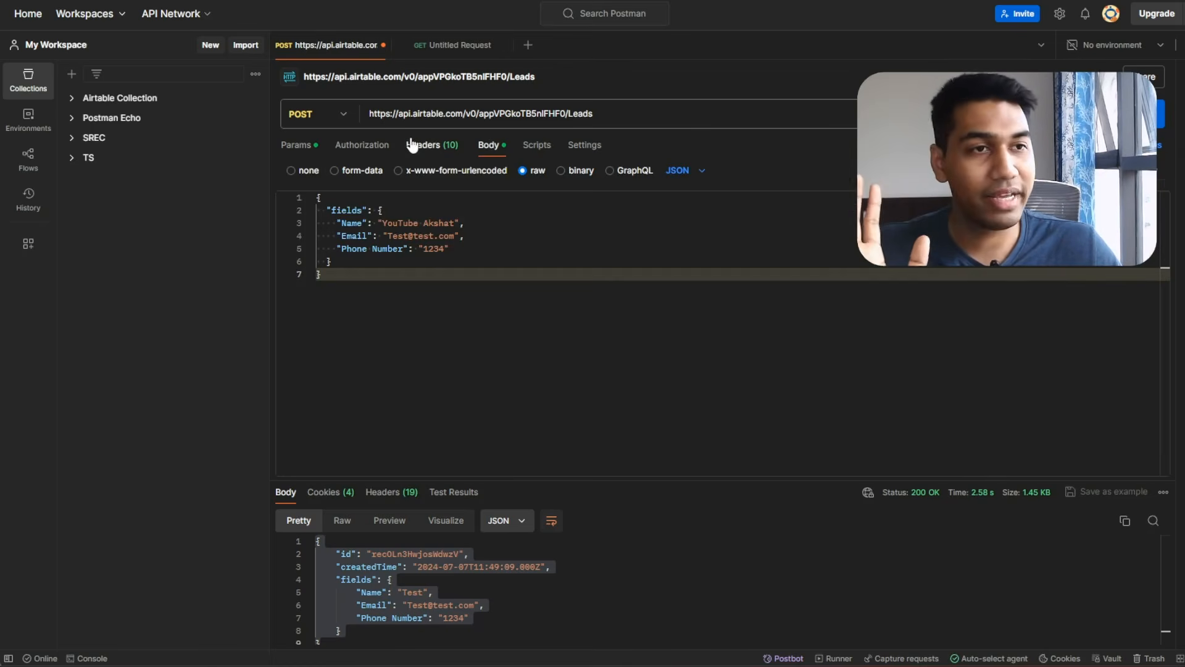
{"action": "left_click", "coordinate": [426, 144]}
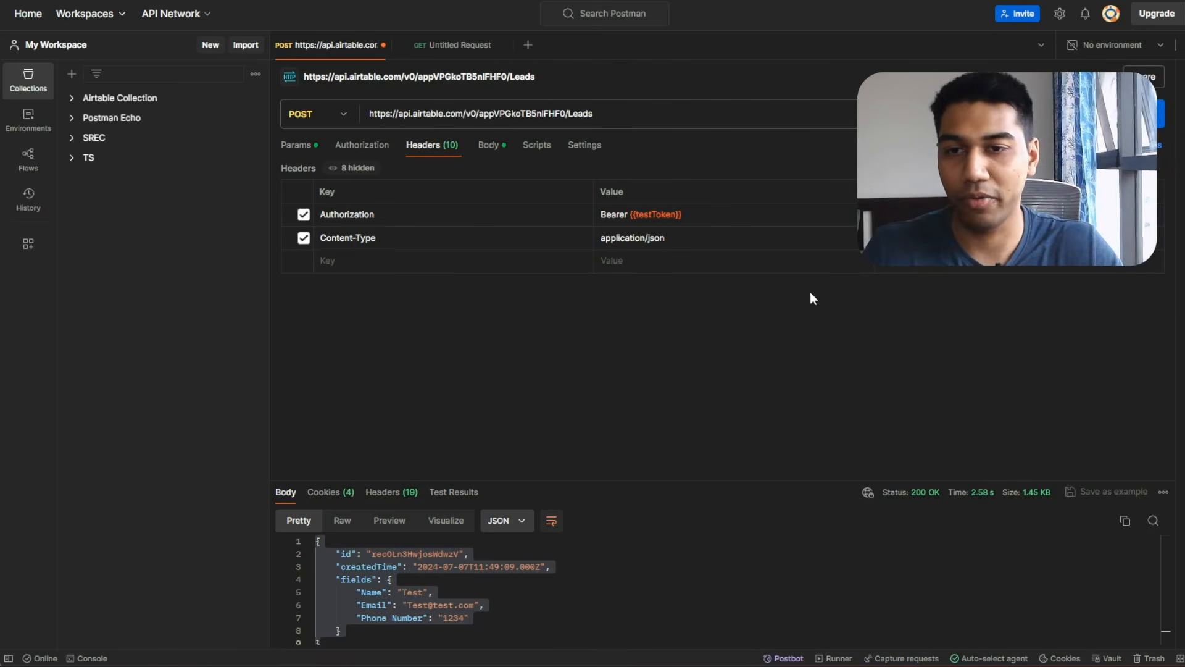
Add a test header row with value fff, then disable it.
{"action": "left_click", "coordinate": [677, 262]}
{"action": "type", "text": "fff"}
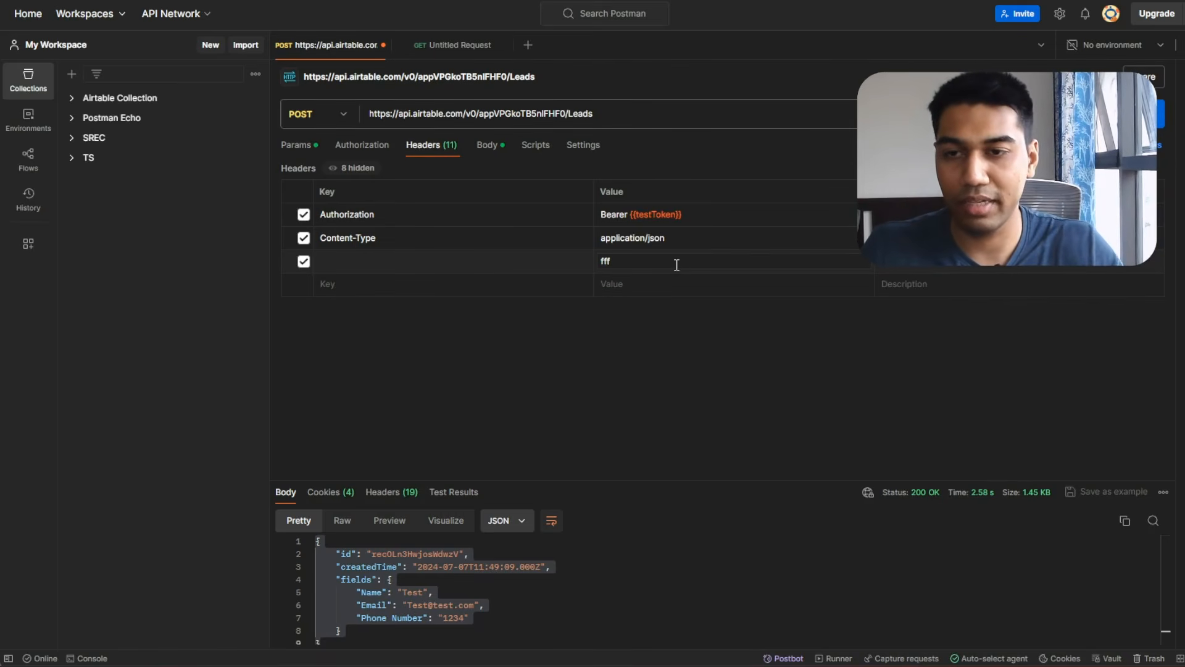
{"action": "double_click", "coordinate": [594, 255]}
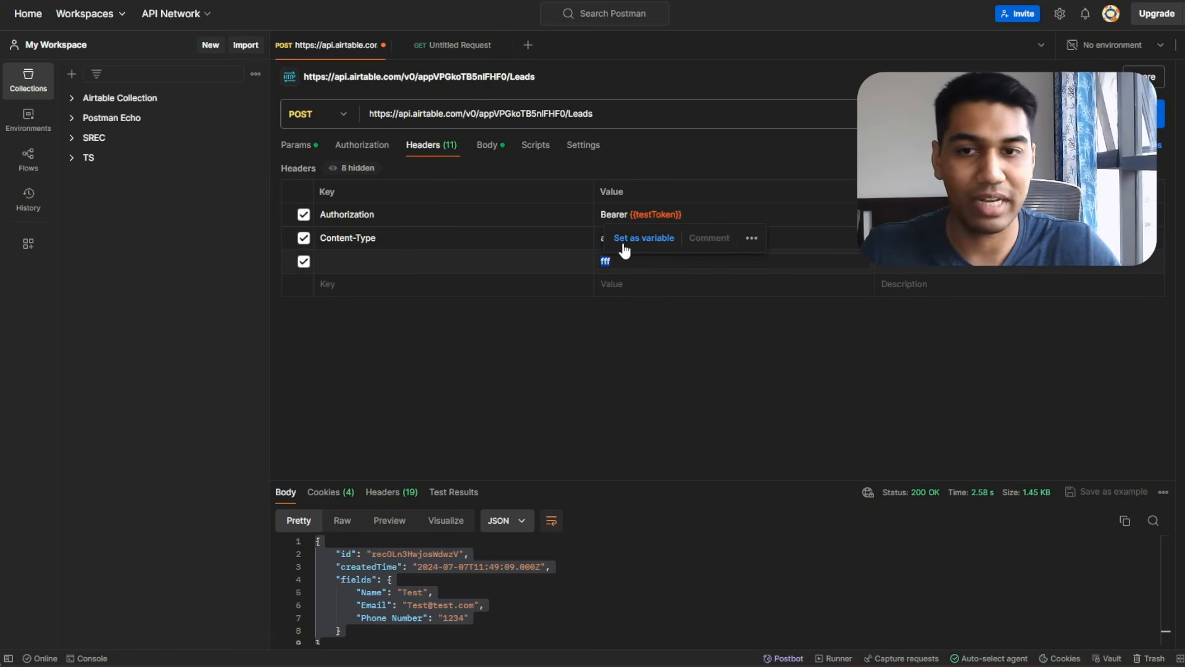
{"action": "left_click", "coordinate": [584, 266]}
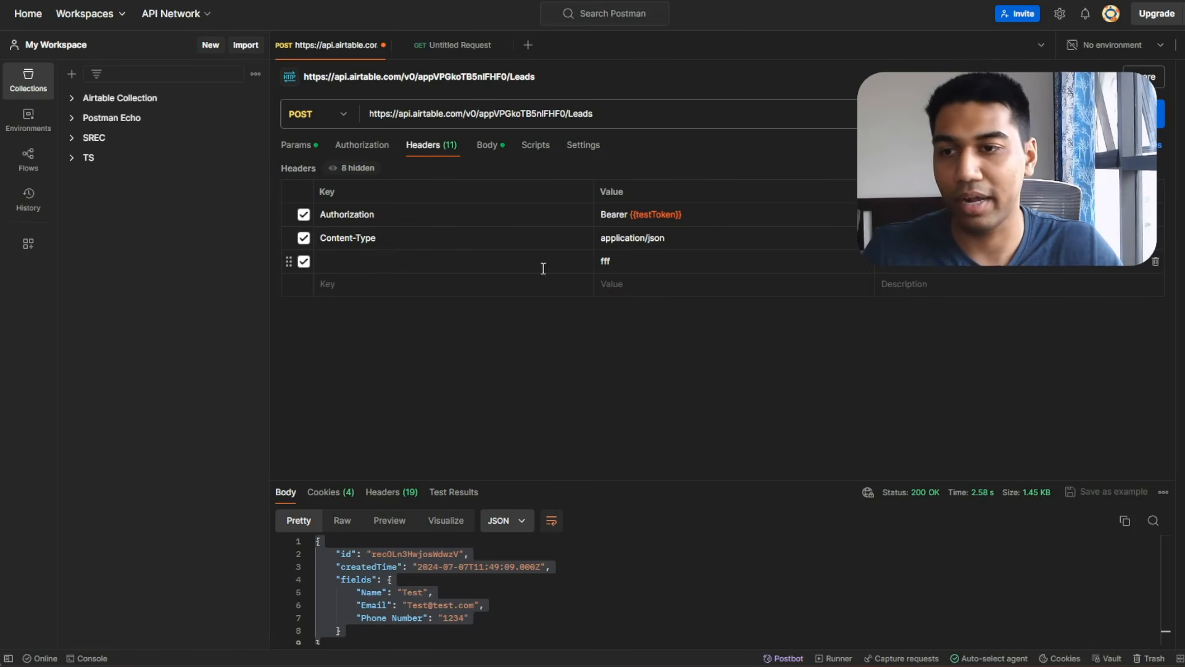
{"action": "left_click", "coordinate": [304, 261]}
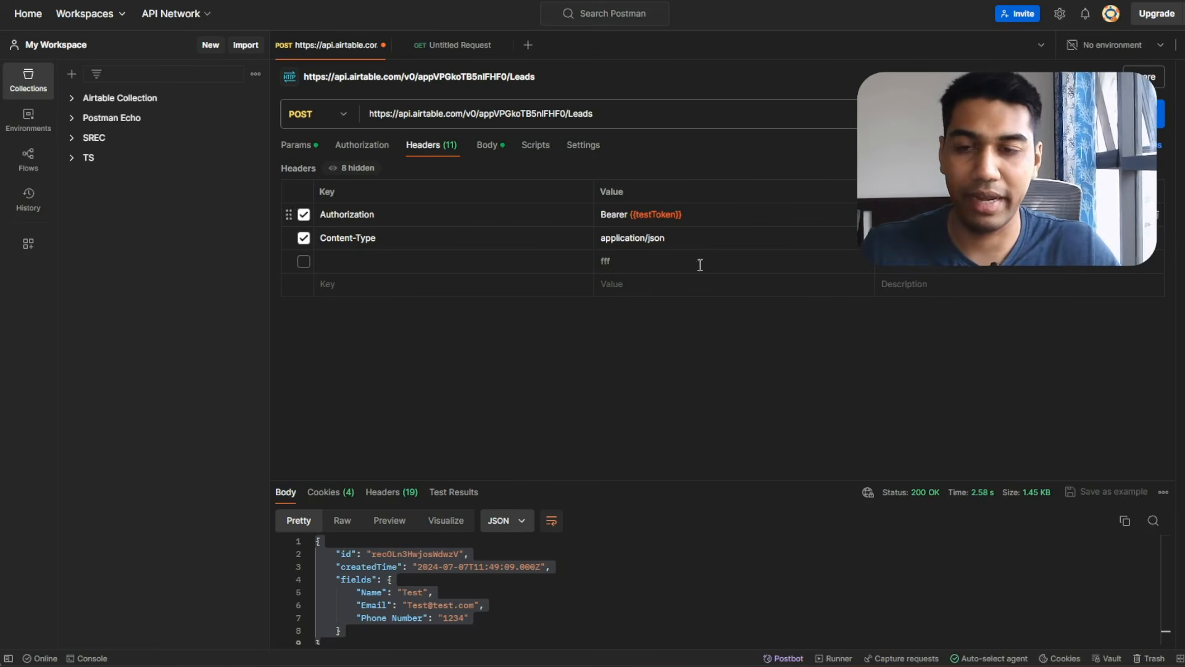
Send the POST request and confirm the 200 OK response creating the YouTube Akshat lead.
{"action": "left_click", "coordinate": [487, 144]}
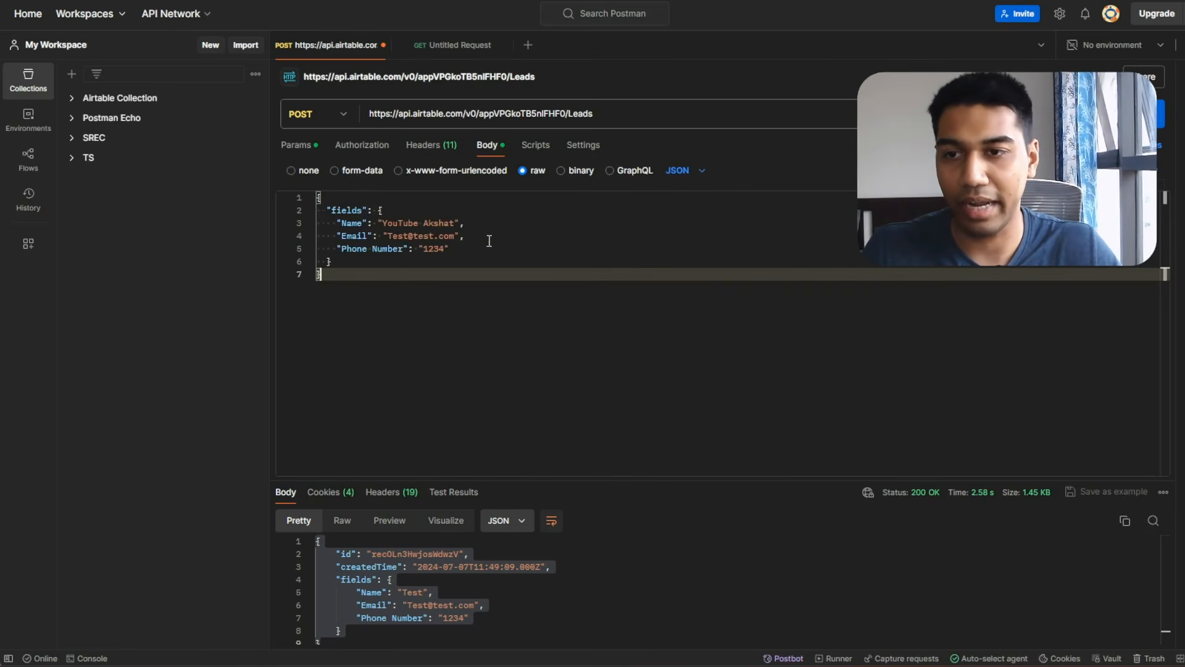
{"action": "left_click", "coordinate": [437, 222]}
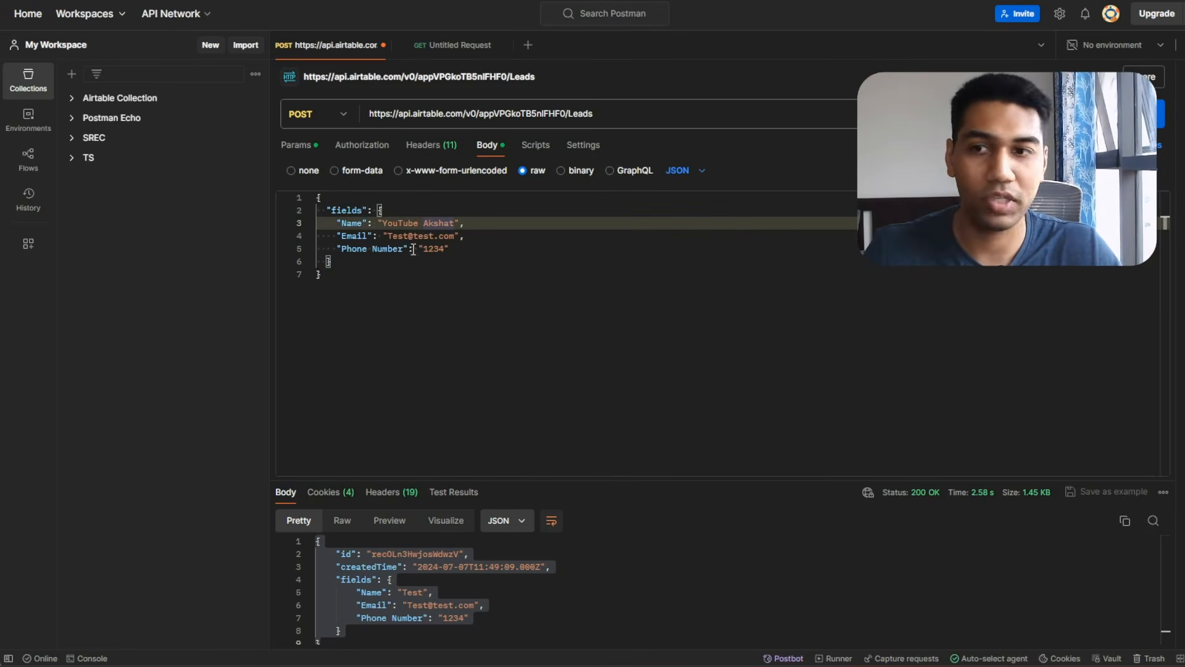
{"action": "left_click", "coordinate": [685, 344]}
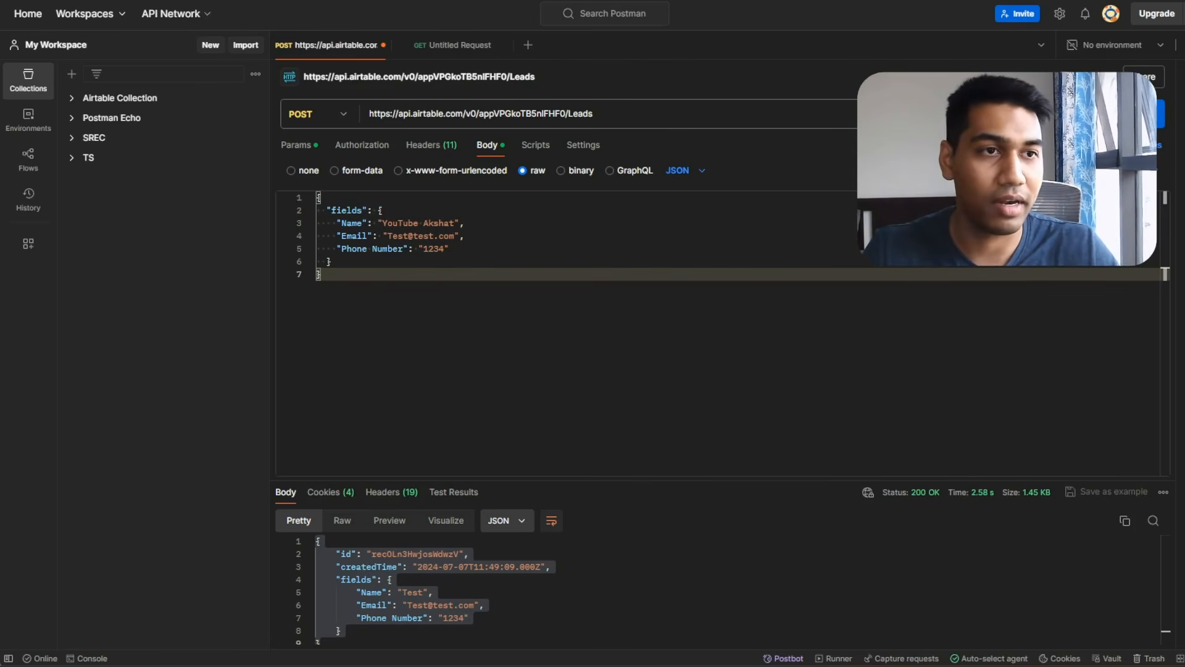
{"action": "left_click", "coordinate": [1106, 123]}
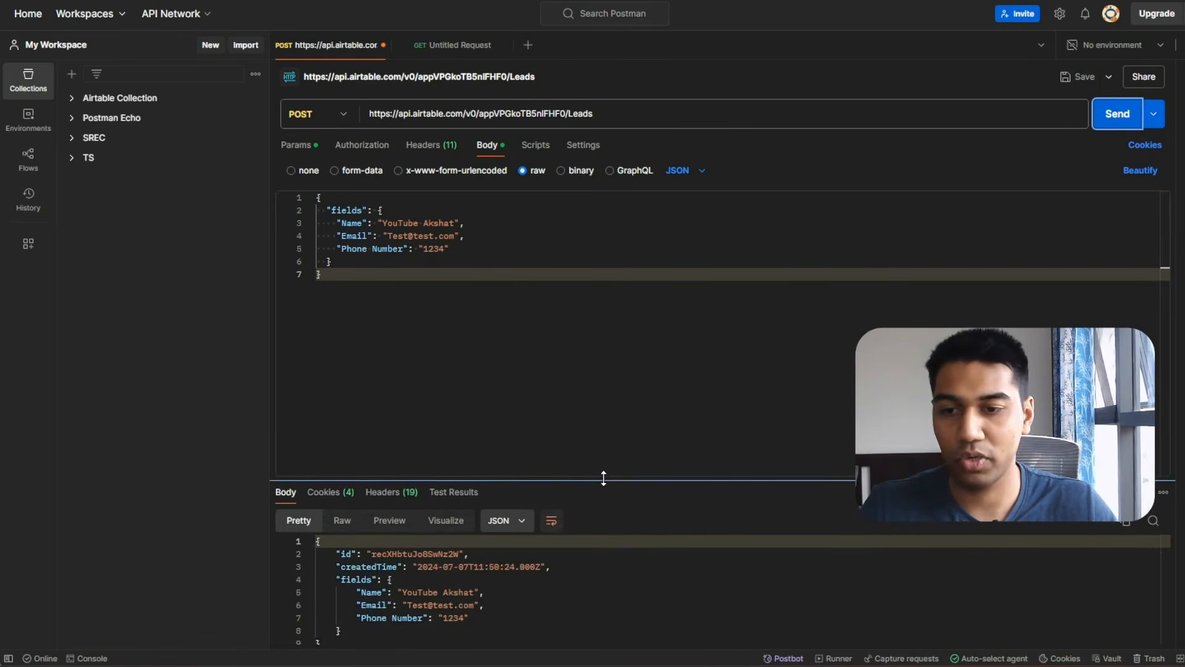
{"action": "left_click_drag", "start_coordinate": [603, 479], "coordinate": [622, 375]}
{"action": "left_click", "coordinate": [470, 516]}
{"action": "double_click", "coordinate": [439, 489]}
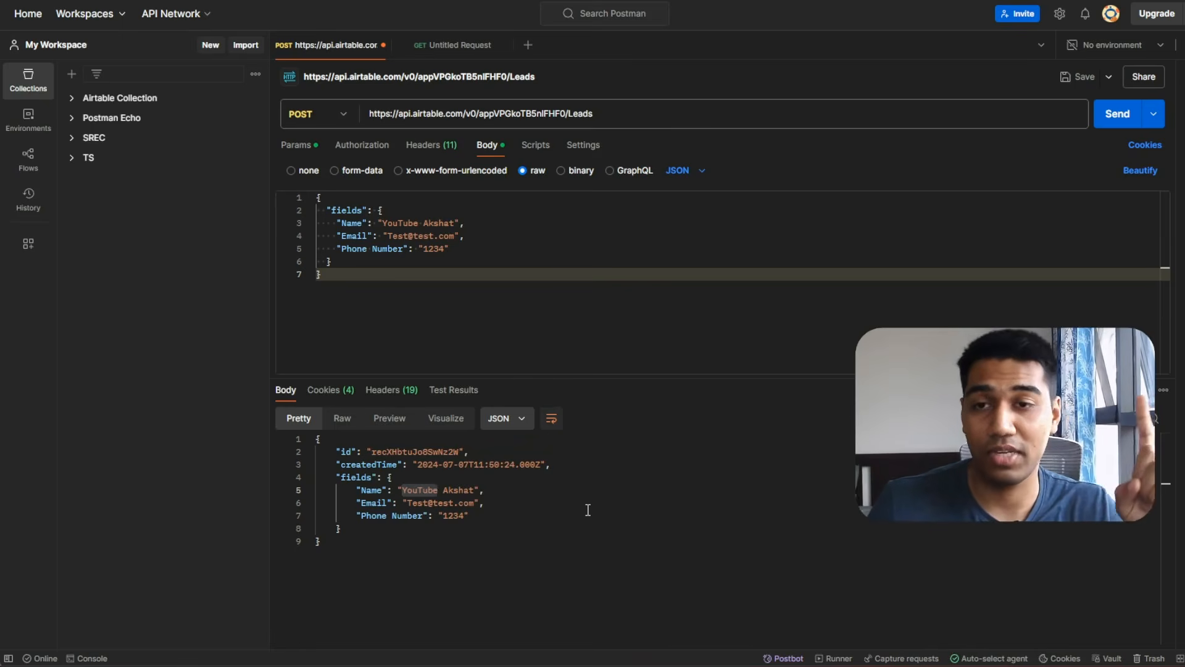
{"action": "key", "text": "alt+Tab"}
{"action": "key", "text": "alt+Tab"}
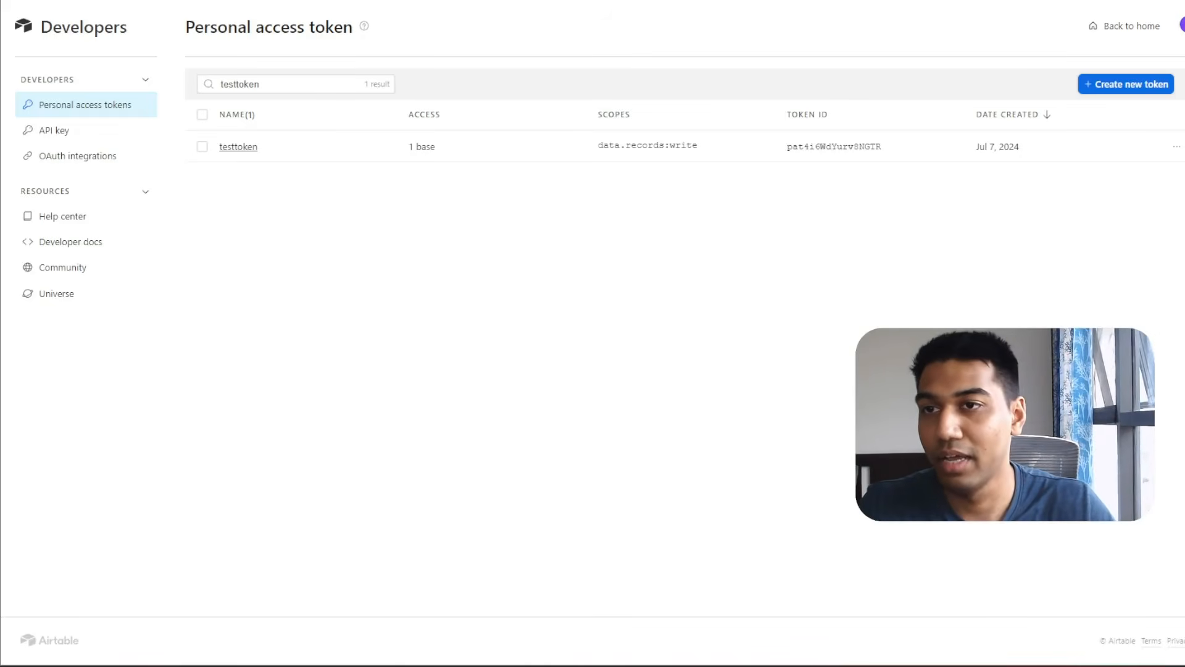
View the betterWithAI Leads grid showing the new YouTube Akshat record as row 7.
{"action": "left_click", "coordinate": [608, 1]}
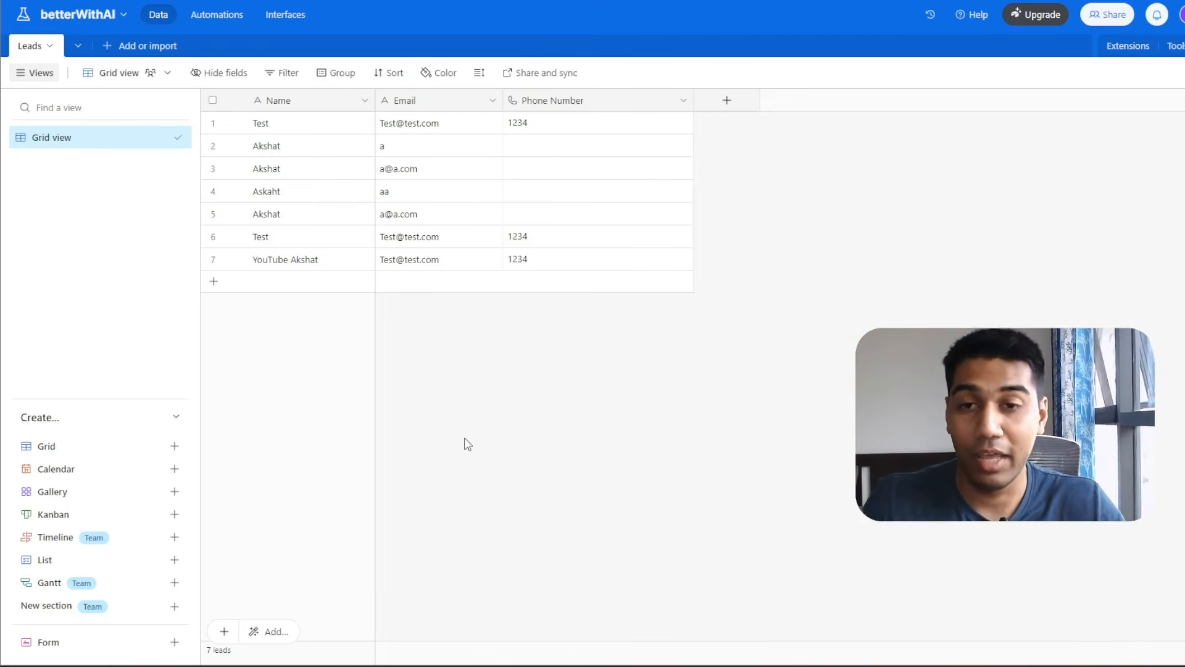
{"action": "key", "text": "alt+Tab"}
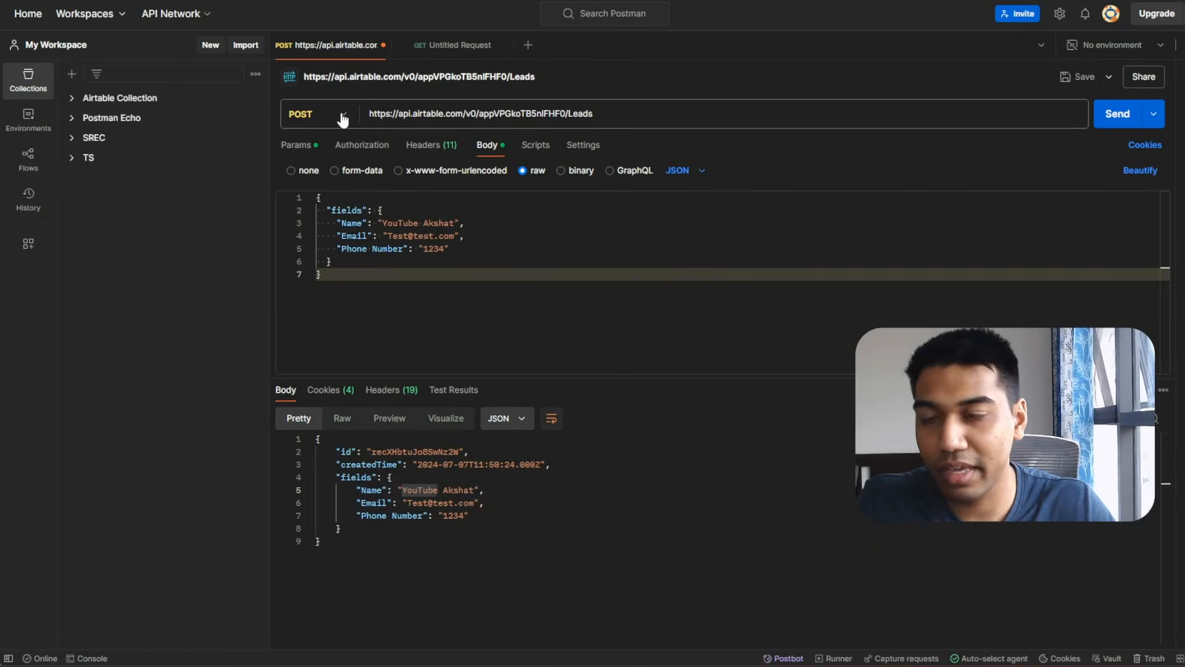
{"action": "left_click", "coordinate": [343, 117]}
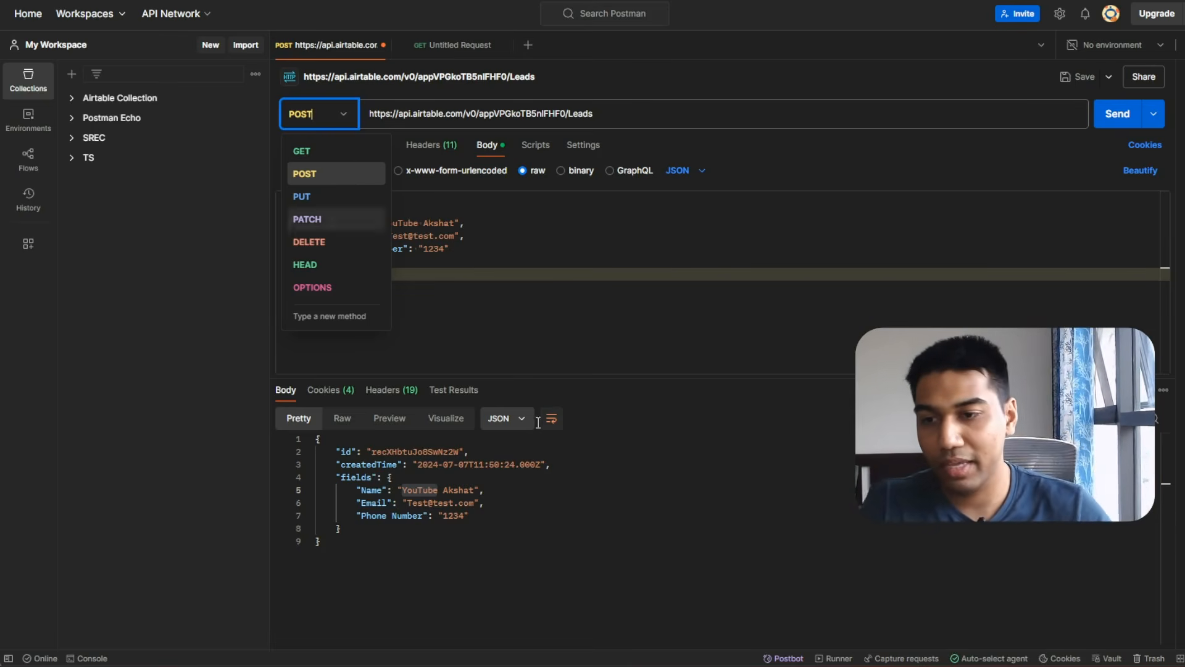
{"action": "left_click", "coordinate": [515, 566]}
{"action": "left_click_drag", "start_coordinate": [346, 545], "coordinate": [306, 439]}
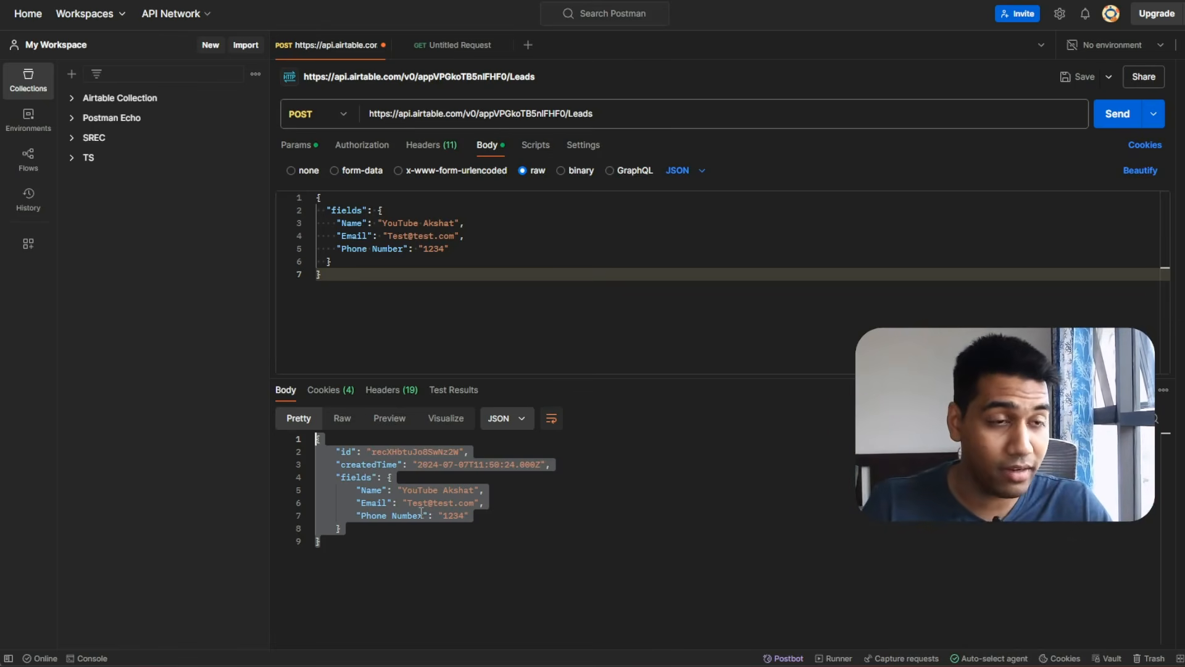
Disable the Authorization header and send, producing the AUTHENTICATION_REQUIRED error.
{"action": "left_click", "coordinate": [449, 148]}
{"action": "left_click", "coordinate": [304, 215]}
{"action": "left_click", "coordinate": [1121, 115]}
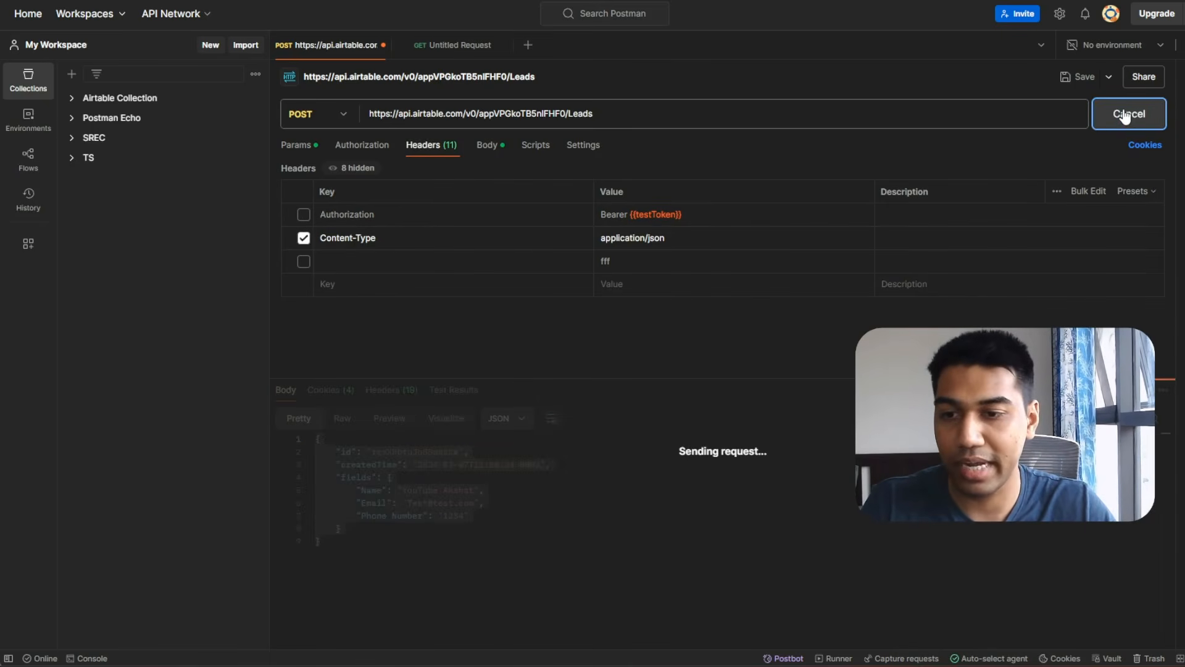
{"action": "left_click", "coordinate": [525, 499]}
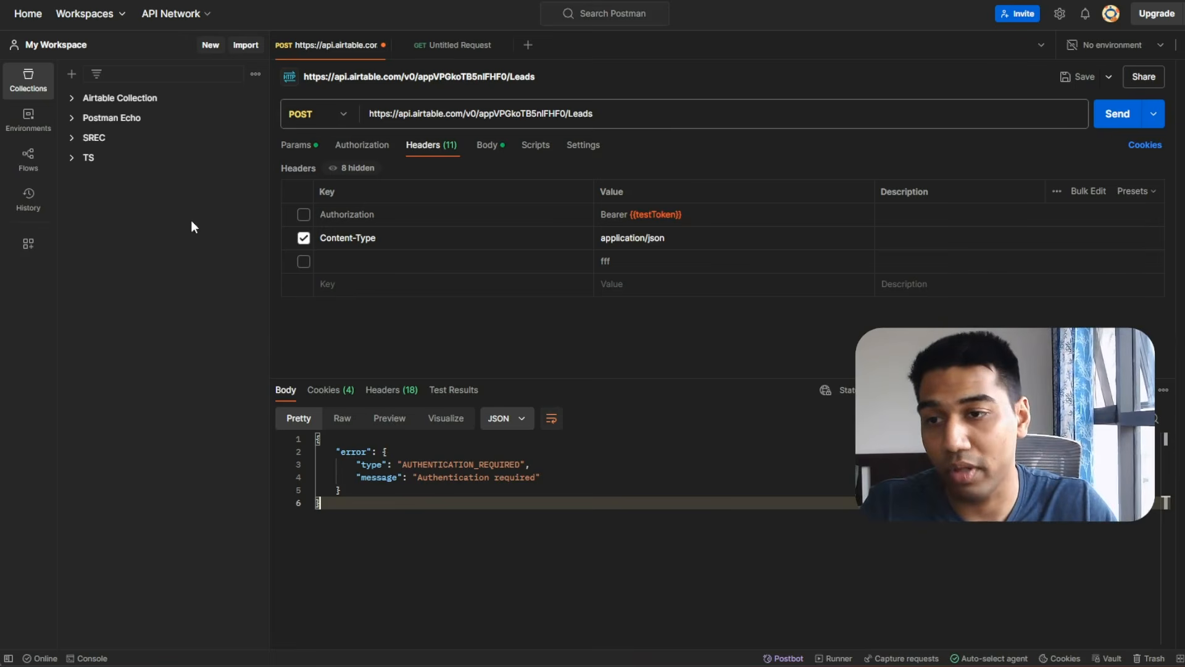
Re-enable Authorization, change the body Name to YouTub111e Akshat, and send again.
{"action": "left_click", "coordinate": [303, 214]}
{"action": "left_click", "coordinate": [487, 145]}
{"action": "left_click", "coordinate": [415, 222]}
{"action": "type", "text": "111"}
{"action": "left_click", "coordinate": [1117, 113]}
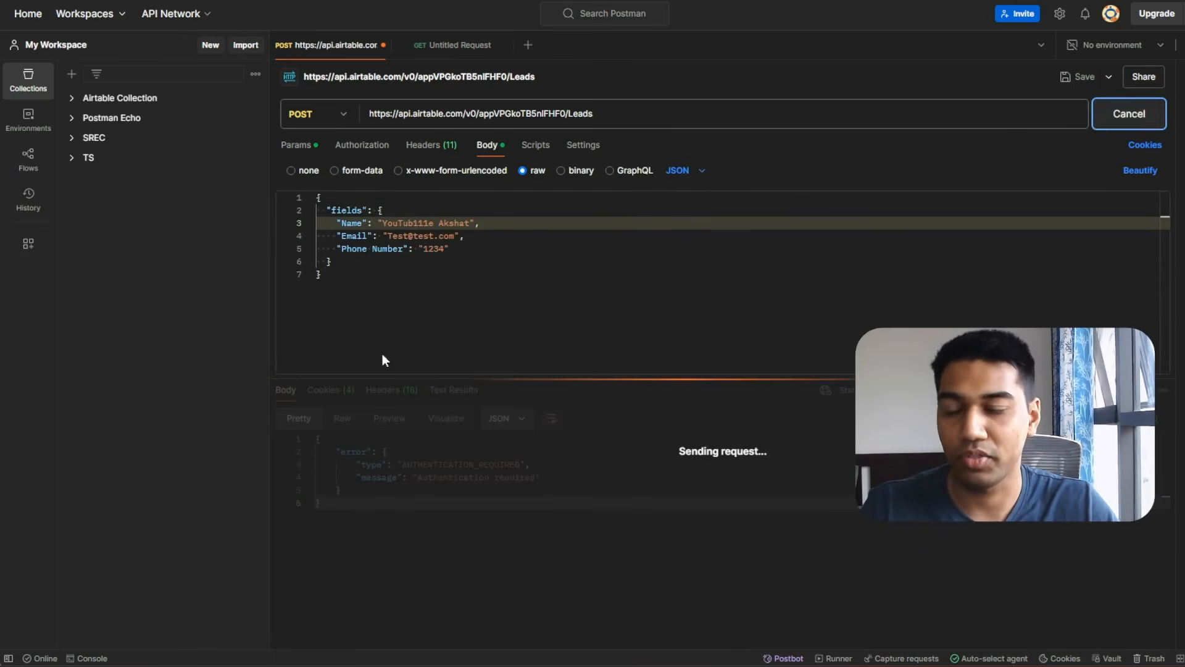
{"action": "key", "text": "alt+Tab"}
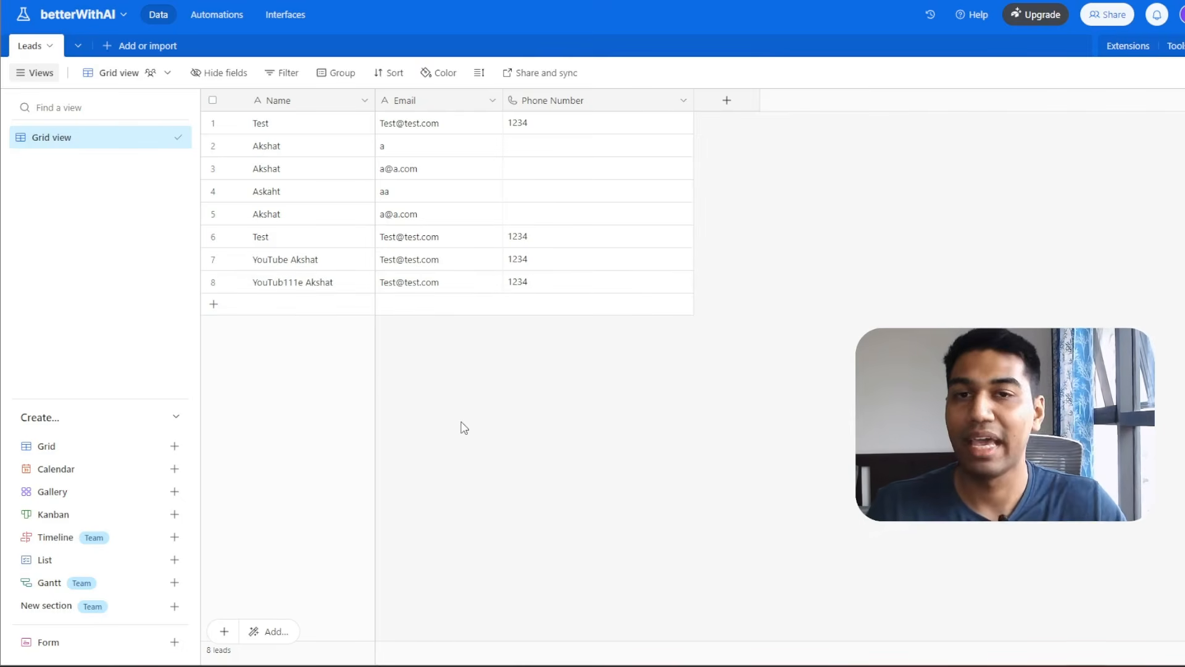
Return to Postman to view the successful response for the YouTub111e Akshat record.
{"action": "key", "text": "alt+Tab"}
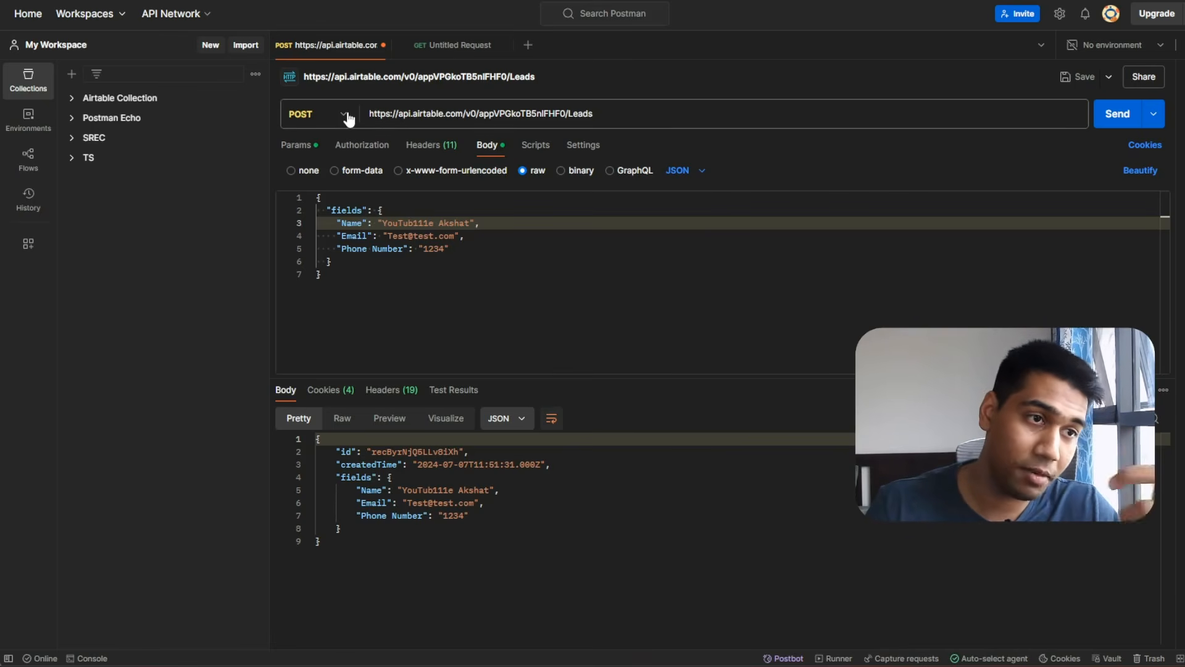
Try GET on the Airtable Leads request, revert it to POST, and return to Voiceflow.
{"action": "left_click", "coordinate": [348, 119]}
{"action": "left_click", "coordinate": [339, 153]}
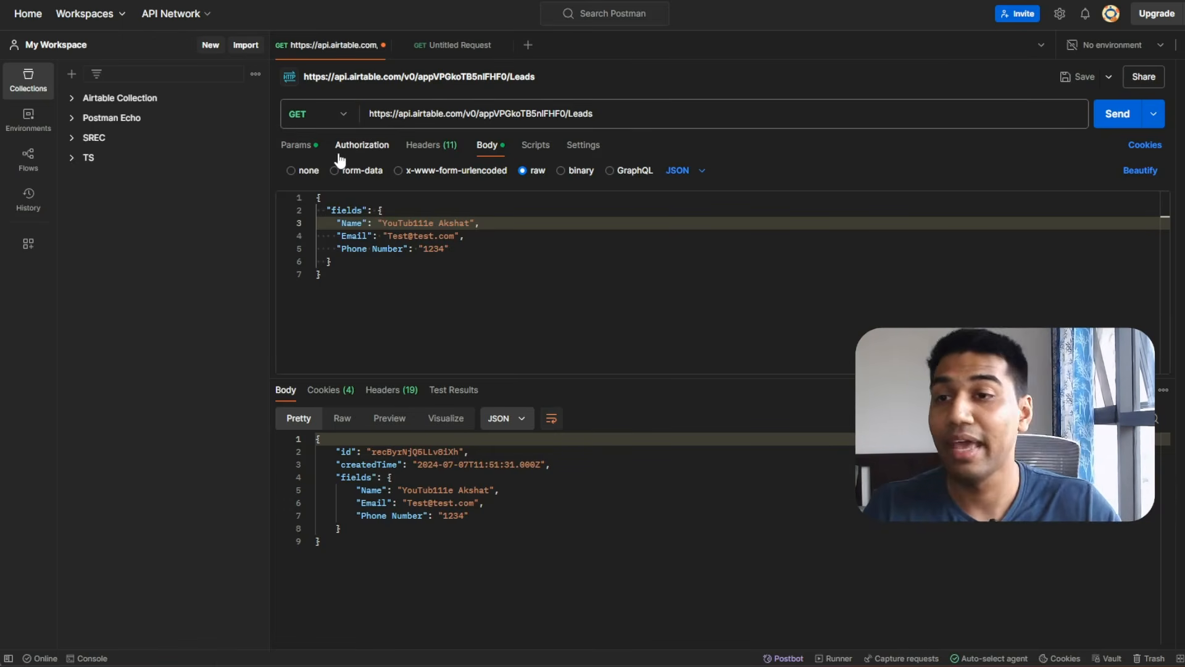
{"action": "left_click", "coordinate": [333, 116]}
{"action": "left_click", "coordinate": [337, 173]}
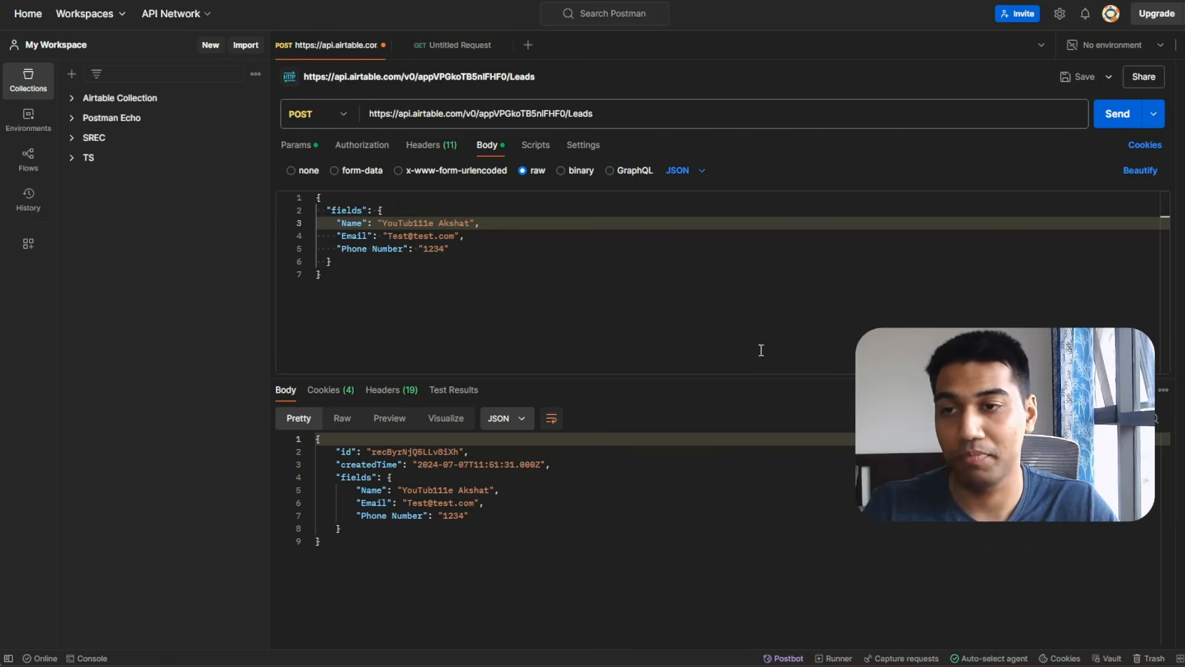
{"action": "key", "text": "alt+Tab"}
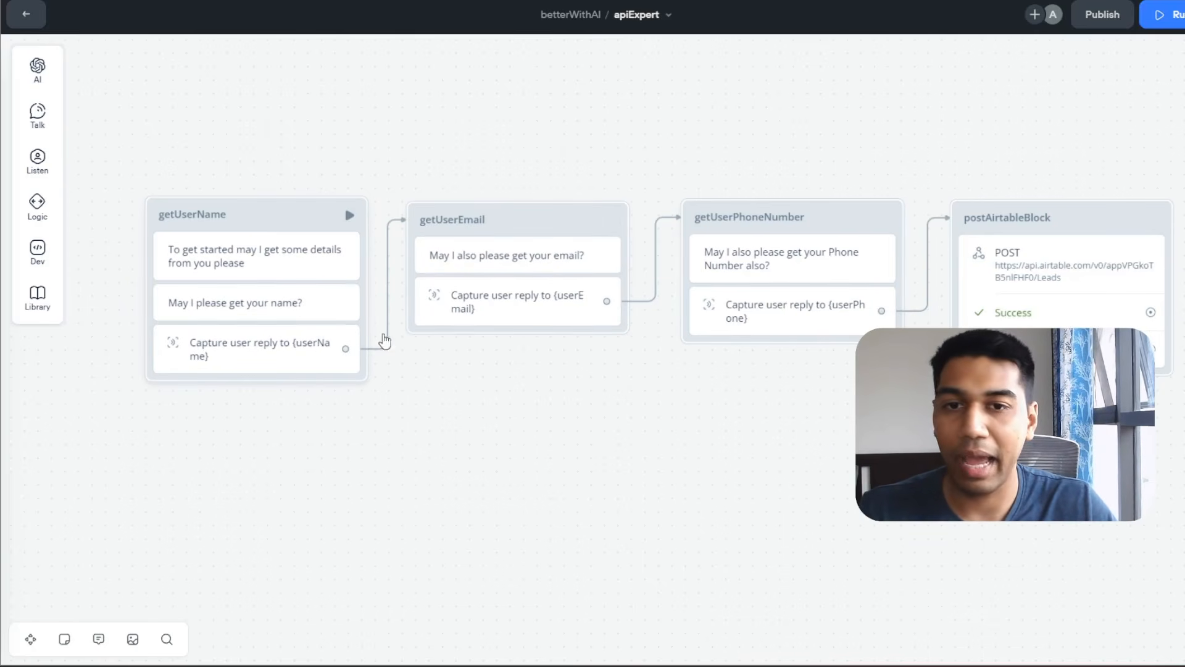
After reviewing the capture step and postAirtableBlock settings, drag a new API block, New Block 8, below the flow.
{"action": "left_click", "coordinate": [333, 352]}
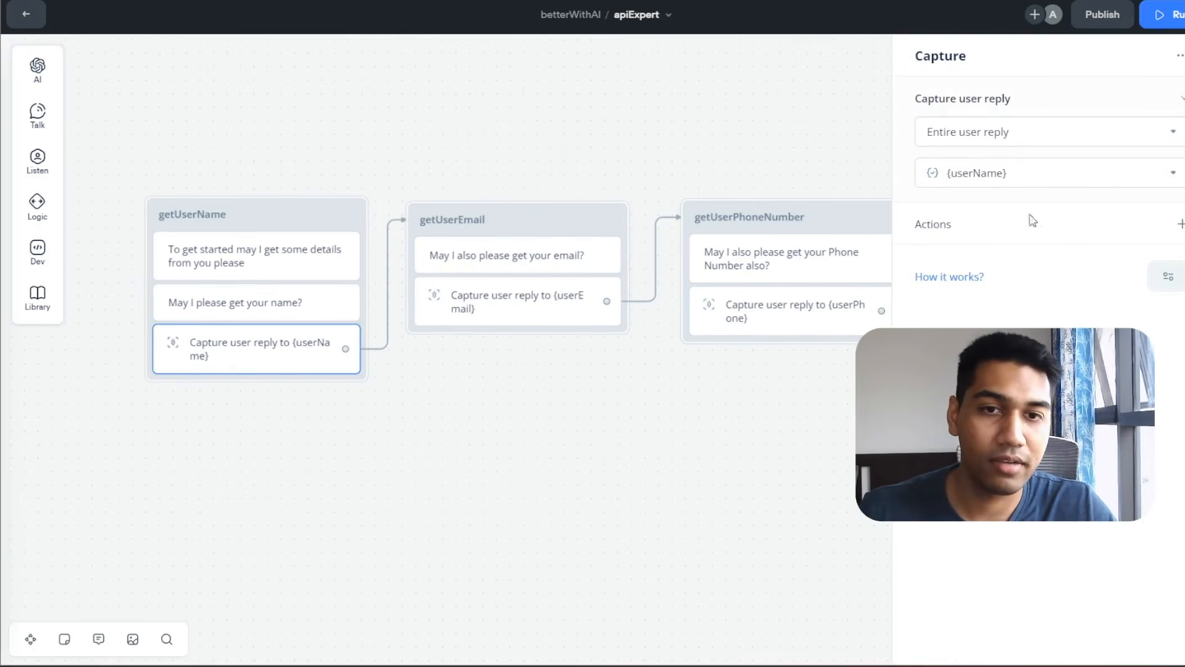
{"action": "left_click", "coordinate": [1017, 173]}
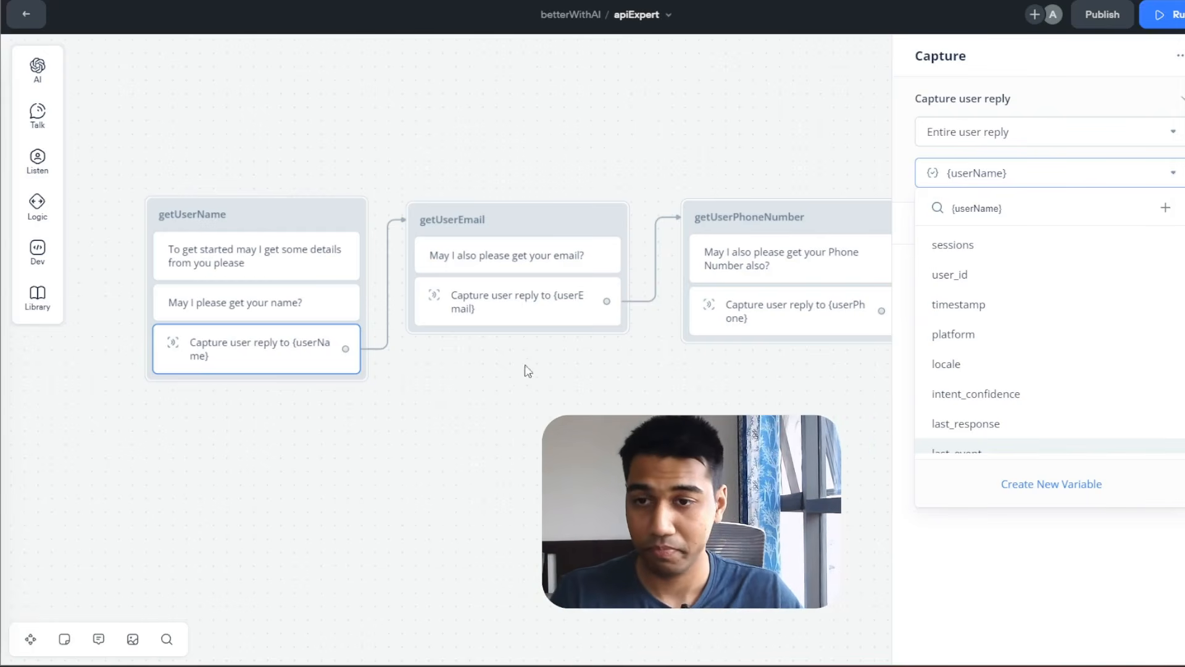
{"action": "left_click", "coordinate": [554, 387]}
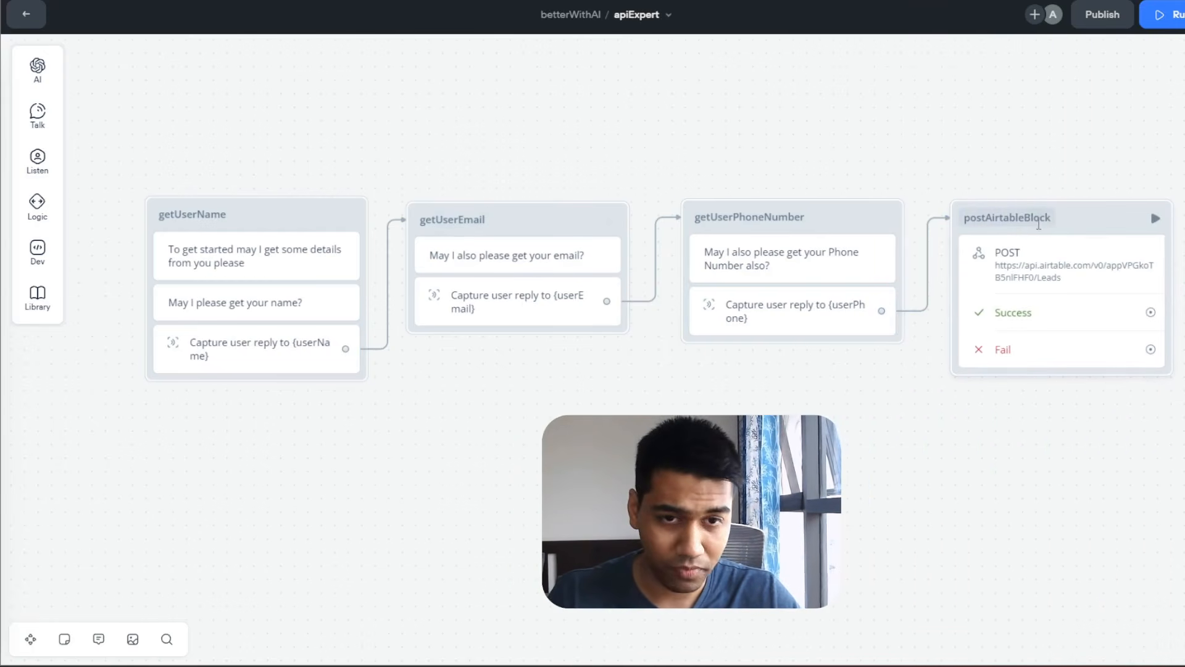
{"action": "left_click", "coordinate": [1043, 267]}
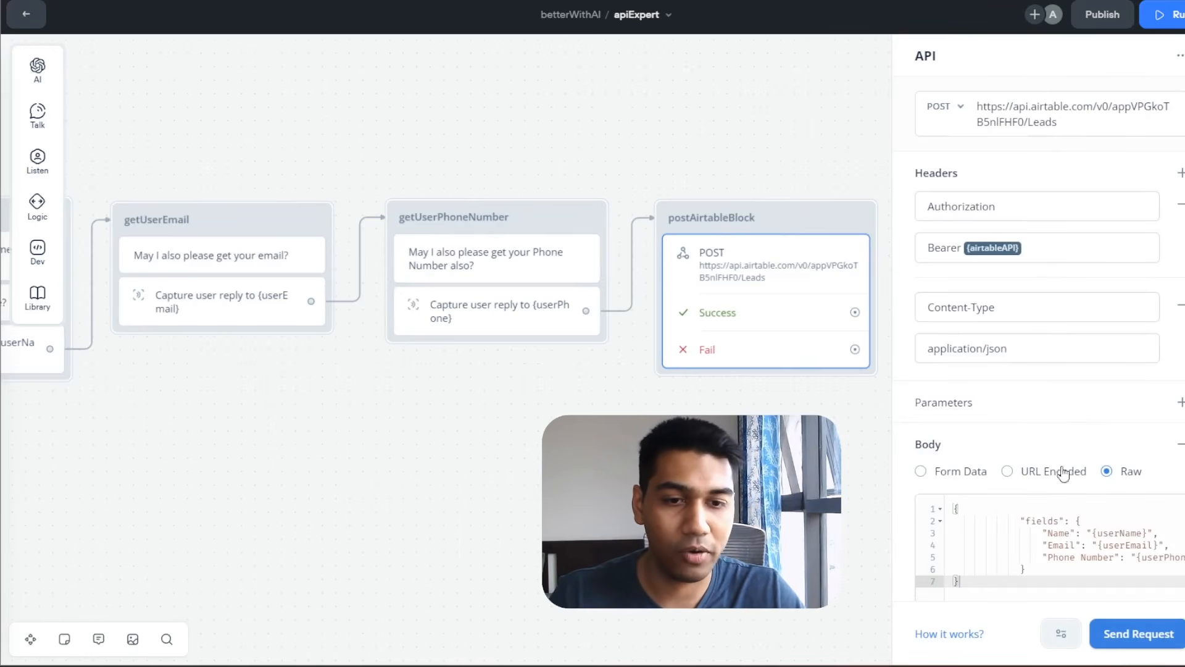
{"action": "scroll", "coordinate": [1101, 484], "scroll_direction": "down", "scroll_amount": 2}
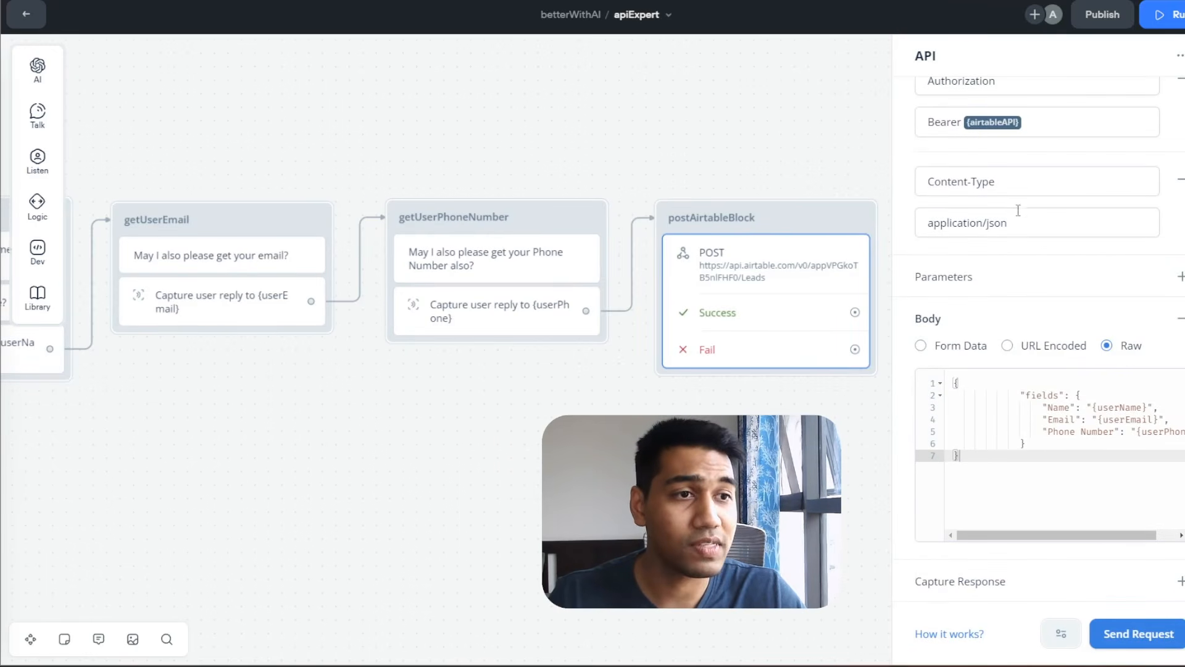
{"action": "scroll", "coordinate": [1013, 193], "scroll_direction": "up", "scroll_amount": 2}
{"action": "left_click", "coordinate": [434, 360]}
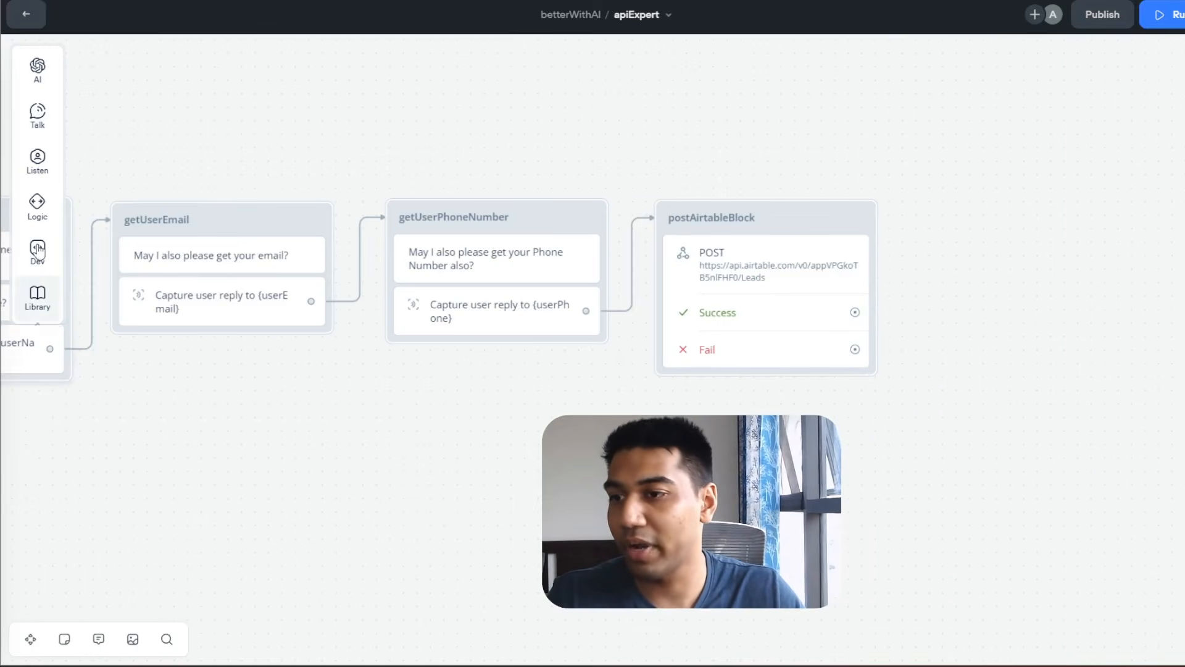
{"action": "mouse_move", "coordinate": [37, 250]}
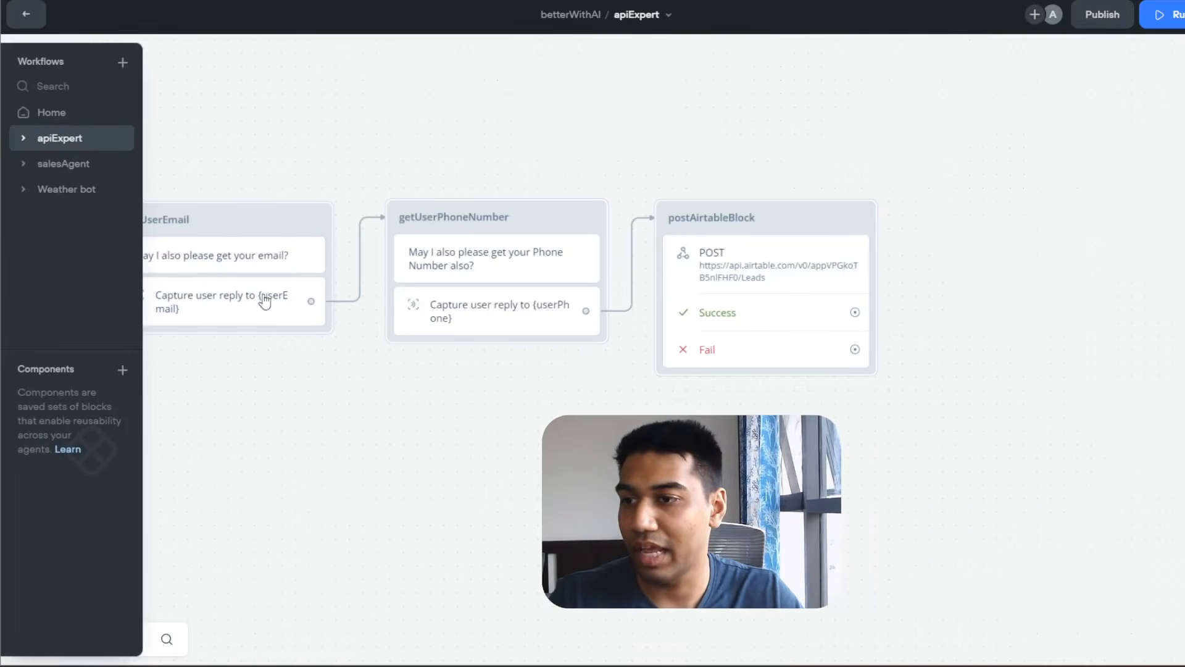
{"action": "left_click_drag", "start_coordinate": [117, 281], "coordinate": [529, 432]}
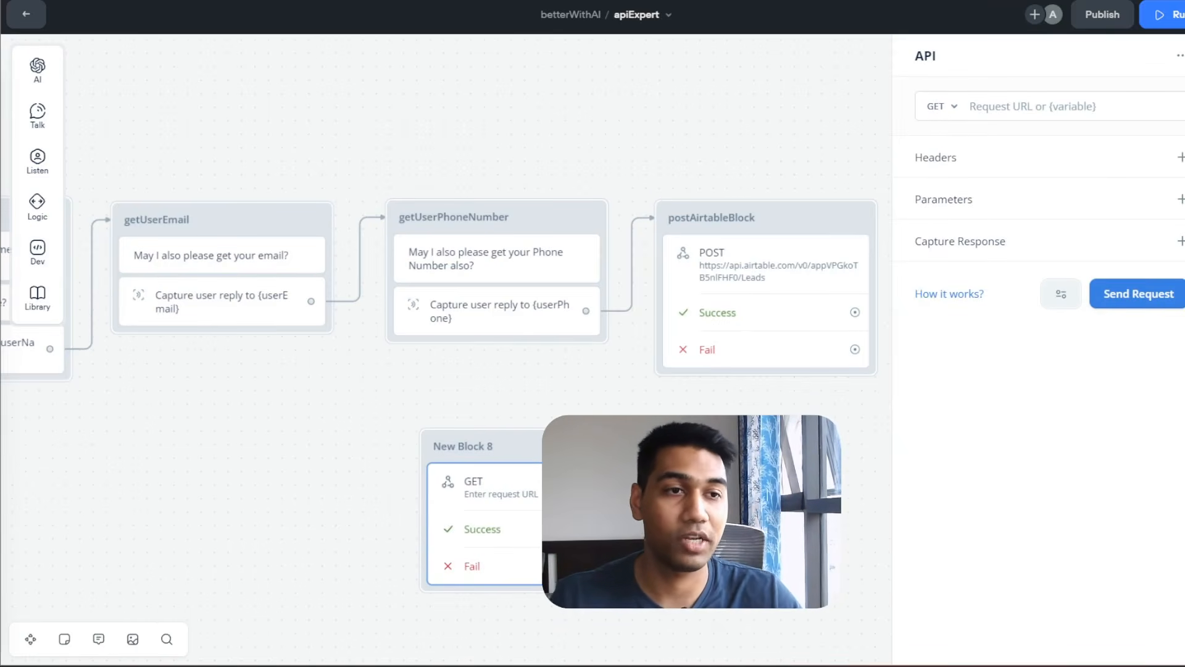
Set New Block 8 to POST and paste in the Airtable Leads URL copied from Postman.
{"action": "left_click", "coordinate": [954, 115]}
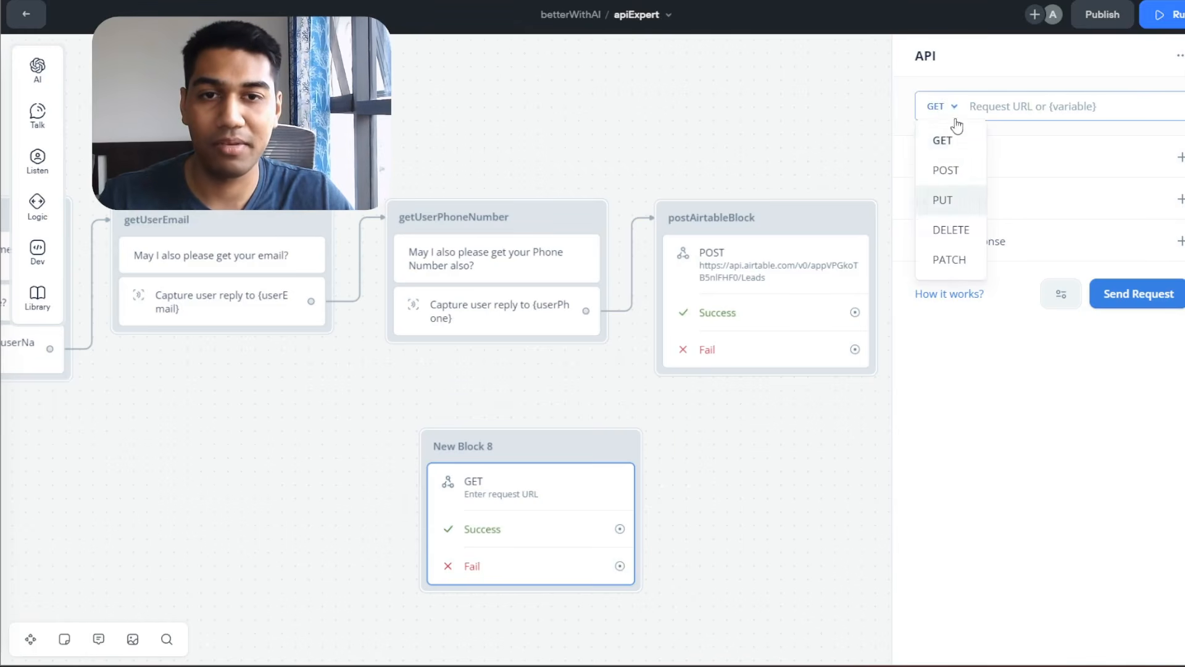
{"action": "left_click", "coordinate": [956, 169]}
{"action": "left_click", "coordinate": [1042, 112]}
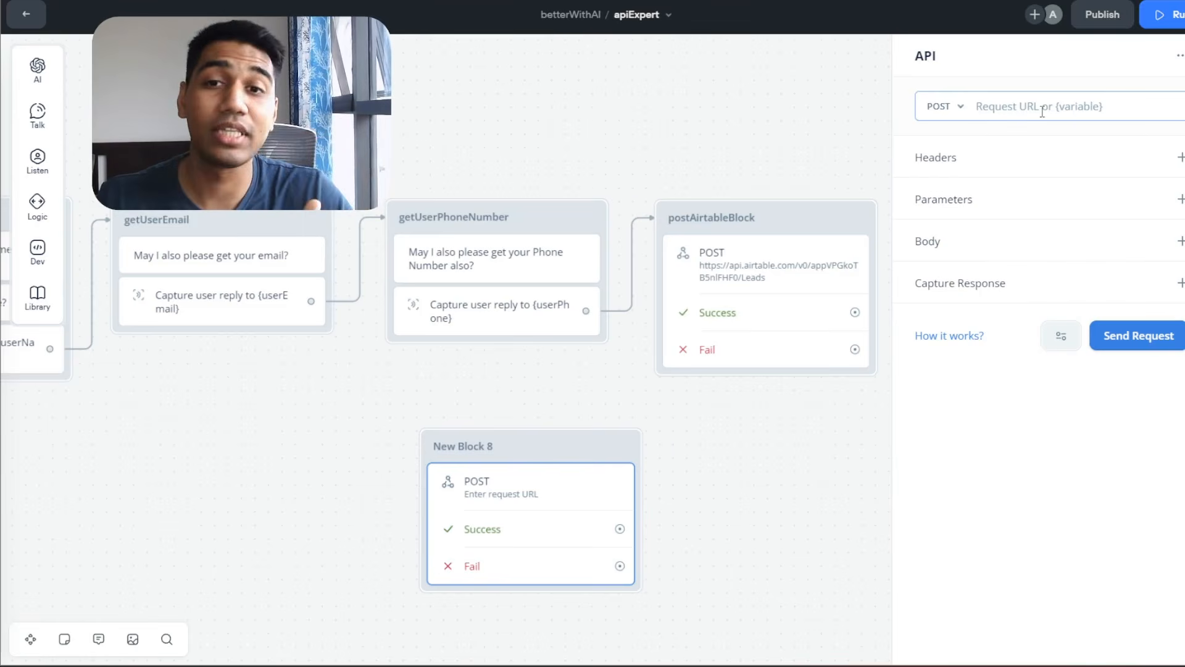
{"action": "key", "text": "alt+Tab"}
{"action": "key", "text": "alt+Tab"}
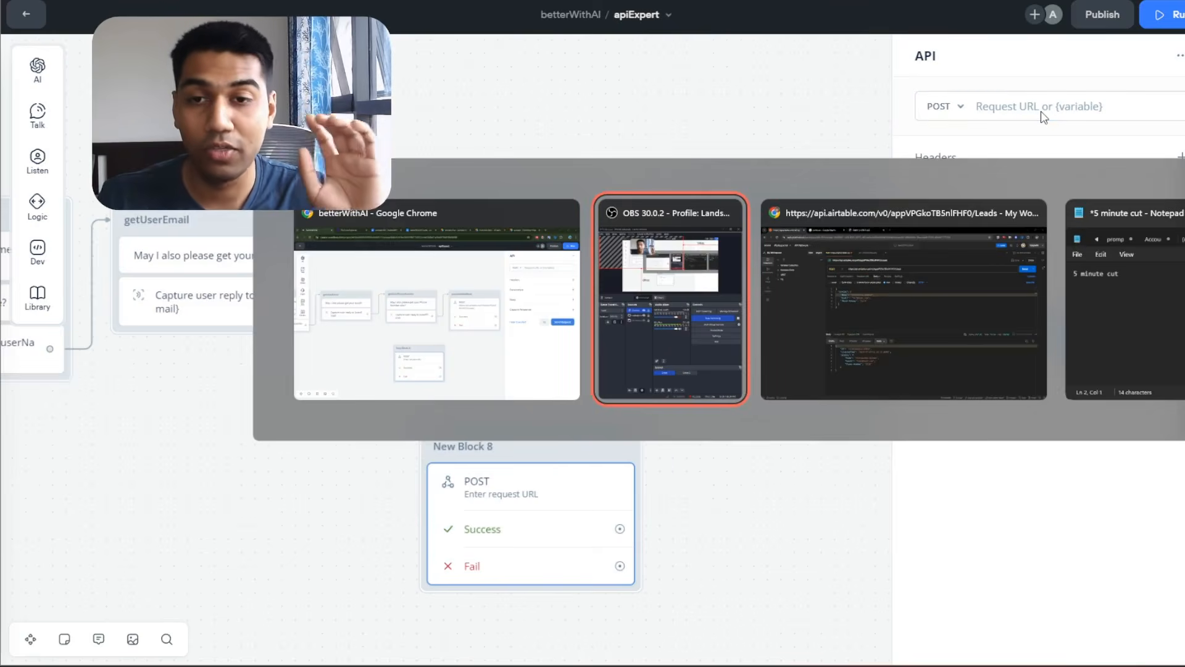
{"action": "key", "text": "ctrl+a"}
{"action": "key", "text": "ctrl+c"}
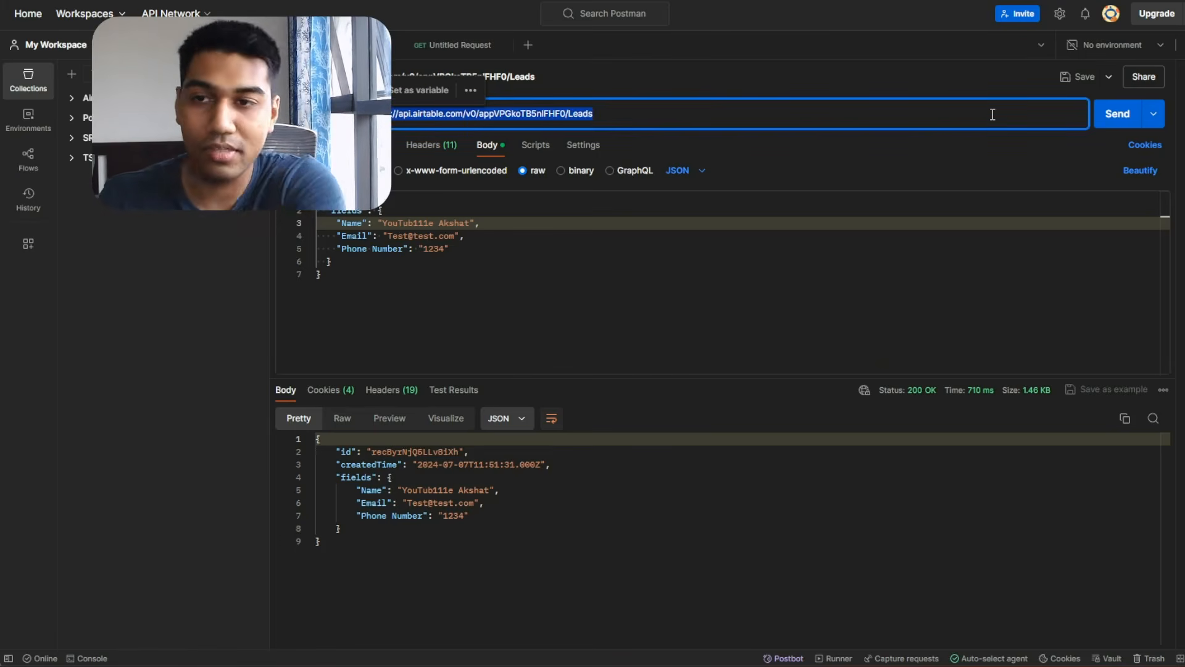
{"action": "key", "text": "alt+Tab"}
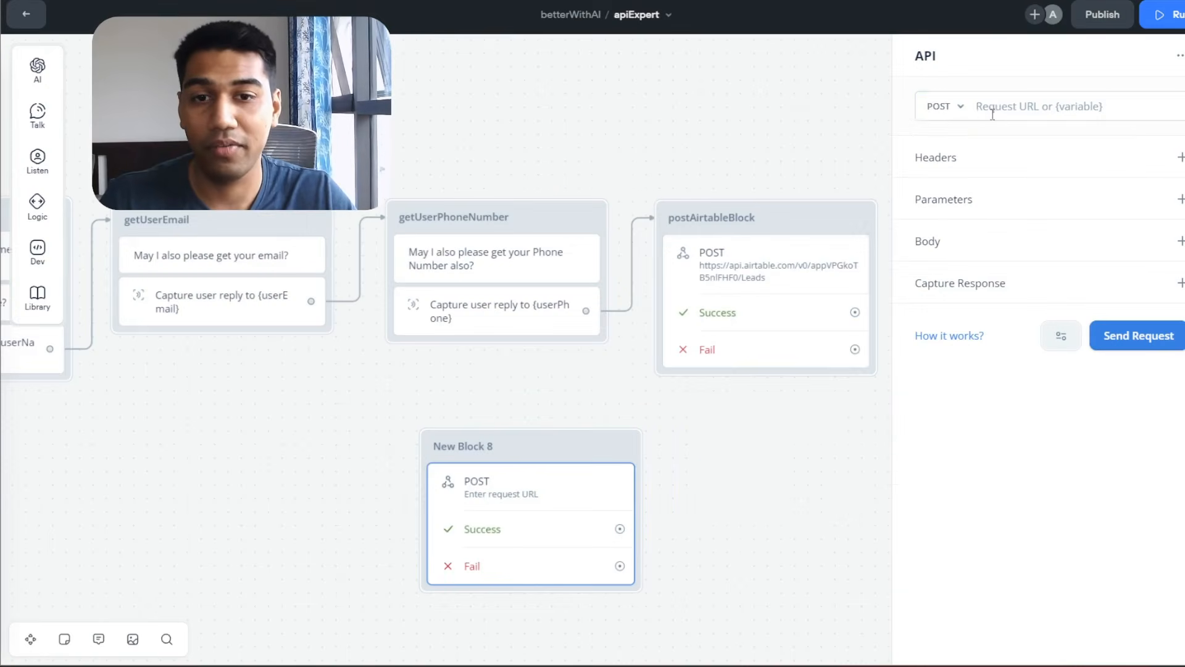
{"action": "left_click", "coordinate": [991, 113]}
{"action": "key", "text": "ctrl+v"}
{"action": "key", "text": "alt+Tab"}
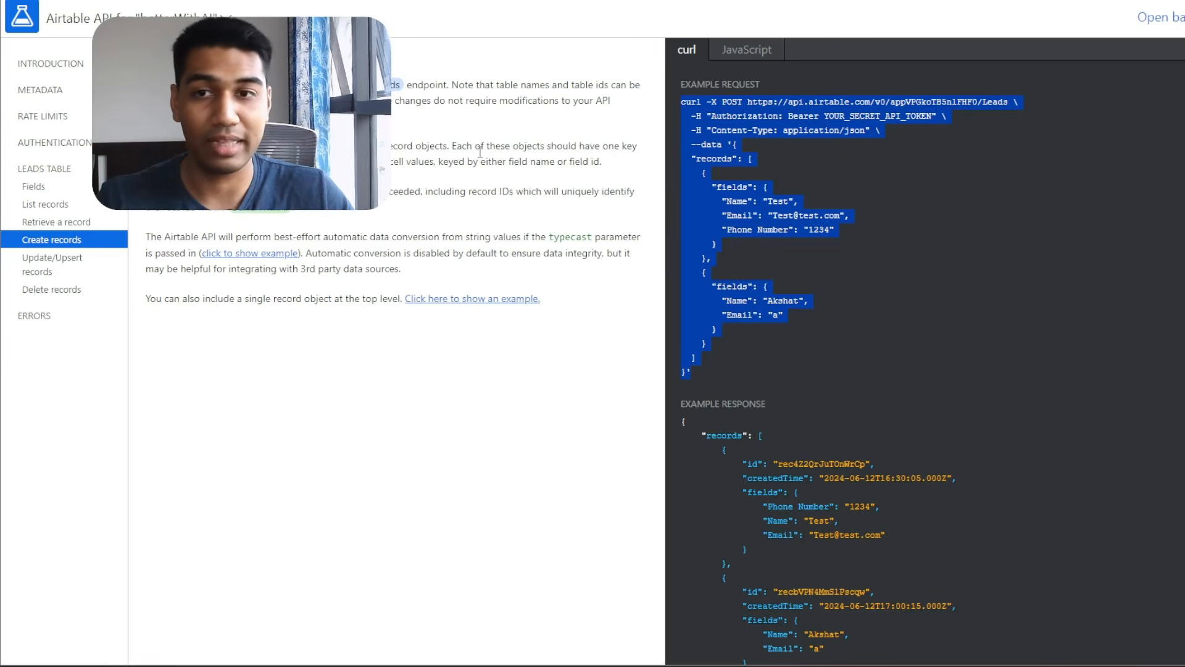
{"action": "key", "text": "alt+Tab"}
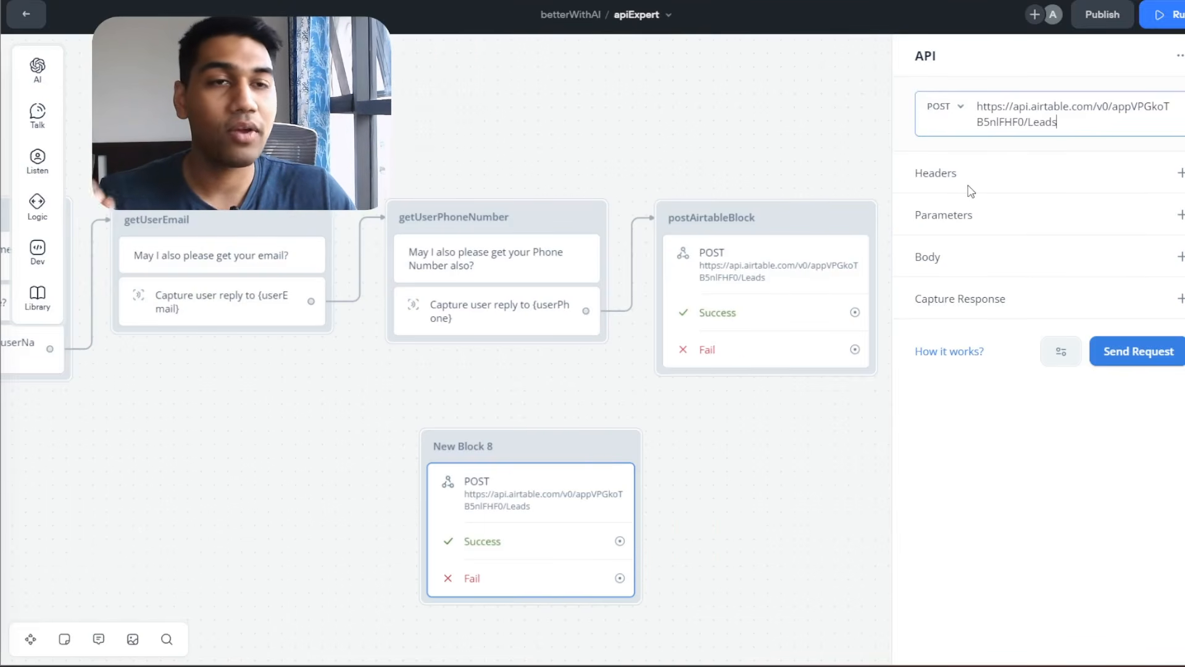
{"action": "key", "text": "alt+Tab"}
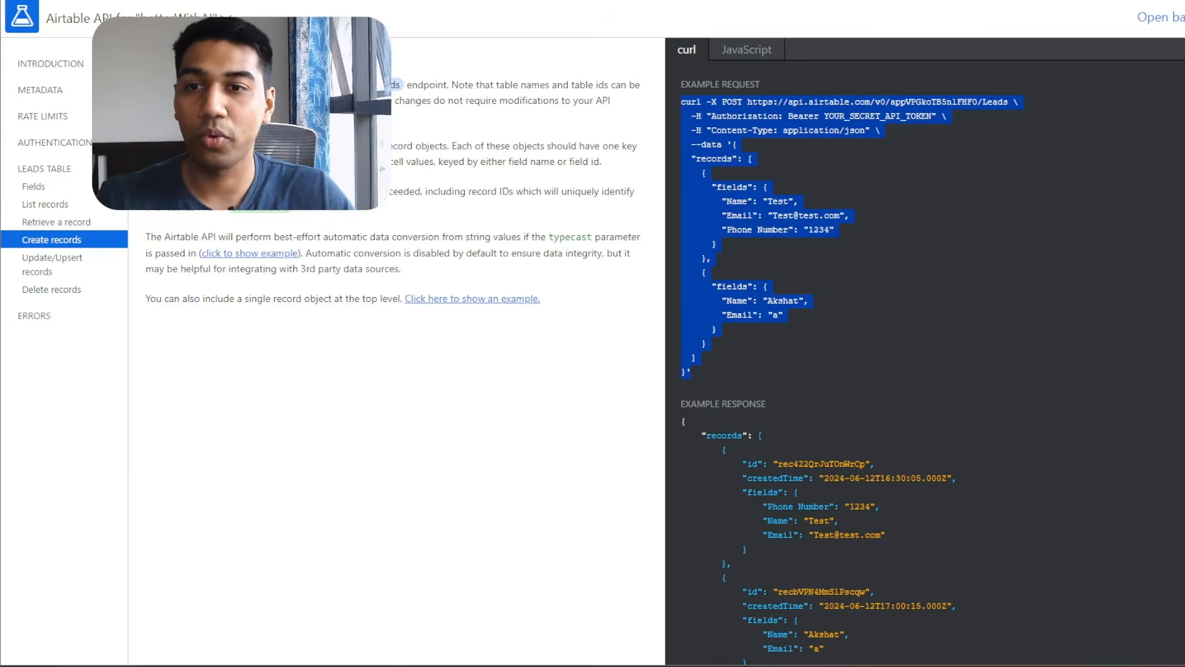
{"action": "left_click", "coordinate": [789, 219]}
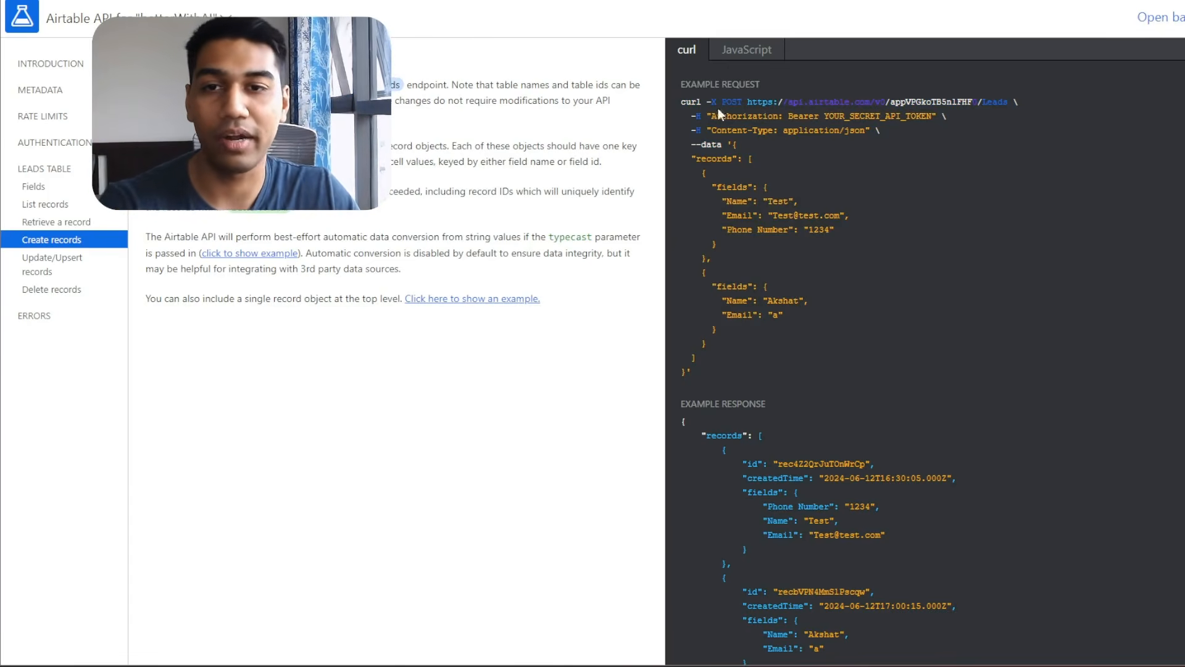
{"action": "double_click", "coordinate": [784, 130]}
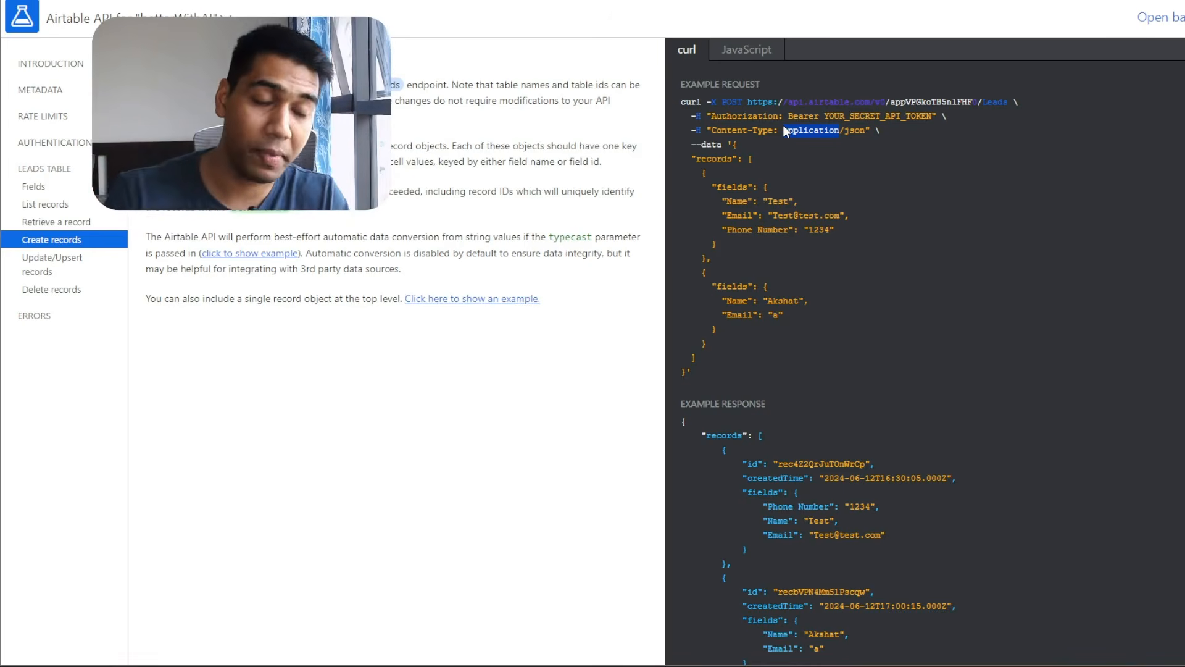
Add an Authorization header with value Bearer {{testToken}}, copied from the Postman request.
{"action": "key", "text": "alt+Tab"}
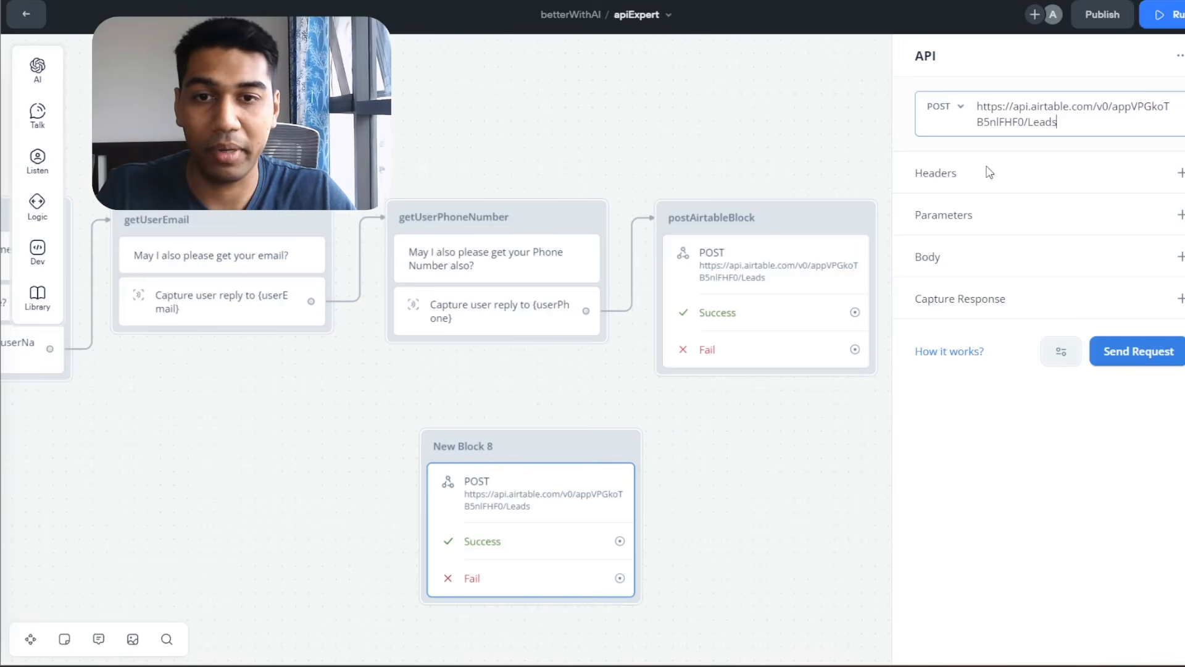
{"action": "key", "text": "alt+Tab"}
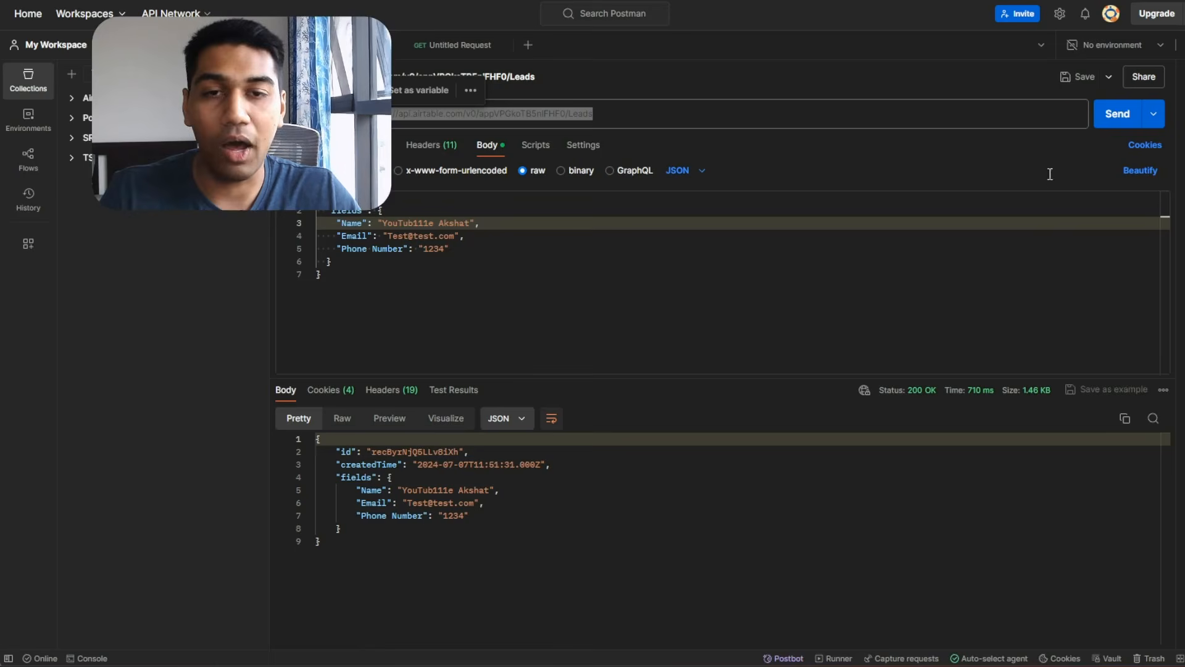
{"action": "left_click", "coordinate": [449, 153]}
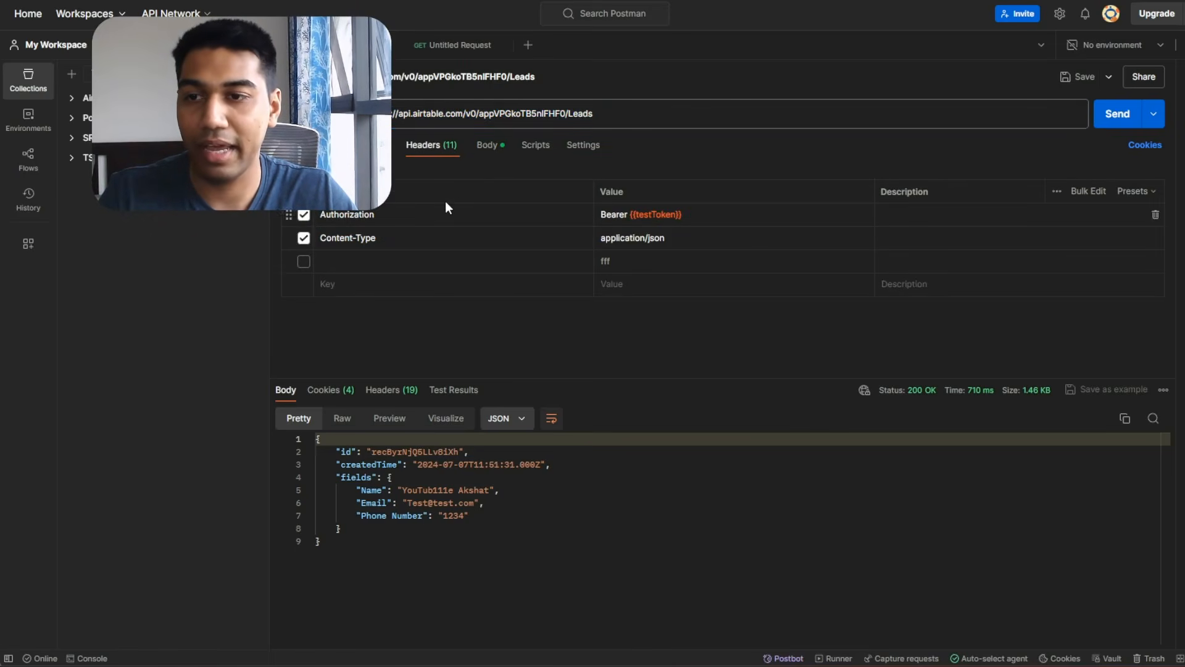
{"action": "key", "text": "alt+Tab"}
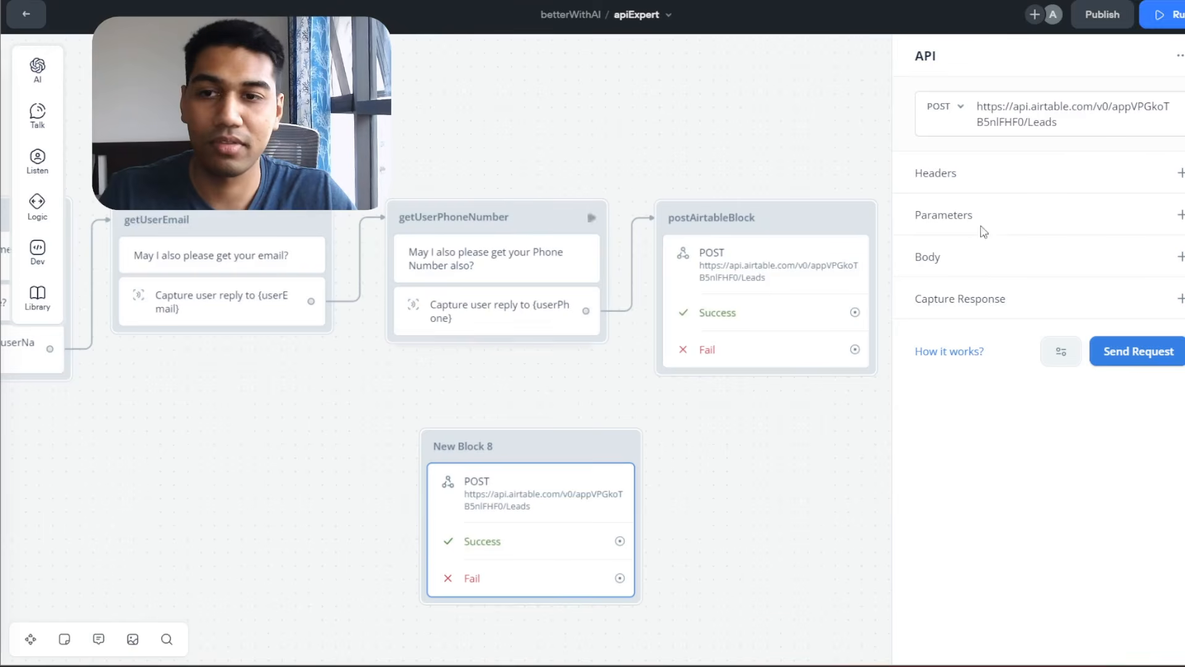
{"action": "left_click", "coordinate": [1180, 173]}
{"action": "left_click", "coordinate": [1043, 213]}
{"action": "type", "text": "Authorization"}
{"action": "left_click", "coordinate": [1043, 247]}
{"action": "key", "text": "alt+Tab"}
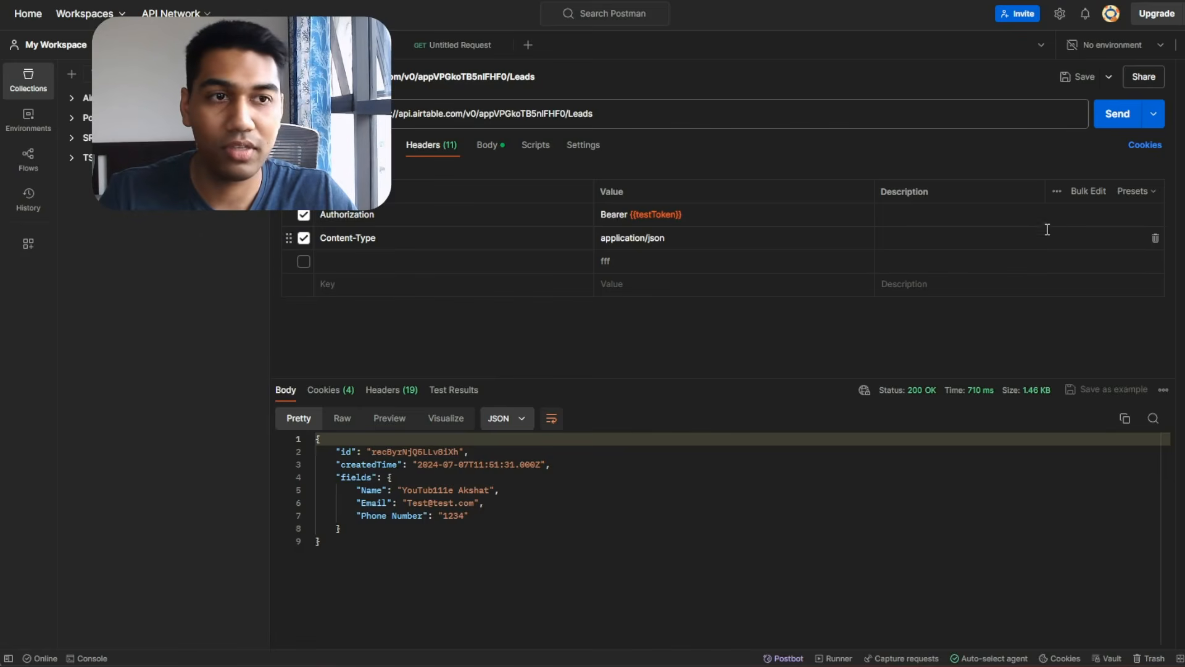
{"action": "triple_click", "coordinate": [746, 221]}
{"action": "key", "text": "ctrl+c"}
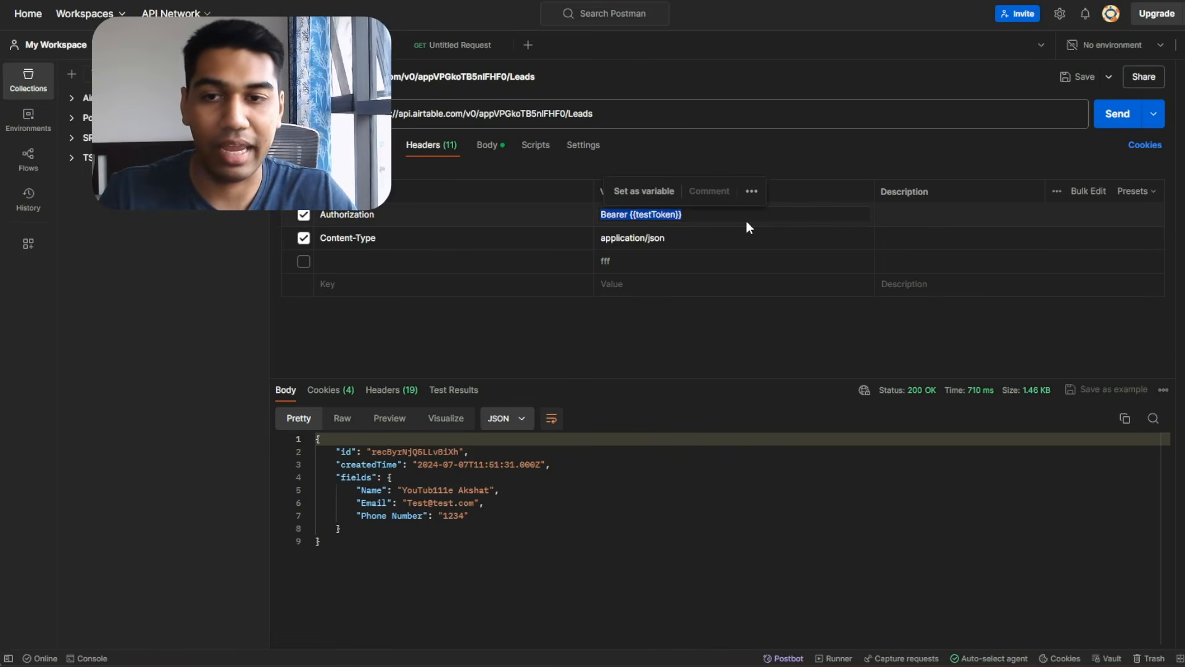
{"action": "key", "text": "alt+Tab"}
{"action": "key", "text": "ctrl+v"}
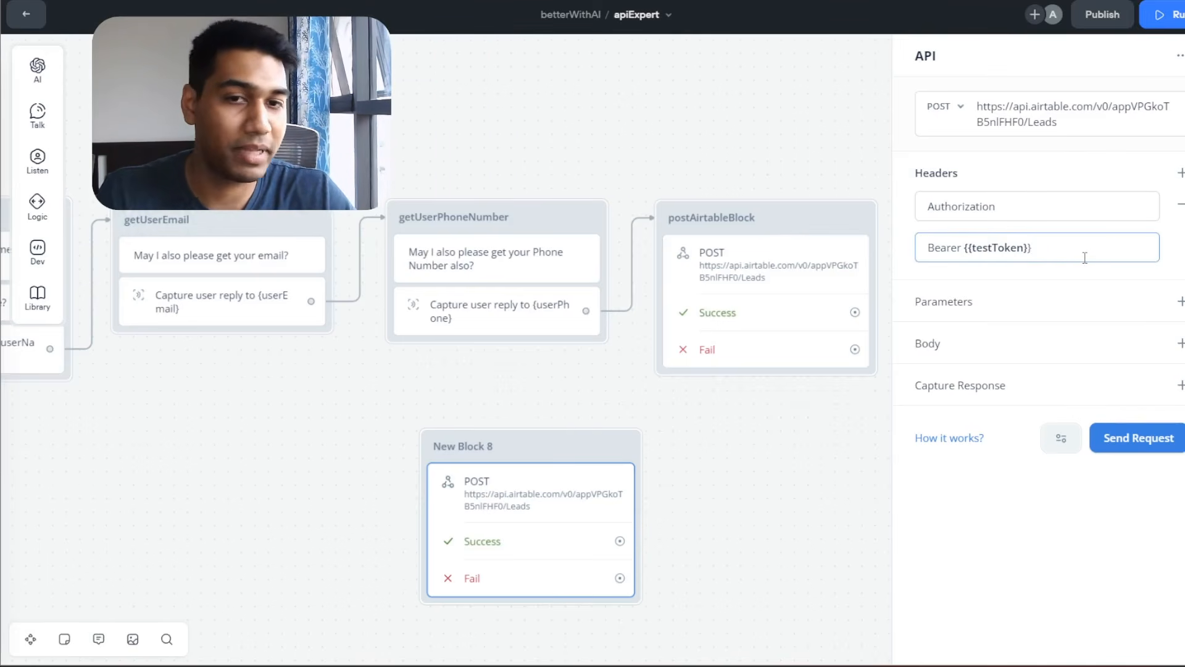
Add a second header, Content-Type set to application/json, copied from Postman.
{"action": "left_click", "coordinate": [1180, 172]}
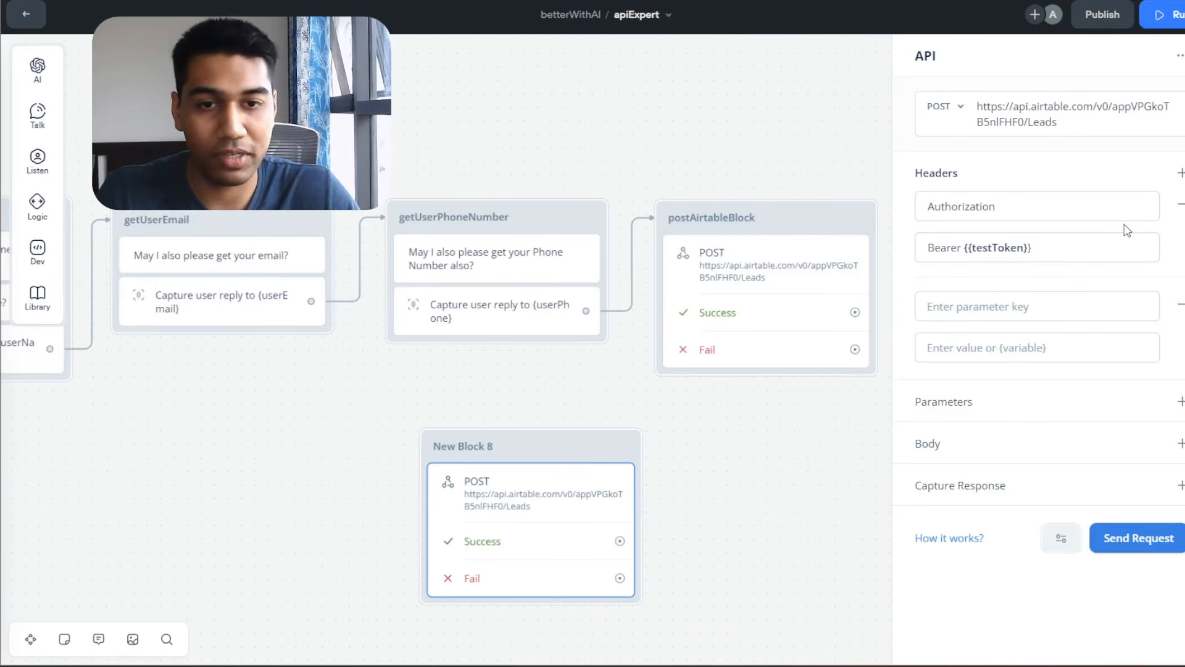
{"action": "left_click", "coordinate": [1180, 303]}
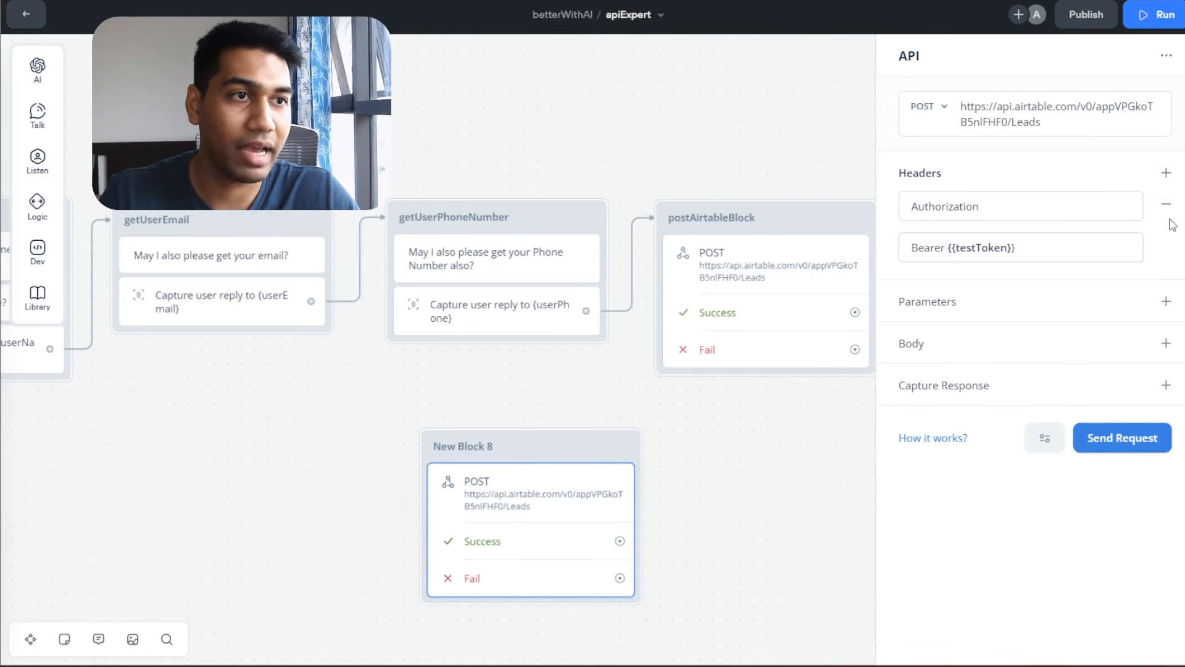
{"action": "key", "text": "alt+Tab"}
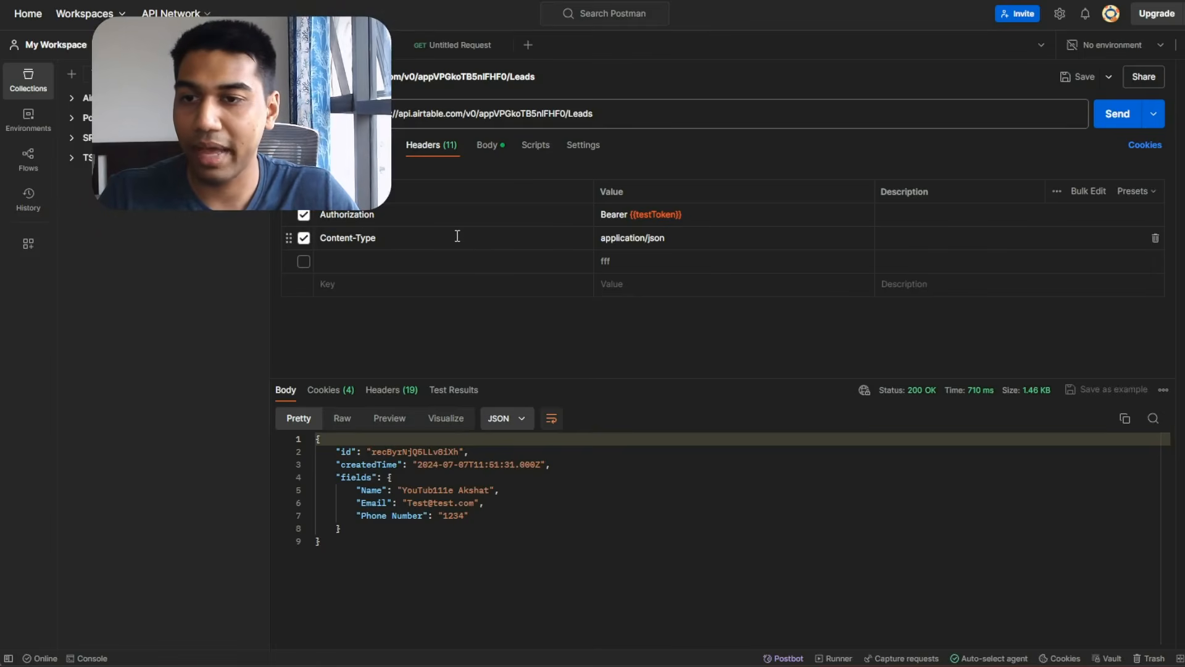
{"action": "key", "text": "ctrl+a"}
{"action": "key", "text": "ctrl+c"}
{"action": "key", "text": "alt+Tab"}
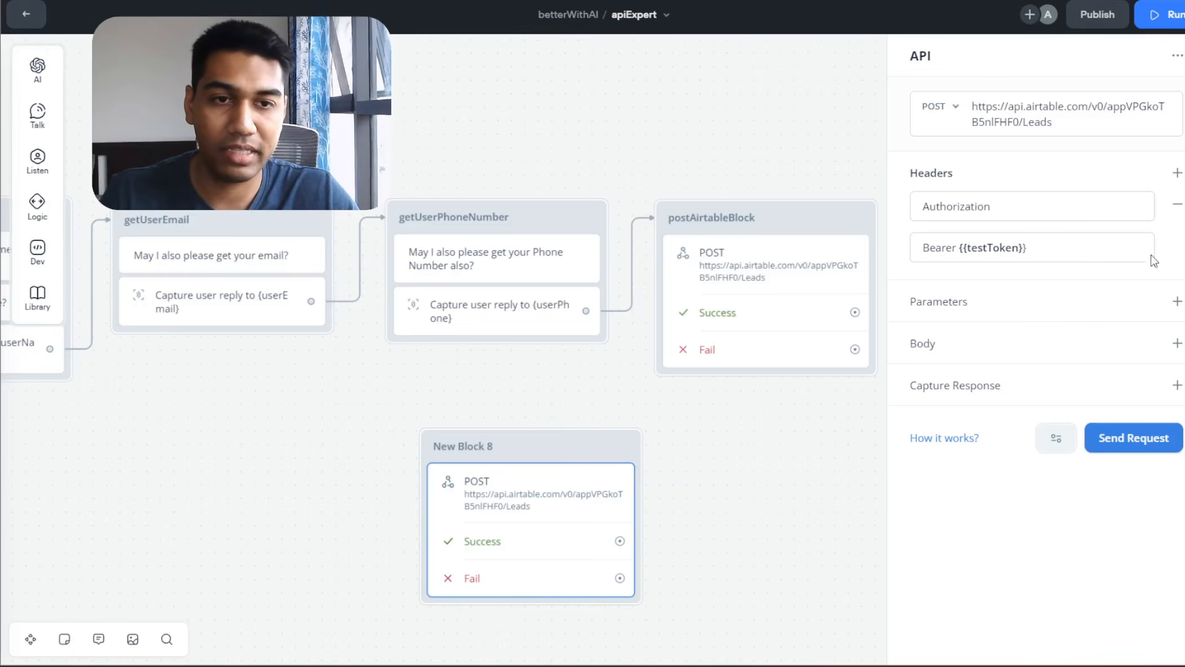
{"action": "left_click", "coordinate": [1177, 174]}
{"action": "left_click", "coordinate": [1032, 305]}
{"action": "key", "text": "ctrl+v"}
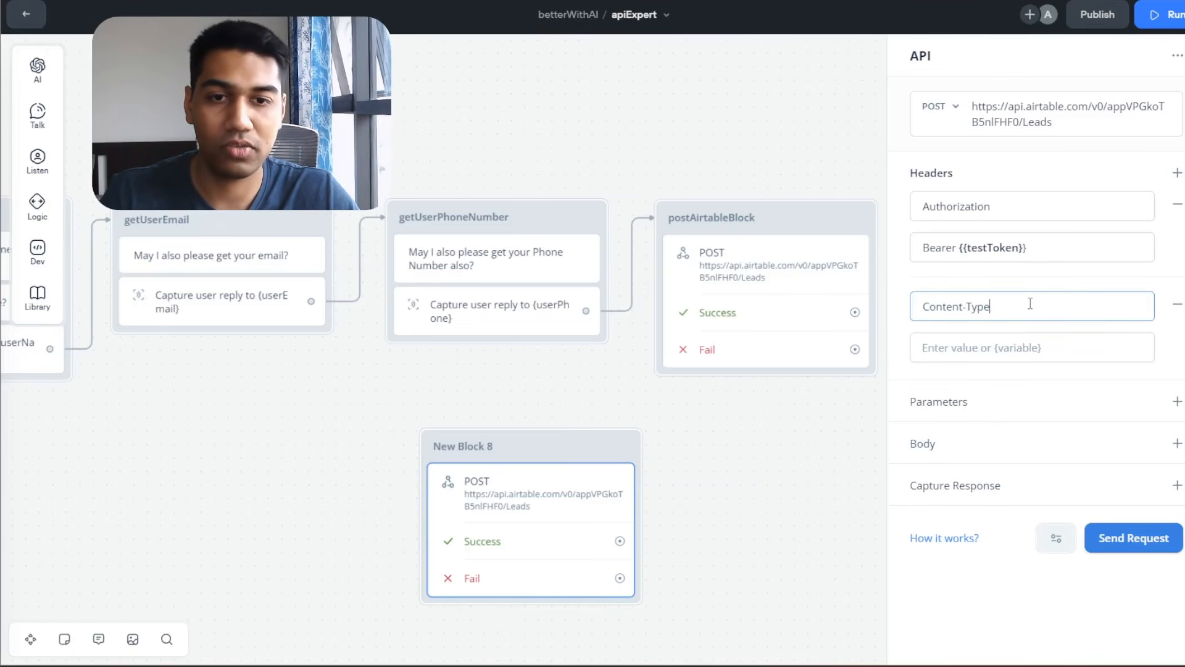
{"action": "key", "text": "alt+Tab"}
{"action": "key", "text": "ctrl+a"}
{"action": "key", "text": "ctrl+c"}
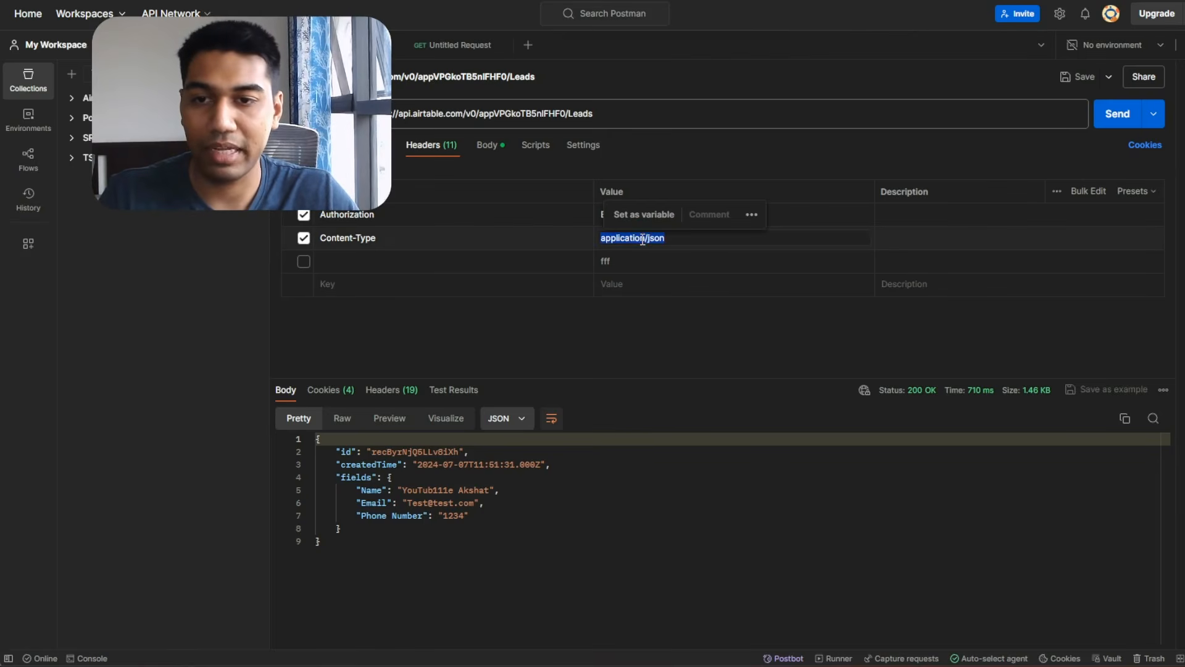
{"action": "key", "text": "alt+Tab"}
{"action": "left_click", "coordinate": [1015, 355]}
{"action": "key", "text": "ctrl+v"}
{"action": "left_click", "coordinate": [1039, 376]}
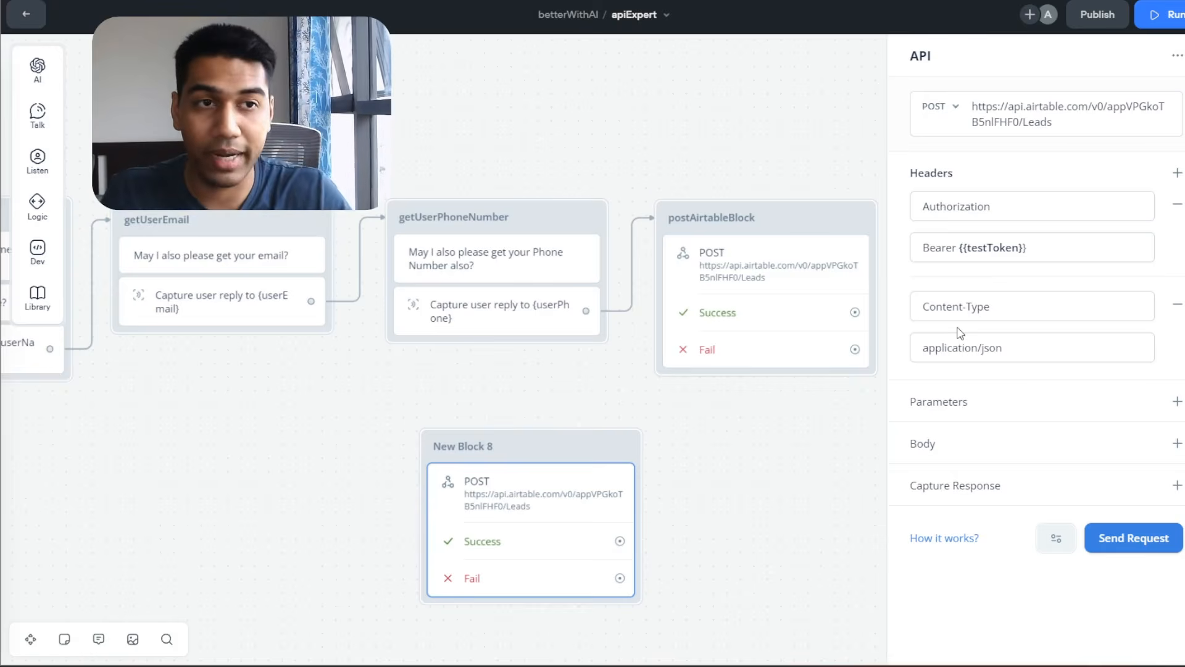
Review the Postman request's params, headers and JSON body against the Voiceflow block.
{"action": "key", "text": "alt+Tab"}
{"action": "left_click", "coordinate": [296, 145]}
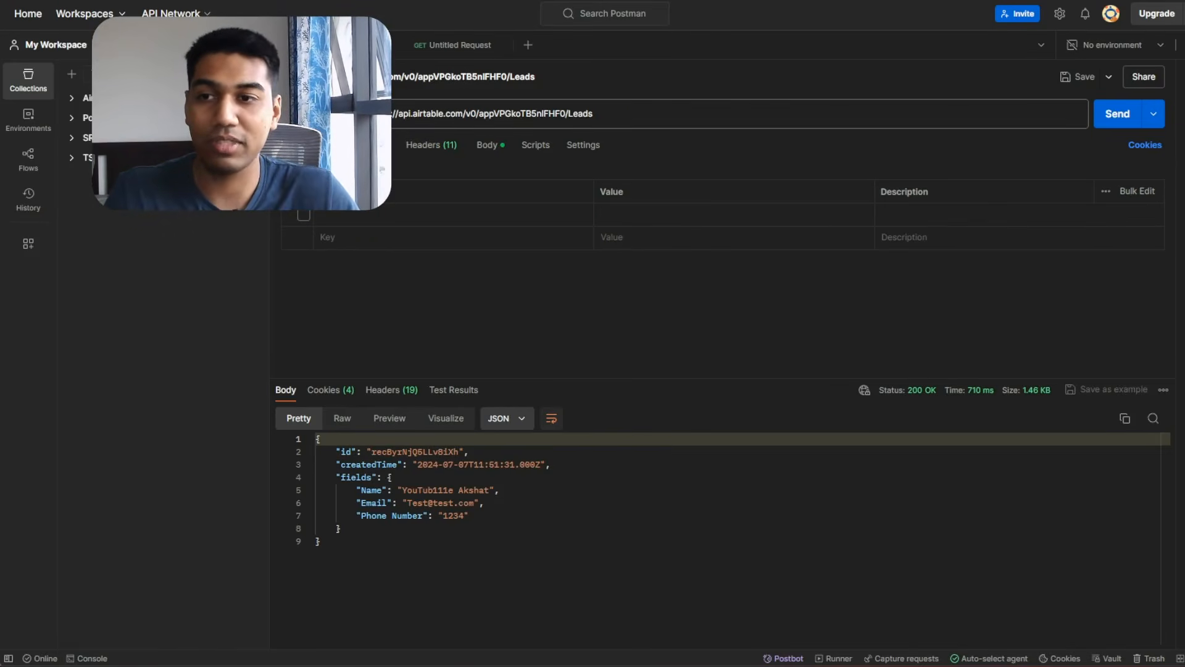
{"action": "left_click", "coordinate": [445, 147]}
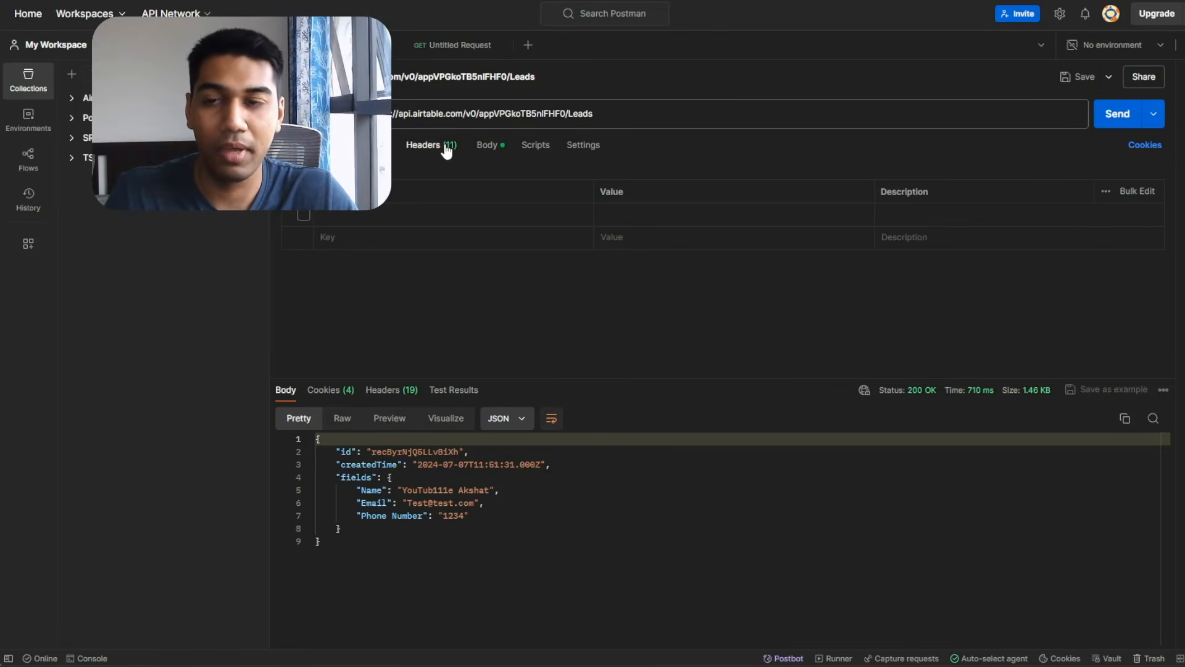
{"action": "left_click", "coordinate": [487, 147]}
{"action": "key", "text": "alt+Tab"}
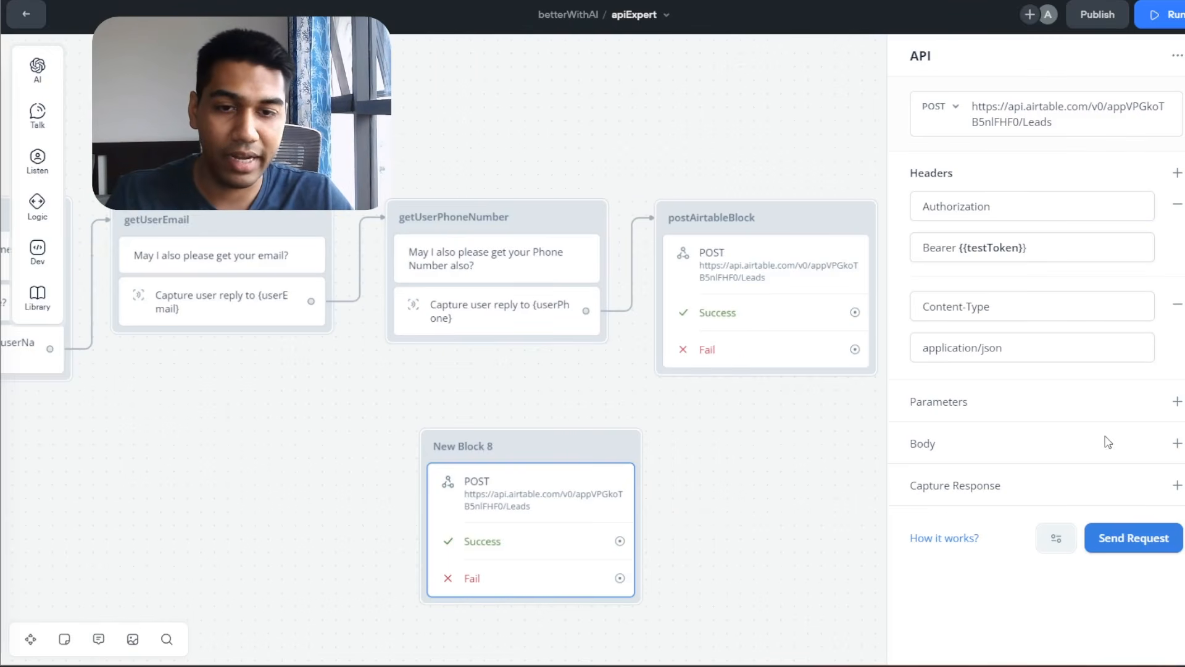
Give New Block 8 a raw body holding the Postman JSON fields object with Name, Email and Phone Number.
{"action": "left_click", "coordinate": [1177, 443]}
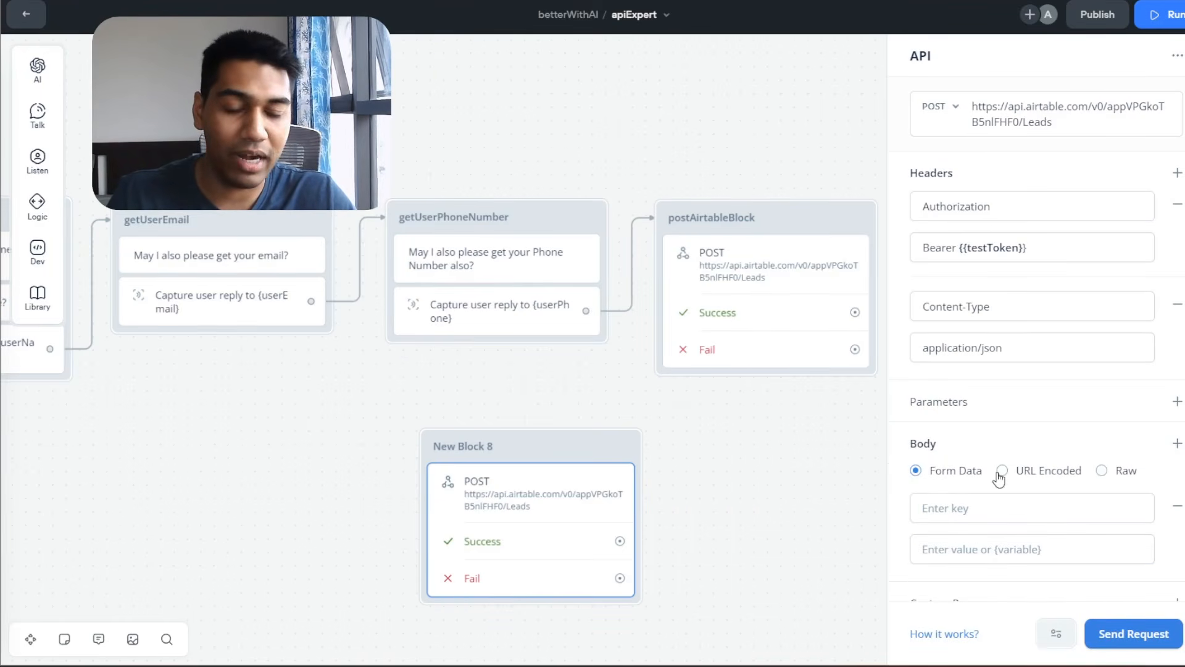
{"action": "scroll", "coordinate": [987, 457], "scroll_direction": "down", "scroll_amount": 1}
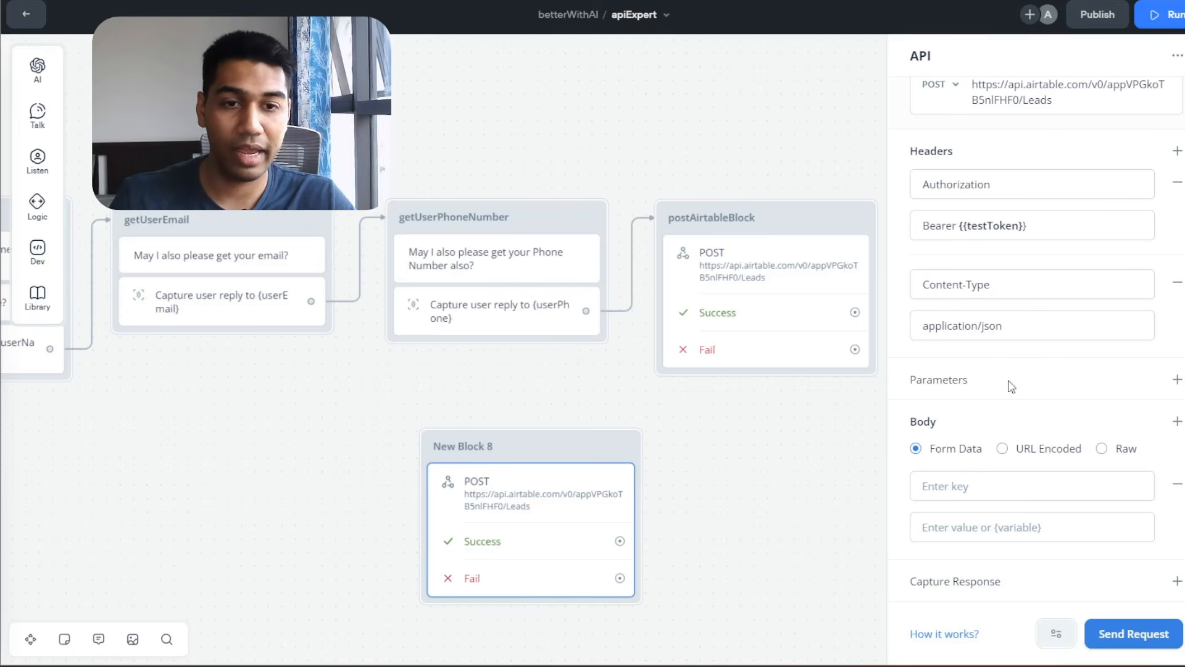
{"action": "left_click", "coordinate": [1105, 450]}
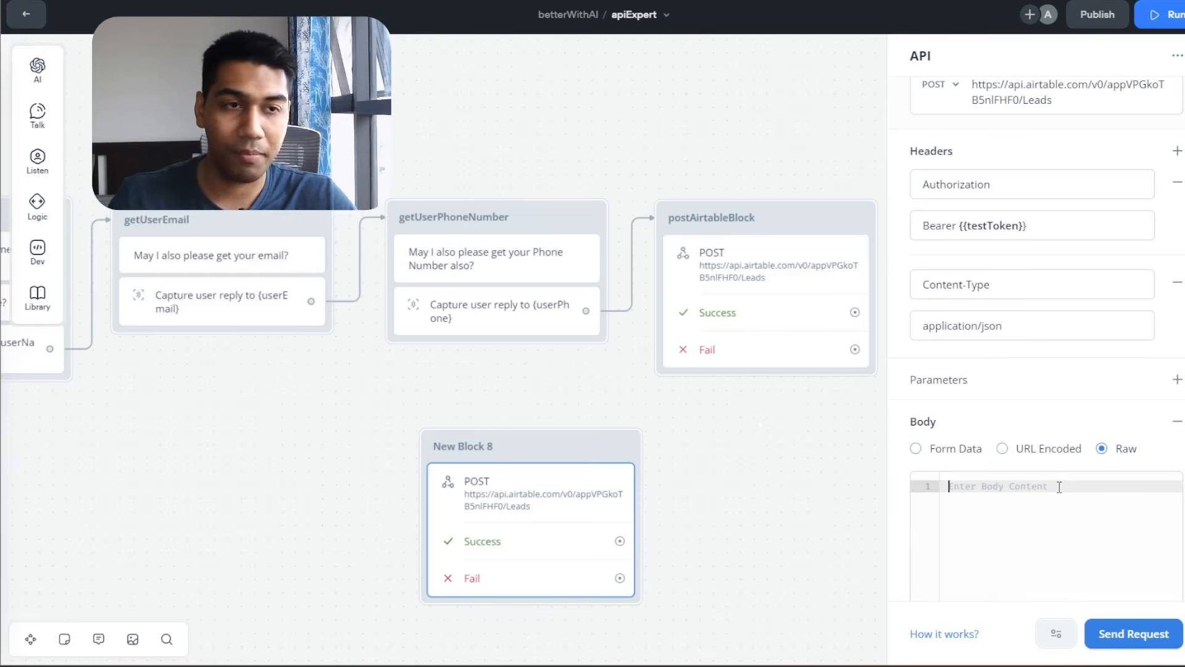
{"action": "key", "text": "ctrl+v"}
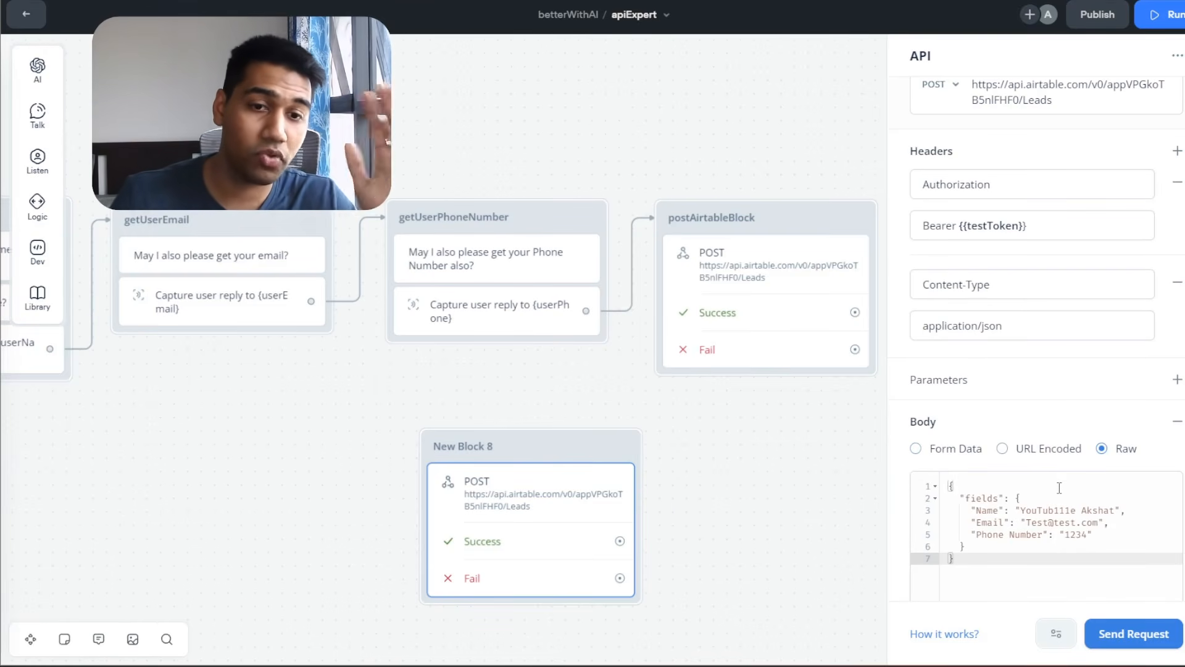
{"action": "scroll", "coordinate": [1059, 487], "scroll_direction": "down", "scroll_amount": 2}
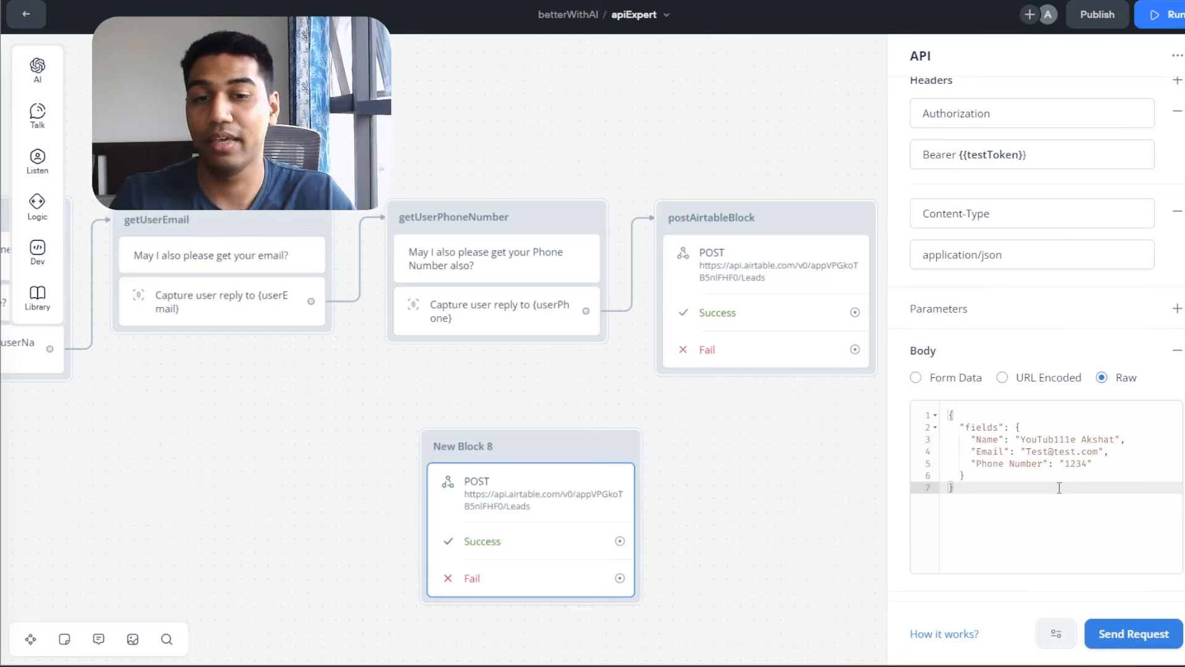
{"action": "left_click_drag", "start_coordinate": [395, 85], "coordinate": [593, 93]}
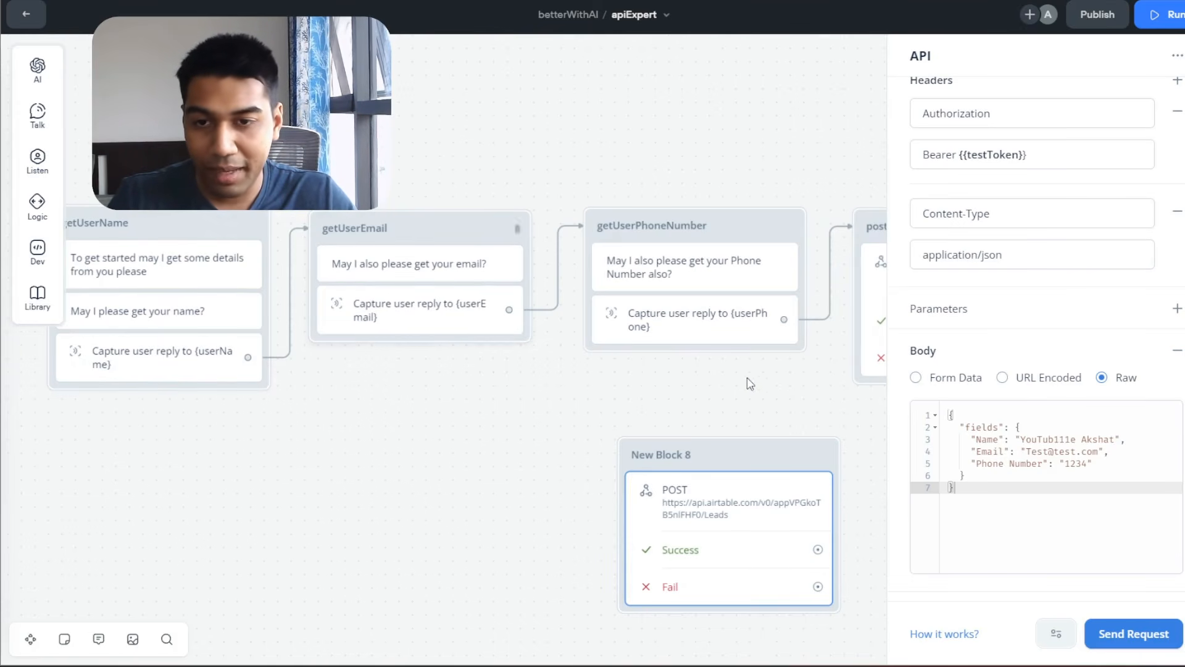
Replace the sample Name value in the JSON body with {userName}.
{"action": "left_click", "coordinate": [1115, 439]}
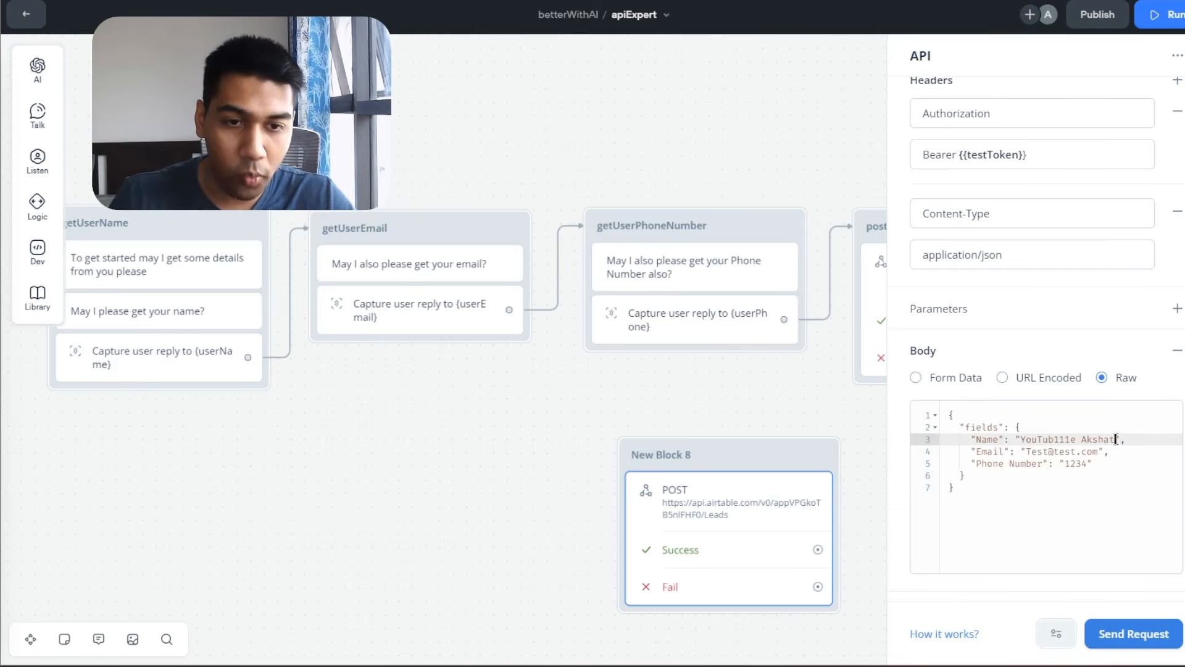
{"action": "left_click_drag", "start_coordinate": [1115, 439], "coordinate": [1021, 439]}
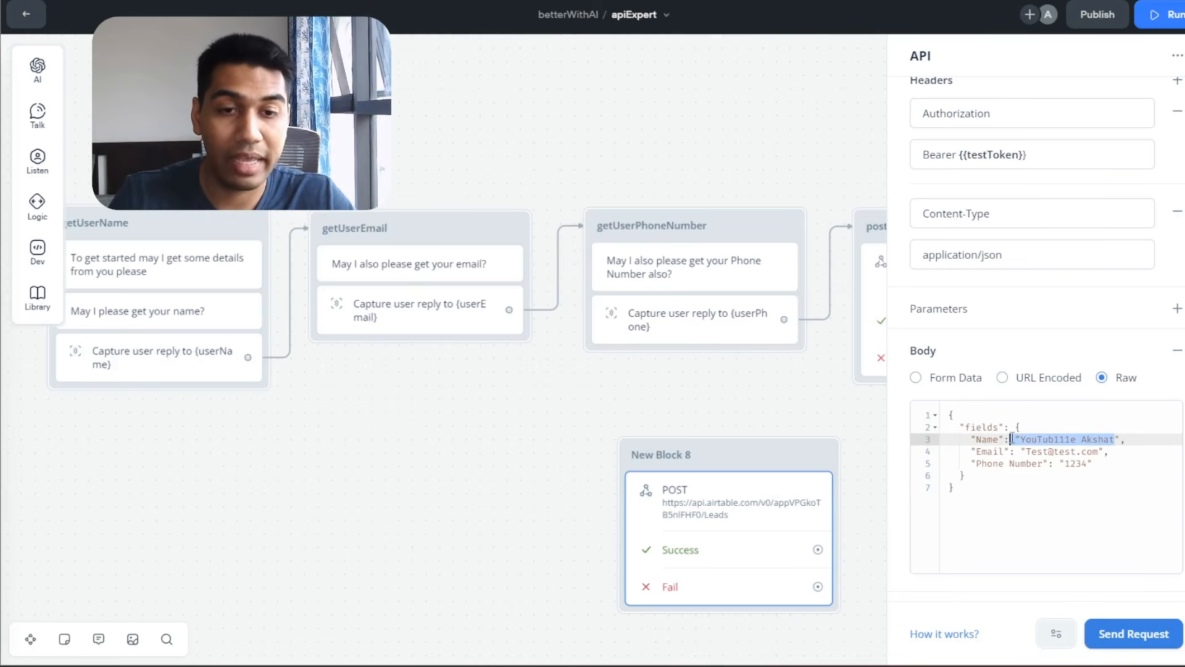
{"action": "key", "text": "BackSpace"}
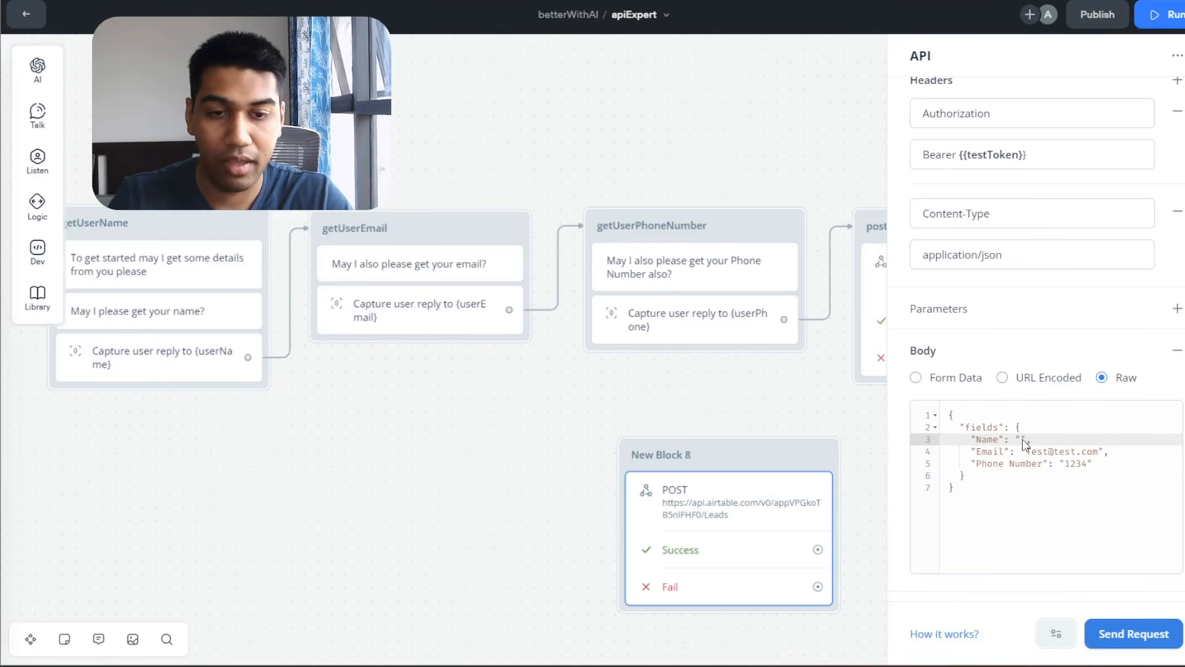
{"action": "type", "text": "{}"}
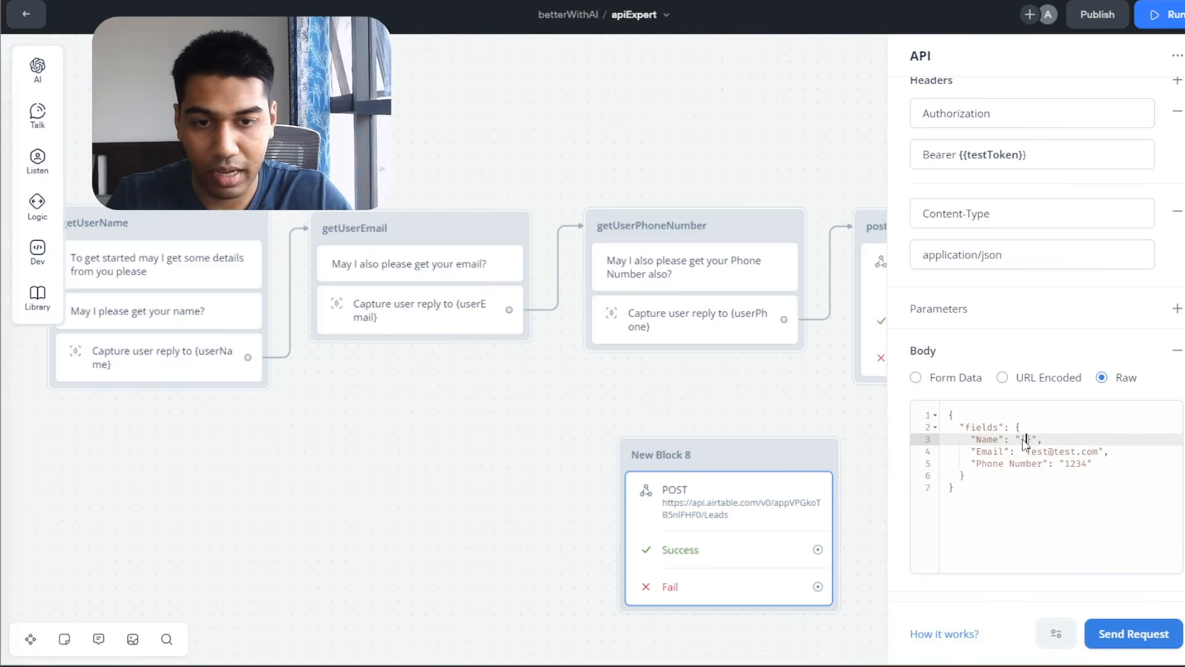
{"action": "type", "text": "user"}
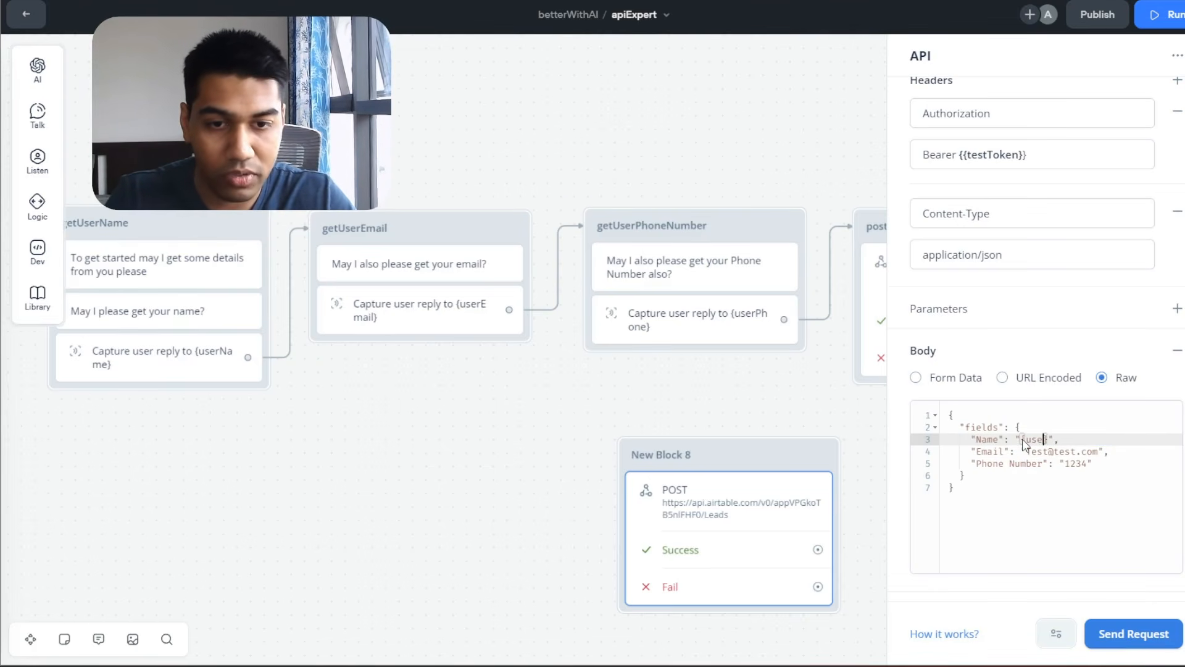
{"action": "key", "text": "BackSpace"}
{"action": "key", "text": "BackSpace"}
{"action": "key", "text": "BackSpace"}
{"action": "key", "text": "BackSpace"}
{"action": "key", "text": "Delete"}
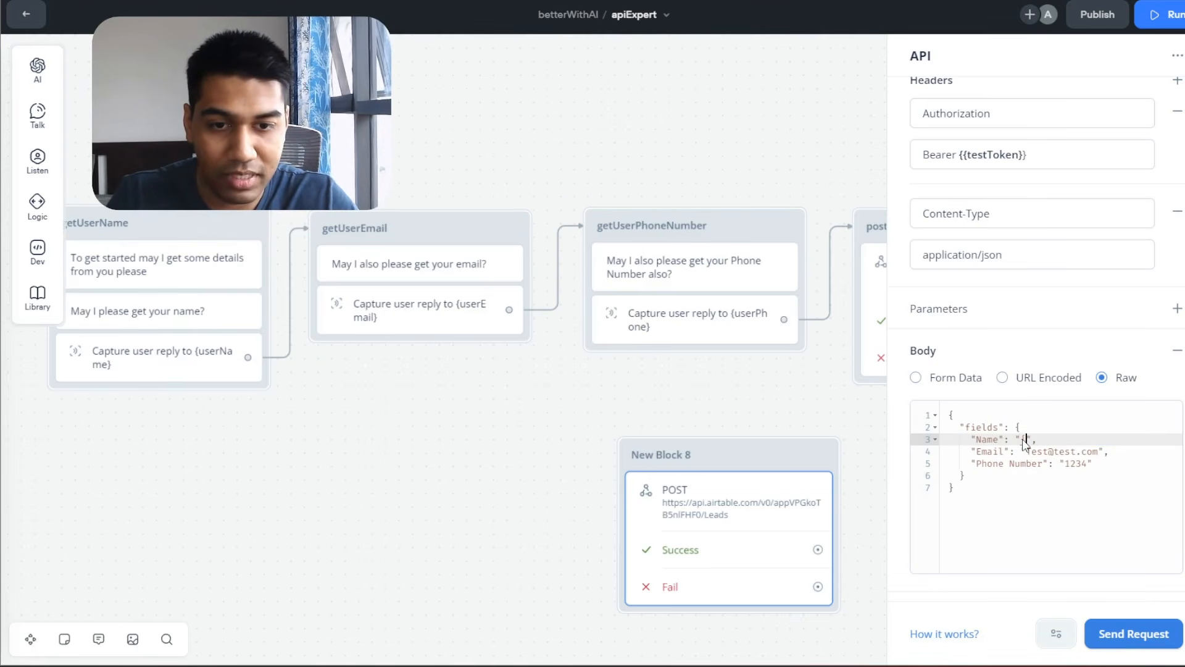
{"action": "type", "text": "us"}
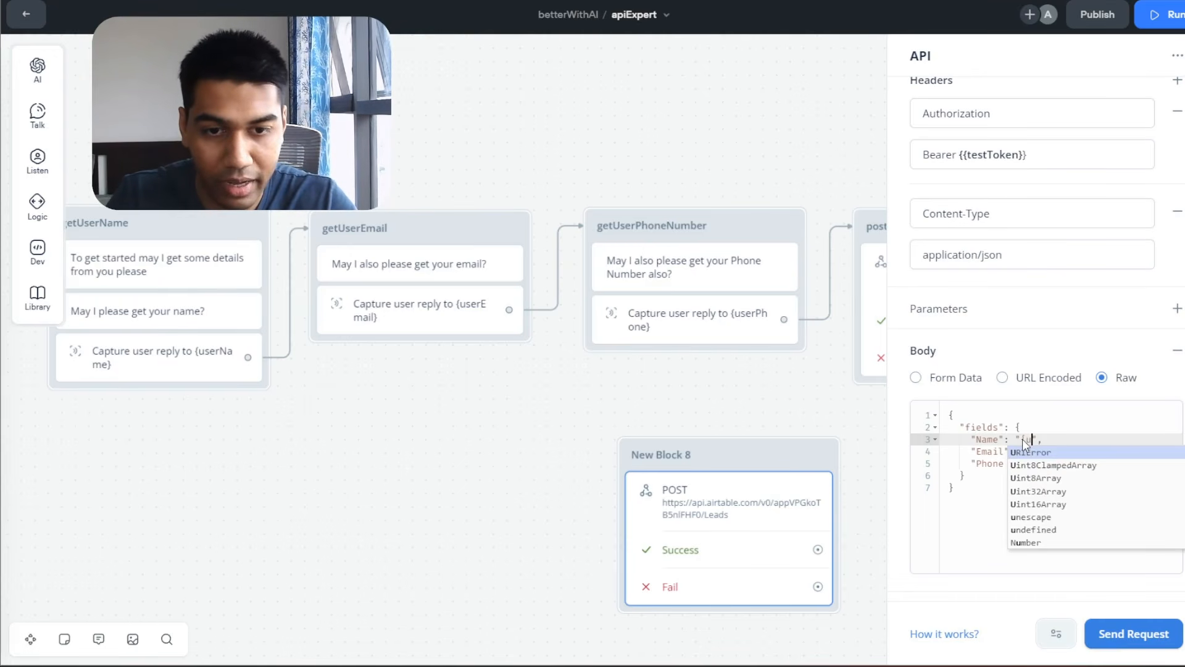
{"action": "type", "text": "erNam"}
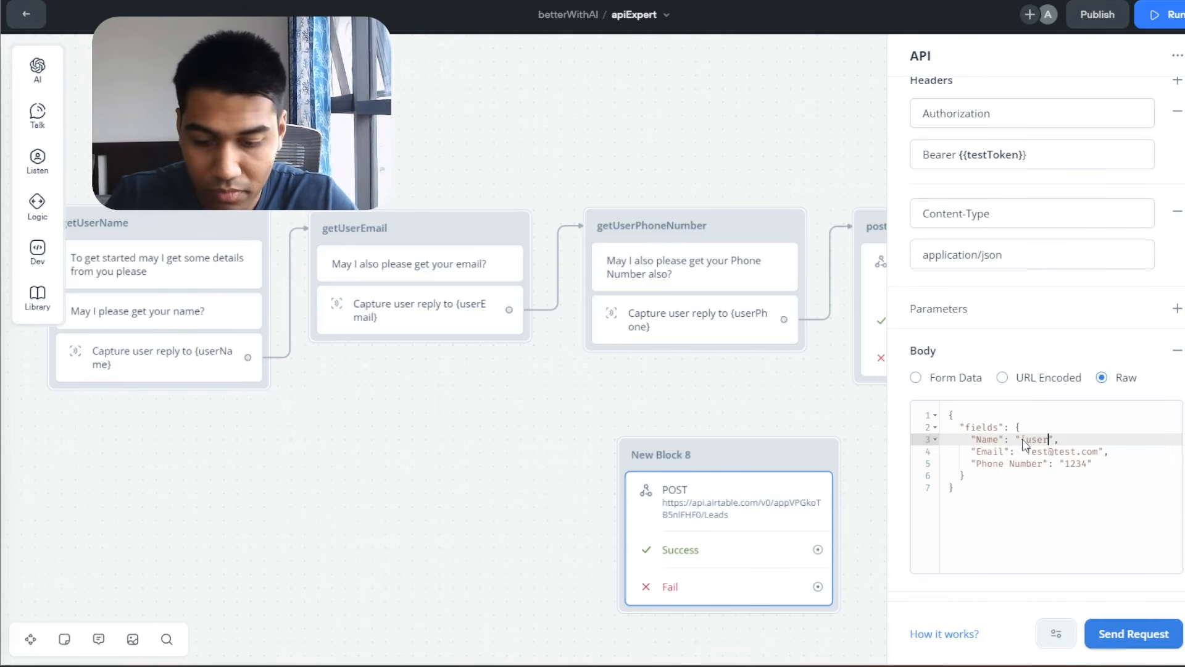
{"action": "type", "text": "e}"}
{"action": "key", "text": "Right"}
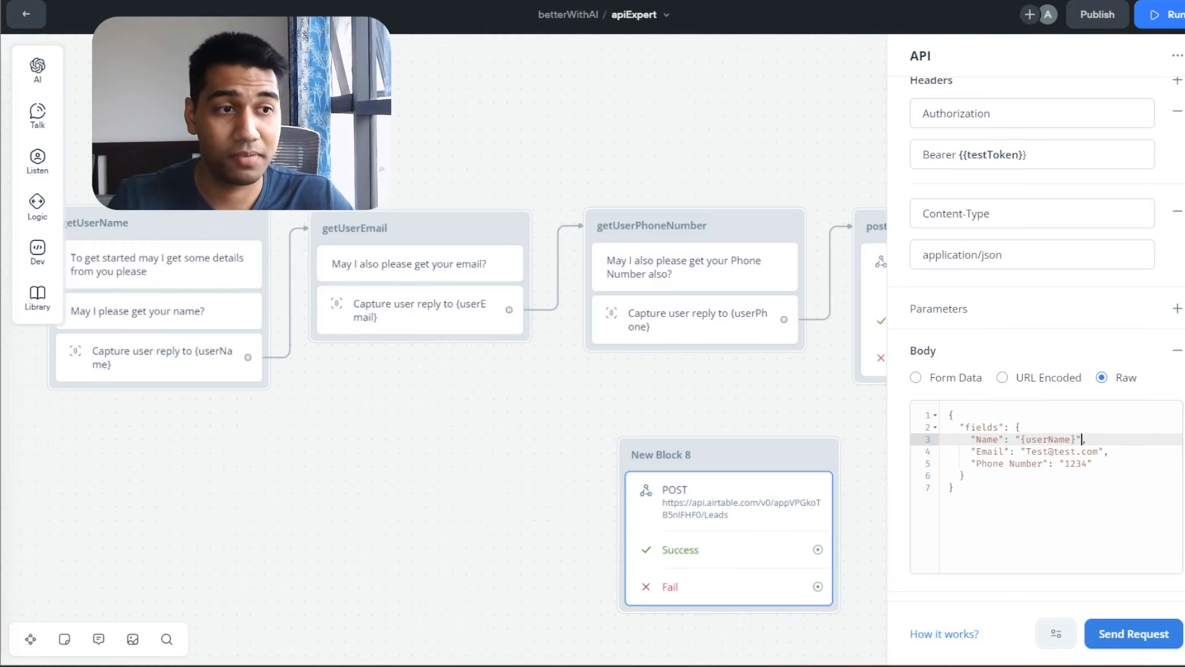
Replace the Email and Phone Number values with {userEmail} and {userPhone}, then send a test request.
{"action": "left_click", "coordinate": [1150, 463]}
{"action": "left_click_drag", "start_coordinate": [1099, 421], "coordinate": [1028, 421]}
{"action": "type", "text": "{user"}
{"action": "key", "text": "Return"}
{"action": "key", "text": "BackSpace"}
{"action": "key", "text": "BackSpace"}
{"action": "key", "text": "BackSpace"}
{"action": "key", "text": "BackSpace"}
{"action": "type", "text": "Em"}
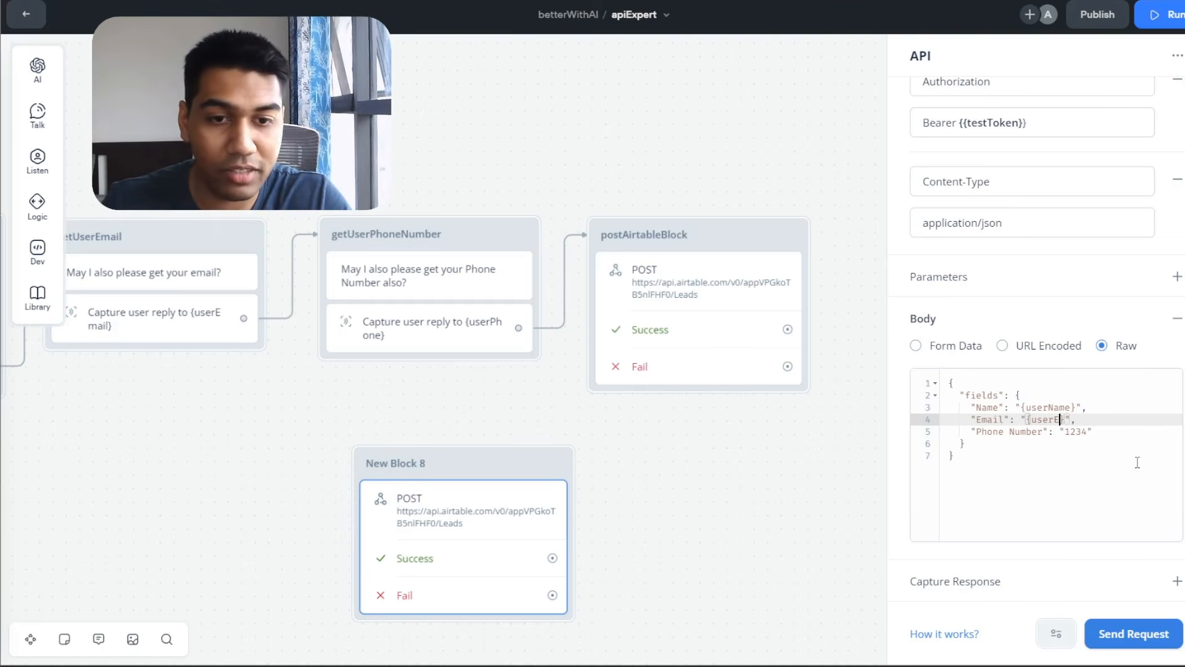
{"action": "type", "text": "Email"}
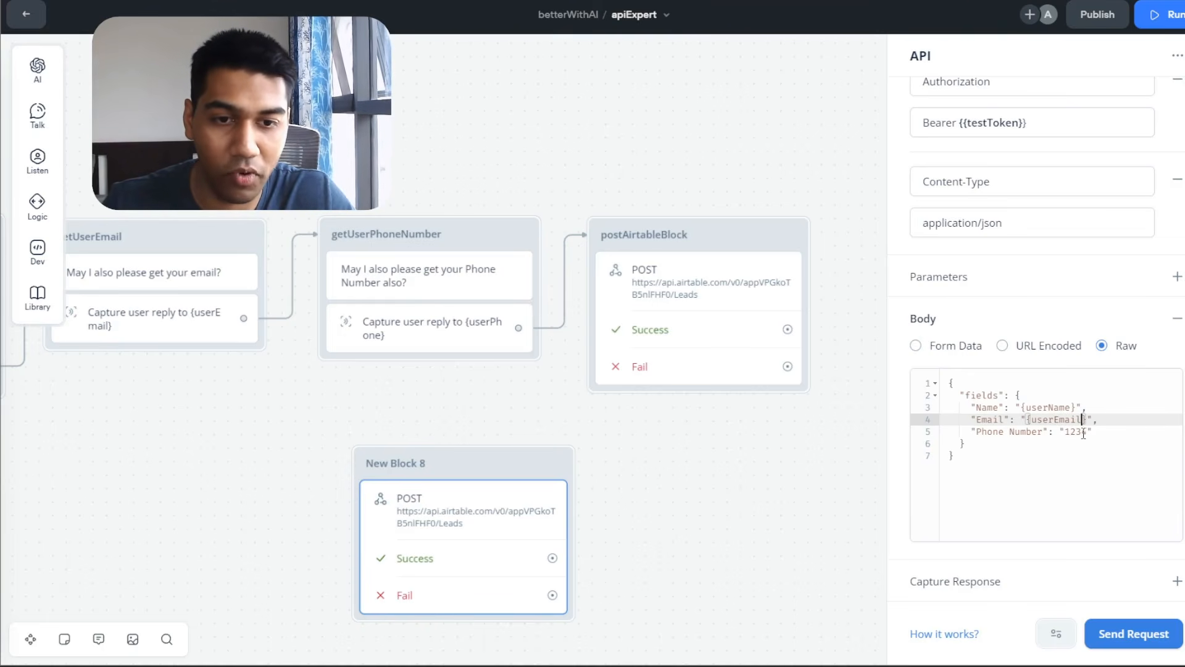
{"action": "key", "text": "Down"}
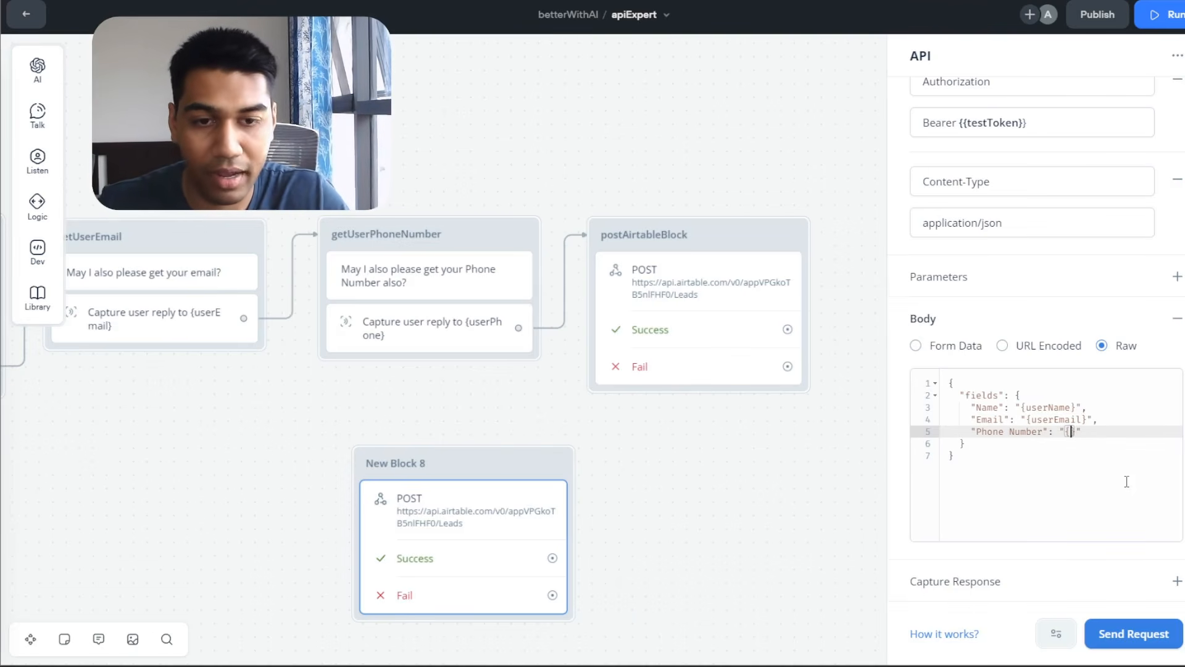
{"action": "type", "text": "userPhone"}
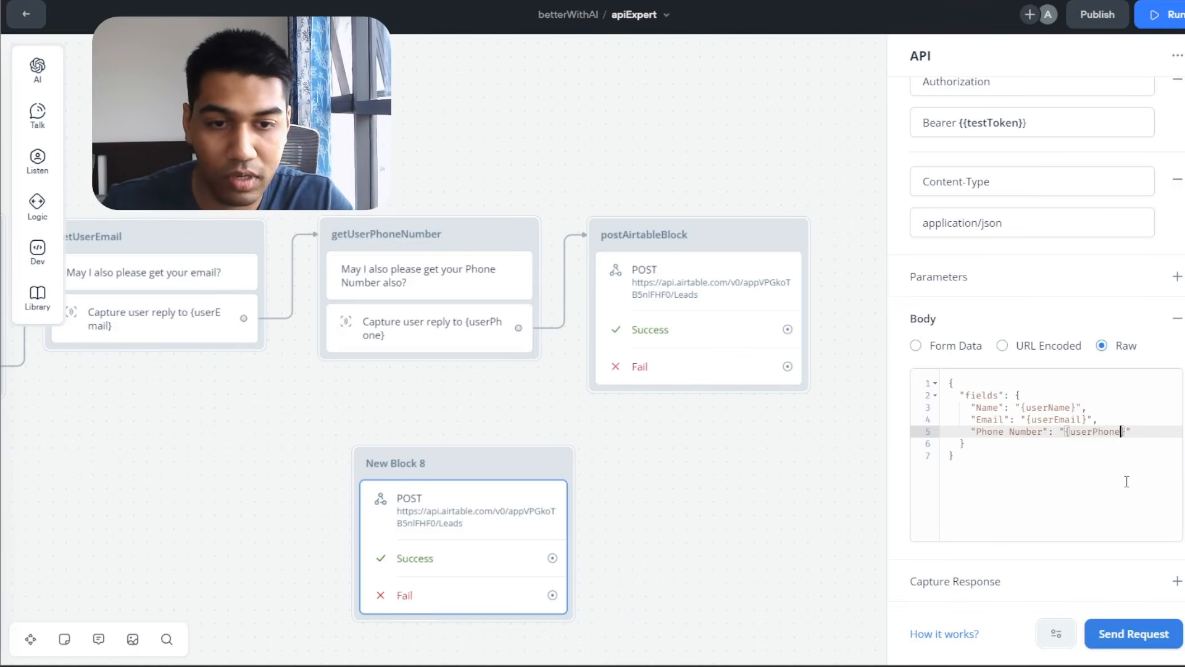
{"action": "left_click", "coordinate": [1126, 482]}
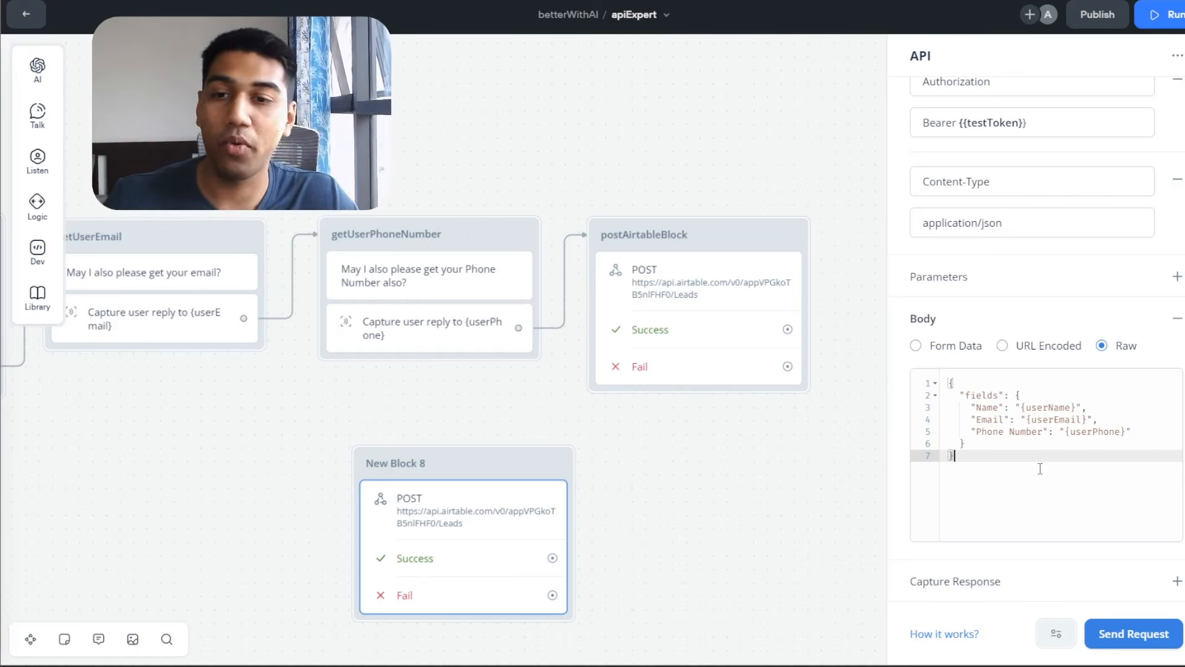
{"action": "left_click", "coordinate": [1127, 642]}
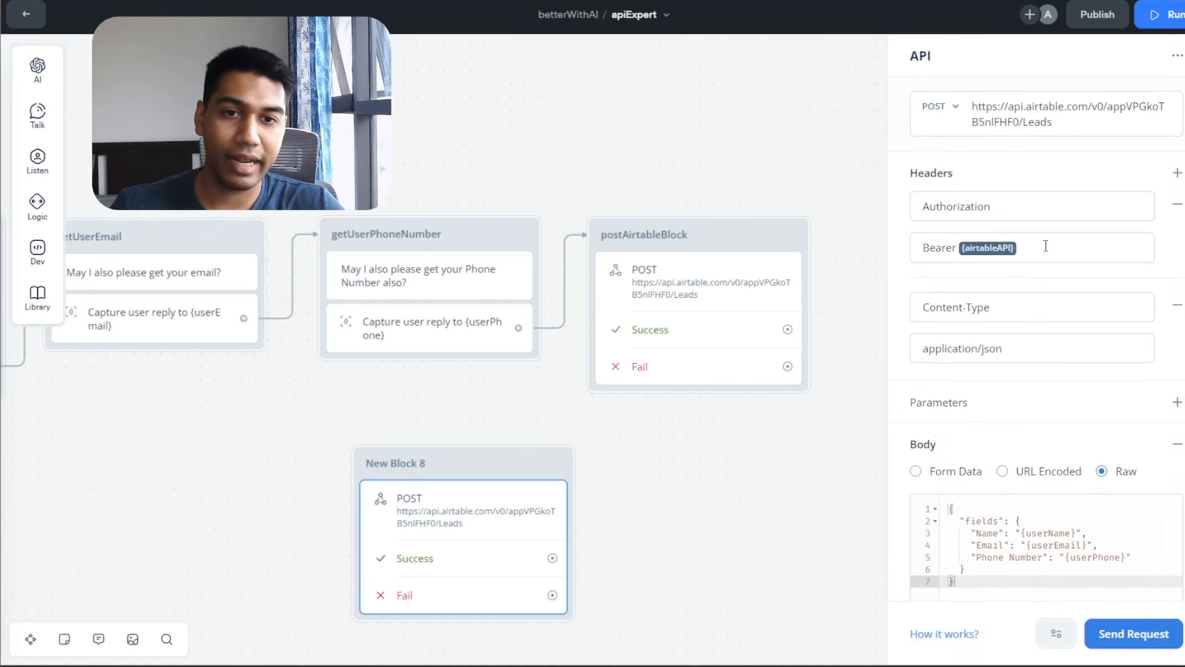
Set the Authorization Bearer value to the {airtableAPI} variable.
{"action": "left_click", "coordinate": [1045, 246]}
{"action": "key", "text": "ctrl+a"}
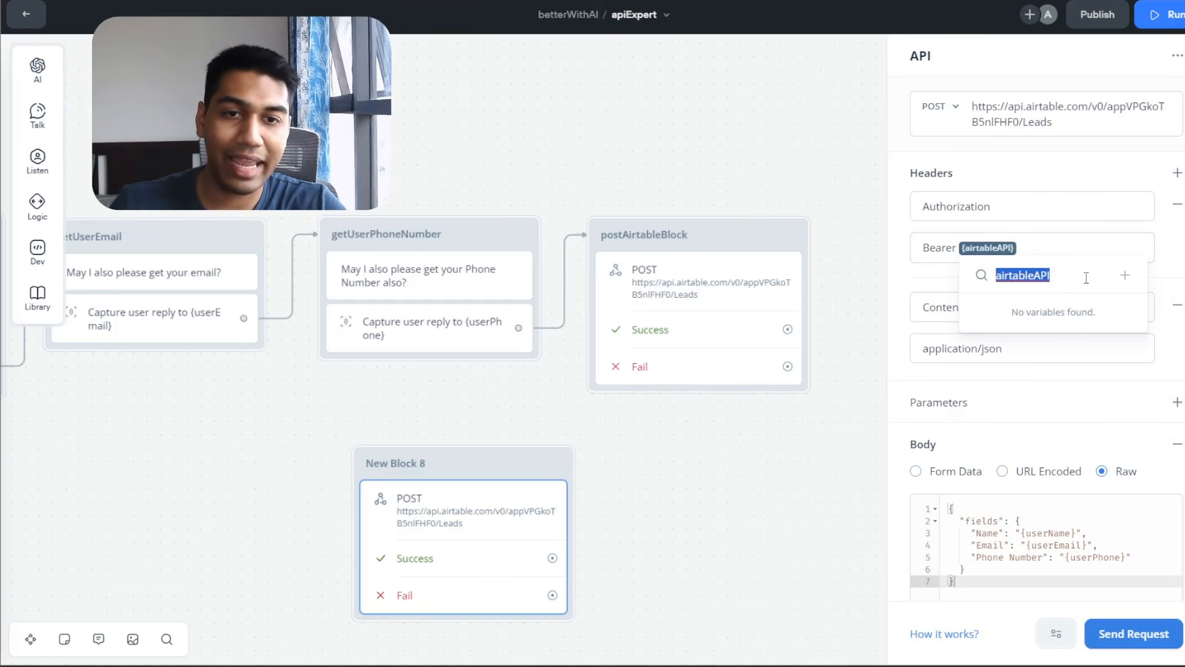
{"action": "key", "text": "BackSpace"}
{"action": "left_click", "coordinate": [1048, 245]}
{"action": "type", "text": "{}"}
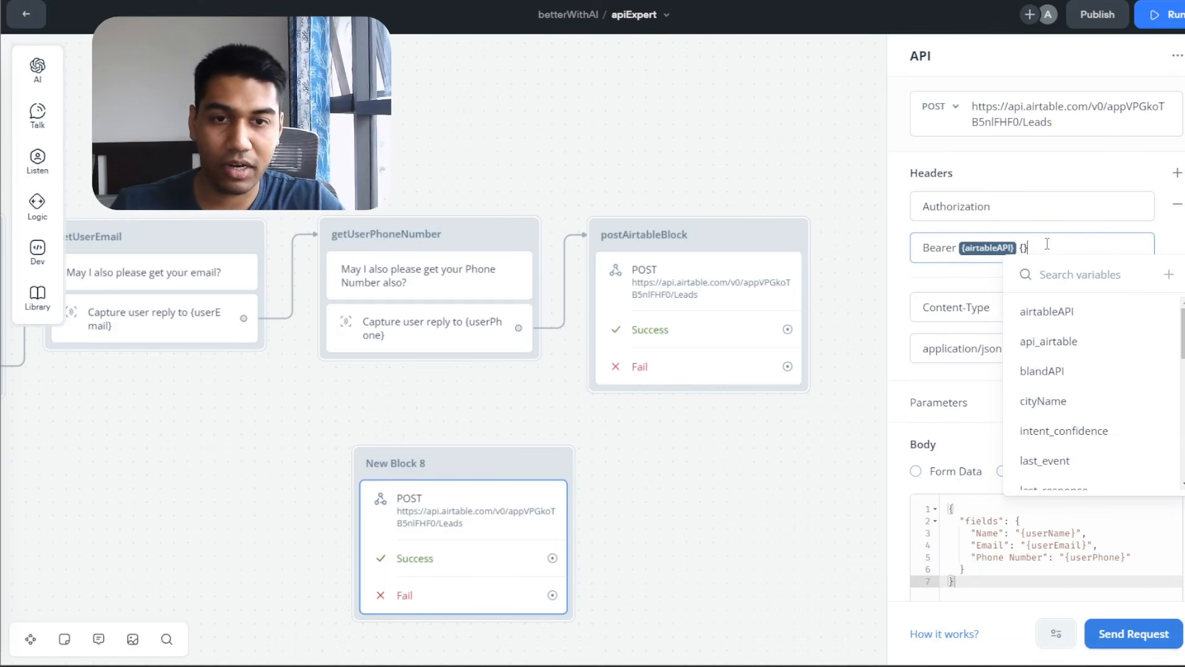
Start creating a testAPI variable with a placeholder default value, then cancel the dialog.
{"action": "left_click", "coordinate": [1127, 276]}
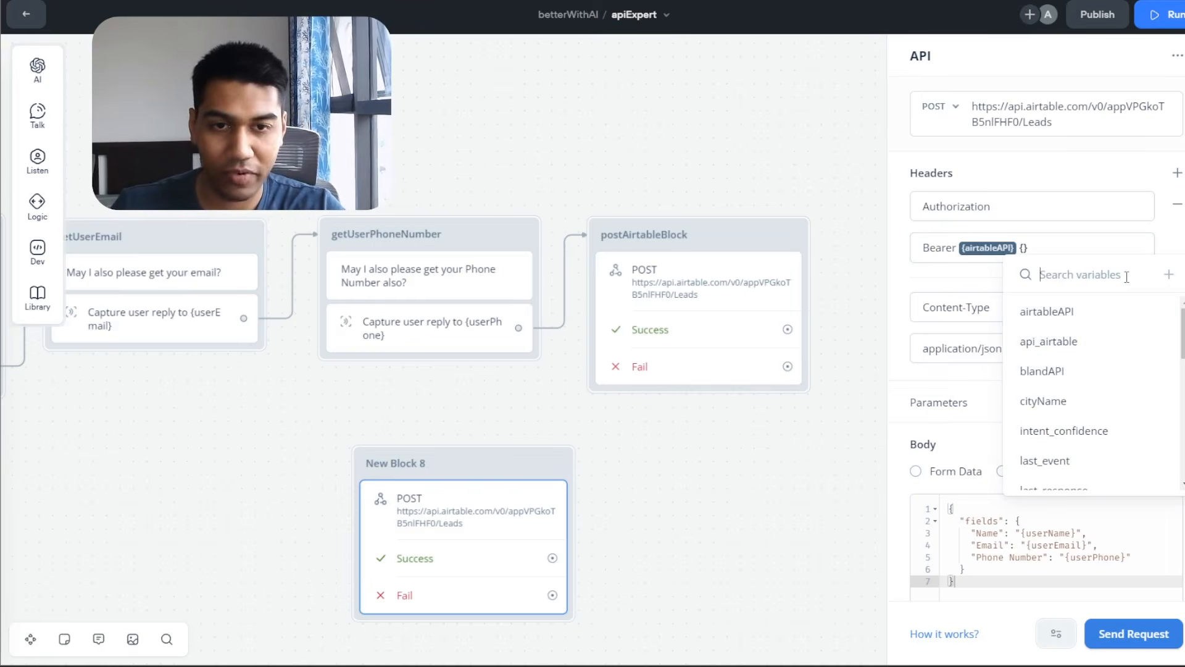
{"action": "type", "text": "testAPI"}
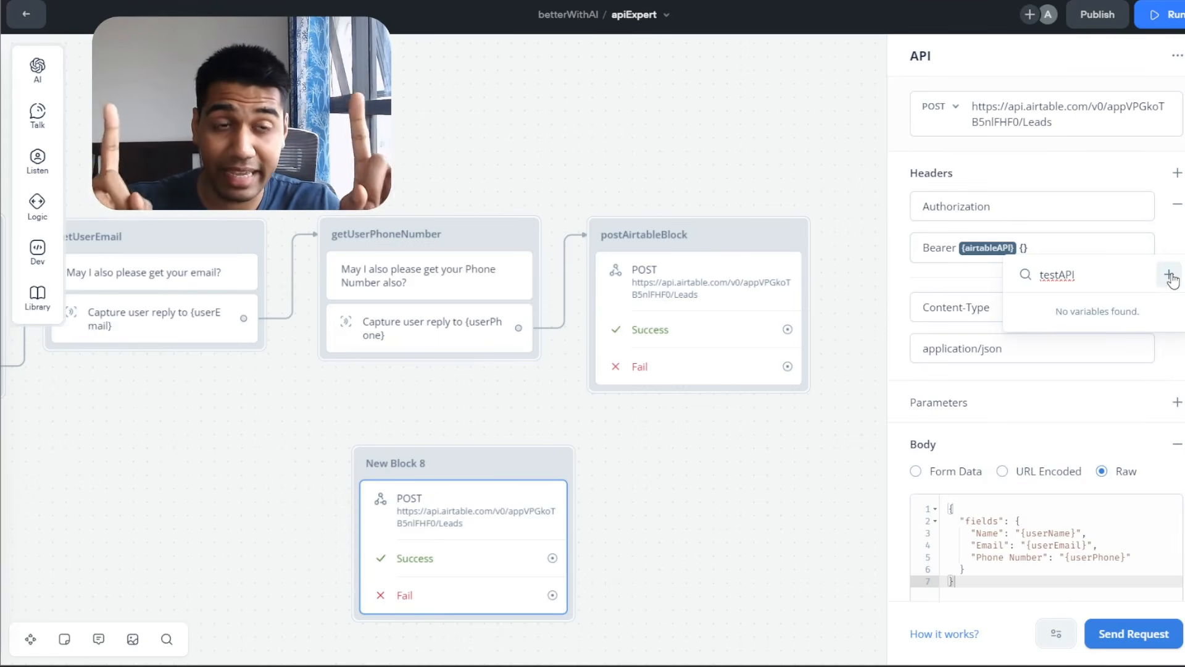
{"action": "left_click", "coordinate": [1169, 275]}
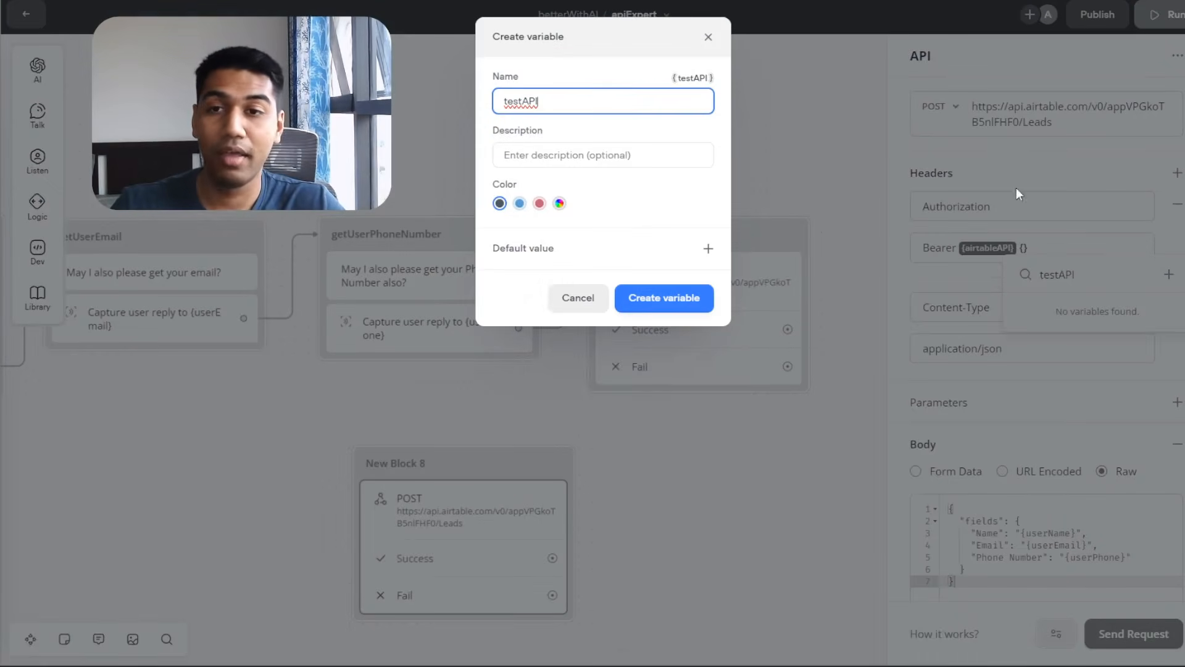
{"action": "left_click", "coordinate": [705, 248]}
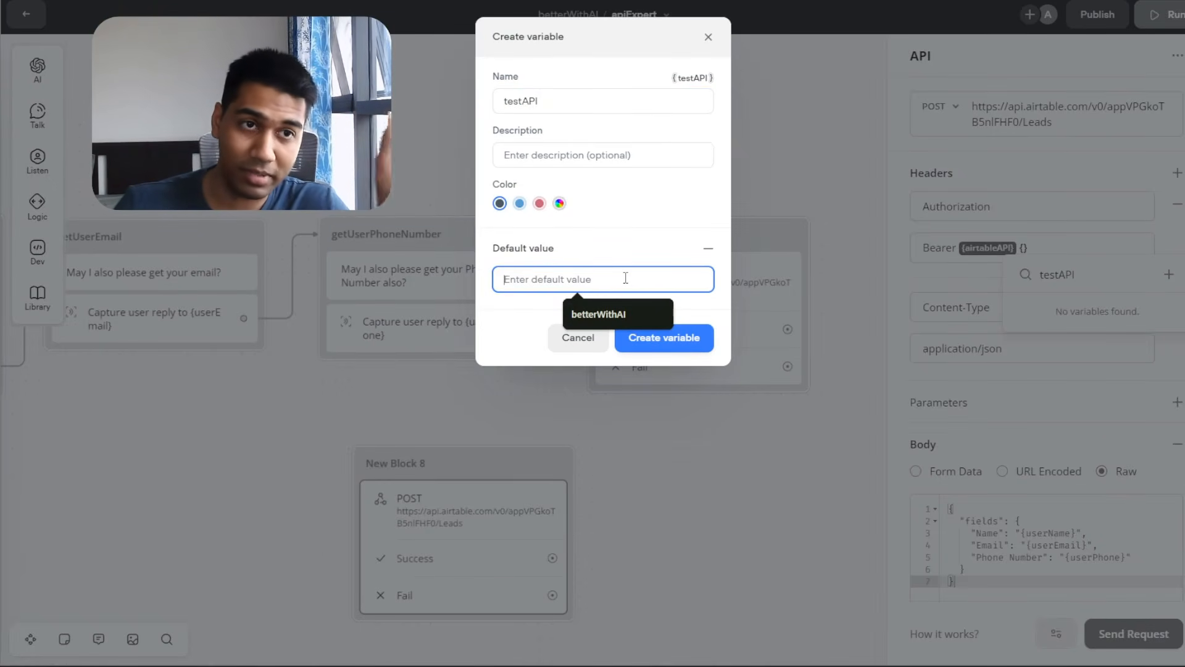
{"action": "type", "text": "Tesajkljfl;jsdflasdk;fjs;lf"}
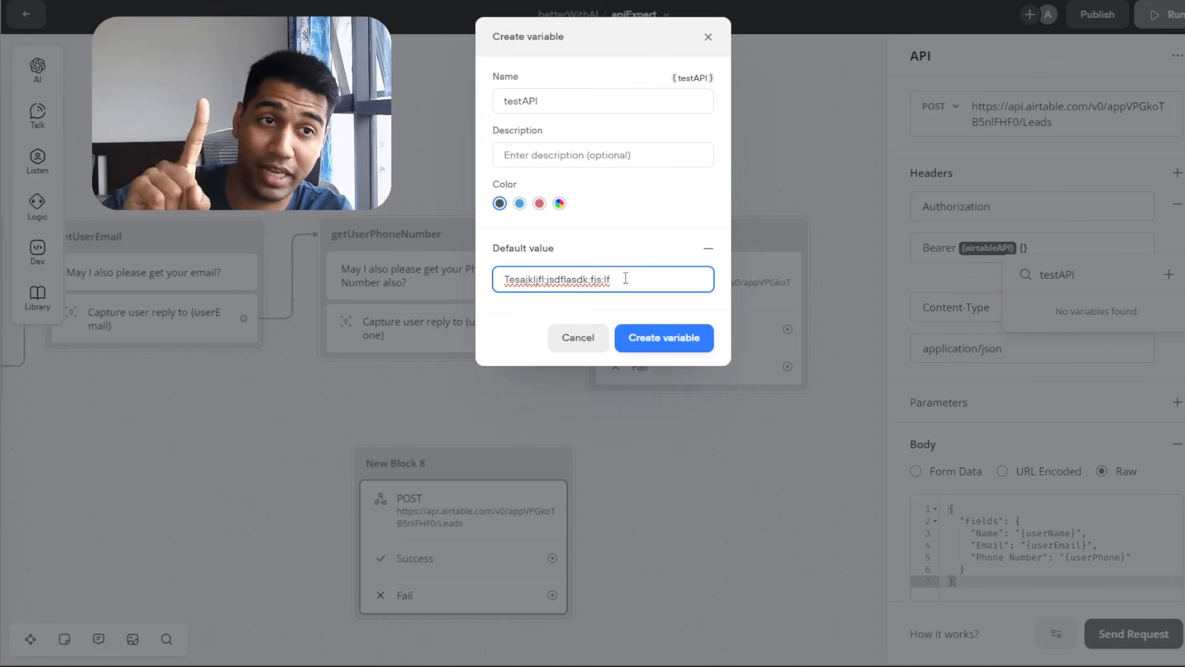
{"action": "key", "text": "ctrl+a"}
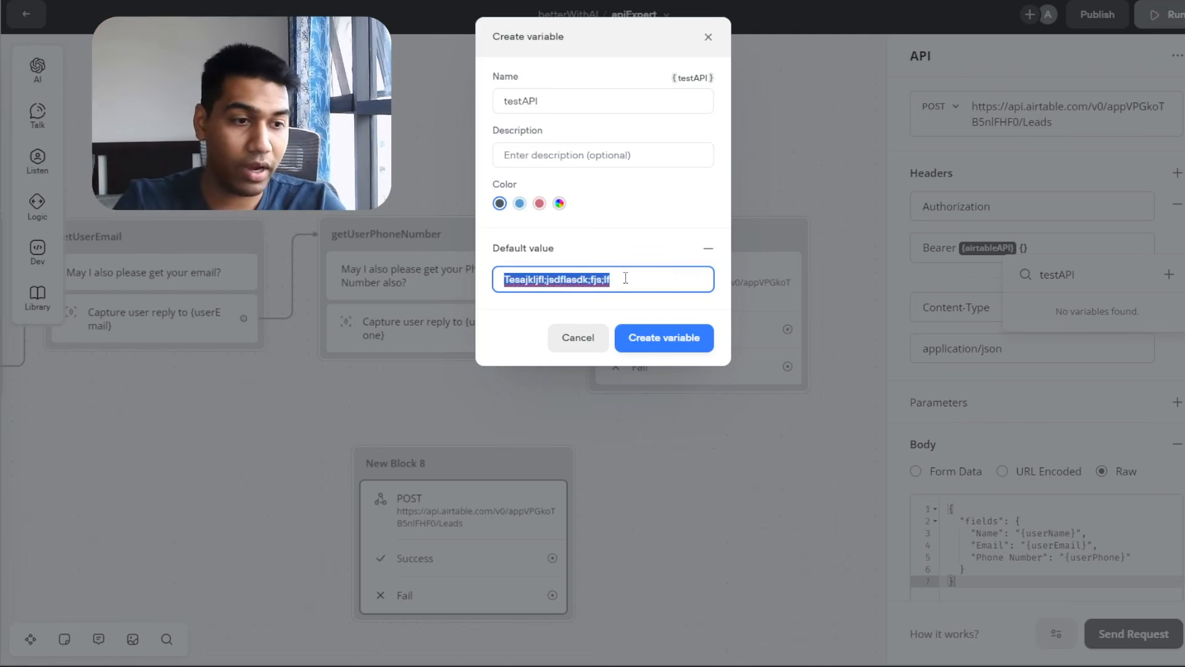
{"action": "type", "text": "Data"}
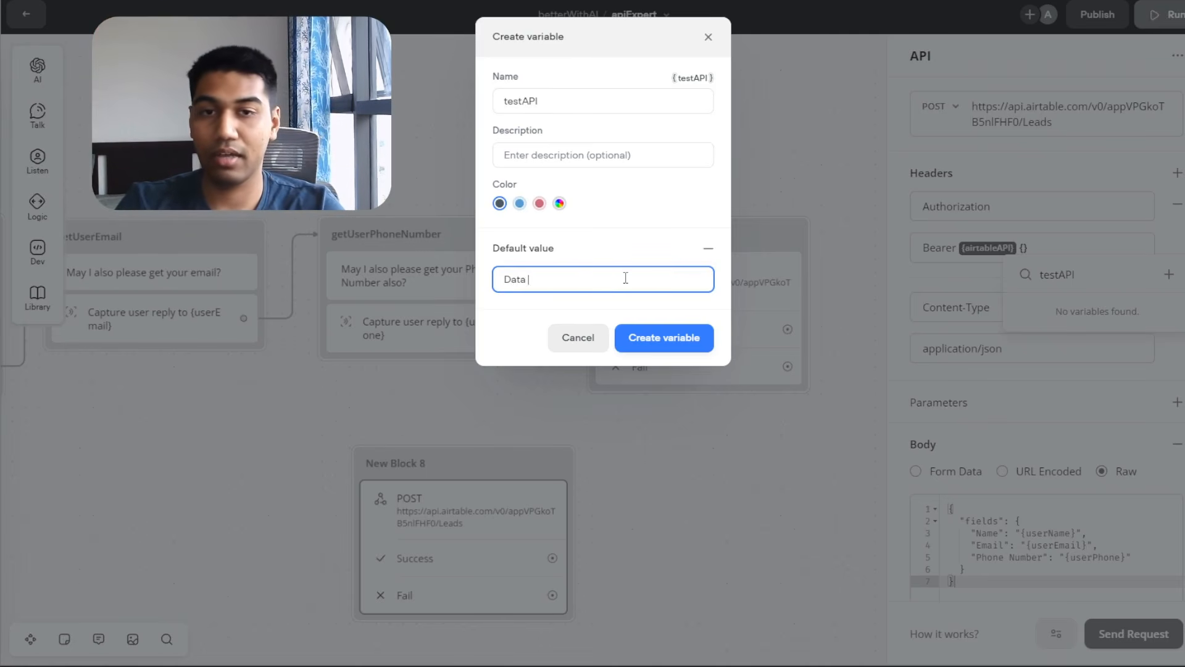
{"action": "key", "text": "ctrl+a"}
{"action": "key", "text": "Escape"}
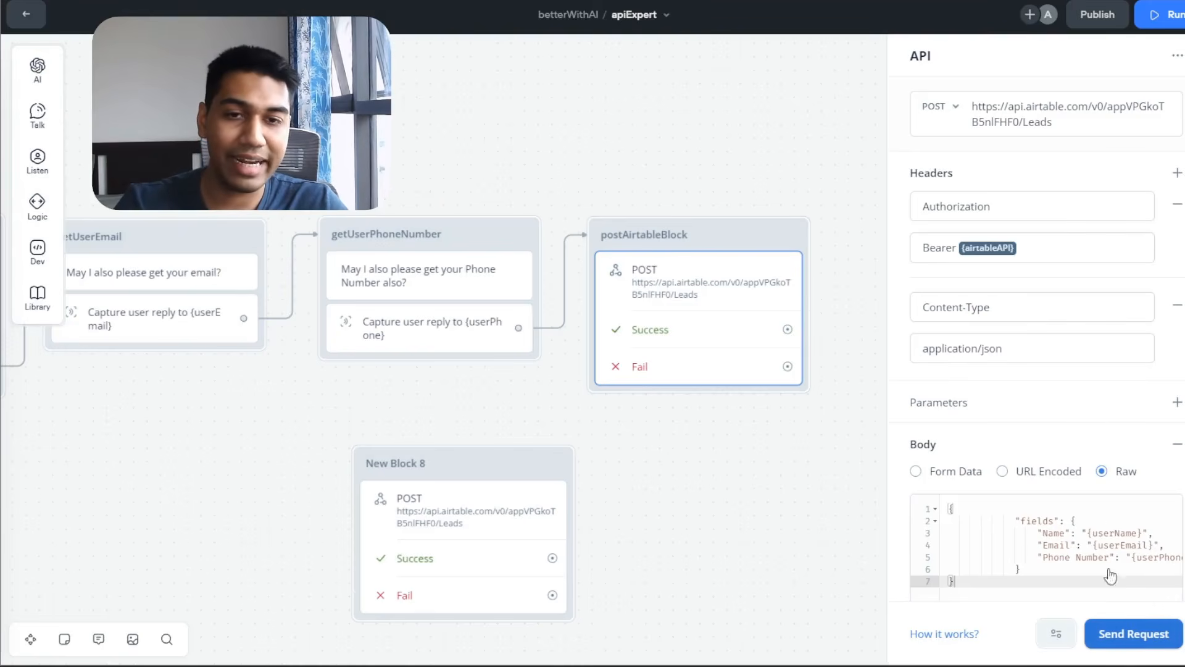
Bring the first flow blocks into view and start a test run from getUserName.
{"action": "scroll", "coordinate": [1088, 494], "scroll_direction": "down", "scroll_amount": 2}
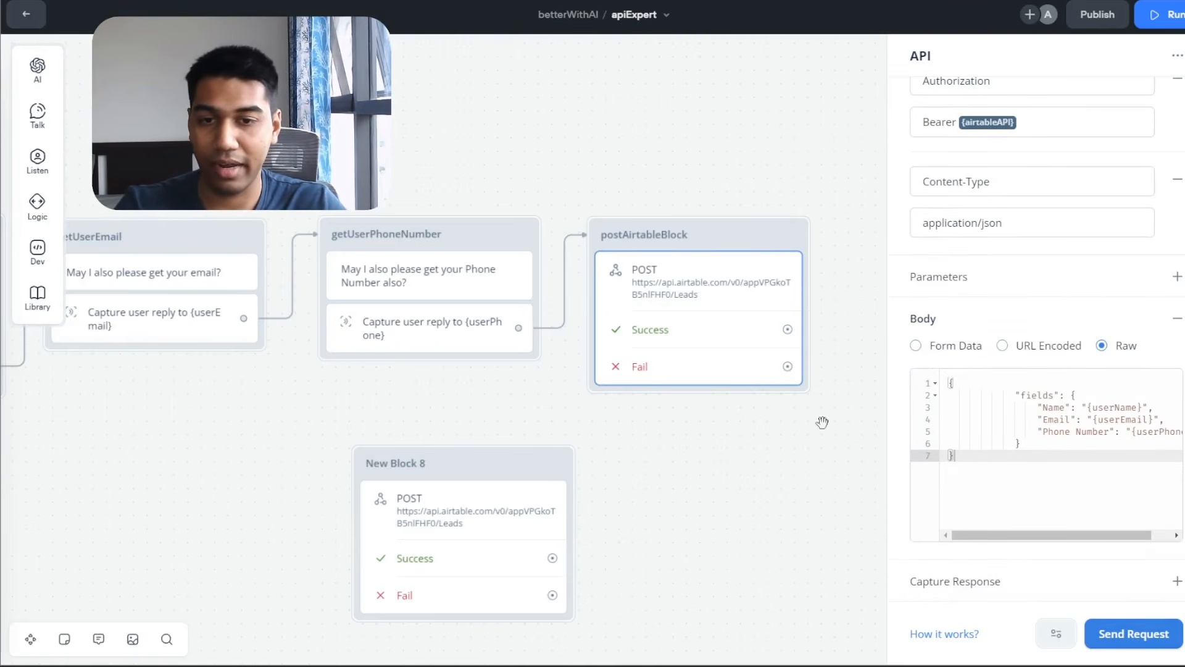
{"action": "left_click_drag", "start_coordinate": [464, 405], "coordinate": [950, 415]}
{"action": "mouse_move", "coordinate": [464, 241]}
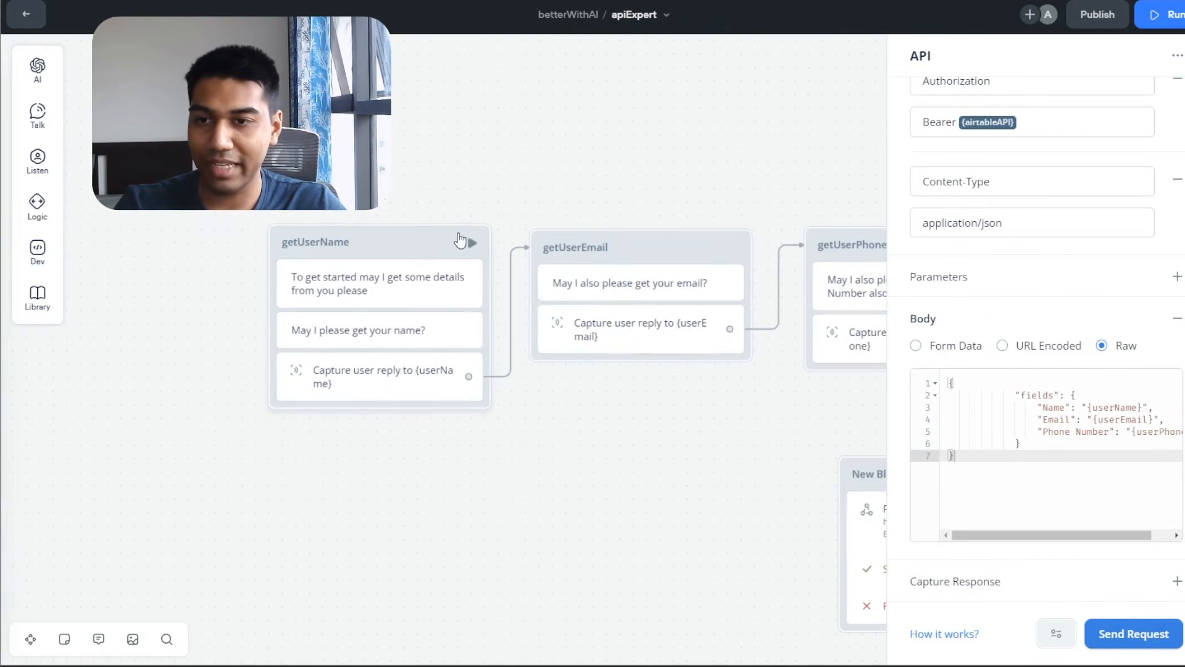
{"action": "left_click", "coordinate": [472, 243]}
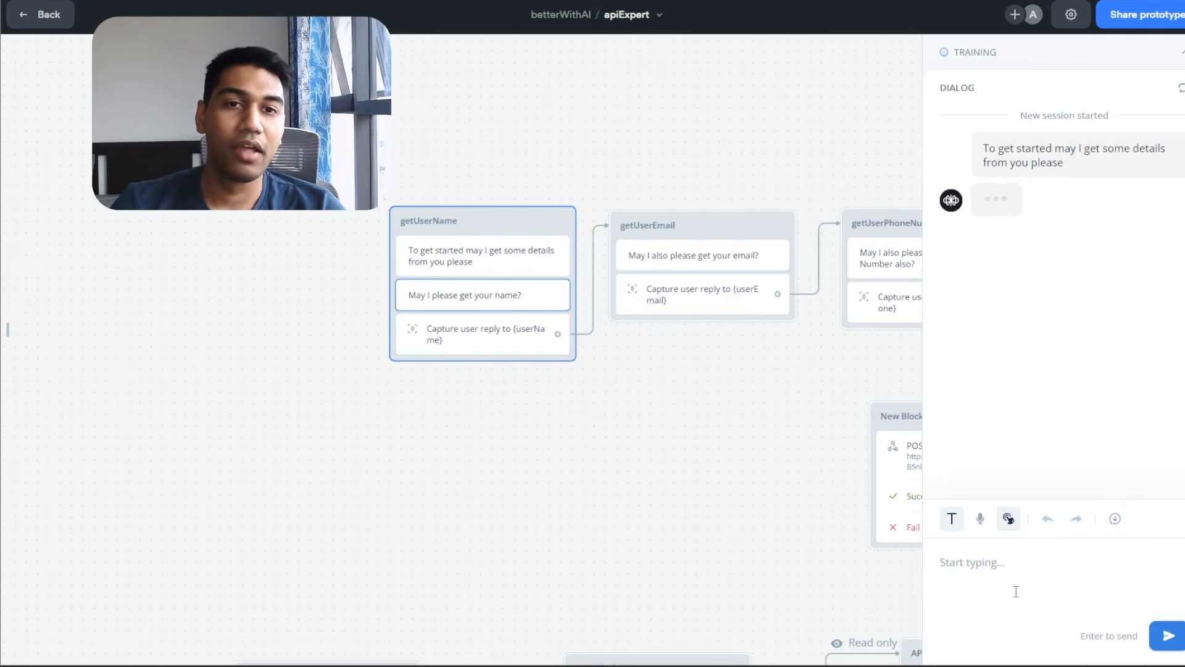
Answer the test chat with a name, an email address and phone number 0.
{"action": "type", "text": "Akshat"}
{"action": "key", "text": "Return"}
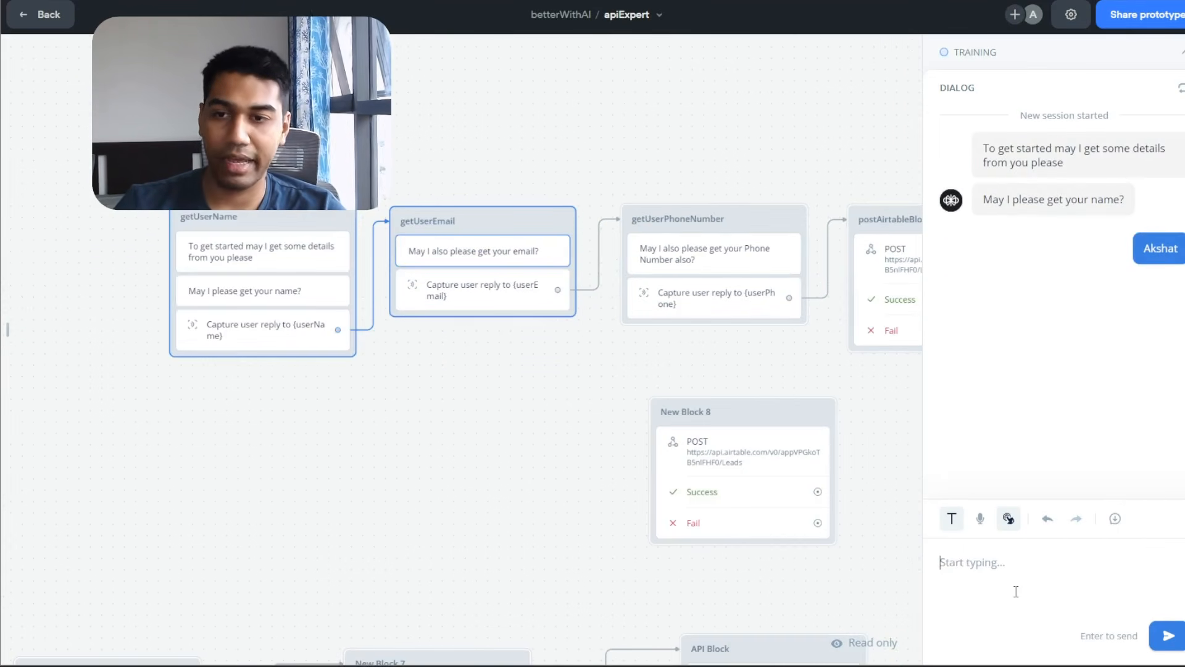
{"action": "type", "text": "a@te"}
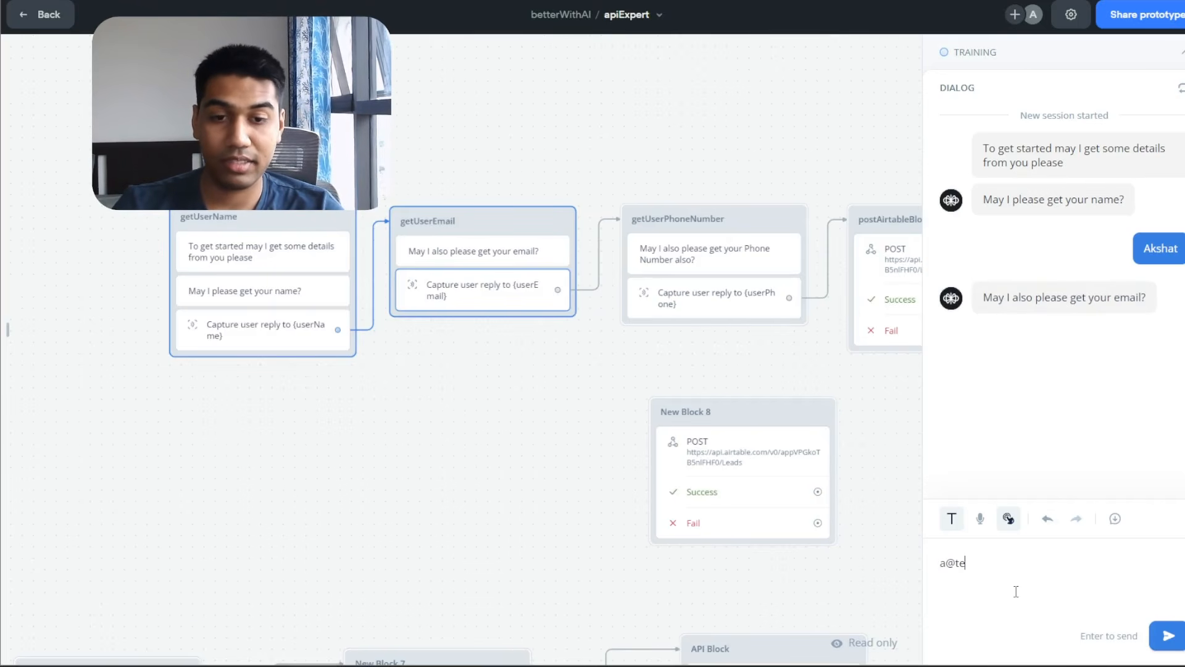
{"action": "type", "text": "styoutube.com"}
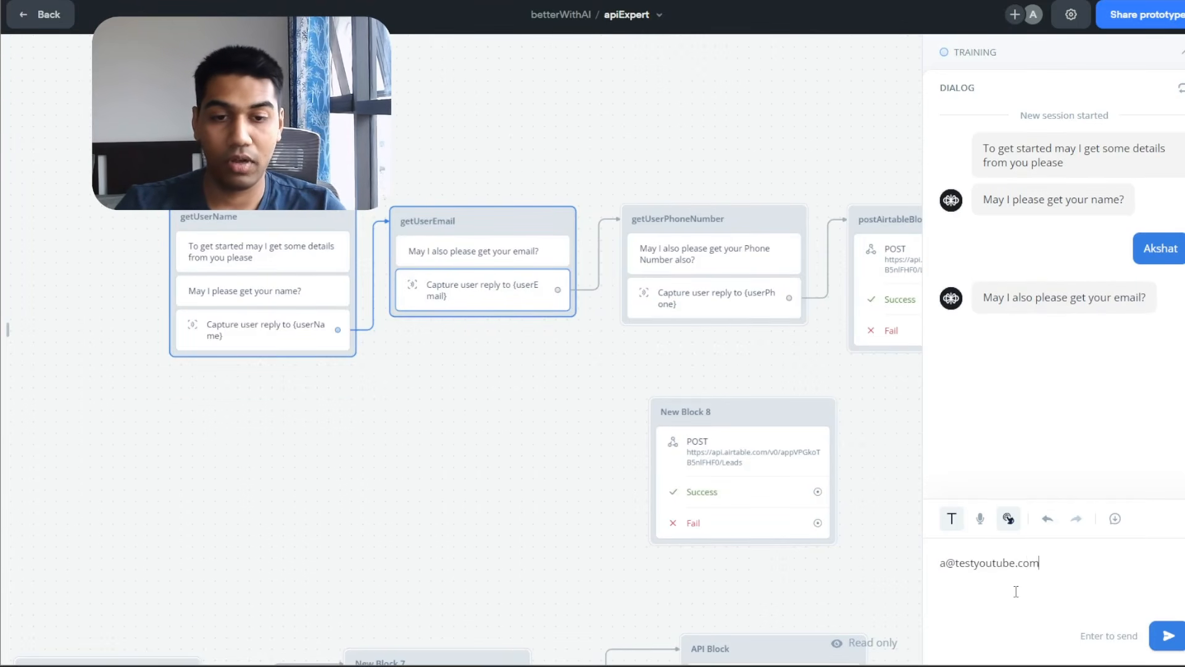
{"action": "key", "text": "Return"}
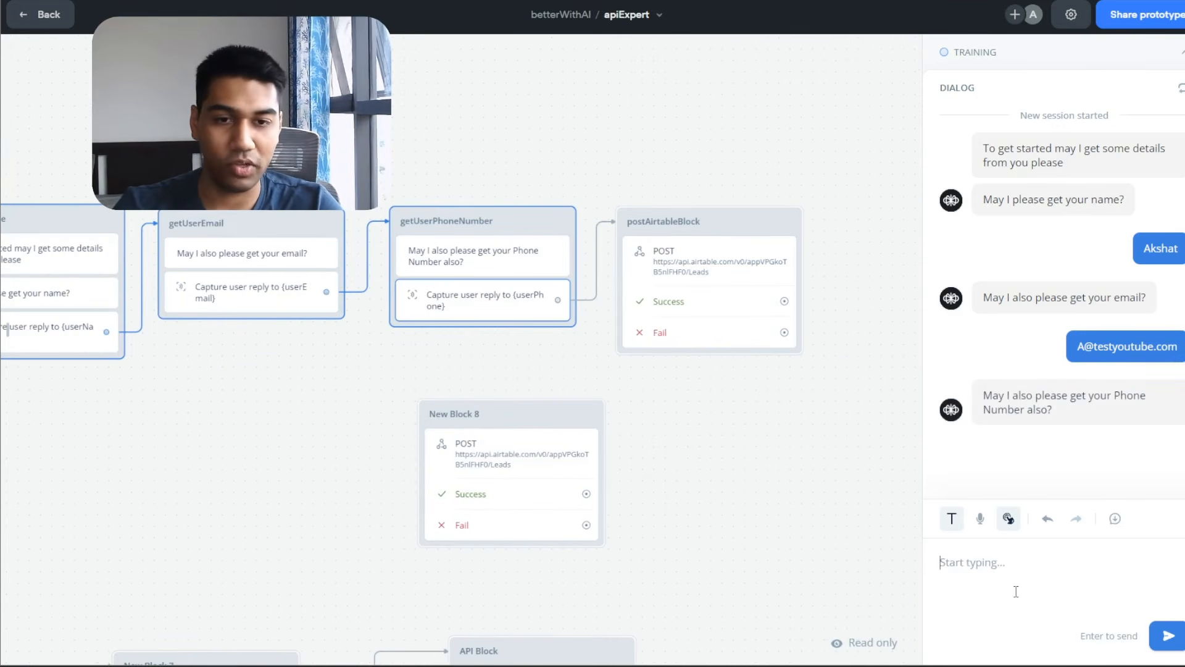
{"action": "type", "text": "0"}
{"action": "key", "text": "Return"}
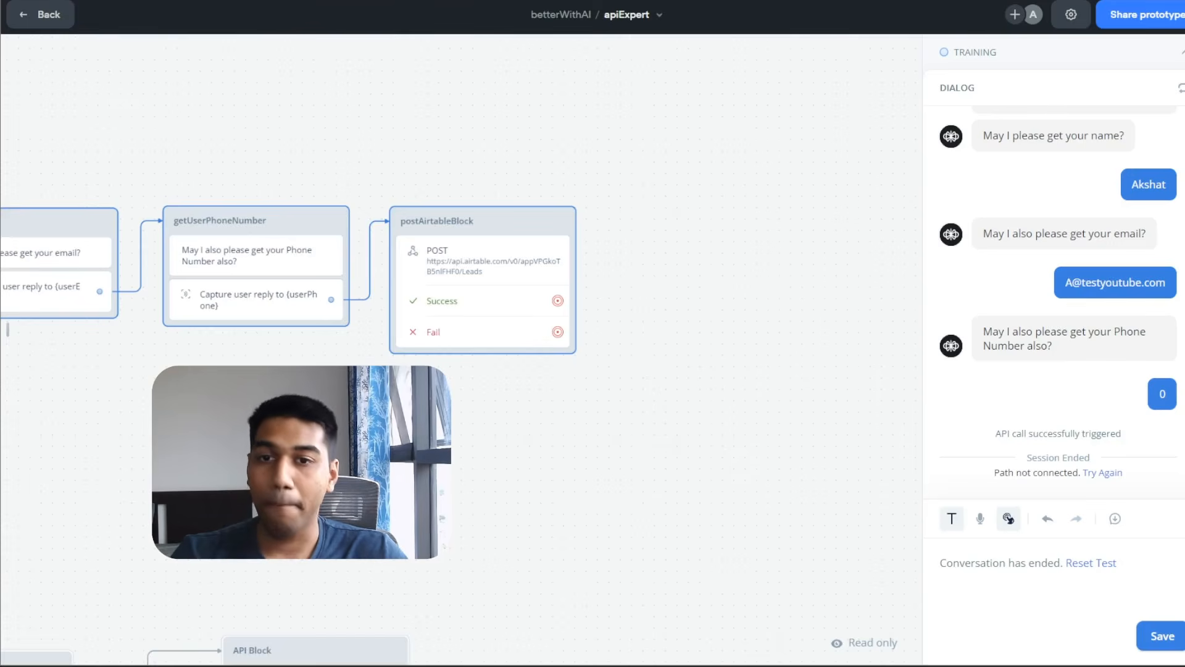
{"action": "scroll", "coordinate": [1058, 262], "scroll_direction": "down", "scroll_amount": 2}
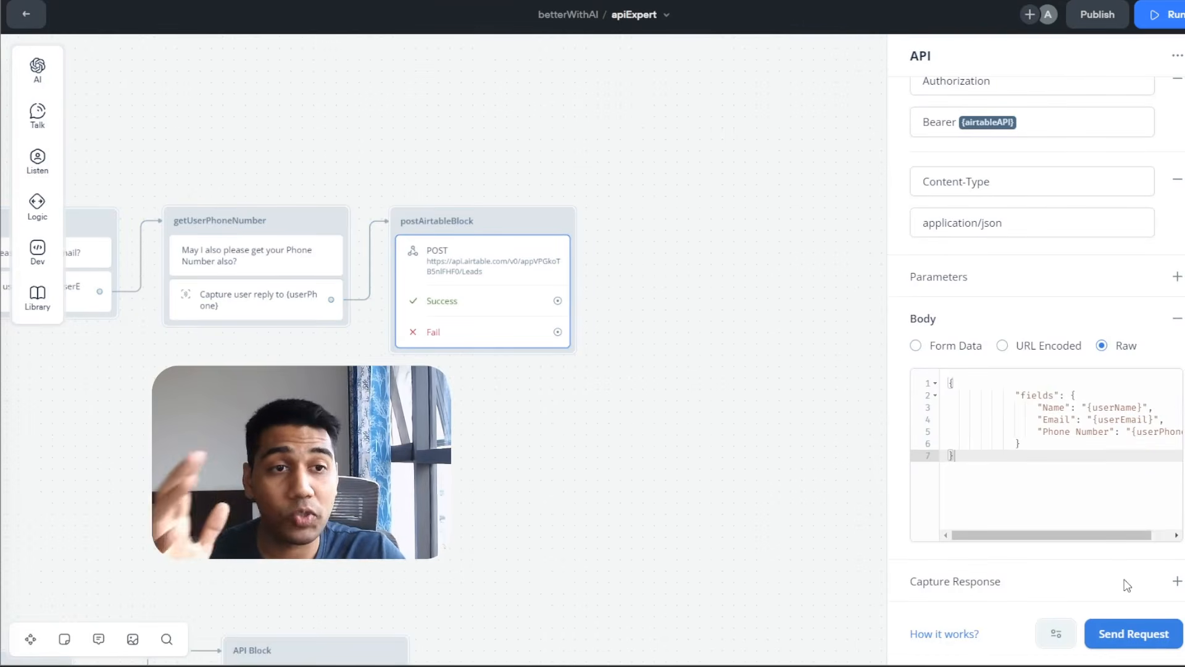
Copy the returned Airtable record JSON from Postman and add an empty Capture Response entry.
{"action": "key", "text": "alt+Tab"}
{"action": "key", "text": "alt+Tab"}
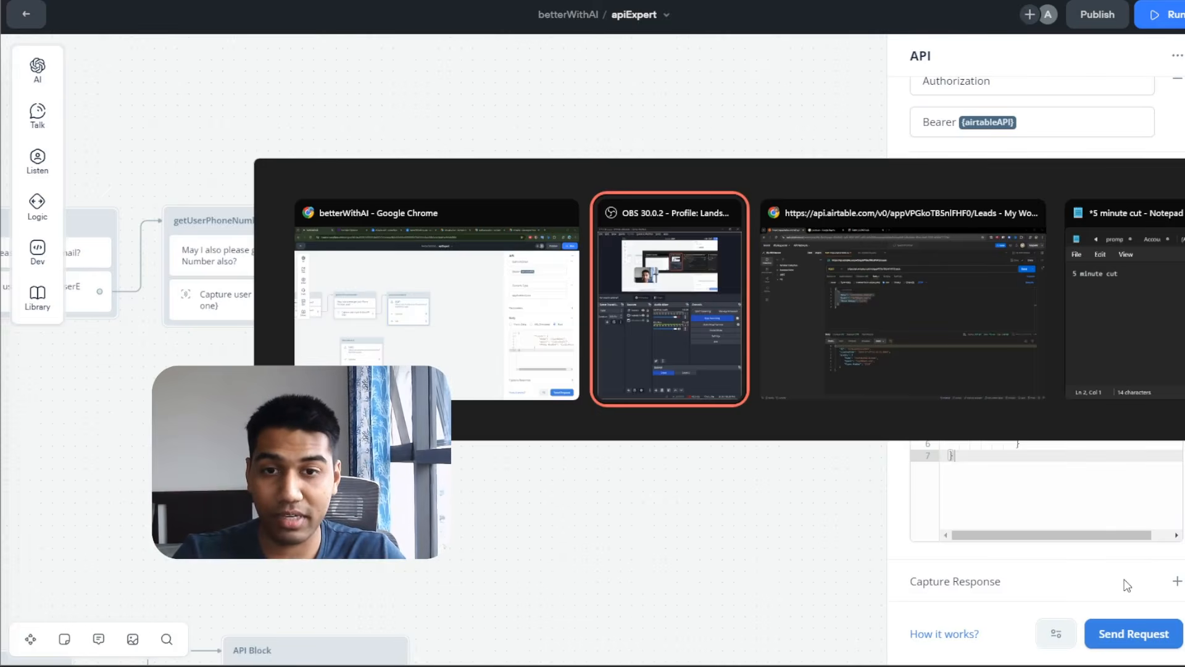
{"action": "left_click", "coordinate": [558, 521]}
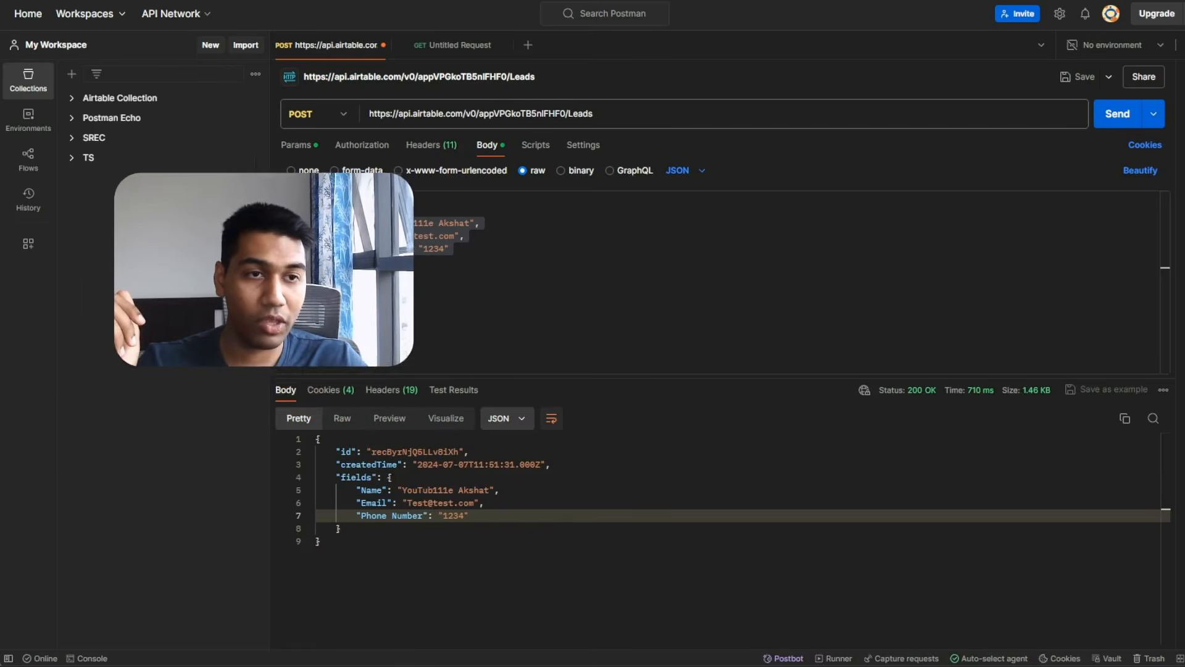
{"action": "left_click_drag", "start_coordinate": [481, 529], "coordinate": [270, 456]}
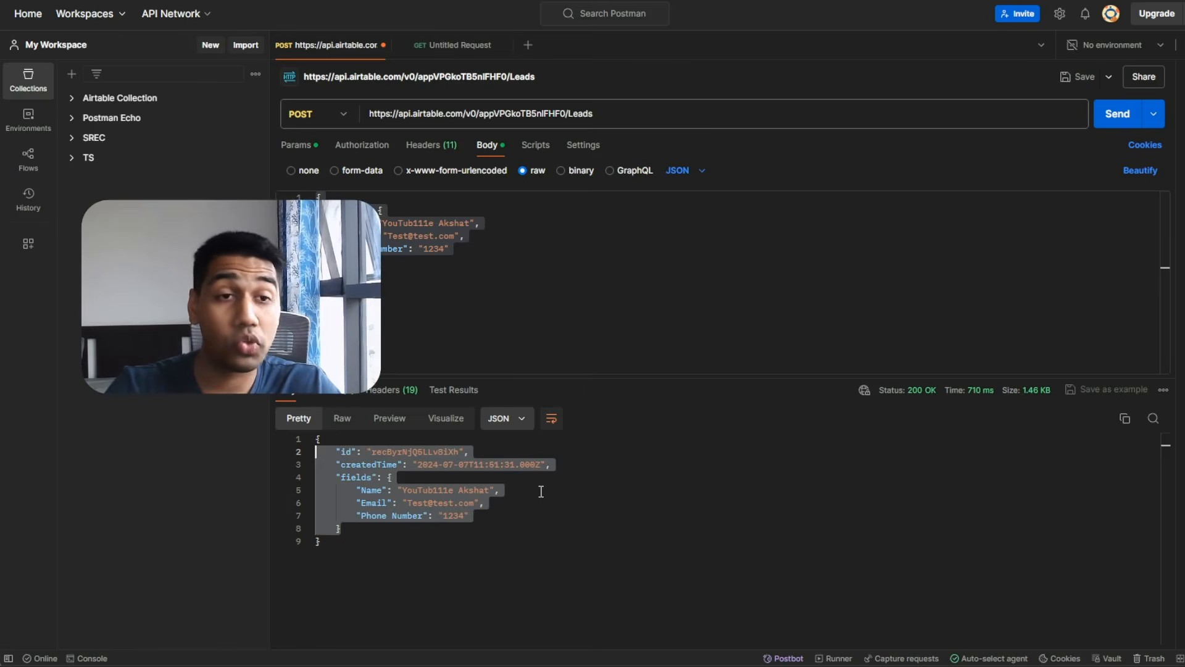
{"action": "key", "text": "alt+Tab"}
{"action": "key", "text": "alt+Tab"}
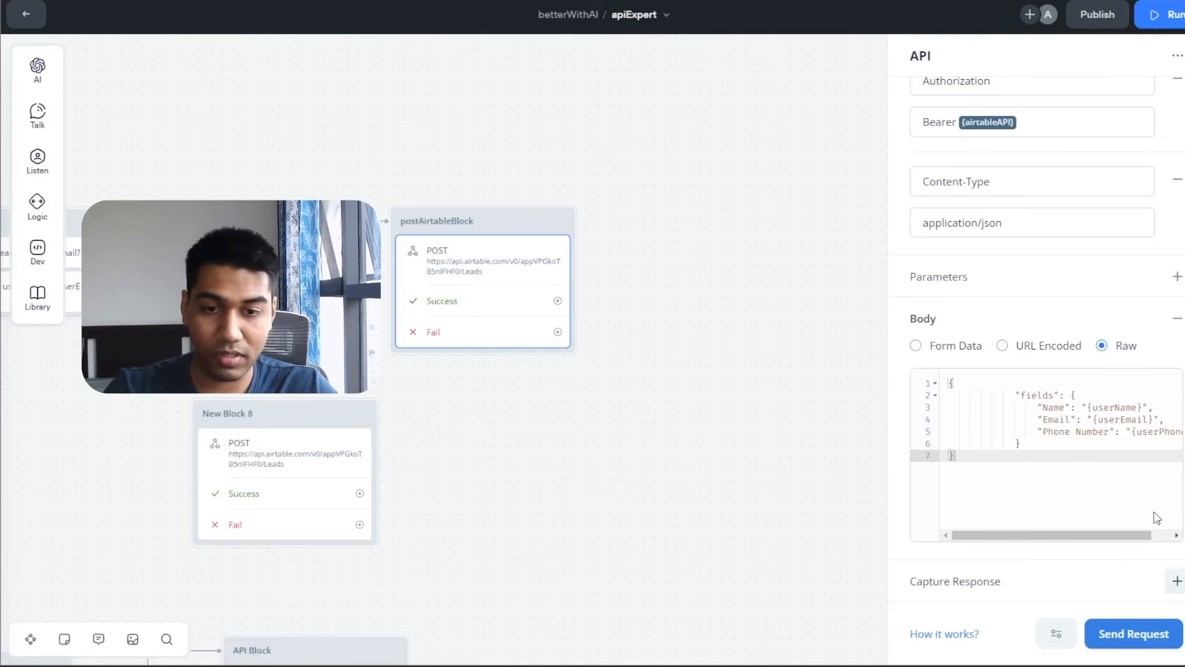
{"action": "left_click", "coordinate": [1054, 527]}
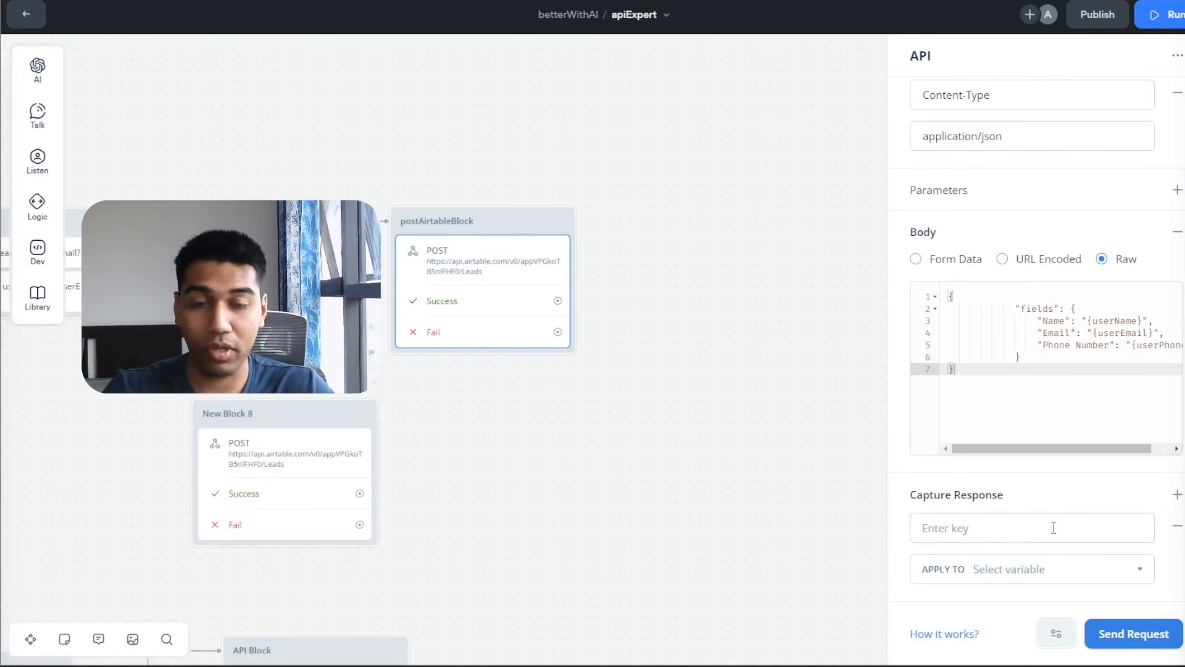
Paste the Airtable response below the request body for reference and pick out its id key.
{"action": "key", "text": "alt+Tab"}
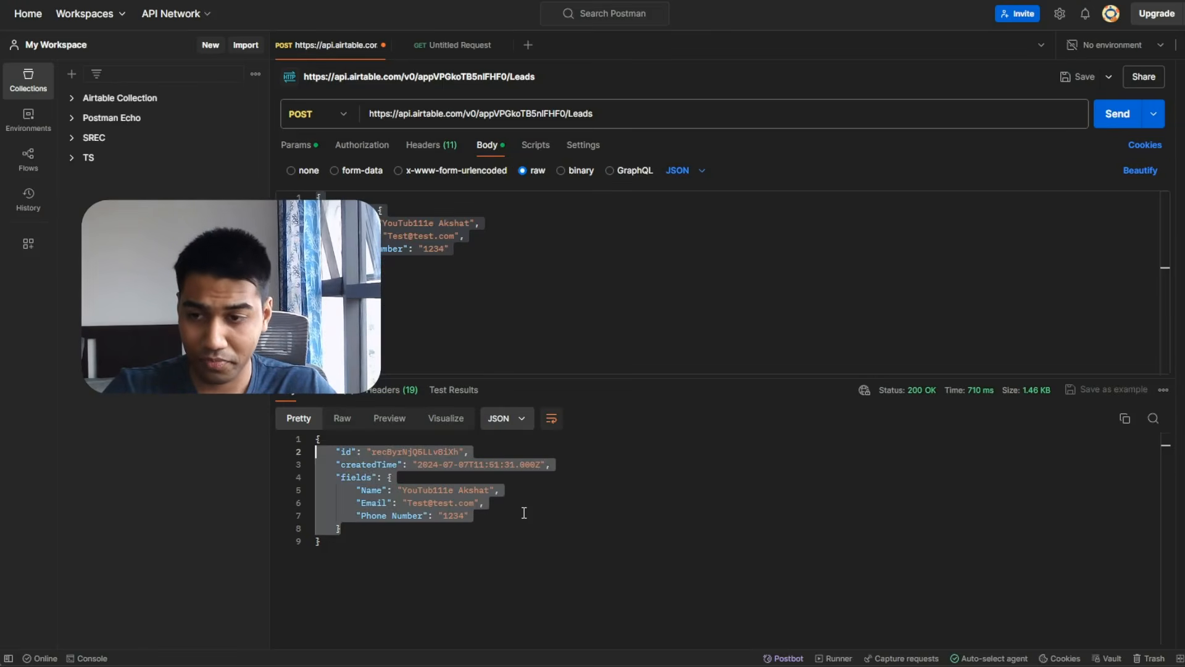
{"action": "key", "text": "alt+Tab"}
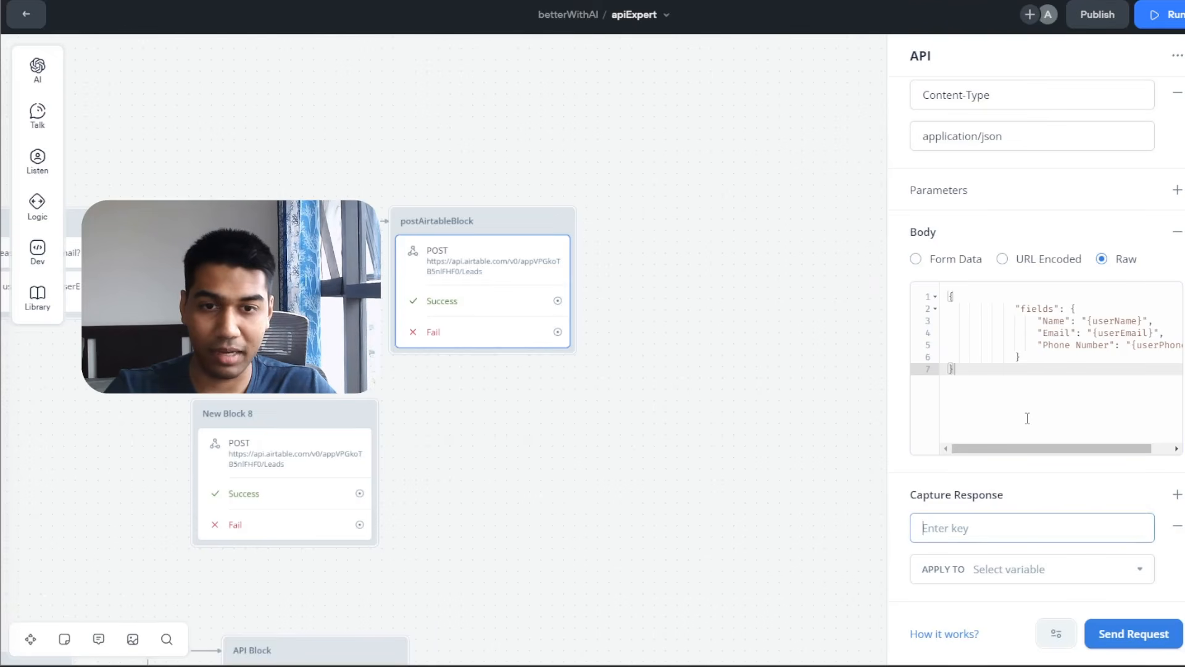
{"action": "left_click", "coordinate": [1027, 418]}
{"action": "key", "text": "Return"}
{"action": "key", "text": "Return"}
{"action": "key", "text": "ctrl+v"}
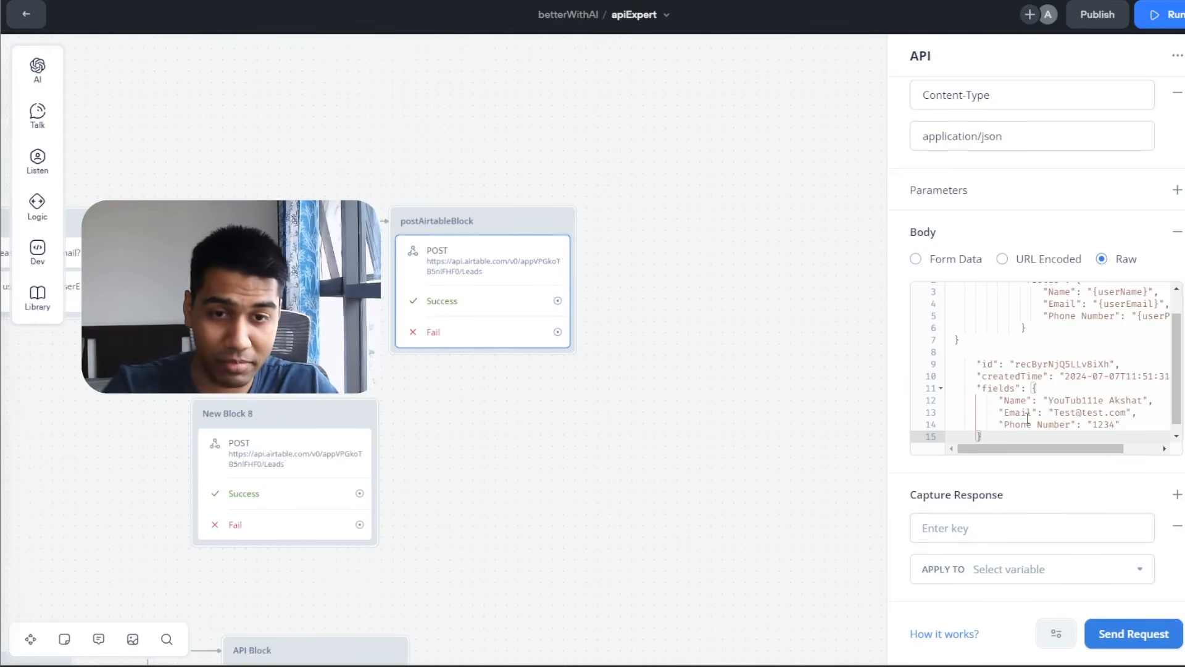
{"action": "double_click", "coordinate": [989, 365]}
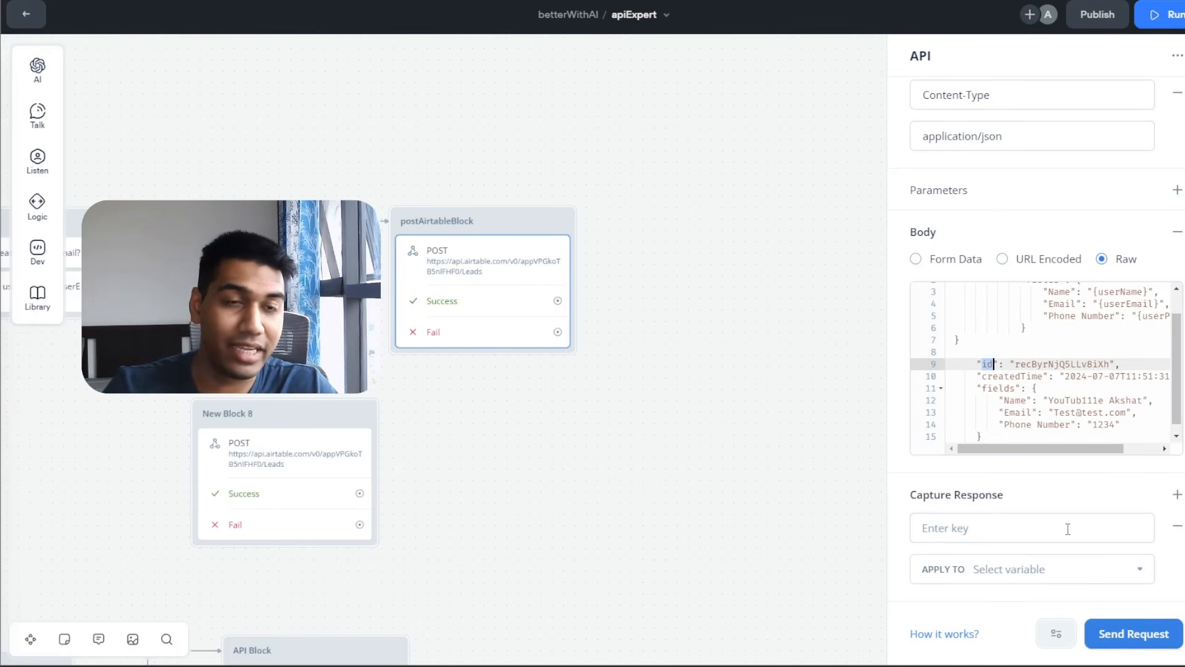
Capture response.id into a new testResponse variable, then start a fresh test run.
{"action": "left_click", "coordinate": [988, 534]}
{"action": "type", "text": "id"}
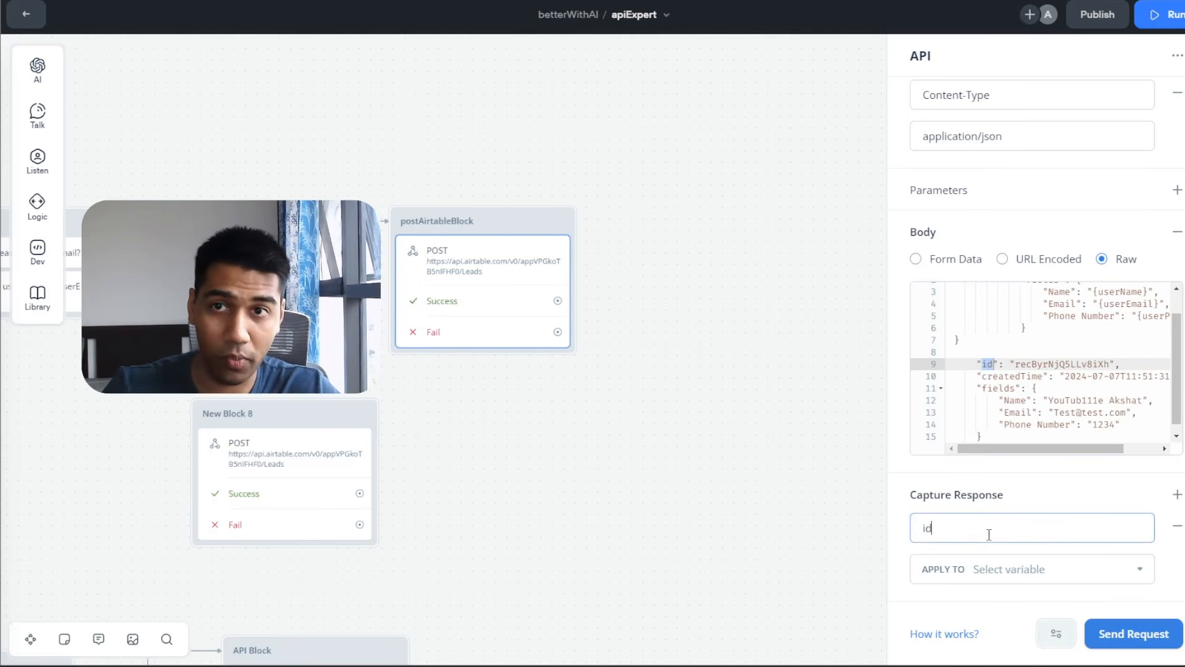
{"action": "key", "text": "BackSpace"}
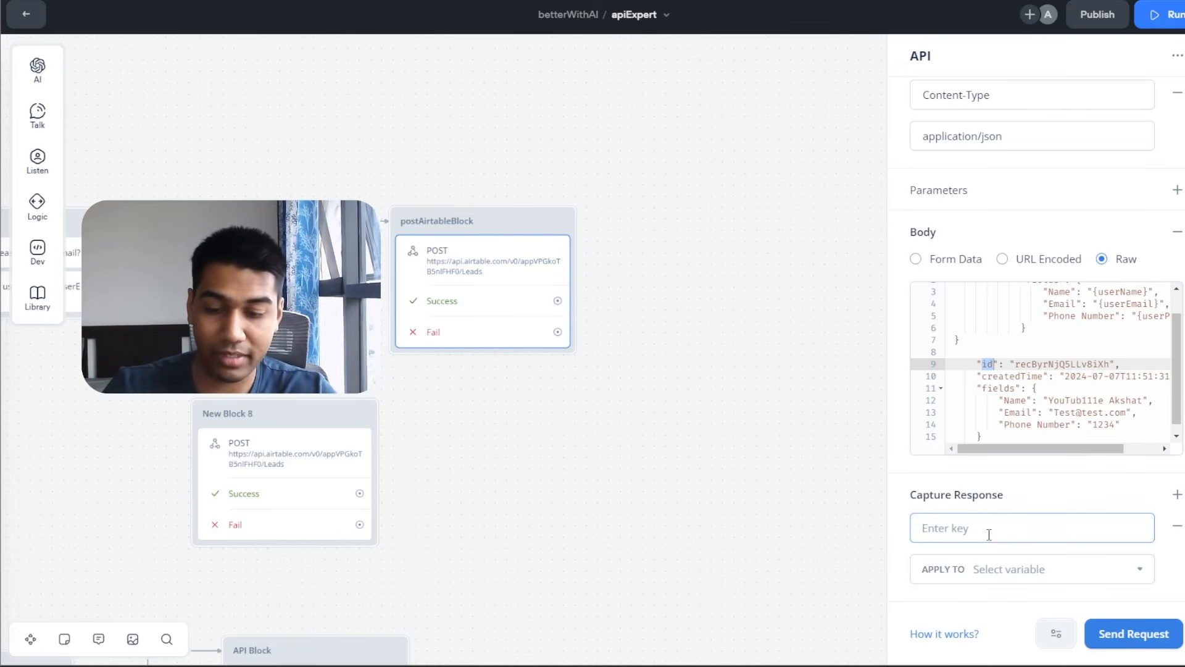
{"action": "type", "text": "response.id"}
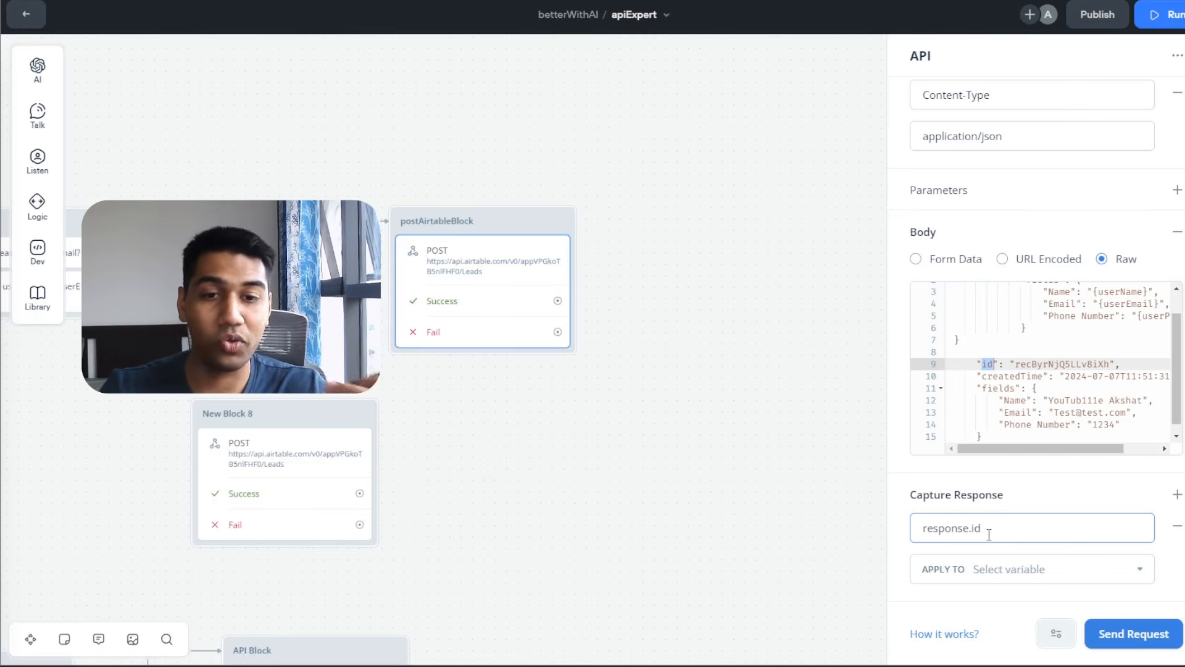
{"action": "left_click", "coordinate": [1019, 568]}
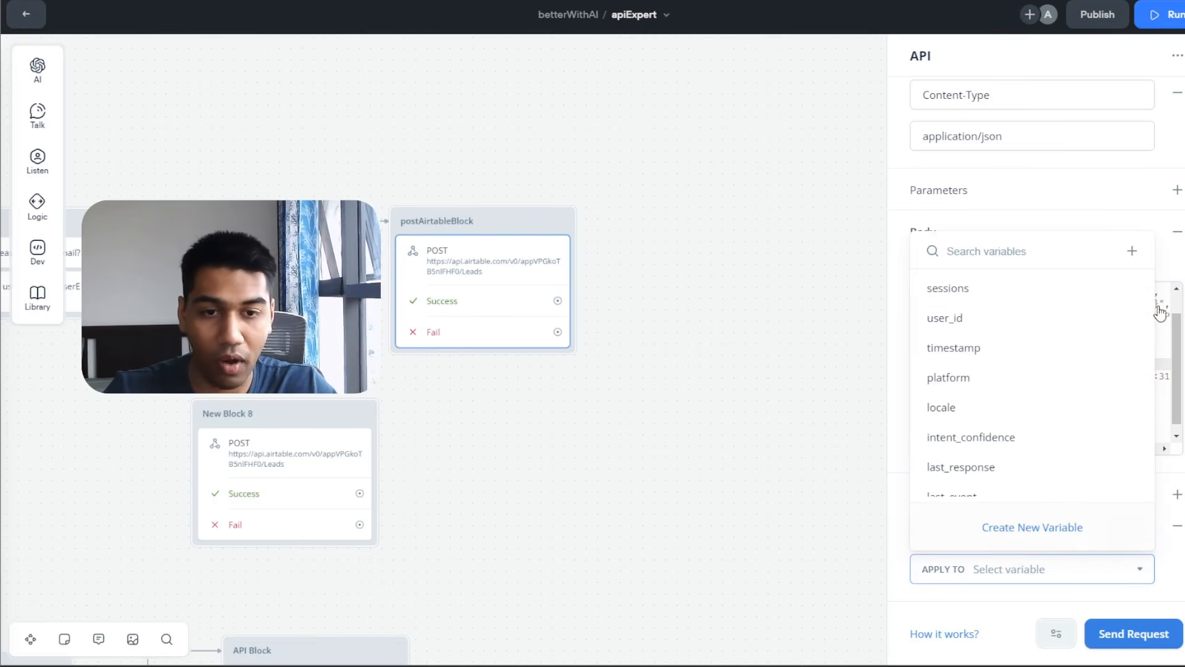
{"action": "left_click", "coordinate": [1016, 531]}
{"action": "type", "text": "testResponse"}
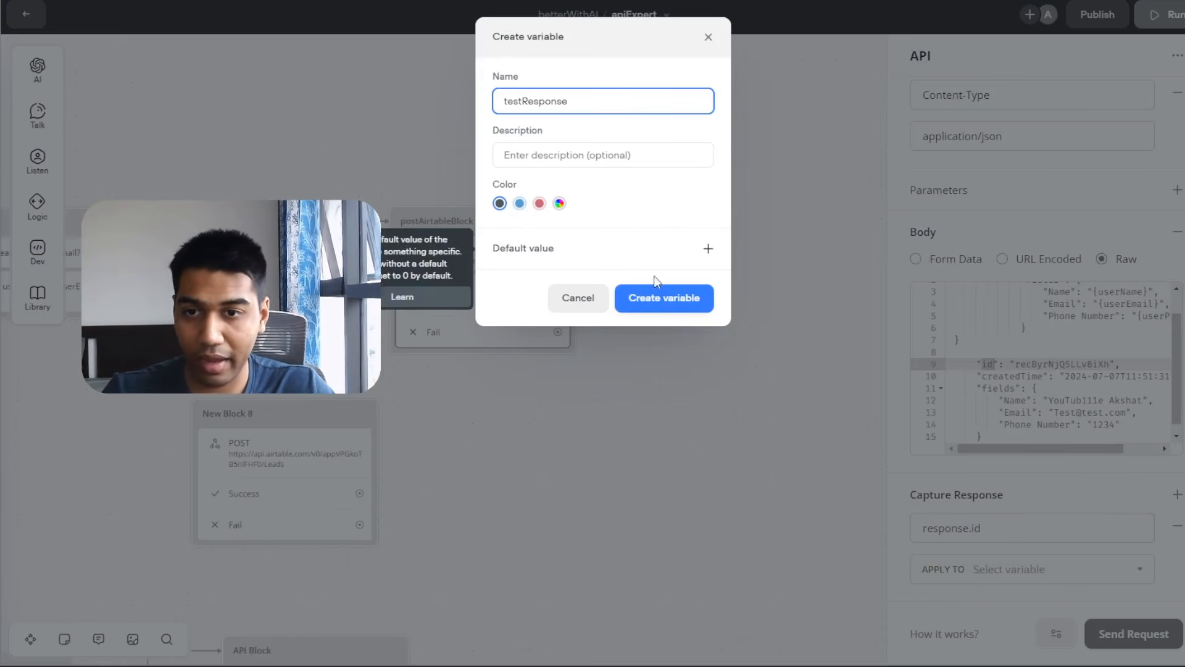
{"action": "left_click", "coordinate": [658, 296]}
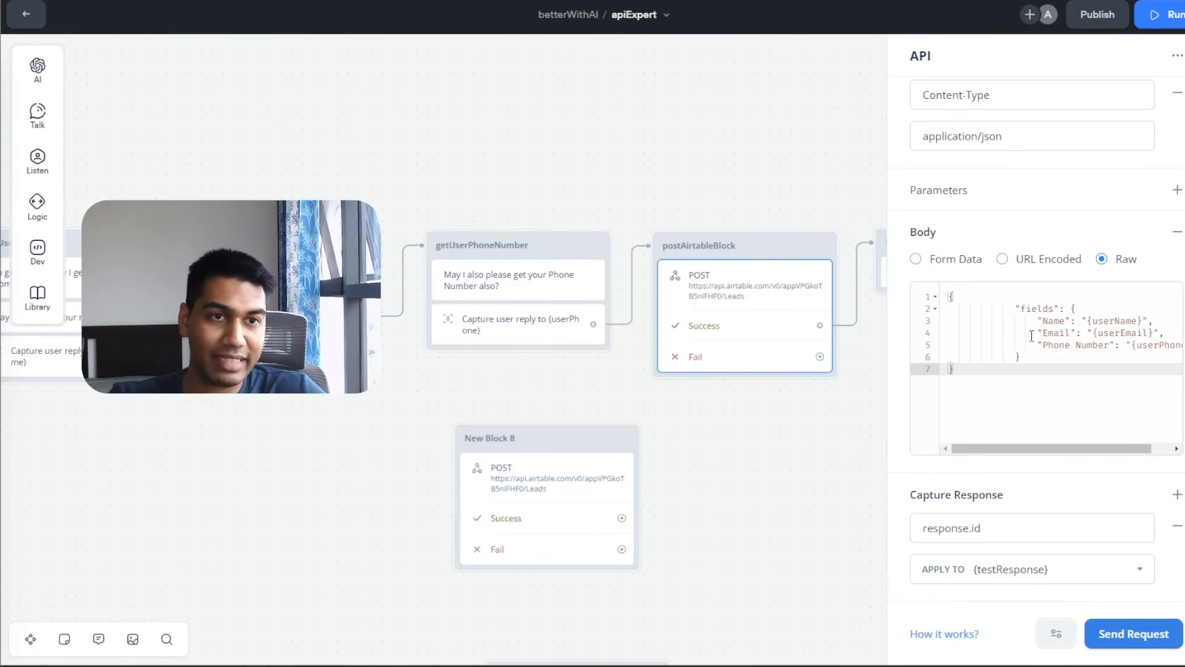
{"action": "left_click", "coordinate": [1161, 14]}
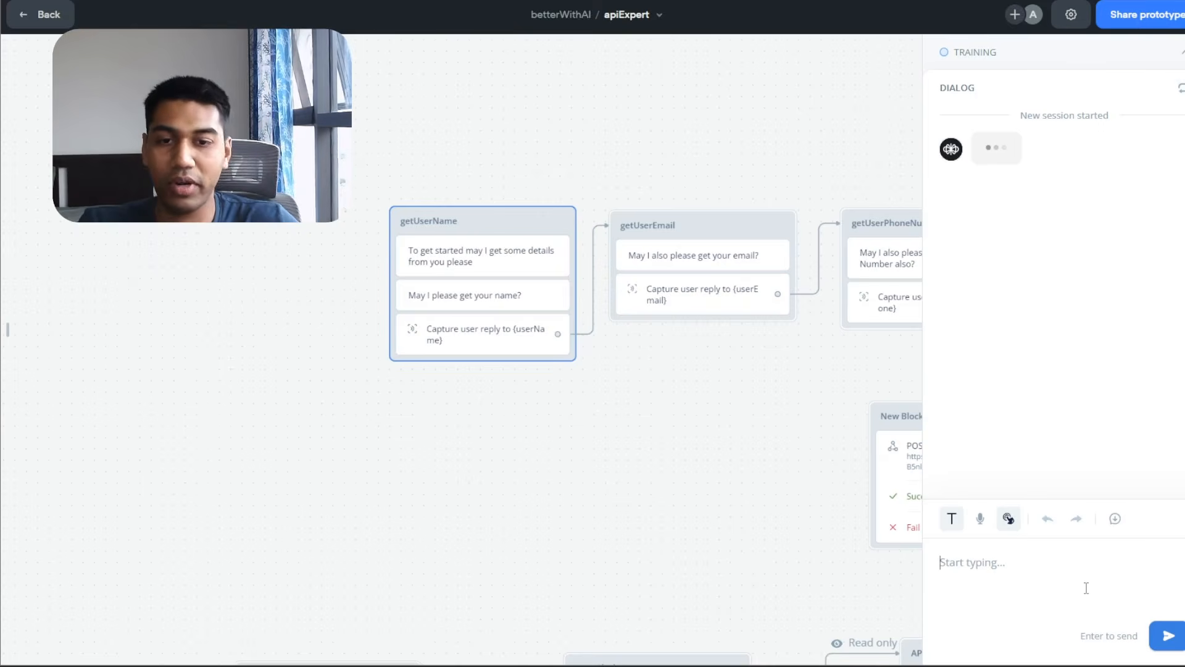
Test the lead flow answering 'Random', 'R2' and 'ran', then inspect the {testResponse} step.
{"action": "type", "text": "Random"}
{"action": "key", "text": "Return"}
{"action": "type", "text": "R2"}
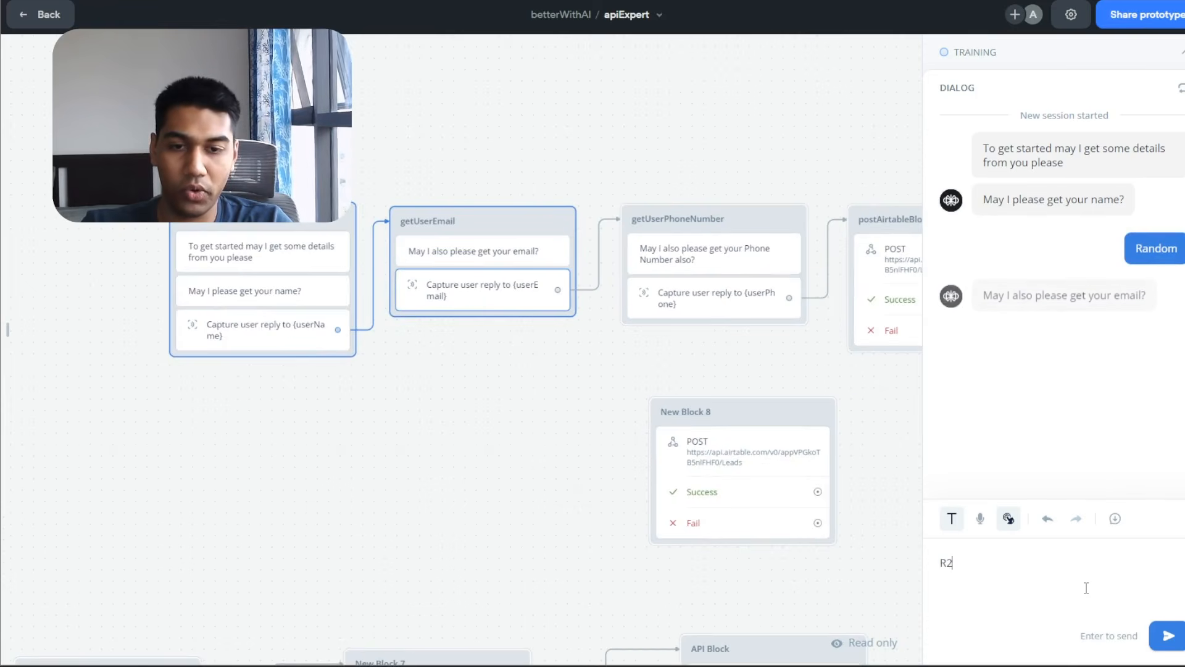
{"action": "key", "text": "Return"}
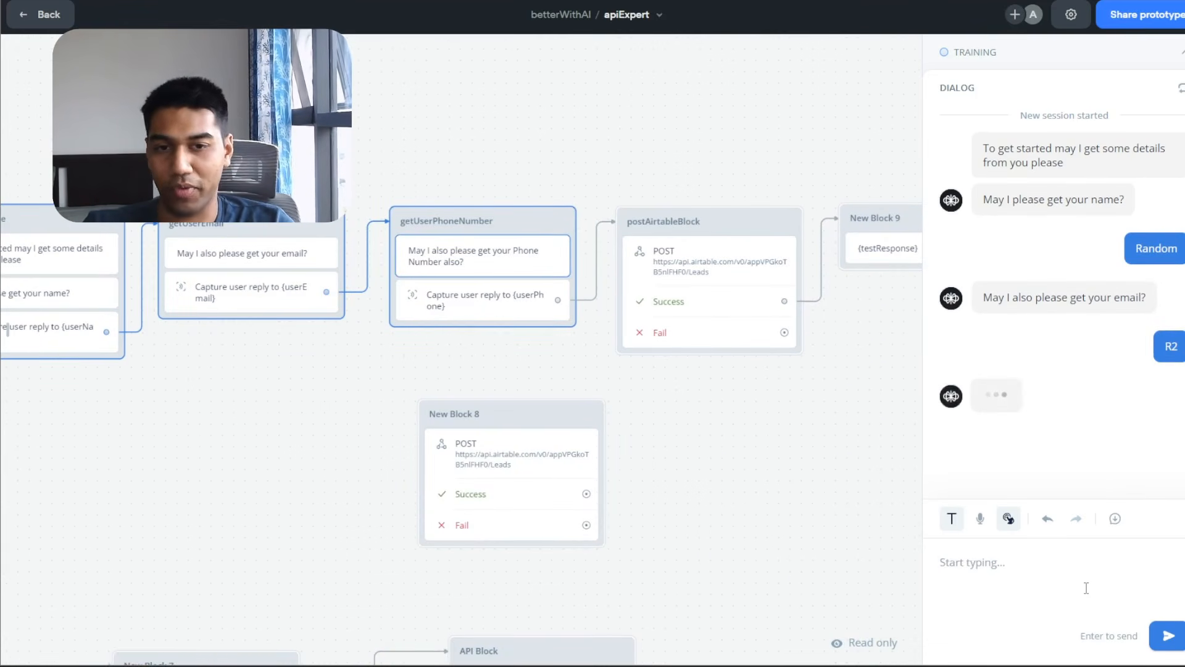
{"action": "type", "text": "random"}
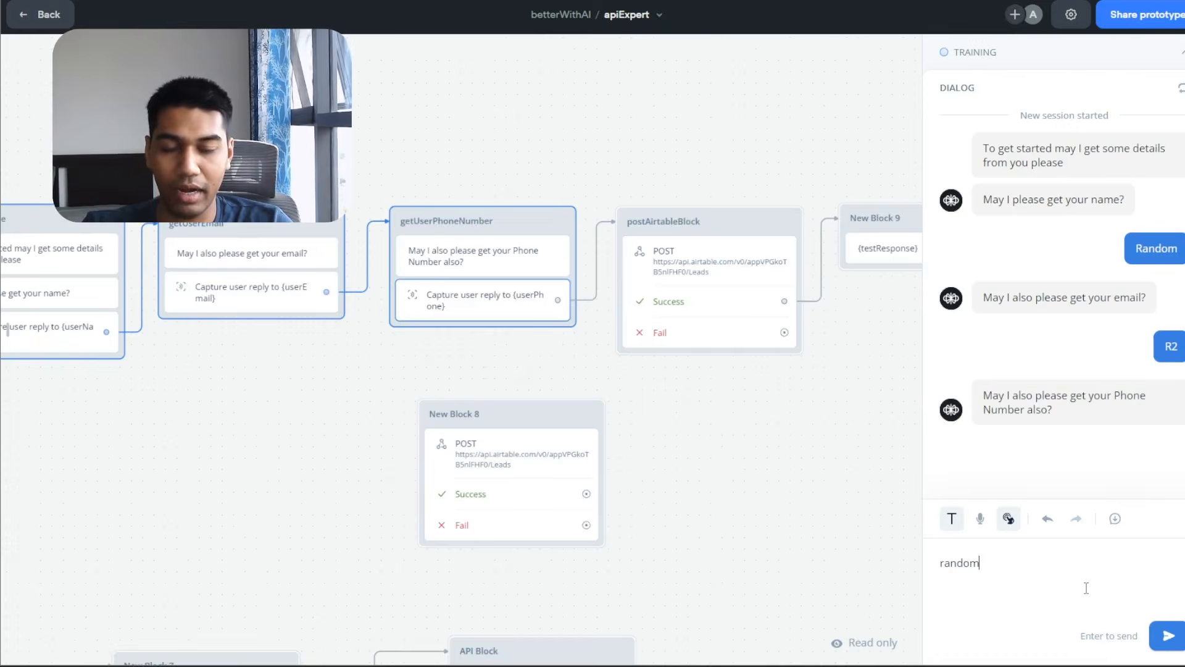
{"action": "key", "text": "Return"}
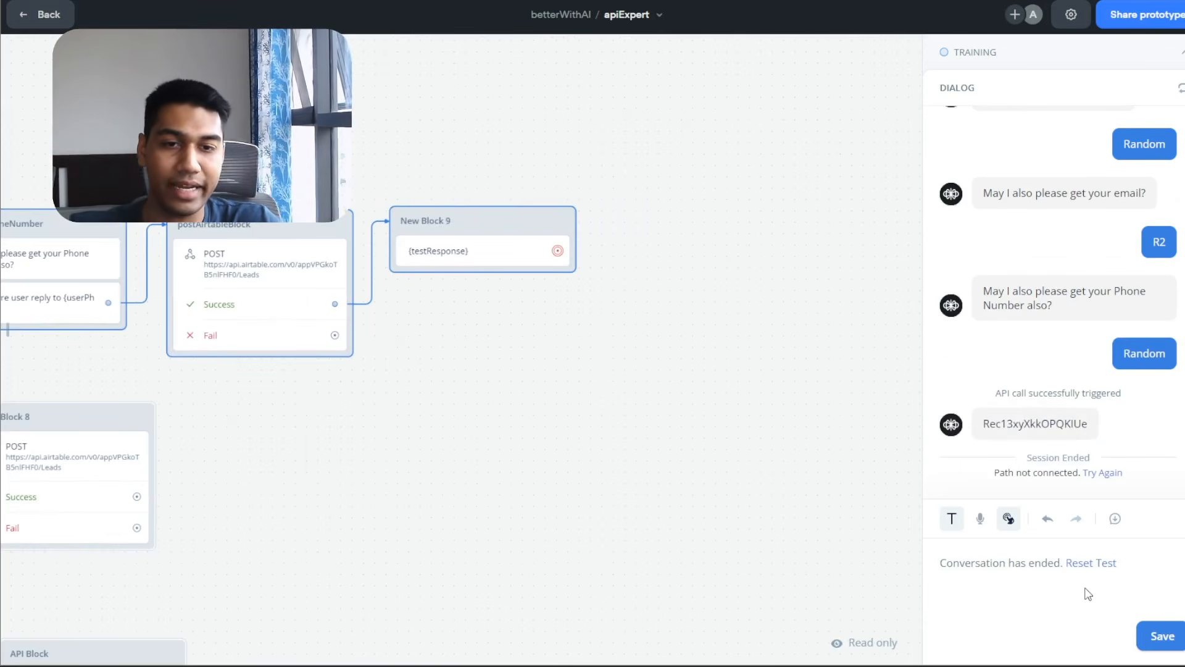
{"action": "left_click", "coordinate": [1069, 431]}
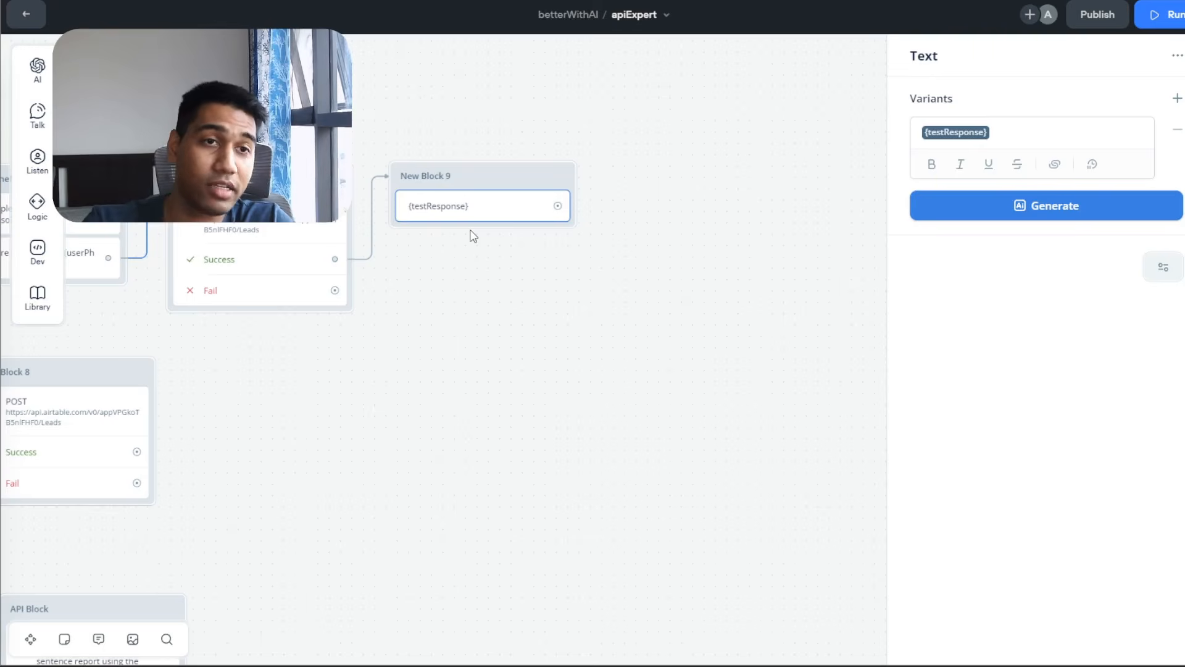
Close the text step editor and pan to New Block 4, New Block 7 and API Block.
{"action": "scroll", "coordinate": [579, 257], "scroll_direction": "up", "scroll_amount": 3}
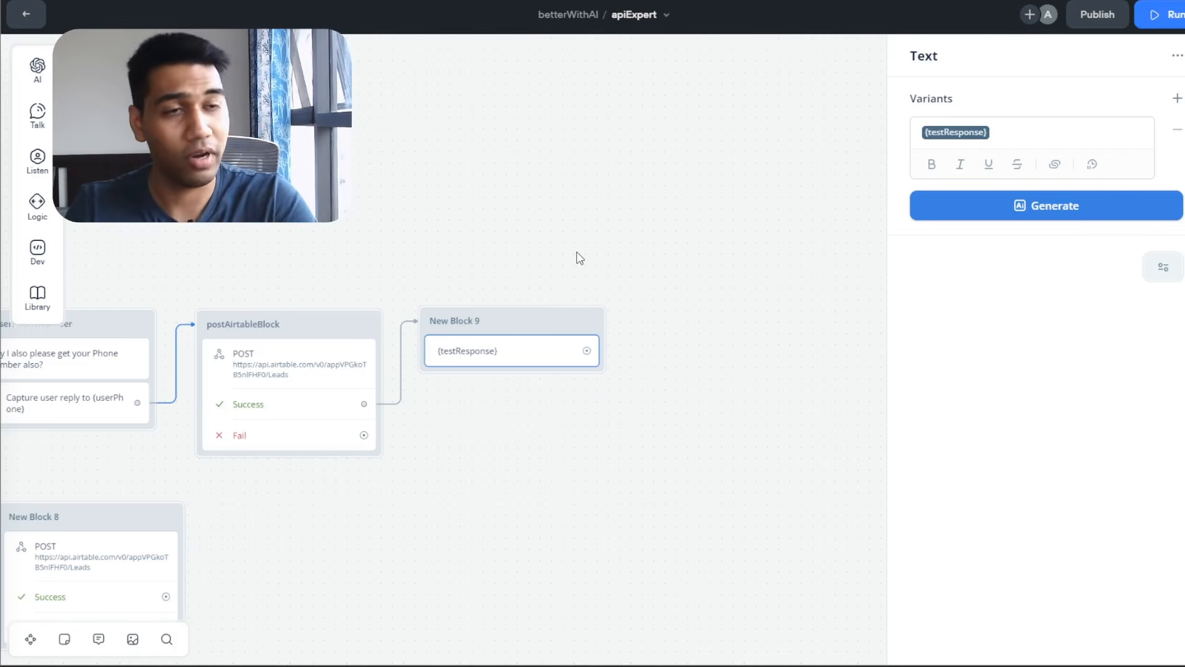
{"action": "left_click", "coordinate": [577, 251]}
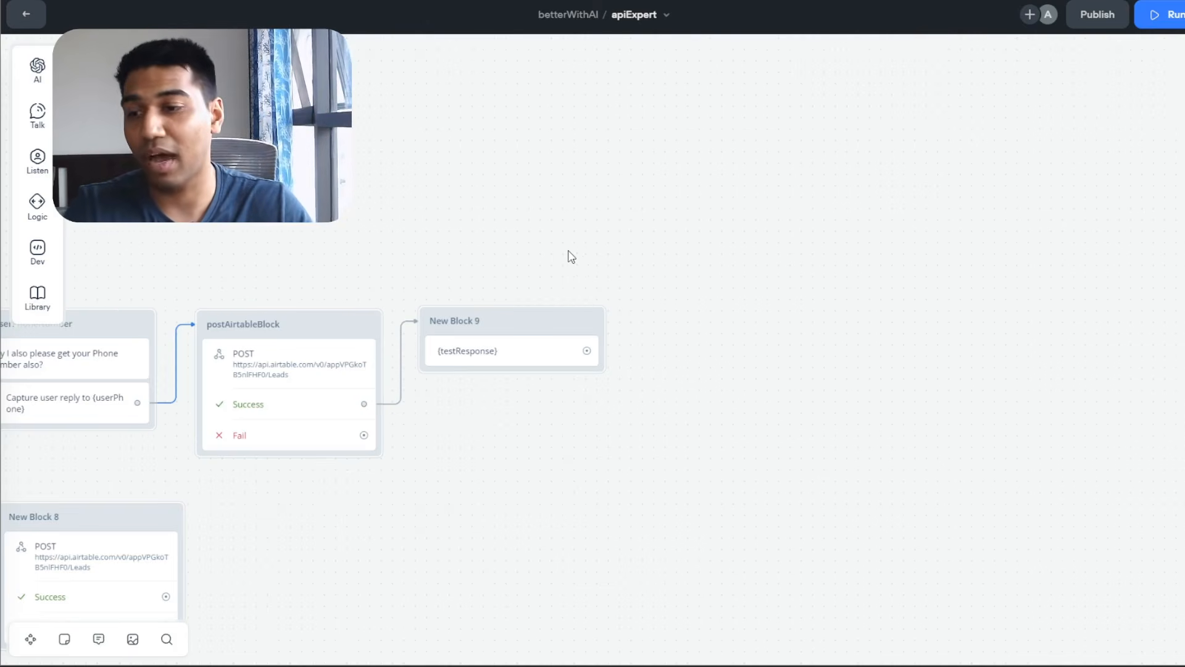
{"action": "left_click_drag", "start_coordinate": [547, 249], "coordinate": [968, 203]}
{"action": "left_click_drag", "start_coordinate": [452, 423], "coordinate": [749, 158]}
{"action": "left_click_drag", "start_coordinate": [695, 217], "coordinate": [692, 119]}
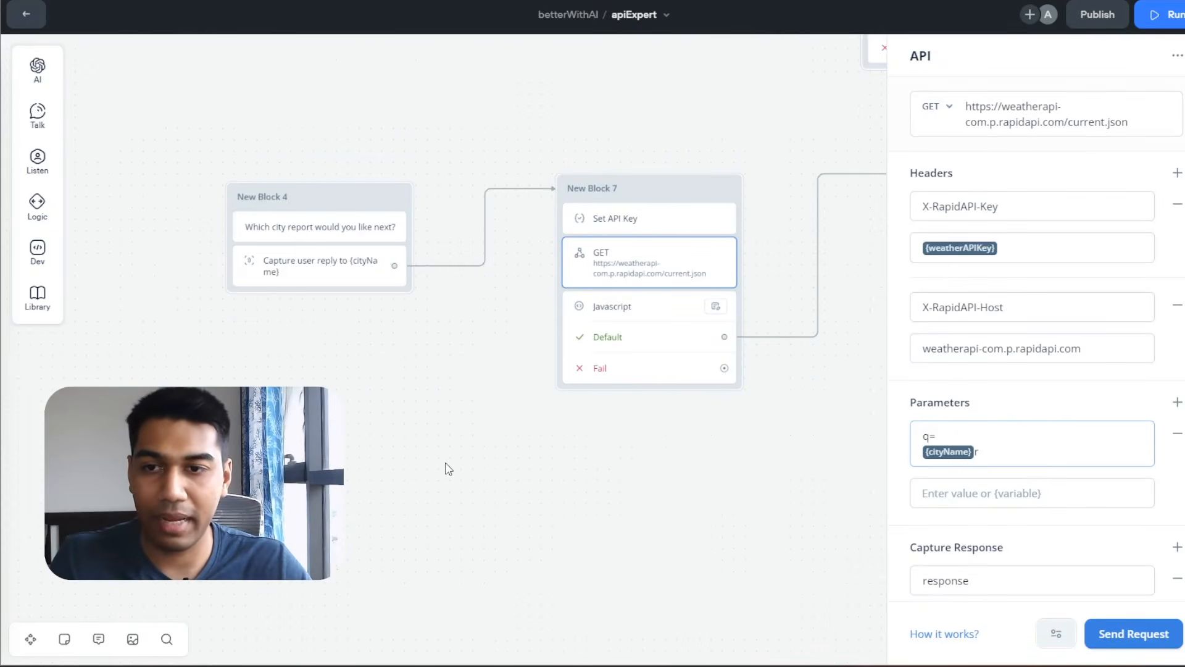
Copy RapidAPI's Realtime Weather snippet with Client kept as cURL, then return to Postman.
{"action": "key", "text": "Escape"}
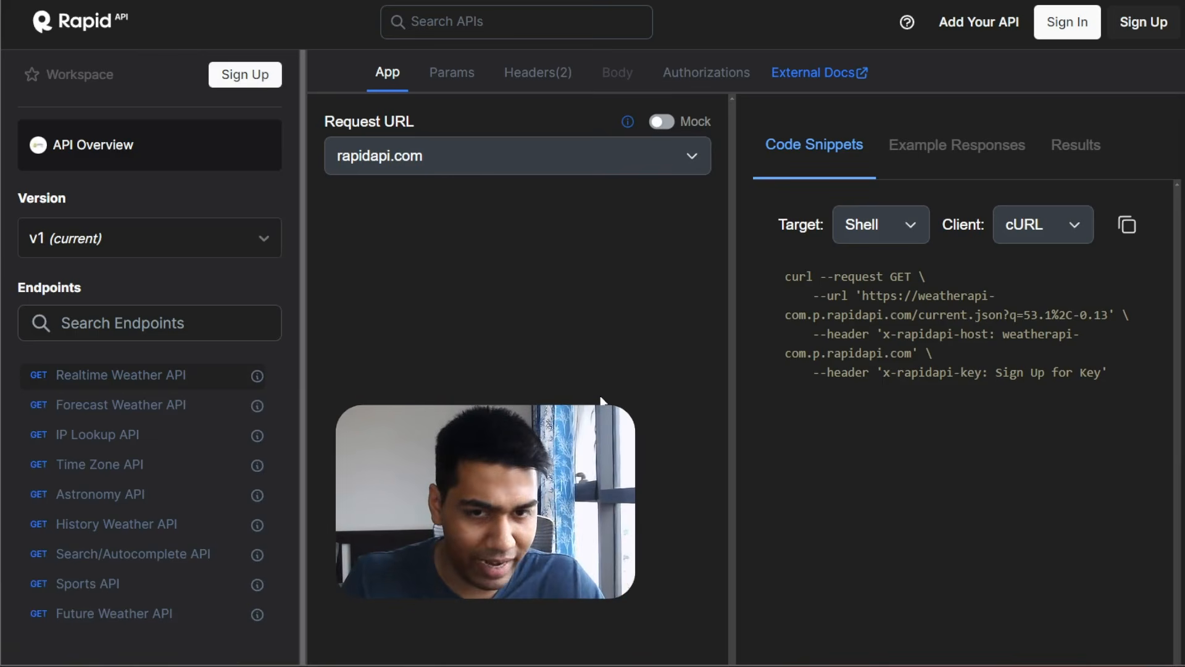
{"action": "left_click_drag", "start_coordinate": [821, 276], "coordinate": [1119, 411]}
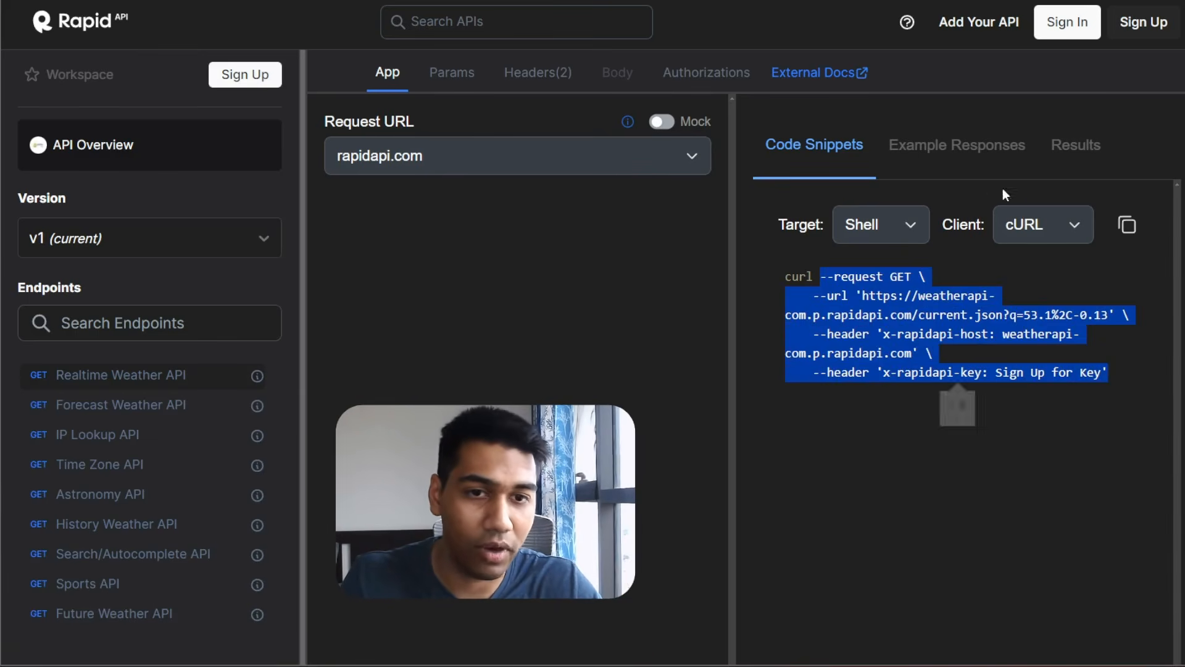
{"action": "left_click", "coordinate": [1047, 223]}
{"action": "left_click", "coordinate": [893, 236]}
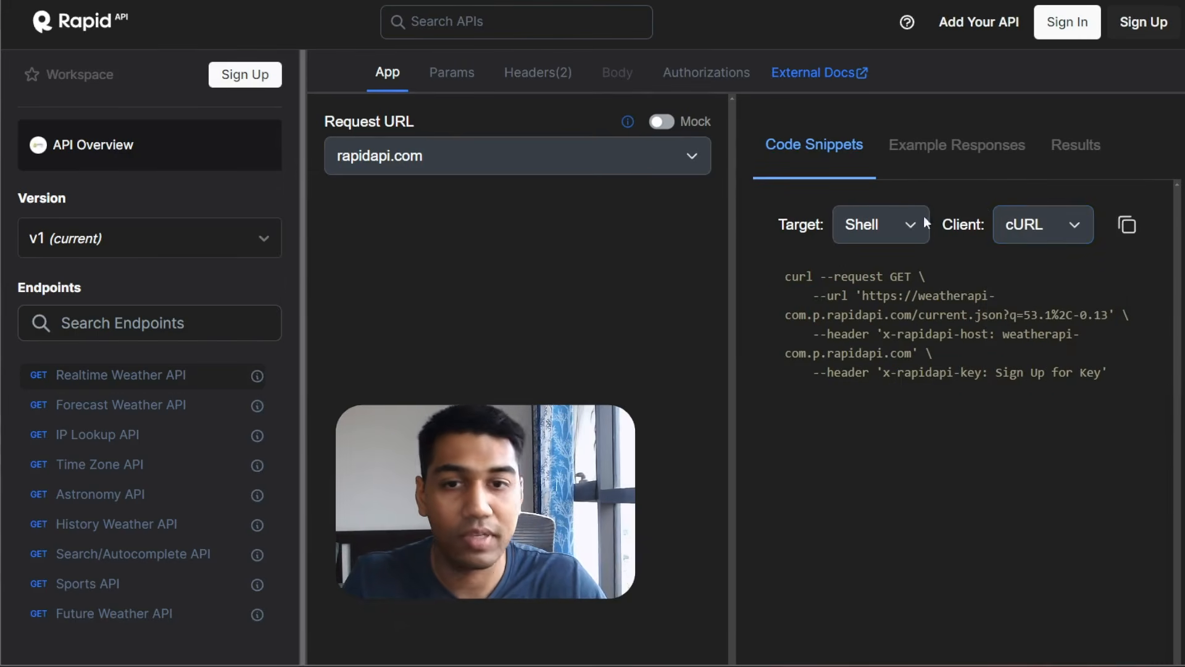
{"action": "left_click", "coordinate": [1127, 226]}
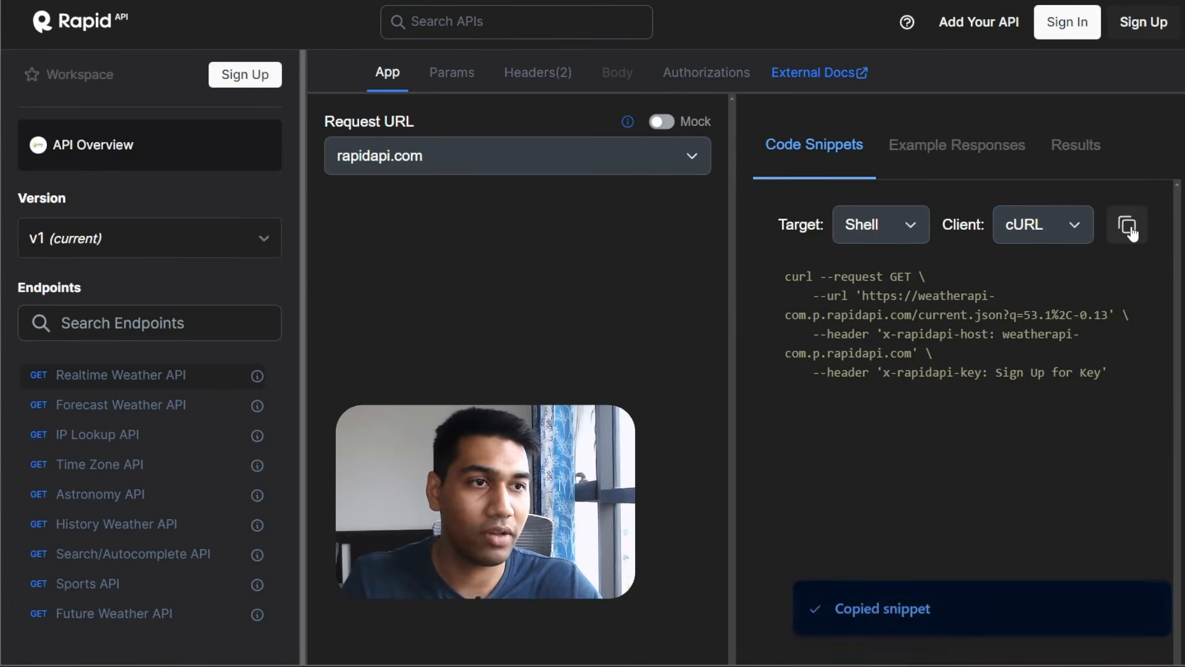
{"action": "key", "text": "alt+Tab"}
{"action": "key", "text": "alt+Tab"}
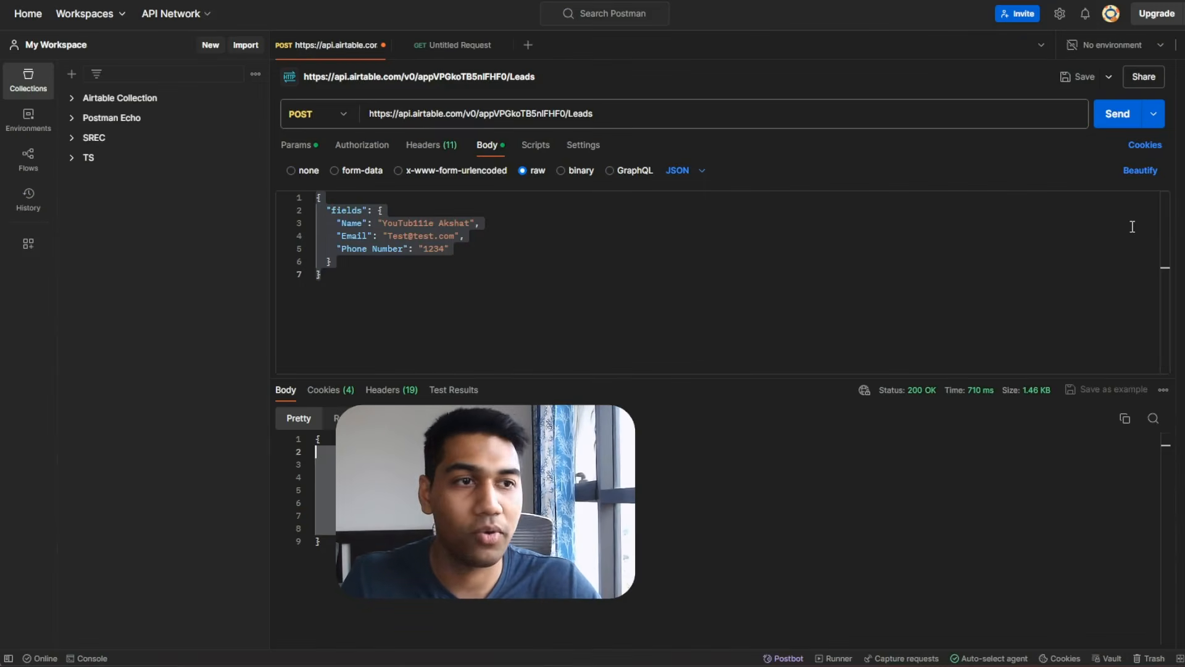
Paste the curl into a new Postman request and check its q=53.1%2C-0.13 parameter and RapidAPI headers.
{"action": "left_click", "coordinate": [529, 45]}
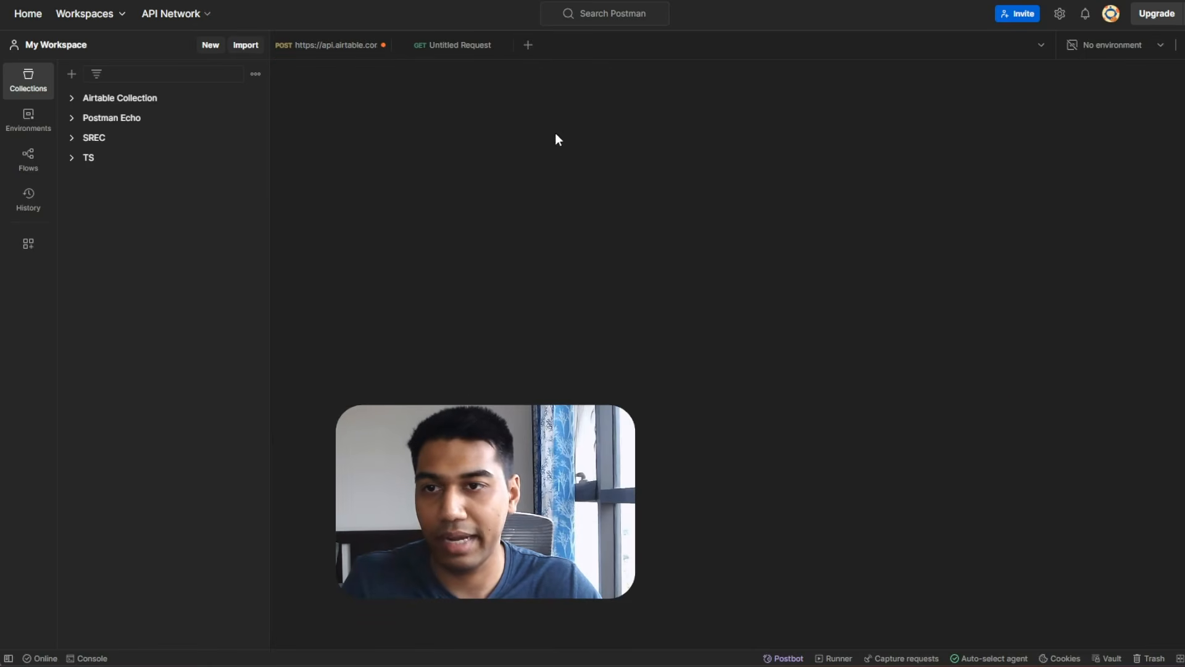
{"action": "key", "text": "ctrl+v"}
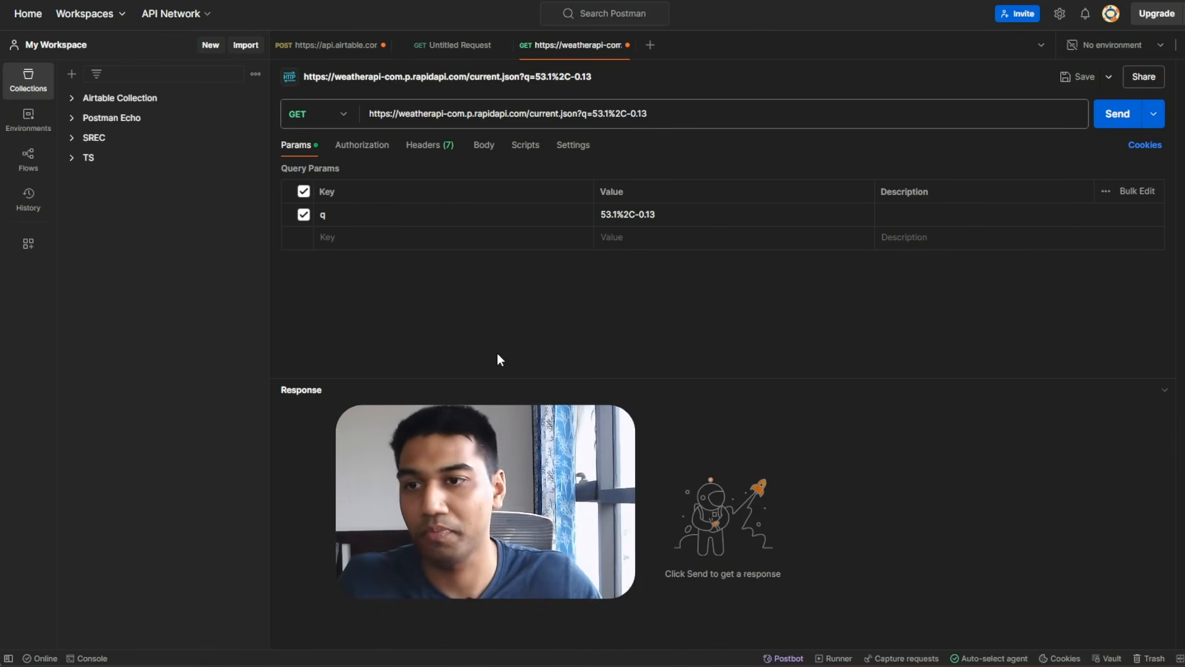
{"action": "left_click", "coordinate": [677, 221]}
{"action": "left_click", "coordinate": [676, 290]}
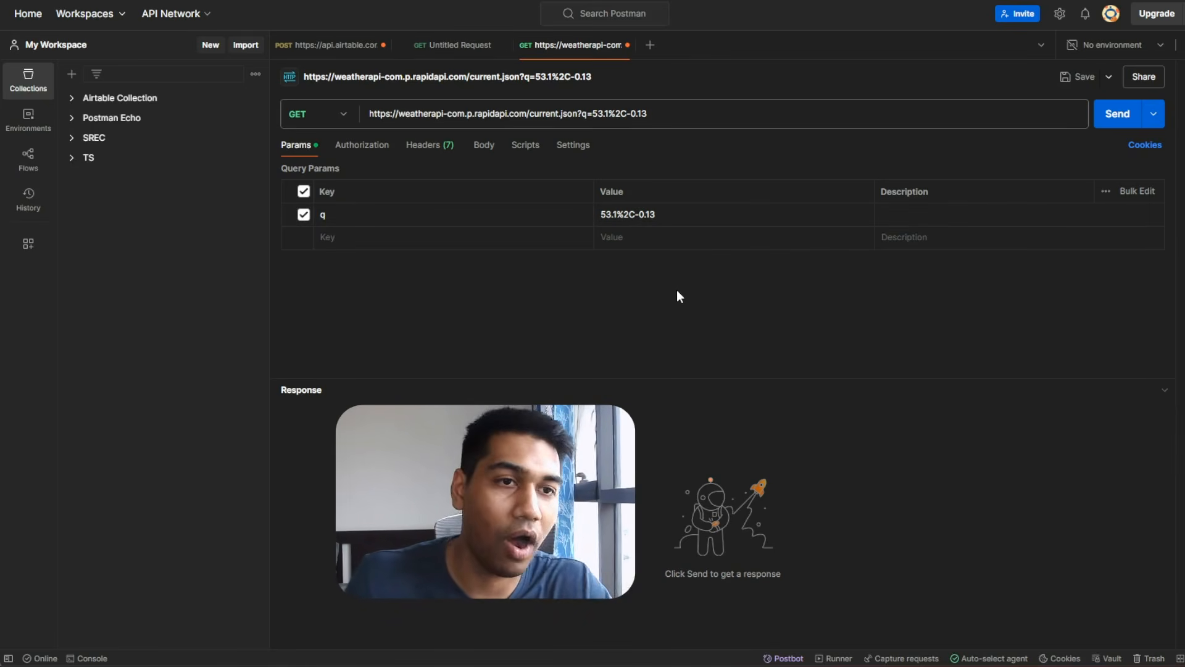
{"action": "left_click", "coordinate": [454, 147]}
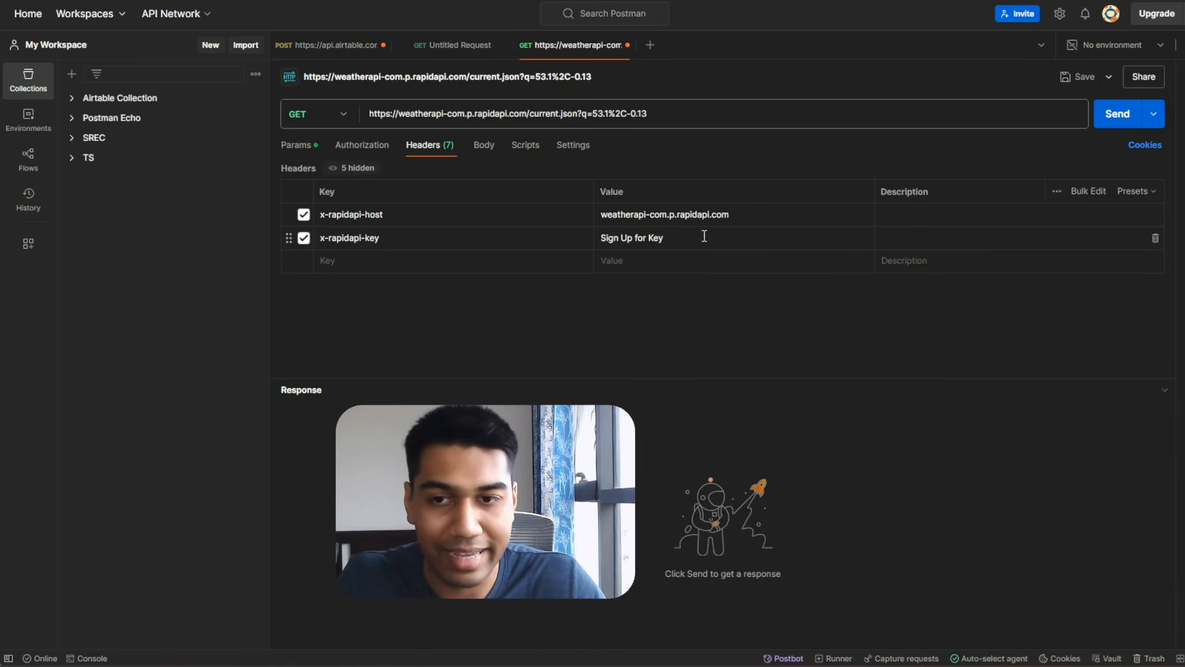
{"action": "left_click", "coordinate": [636, 238]}
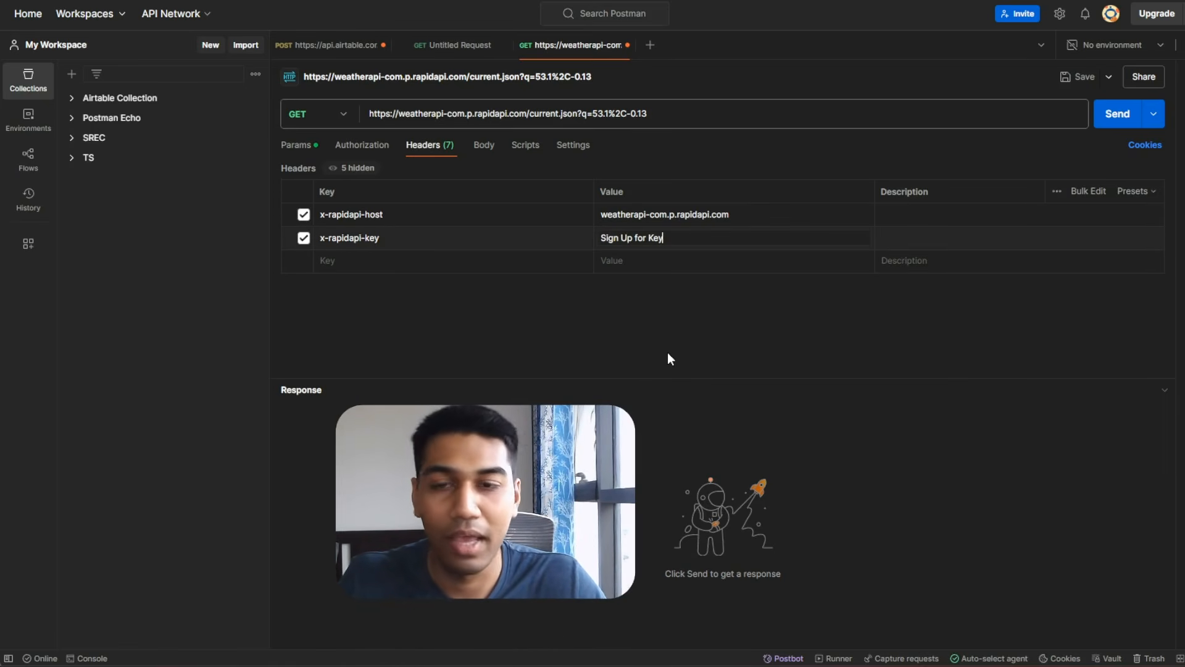
{"action": "left_click", "coordinate": [485, 146]}
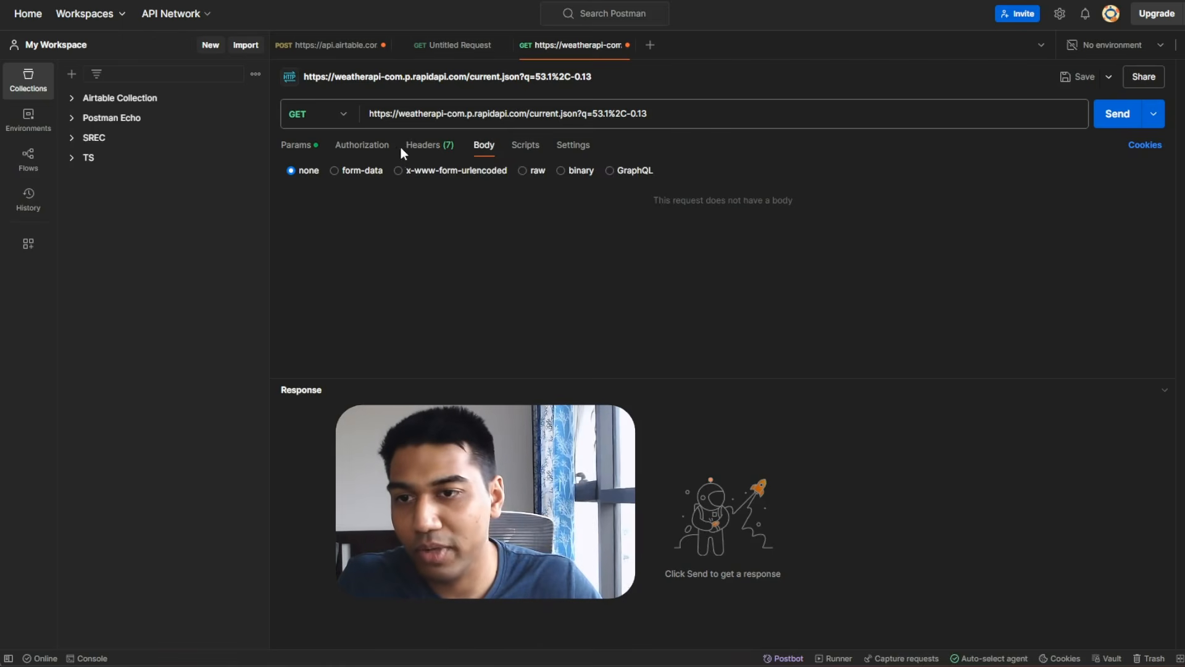
{"action": "left_click", "coordinate": [426, 148]}
{"action": "left_click", "coordinate": [293, 155]}
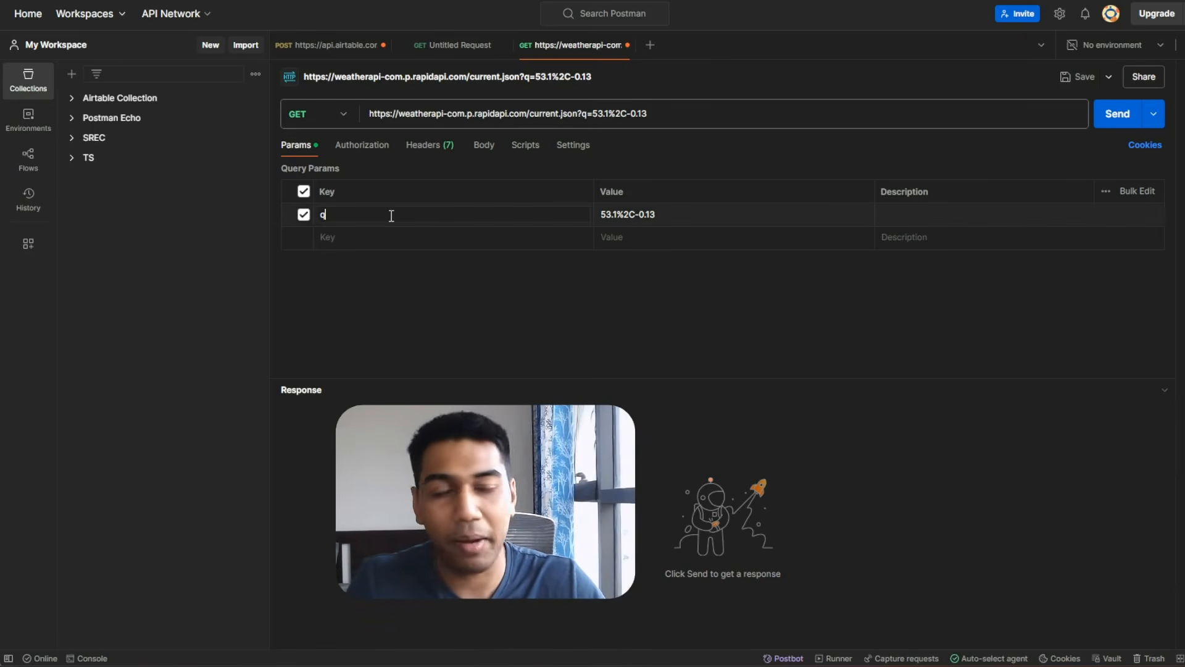
Go back to the Voiceflow flow and open the weather GET request step.
{"action": "key", "text": "alt+Tab"}
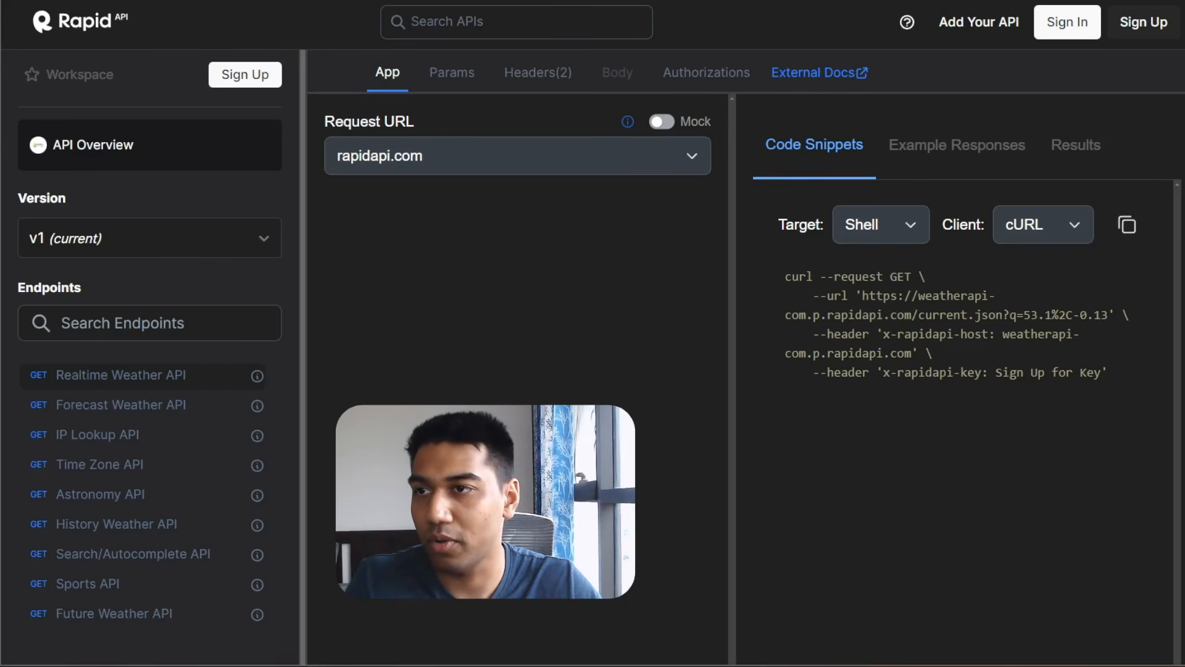
{"action": "key", "text": "ctrl+Tab"}
{"action": "left_click", "coordinate": [626, 261]}
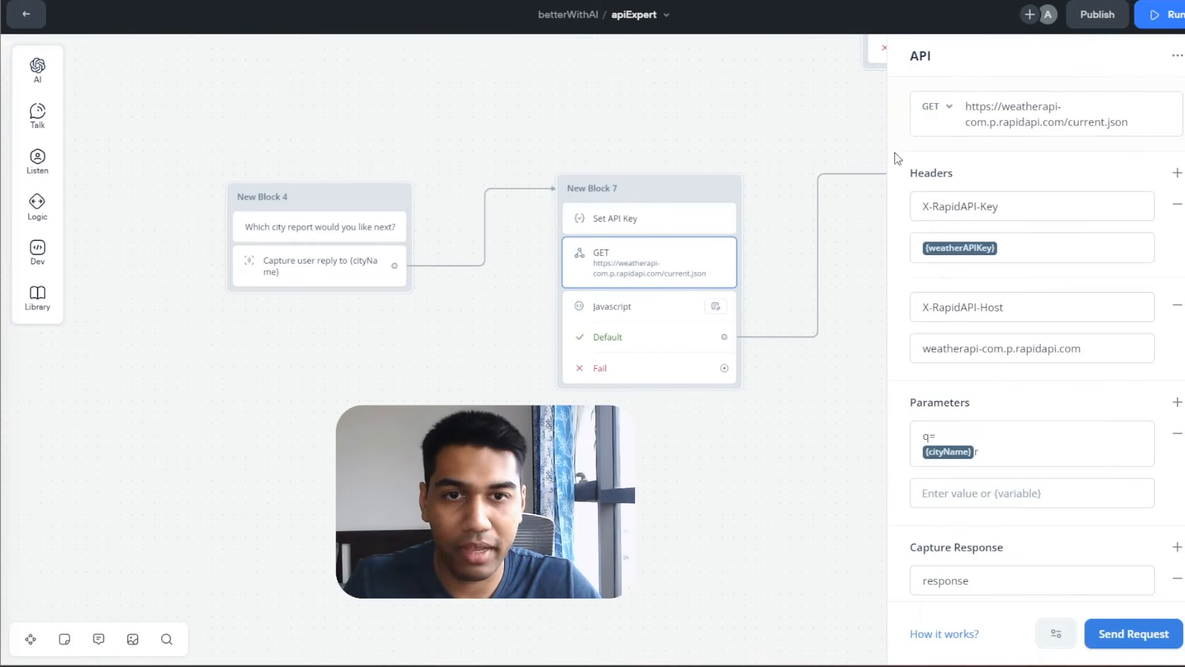
Keep the weather request method as GET and compare it with Postman's headers.
{"action": "left_click", "coordinate": [933, 115]}
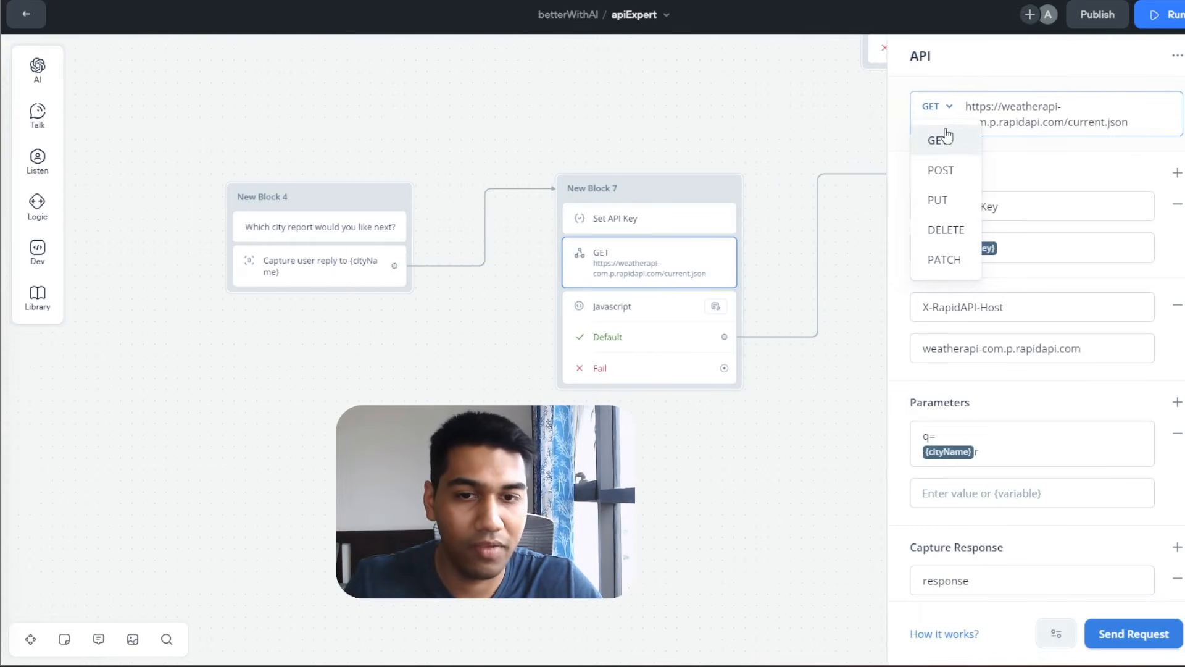
{"action": "left_click", "coordinate": [941, 143]}
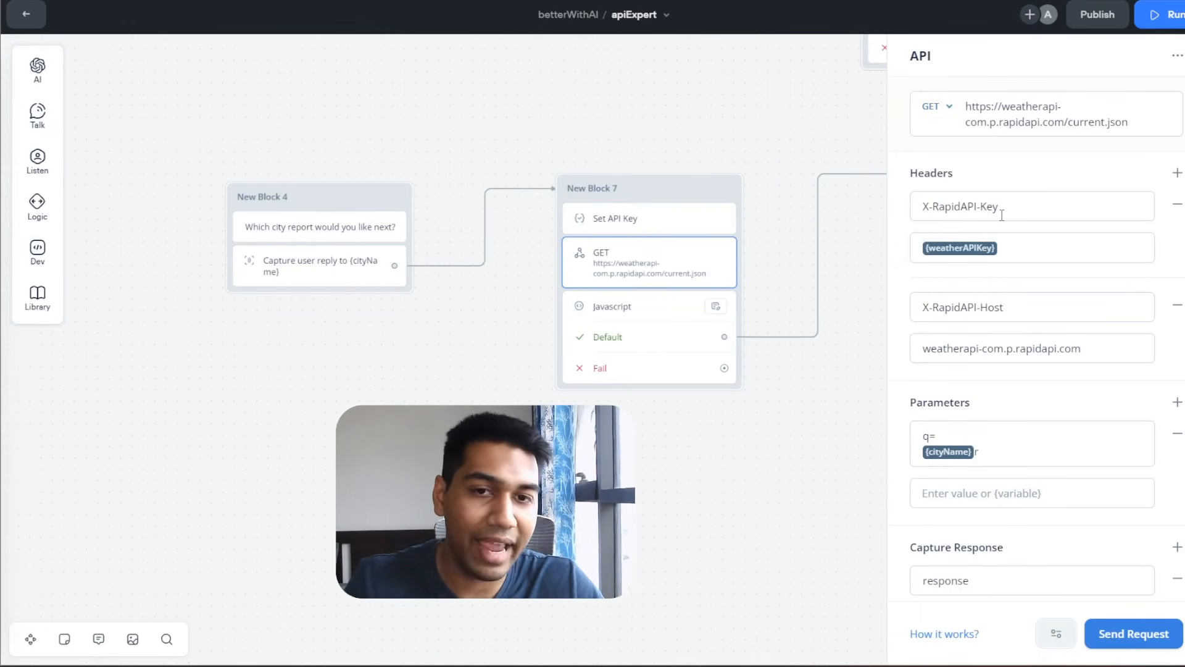
{"action": "key", "text": "alt+Tab"}
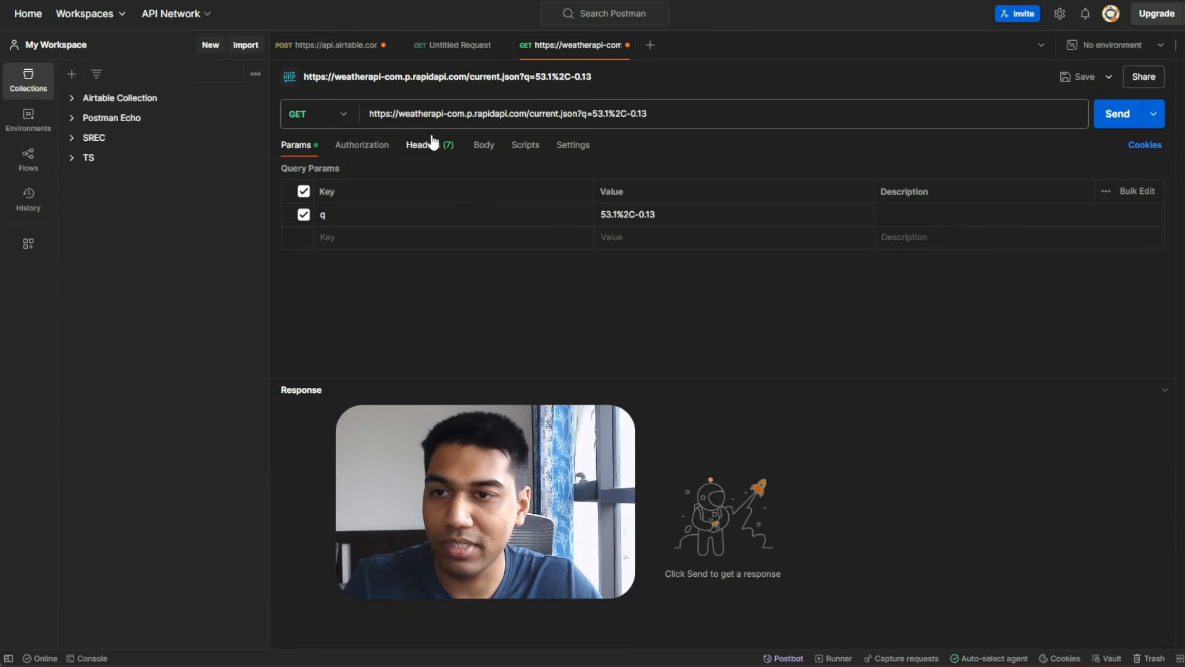
{"action": "left_click", "coordinate": [432, 145]}
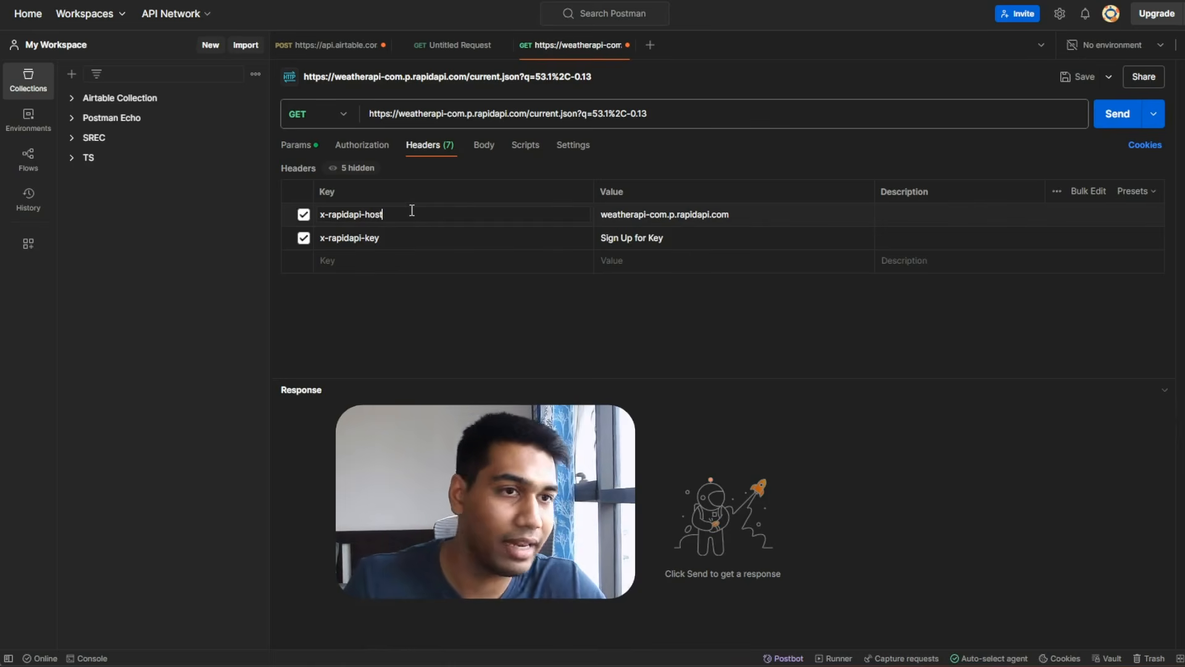
{"action": "key", "text": "alt+Tab"}
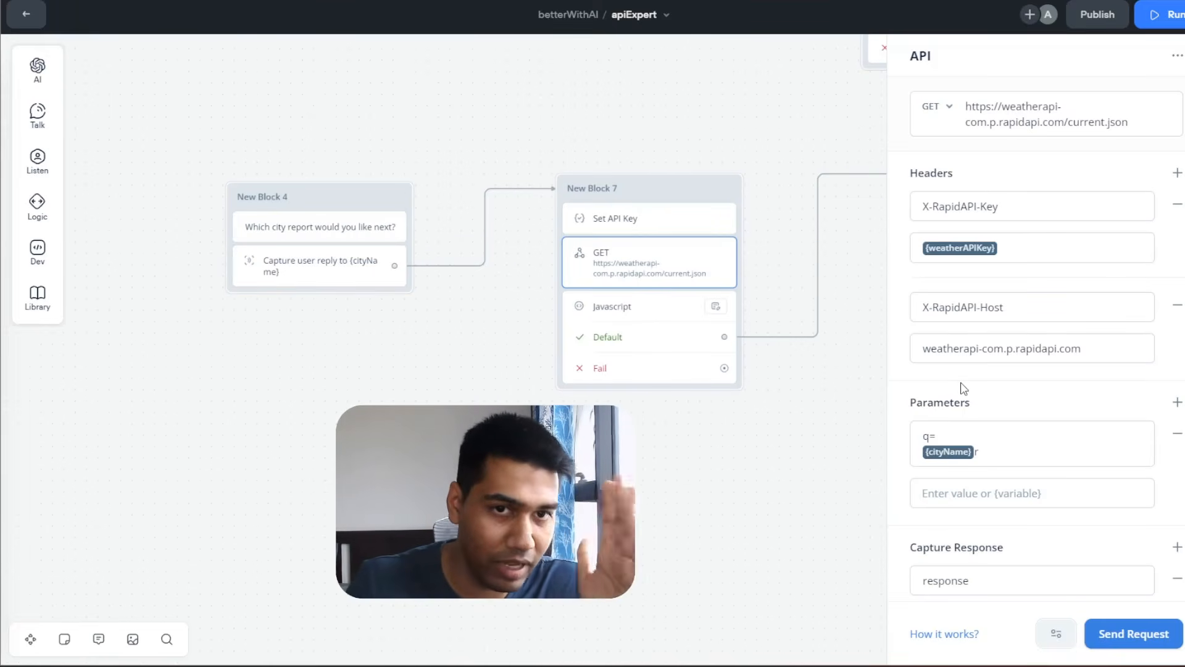
Move {cityName} out of the key field into the value field, leaving the key as q.
{"action": "left_click", "coordinate": [1002, 452]}
{"action": "key", "text": "BackSpace"}
{"action": "key", "text": "BackSpace"}
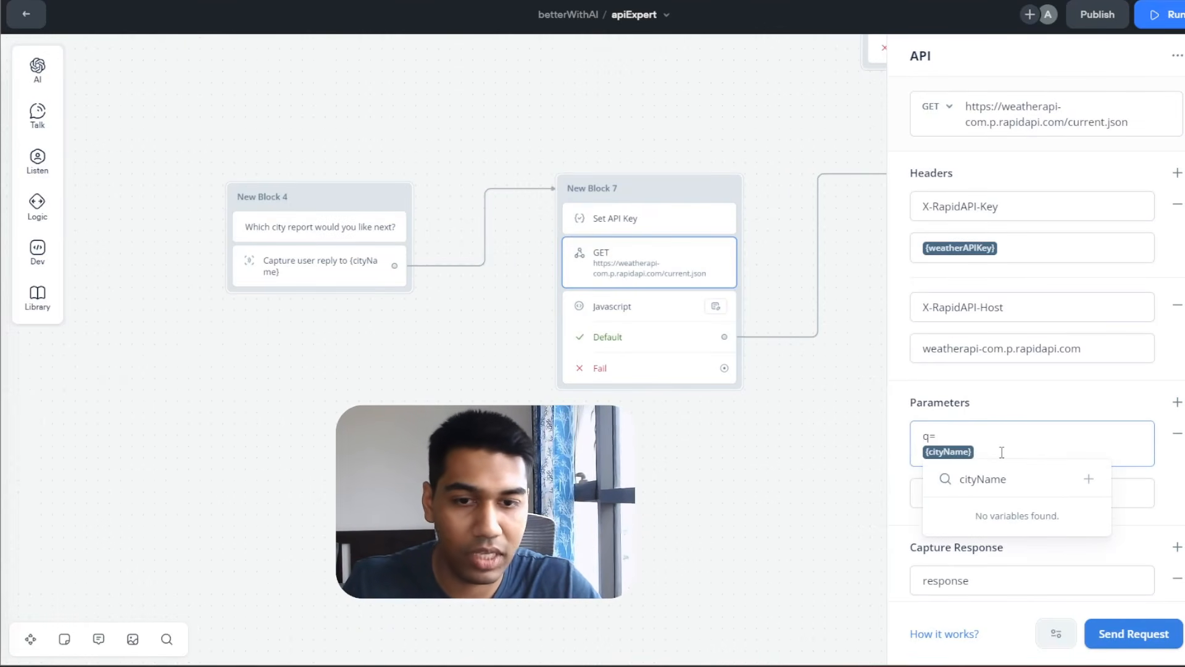
{"action": "left_click", "coordinate": [968, 430]}
{"action": "key", "text": "BackSpace"}
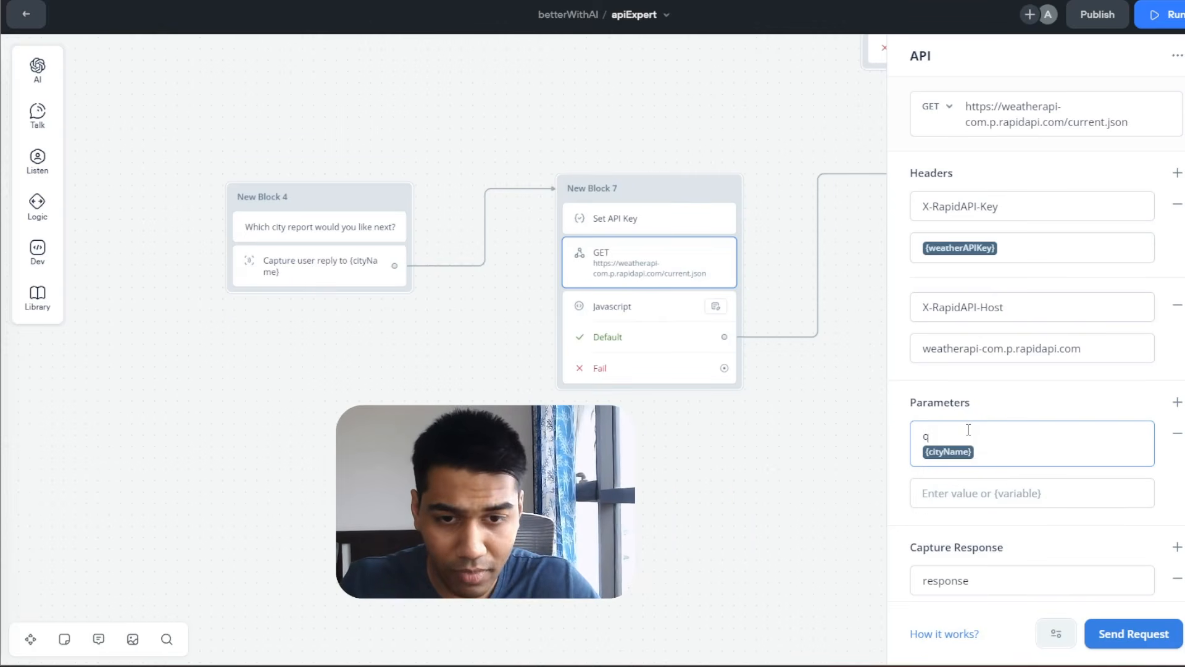
{"action": "key", "text": "ctrl+x"}
{"action": "left_click", "coordinate": [958, 493]}
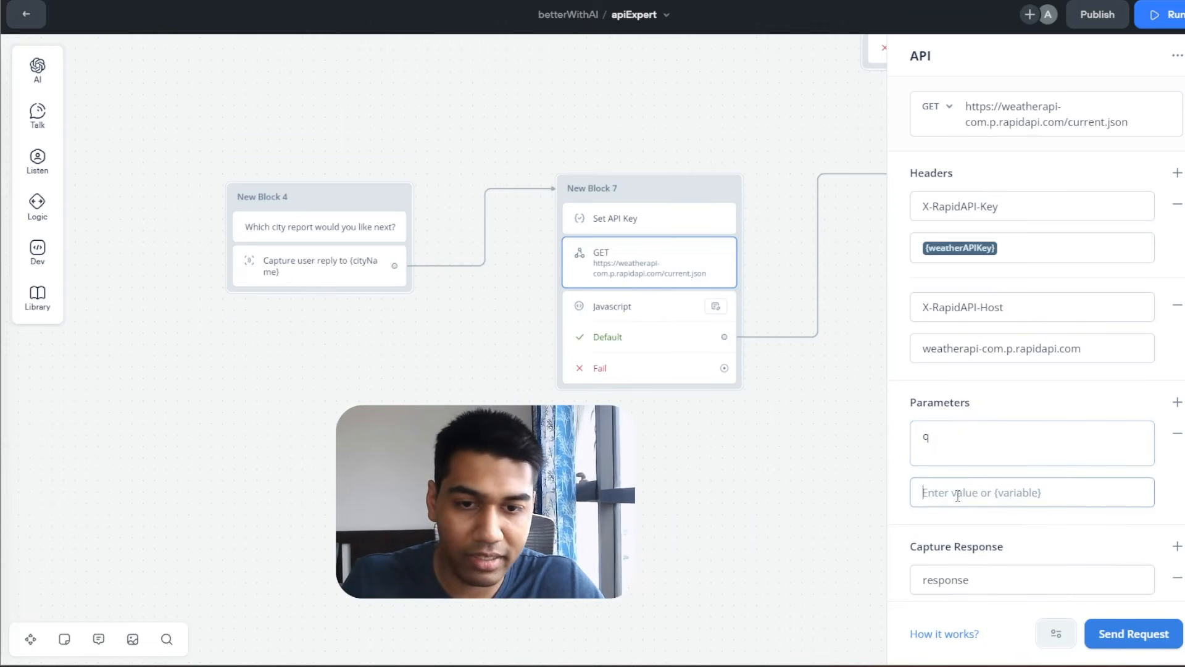
{"action": "key", "text": "ctrl+v"}
{"action": "left_click", "coordinate": [958, 463]}
{"action": "key", "text": "BackSpace"}
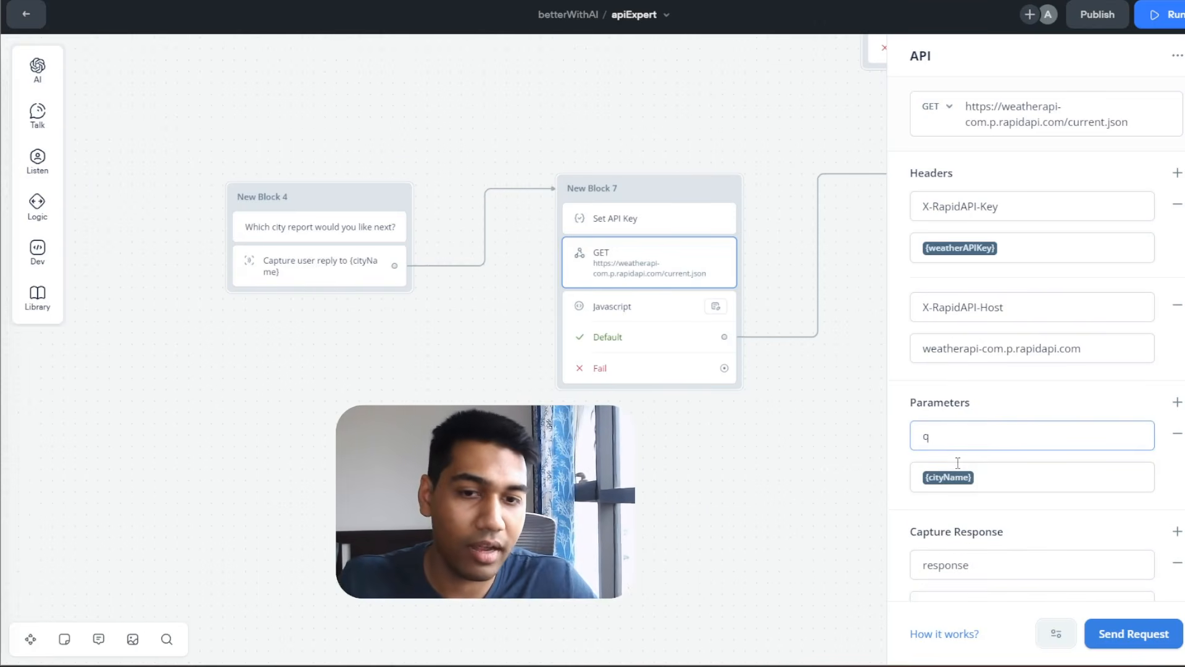
{"action": "left_click", "coordinate": [1028, 398]}
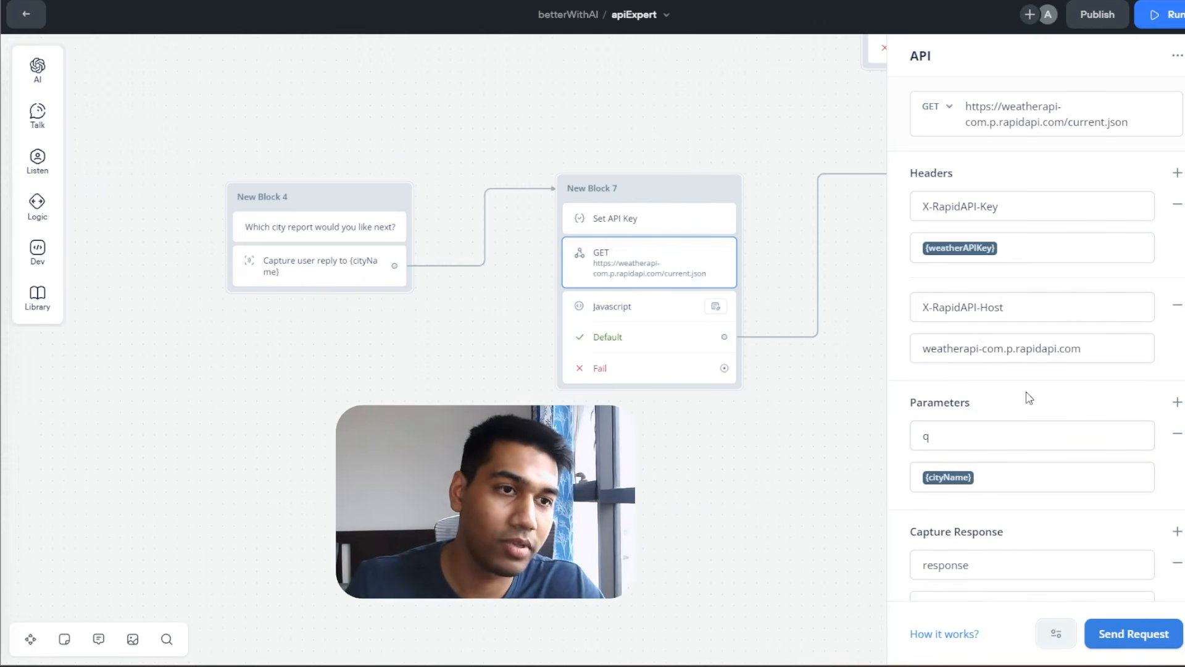
Compare against Postman's query params and confirm q uses the {cityName} value.
{"action": "key", "text": "alt+Tab"}
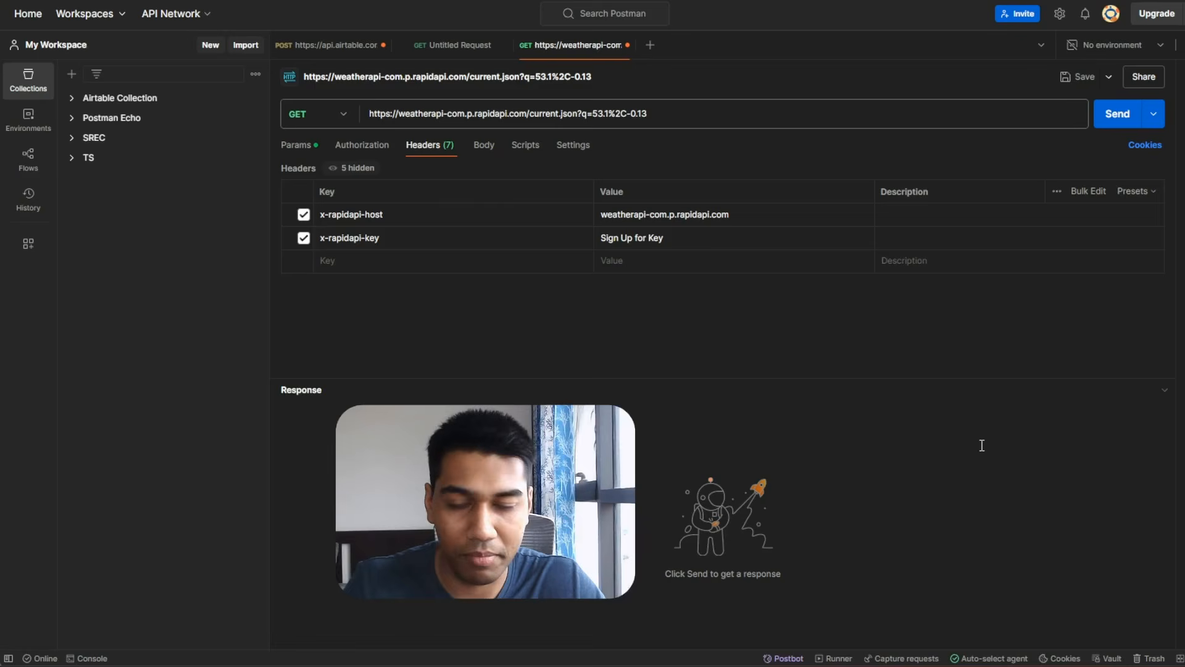
{"action": "left_click", "coordinate": [298, 145]}
{"action": "key", "text": "alt+Tab"}
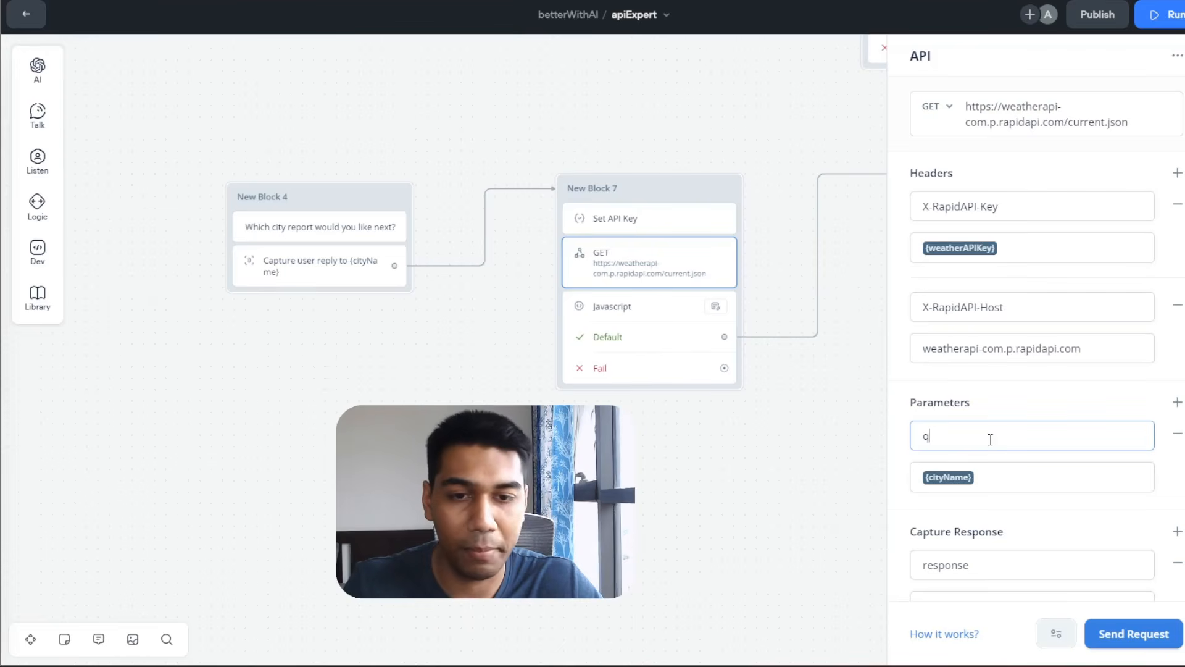
{"action": "left_click", "coordinate": [1002, 477]}
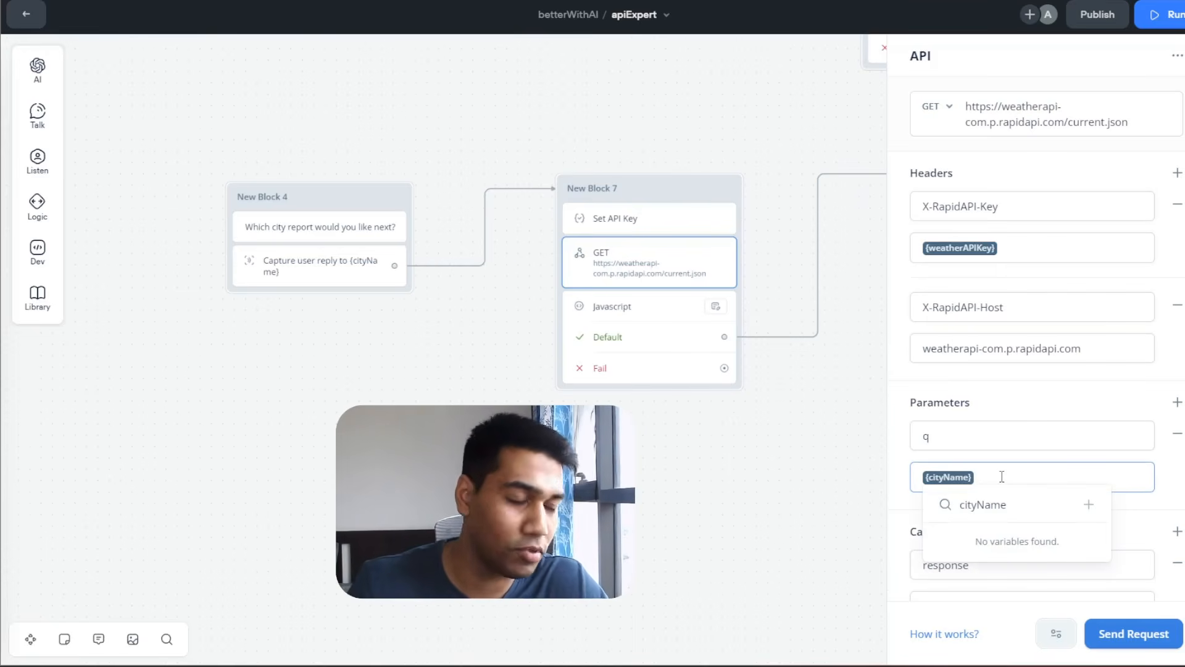
{"action": "scroll", "coordinate": [994, 420], "scroll_direction": "down", "scroll_amount": 1}
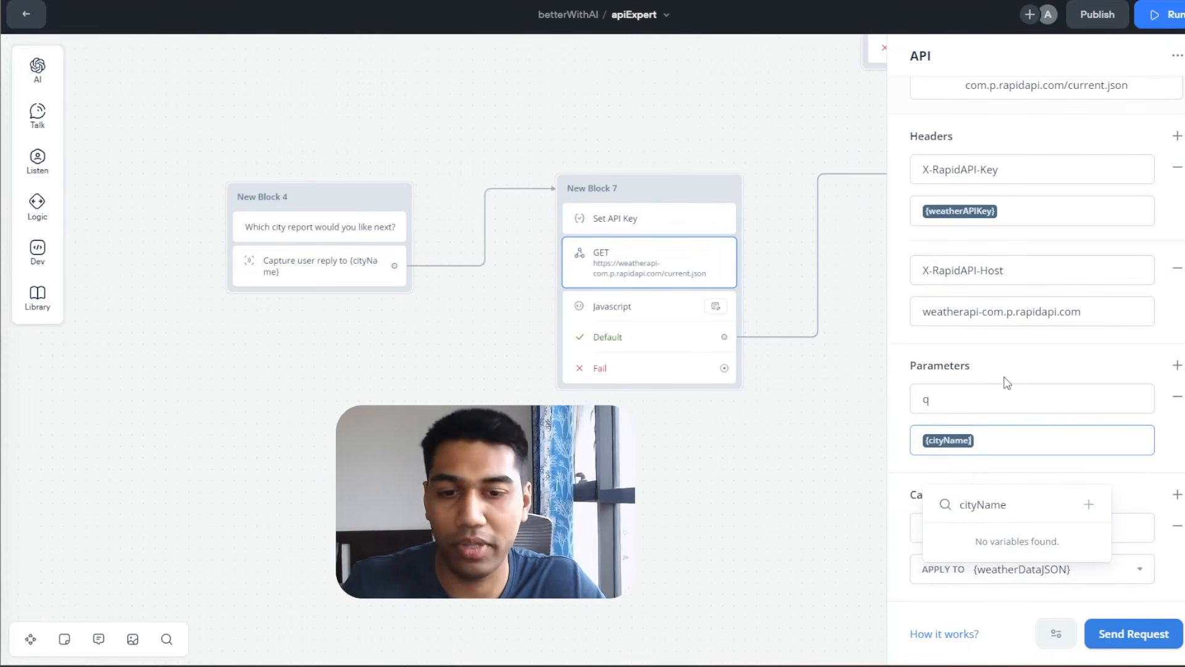
{"action": "left_click", "coordinate": [1021, 578]}
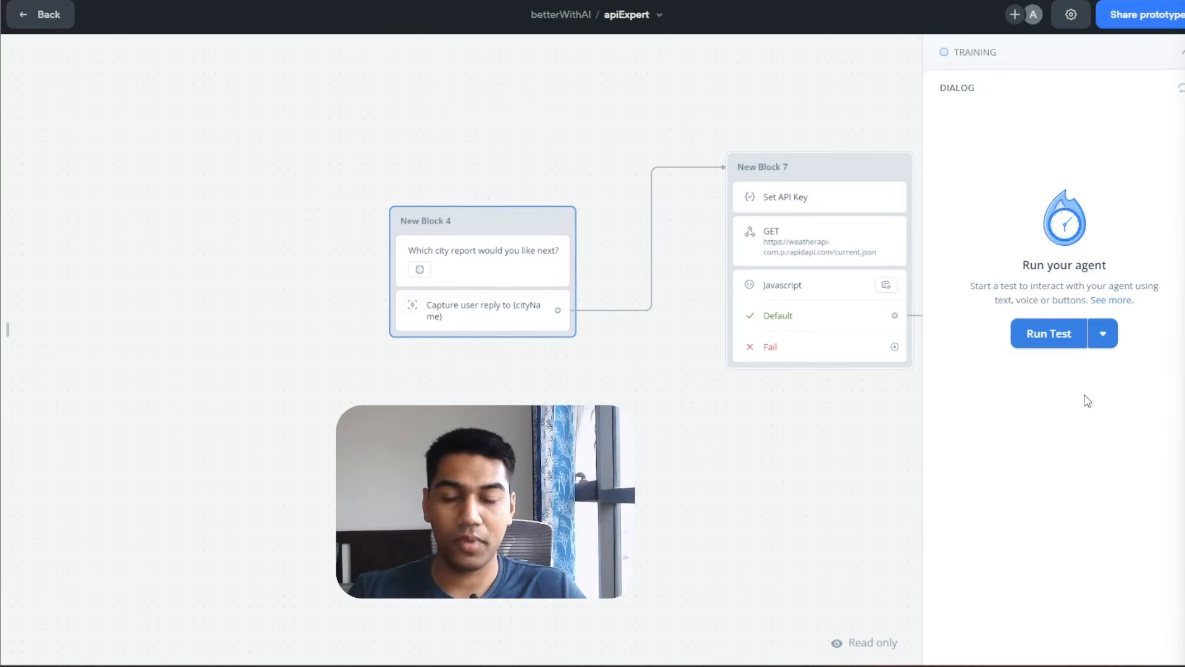
Run a test answering Mumbai and read the generated AI weather report.
{"action": "left_click", "coordinate": [1043, 330]}
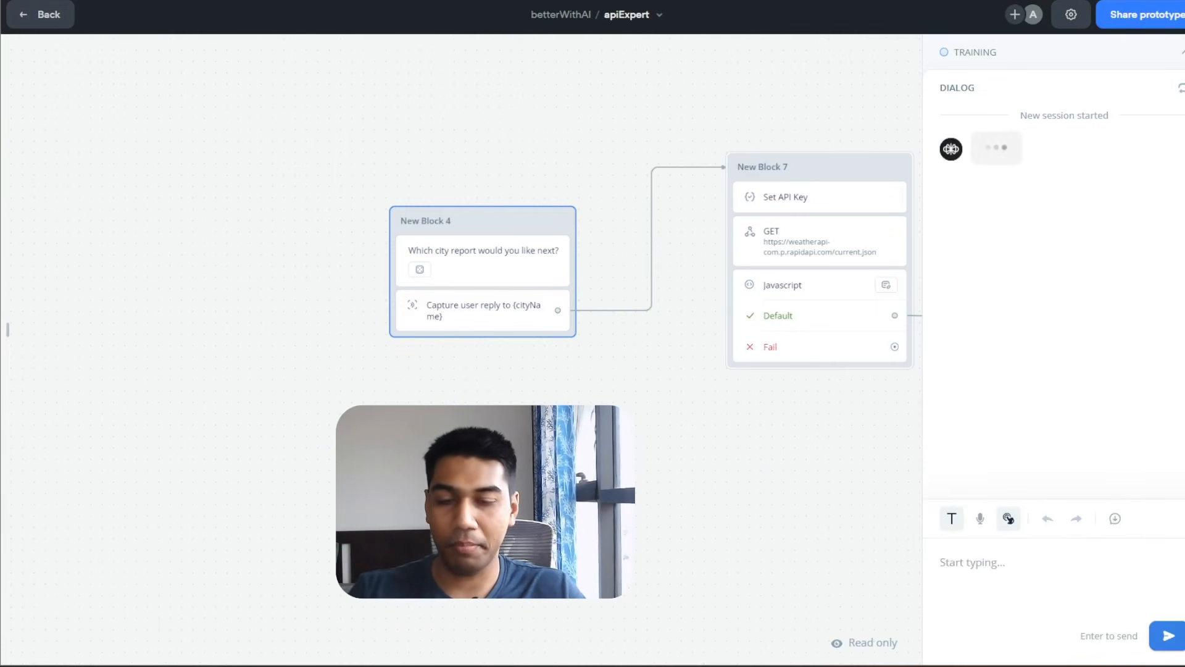
{"action": "type", "text": "Mumbai"}
{"action": "key", "text": "Return"}
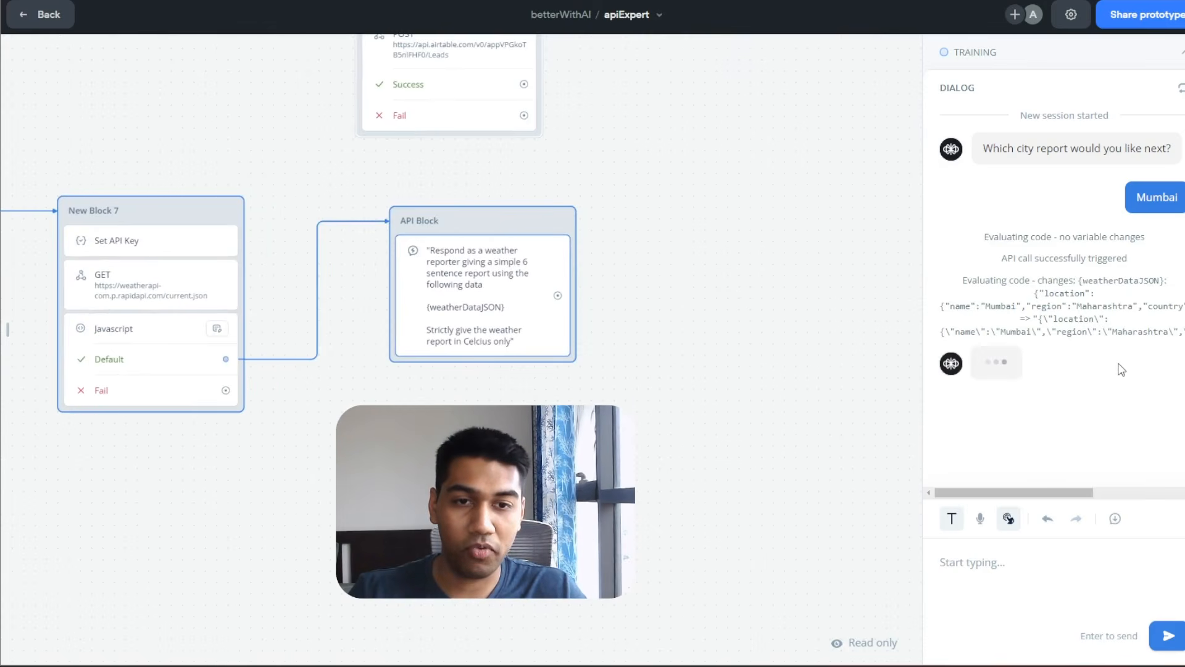
{"action": "scroll", "coordinate": [1085, 306], "scroll_direction": "down", "scroll_amount": 1}
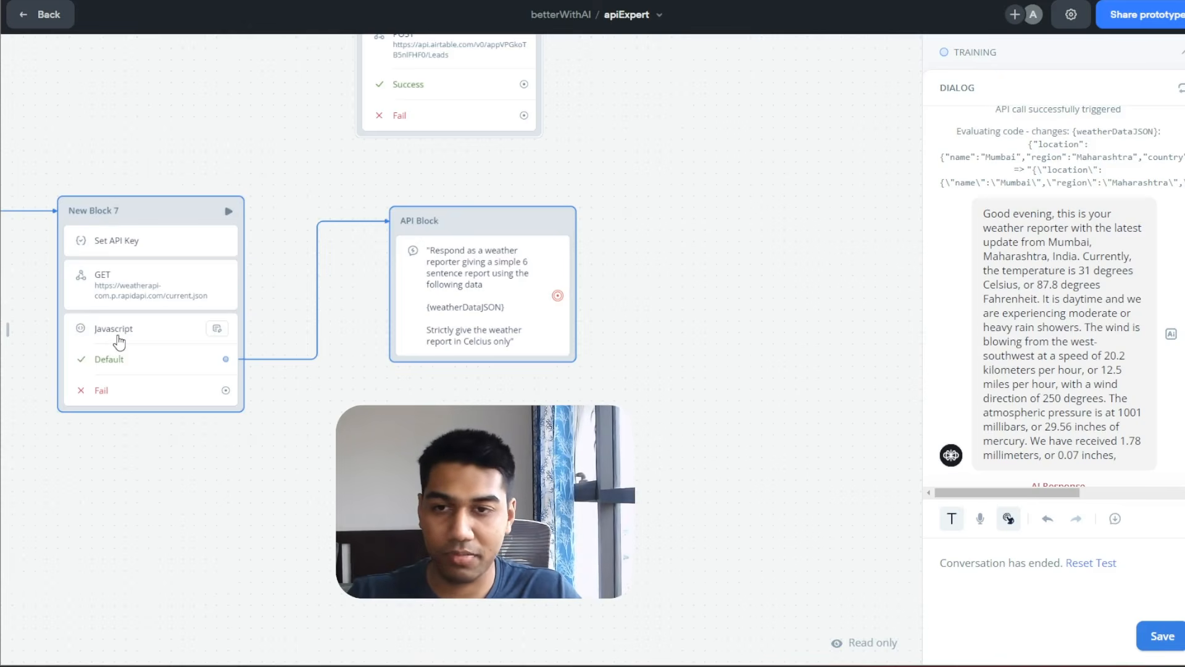
Exit test mode and reopen the weather GET API request settings.
{"action": "key", "text": "Escape"}
{"action": "left_click", "coordinate": [129, 318]}
{"action": "left_click", "coordinate": [132, 295]}
{"action": "scroll", "coordinate": [974, 552], "scroll_direction": "down", "scroll_amount": 1}
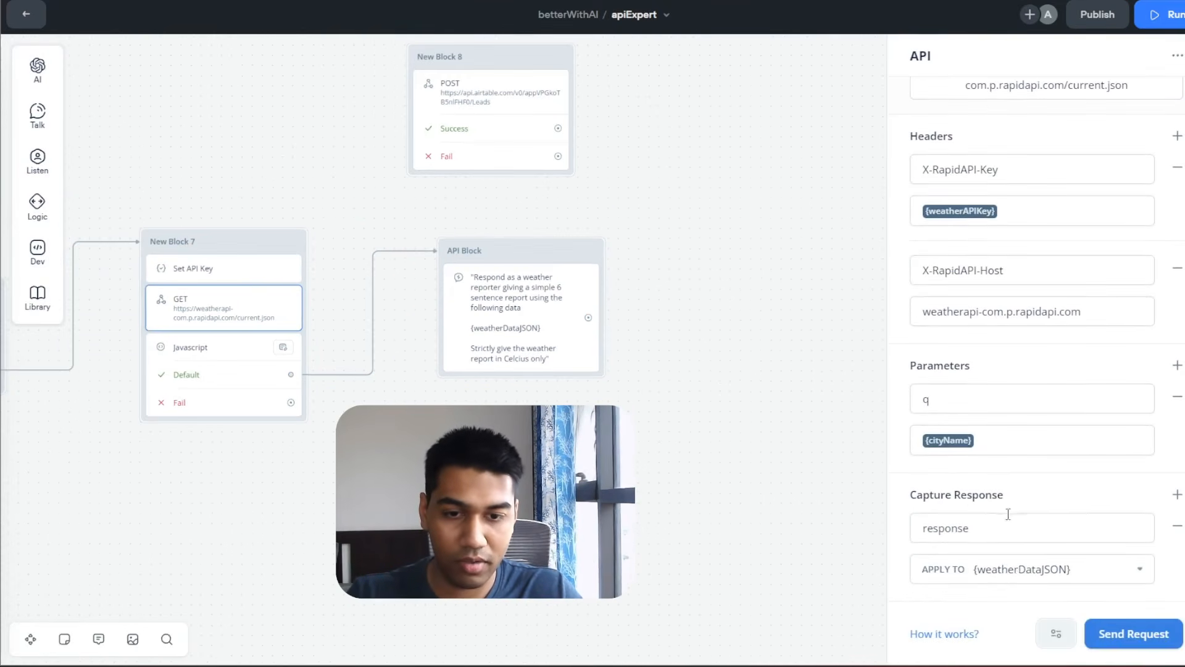
Review the JavaScript step's weatherDataJSON = JSON.stringify(weatherDataJSON) line in the expanded editor, then close it.
{"action": "left_click", "coordinate": [192, 354]}
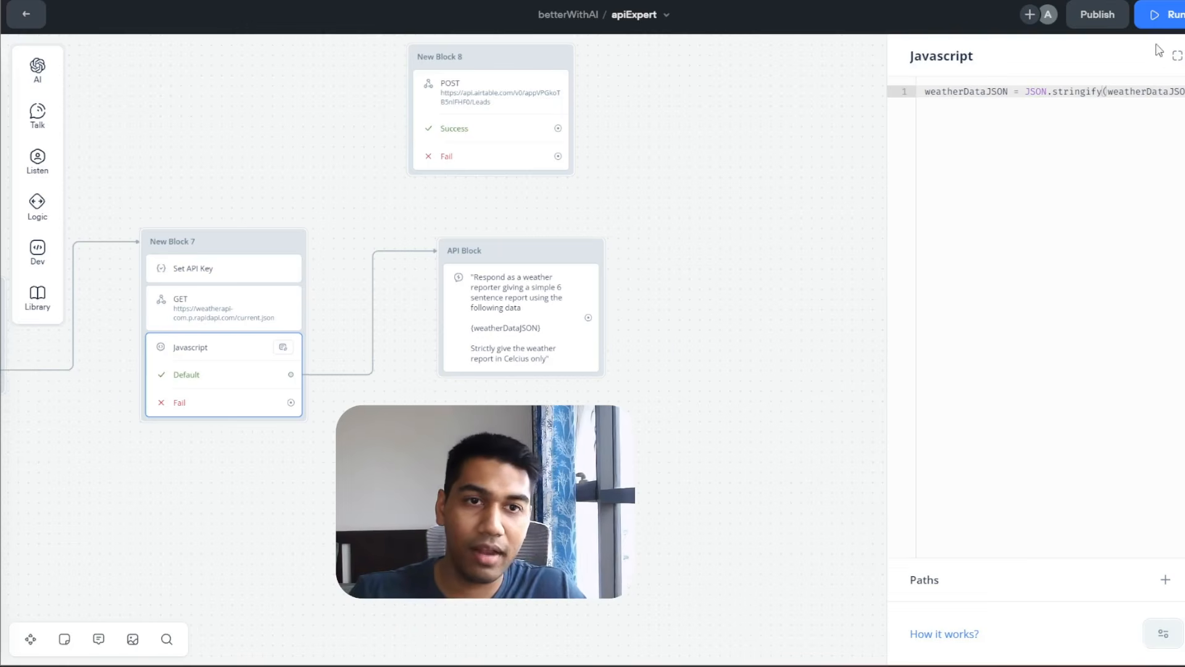
{"action": "left_click", "coordinate": [1177, 56]}
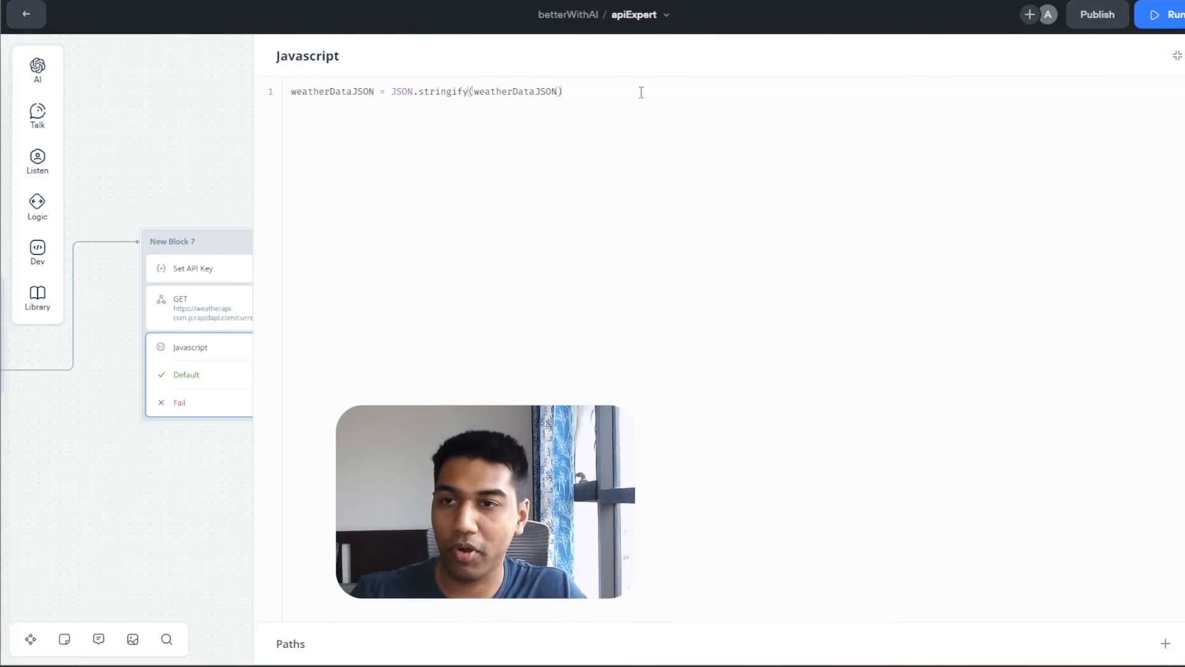
{"action": "left_click_drag", "start_coordinate": [637, 91], "coordinate": [339, 77]}
{"action": "left_click", "coordinate": [351, 108]}
{"action": "left_click", "coordinate": [412, 88]}
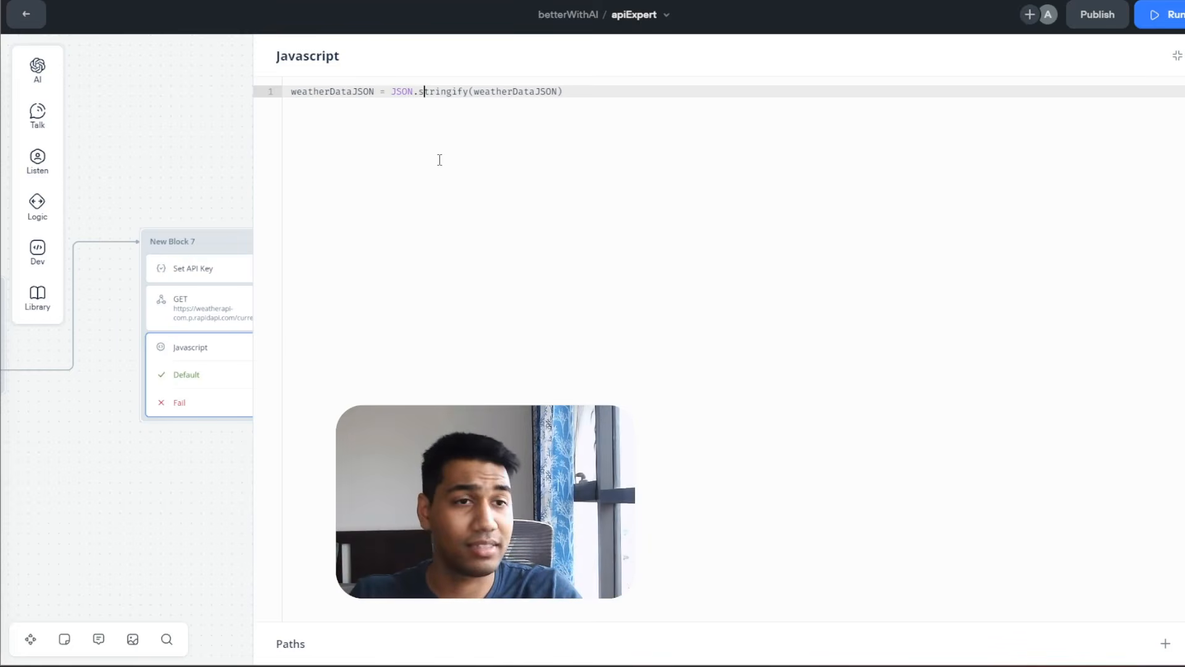
{"action": "left_click_drag", "start_coordinate": [393, 93], "coordinate": [525, 94]}
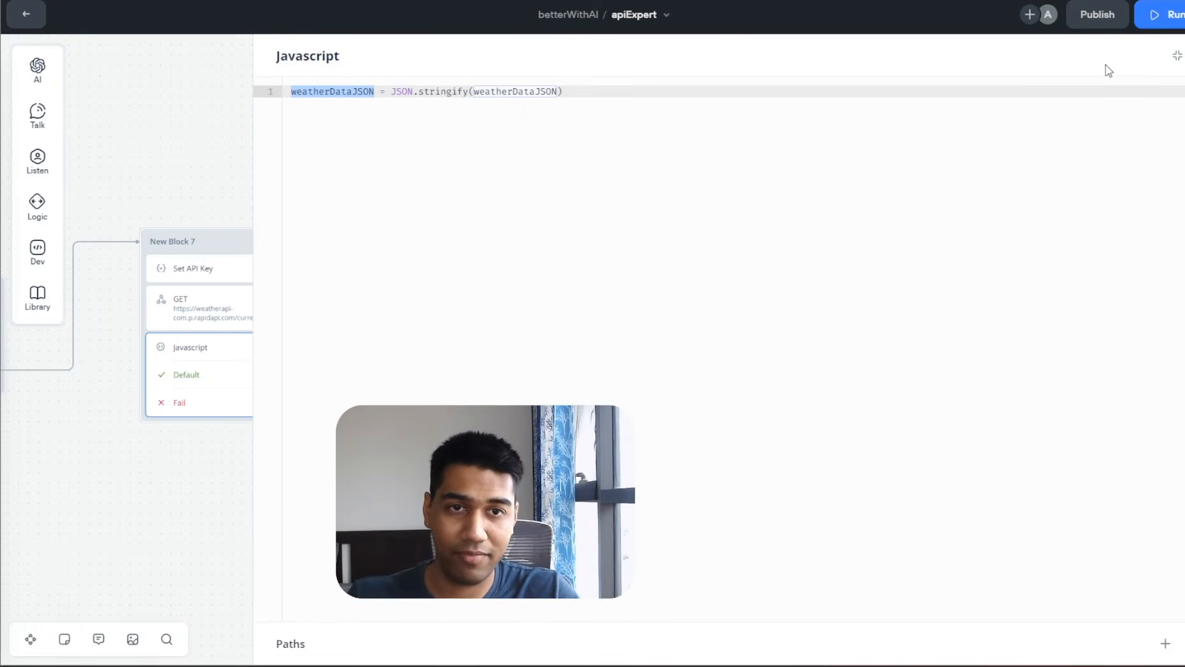
{"action": "left_click", "coordinate": [189, 125]}
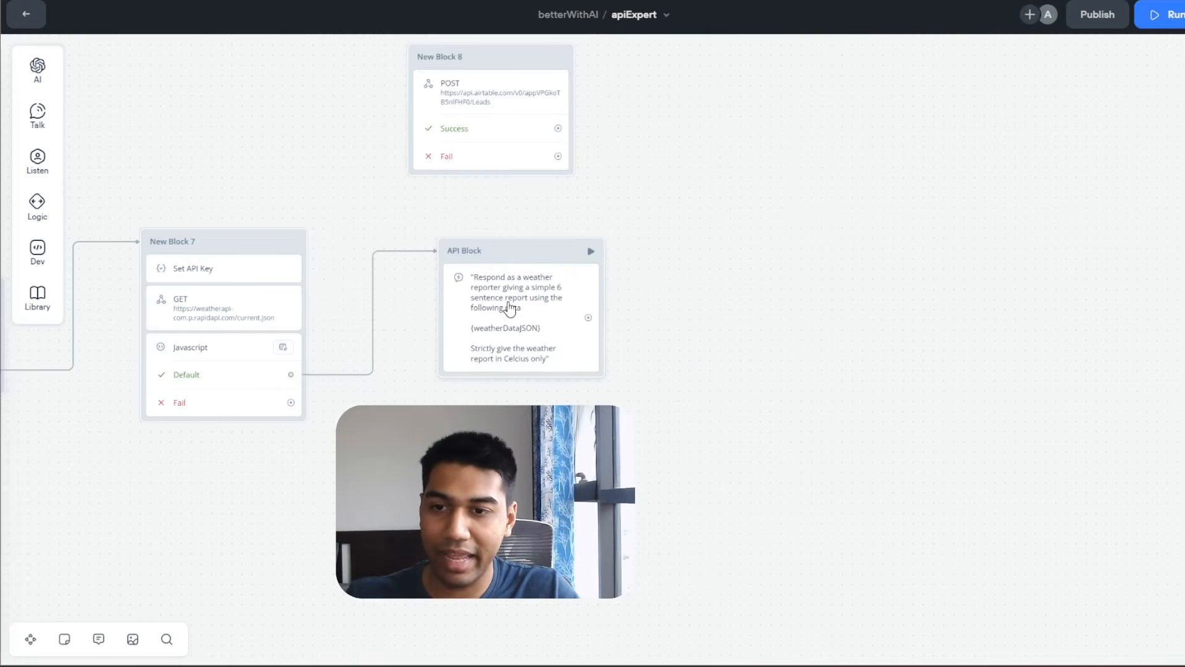
Review the AI weather report prompt's weatherDataJSON variable and the JavaScript step, then close the panel.
{"action": "left_click", "coordinate": [508, 307]}
{"action": "left_click", "coordinate": [1036, 240]}
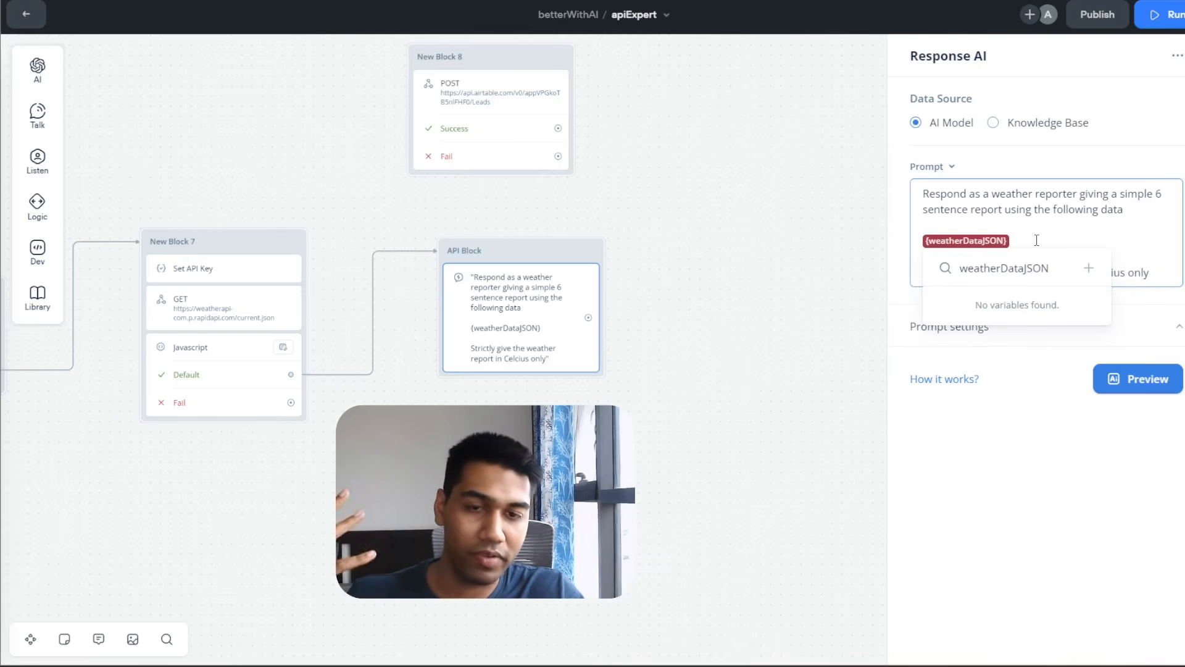
{"action": "left_click", "coordinate": [1015, 419]}
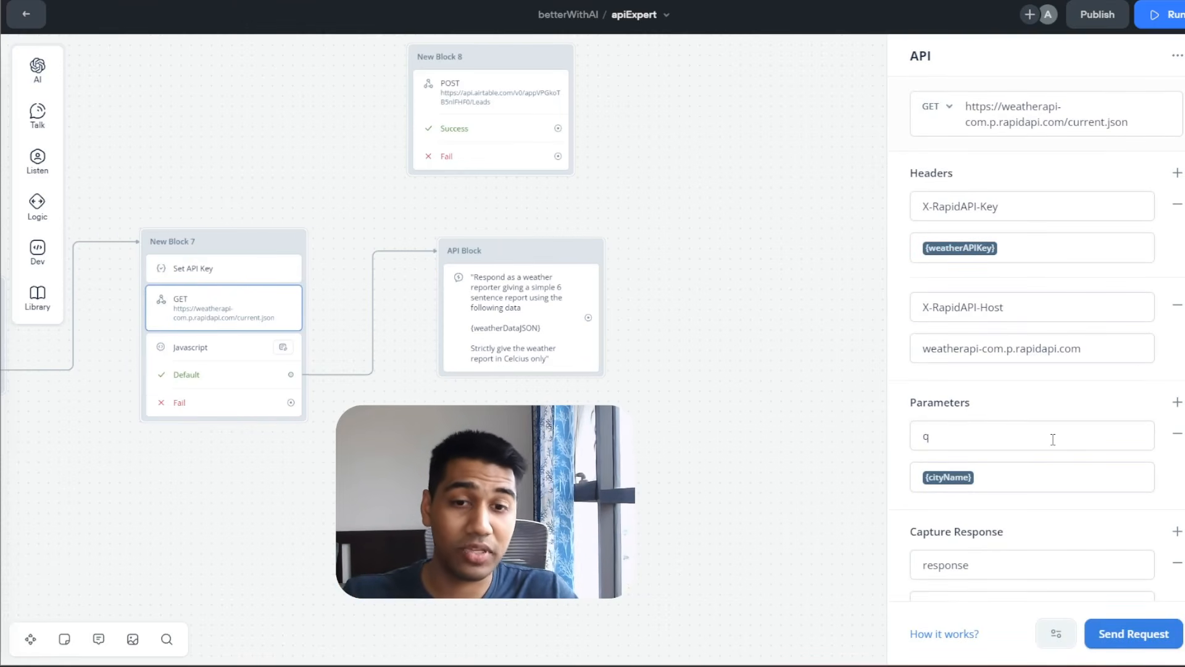
{"action": "scroll", "coordinate": [1030, 531], "scroll_direction": "down", "scroll_amount": 1}
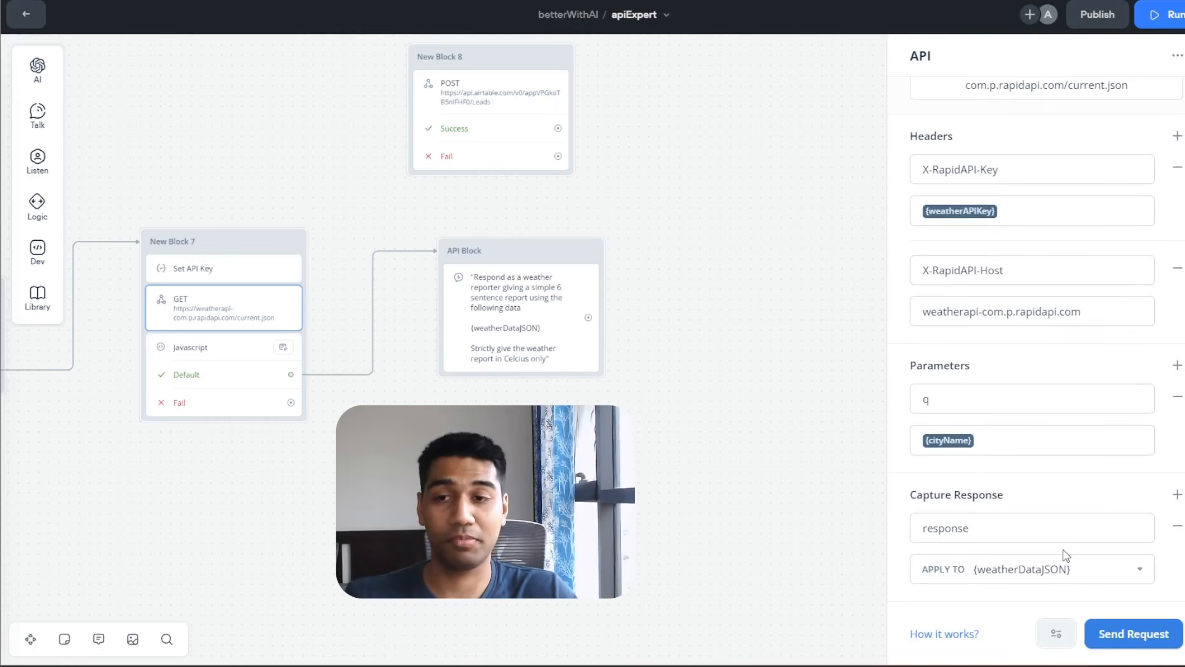
{"action": "left_click", "coordinate": [208, 350]}
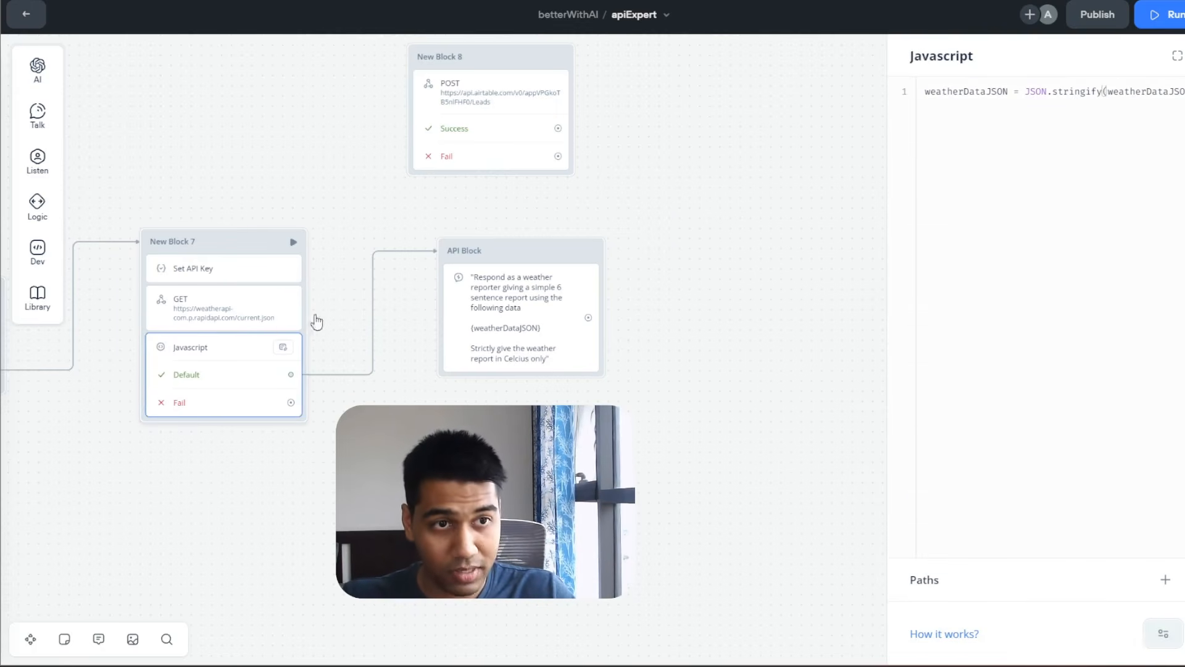
{"action": "left_click", "coordinate": [546, 301]}
{"action": "left_click", "coordinate": [719, 233]}
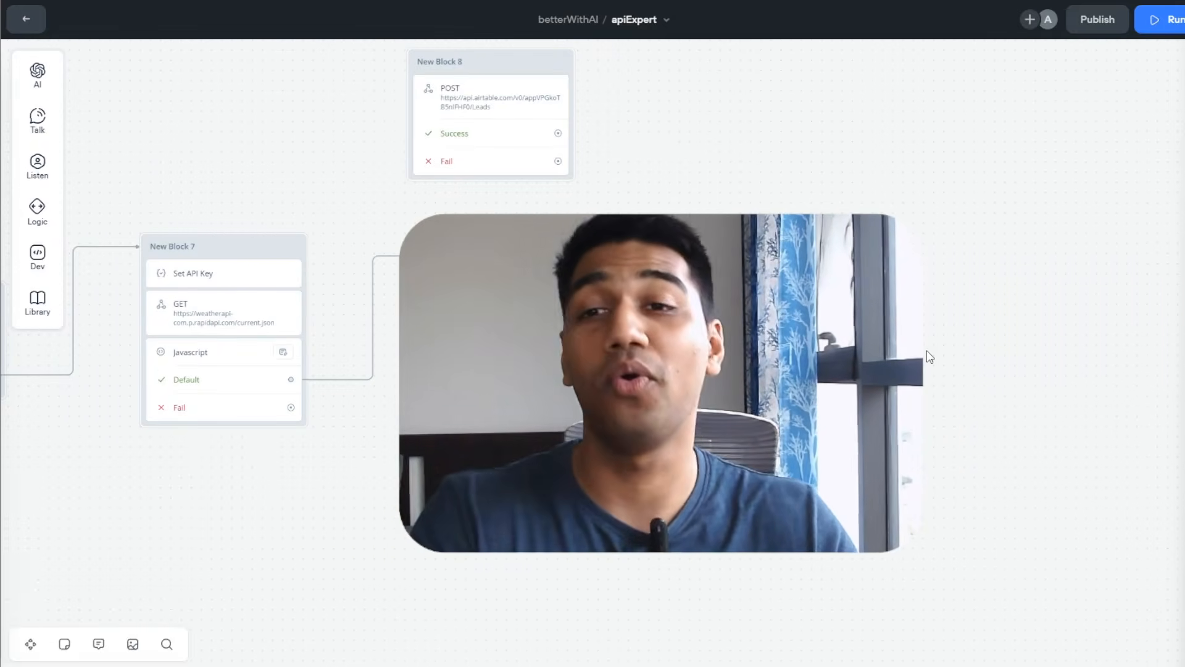
Pan the canvas up to the Become an API Expert banner and lead-capture blocks.
{"action": "left_click_drag", "start_coordinate": [883, 461], "coordinate": [901, 591]}
{"action": "scroll", "coordinate": [900, 591], "scroll_direction": "up", "scroll_amount": 10}
{"action": "scroll", "coordinate": [900, 591], "scroll_direction": "left", "scroll_amount": 5}
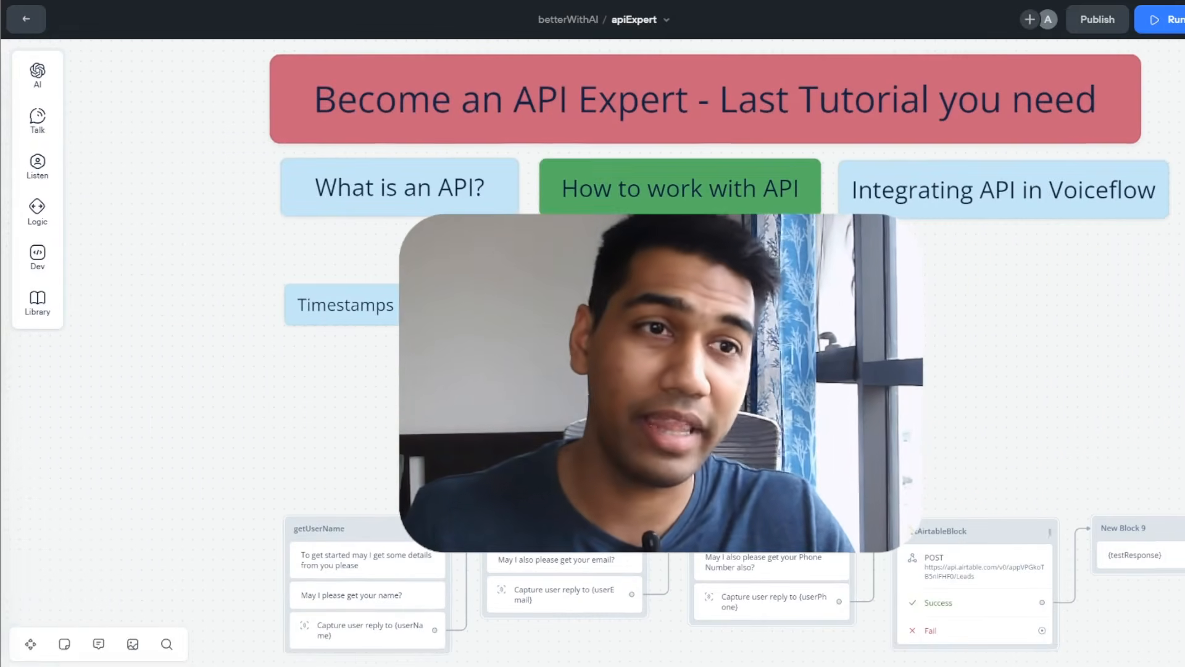